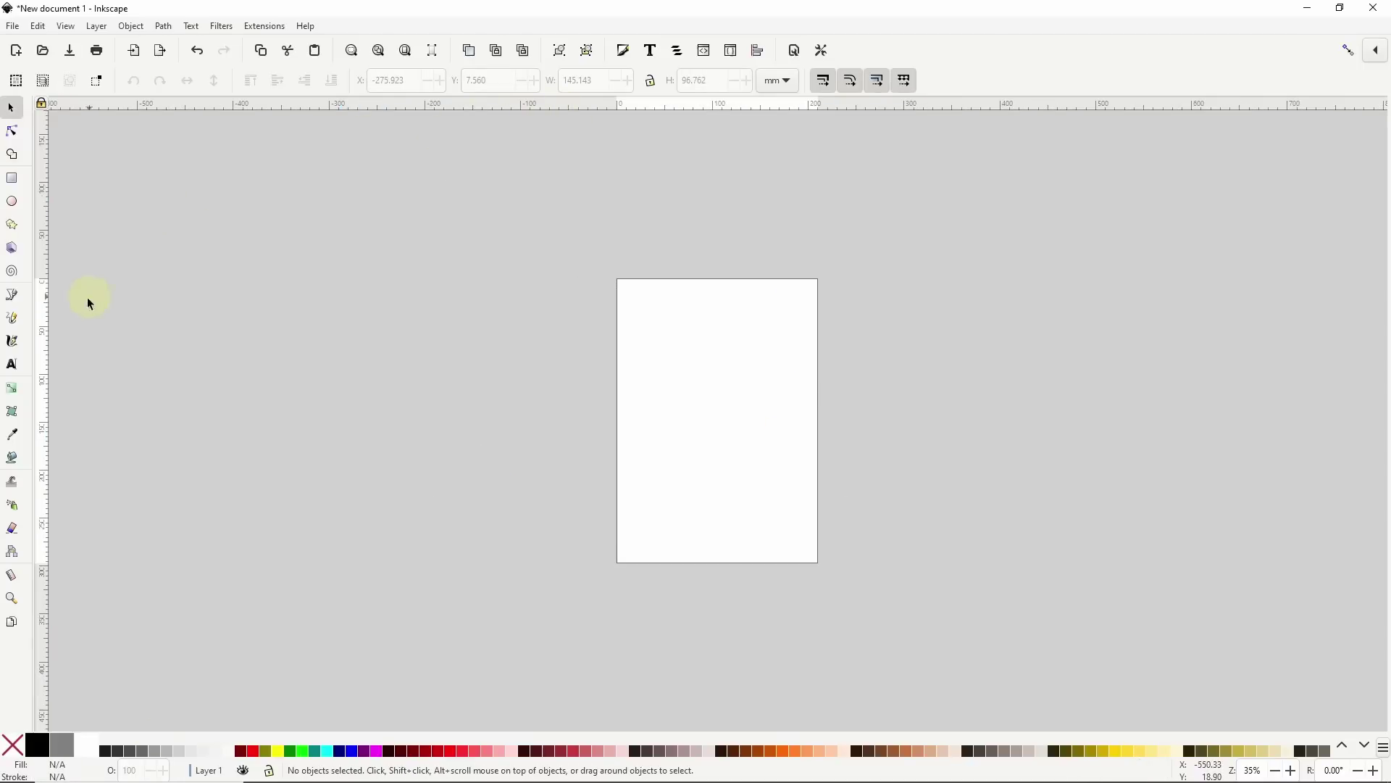
Draw a red rectangle to the left of the page
{"action": "left_click", "coordinate": [64, 29]}
{"action": "mouse_move", "coordinate": [174, 197]}
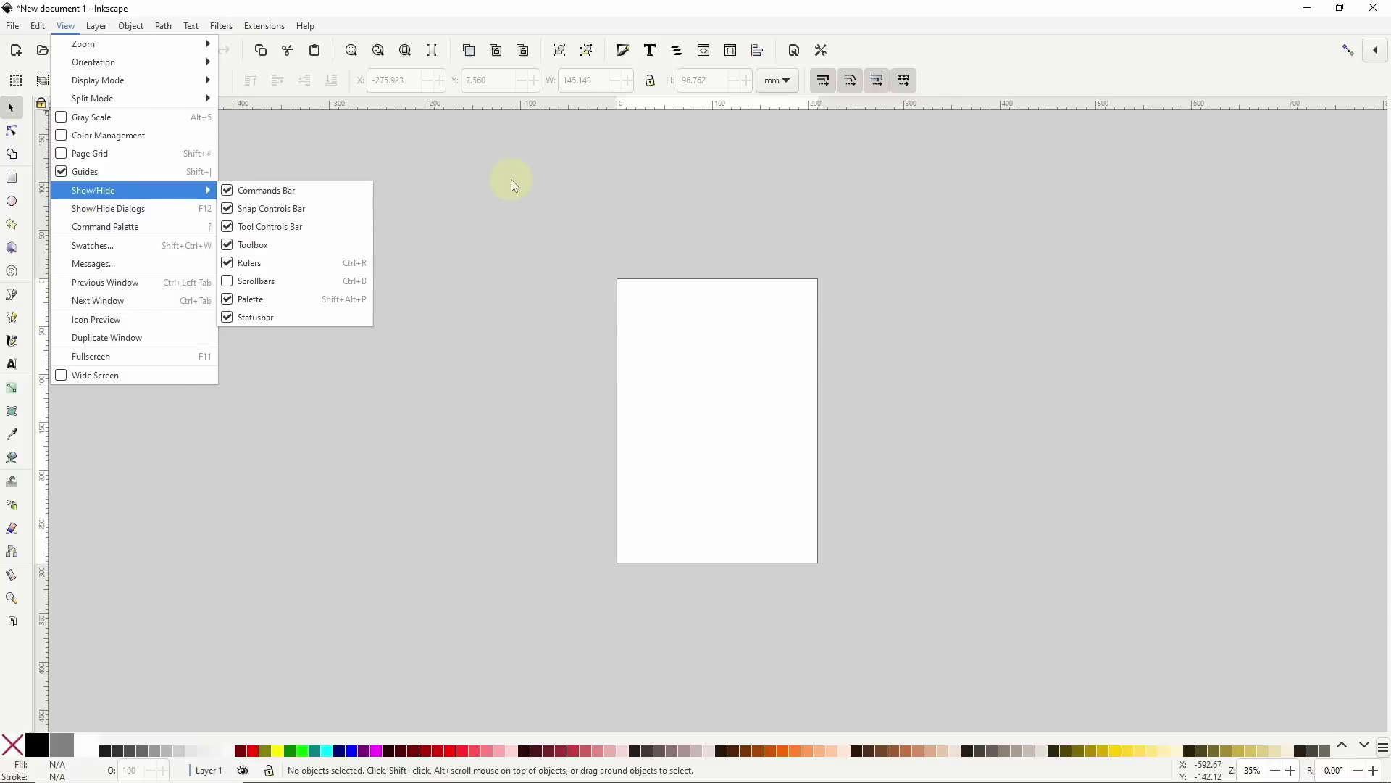
{"action": "left_click", "coordinate": [540, 181]}
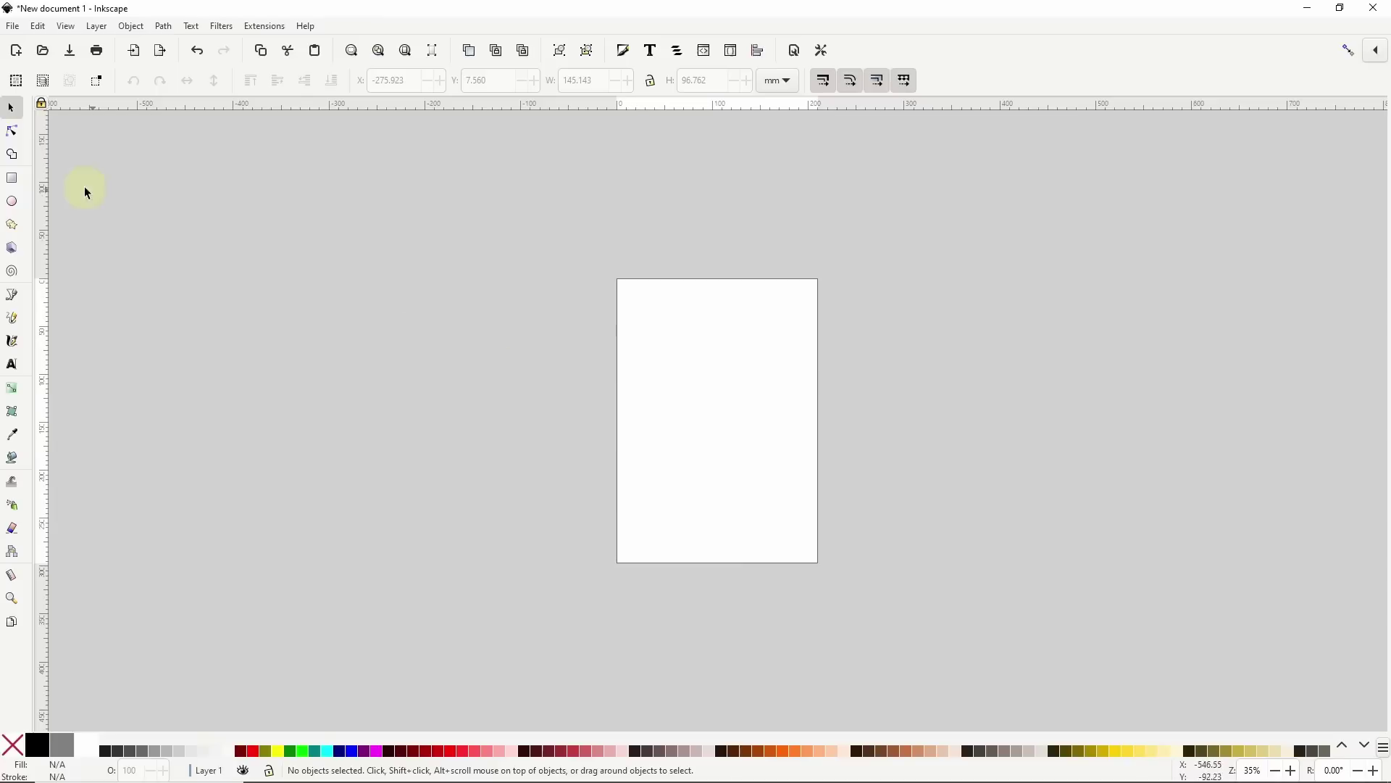
{"action": "left_click", "coordinate": [11, 178]}
{"action": "left_click_drag", "start_coordinate": [312, 304], "coordinate": [515, 425]}
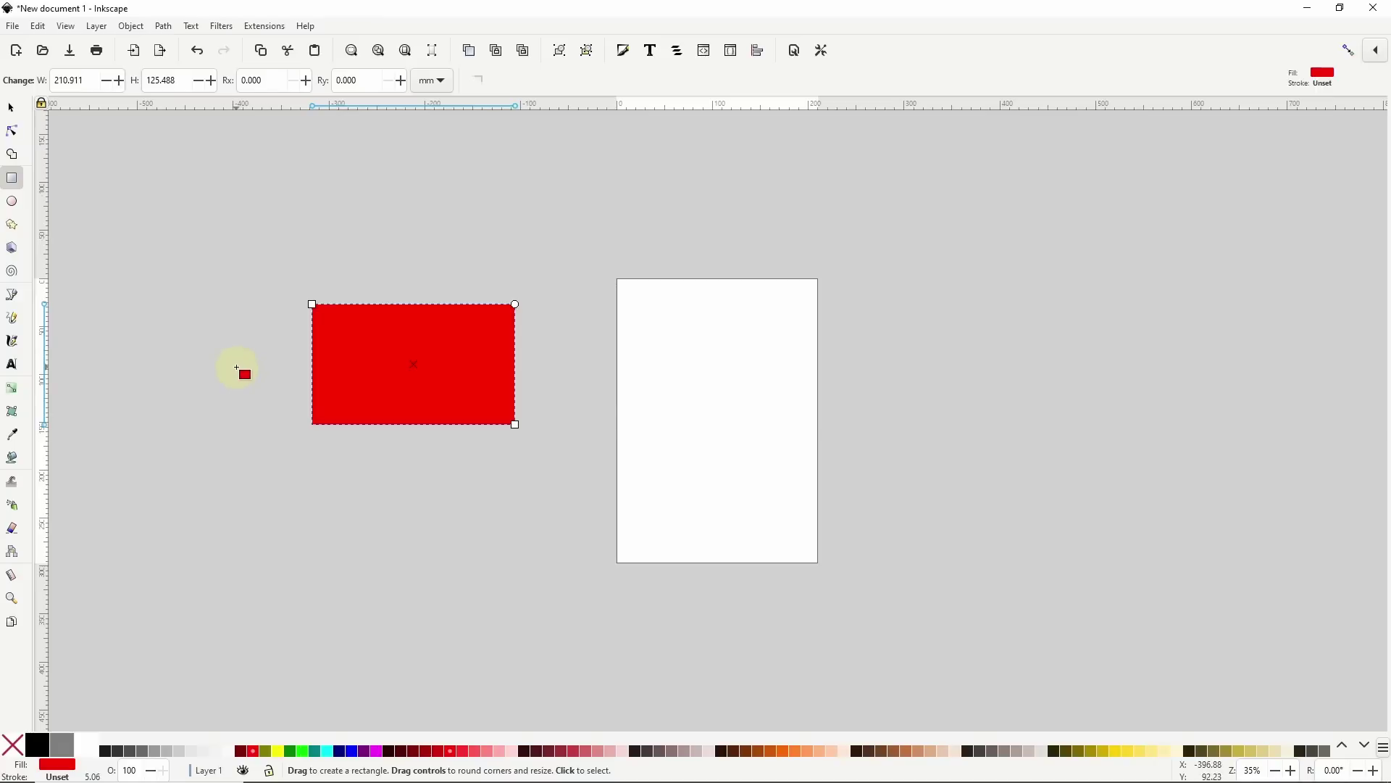
Turn 'Show selection in ruler' off and back on in the Interface preferences
{"action": "left_click", "coordinate": [821, 51]}
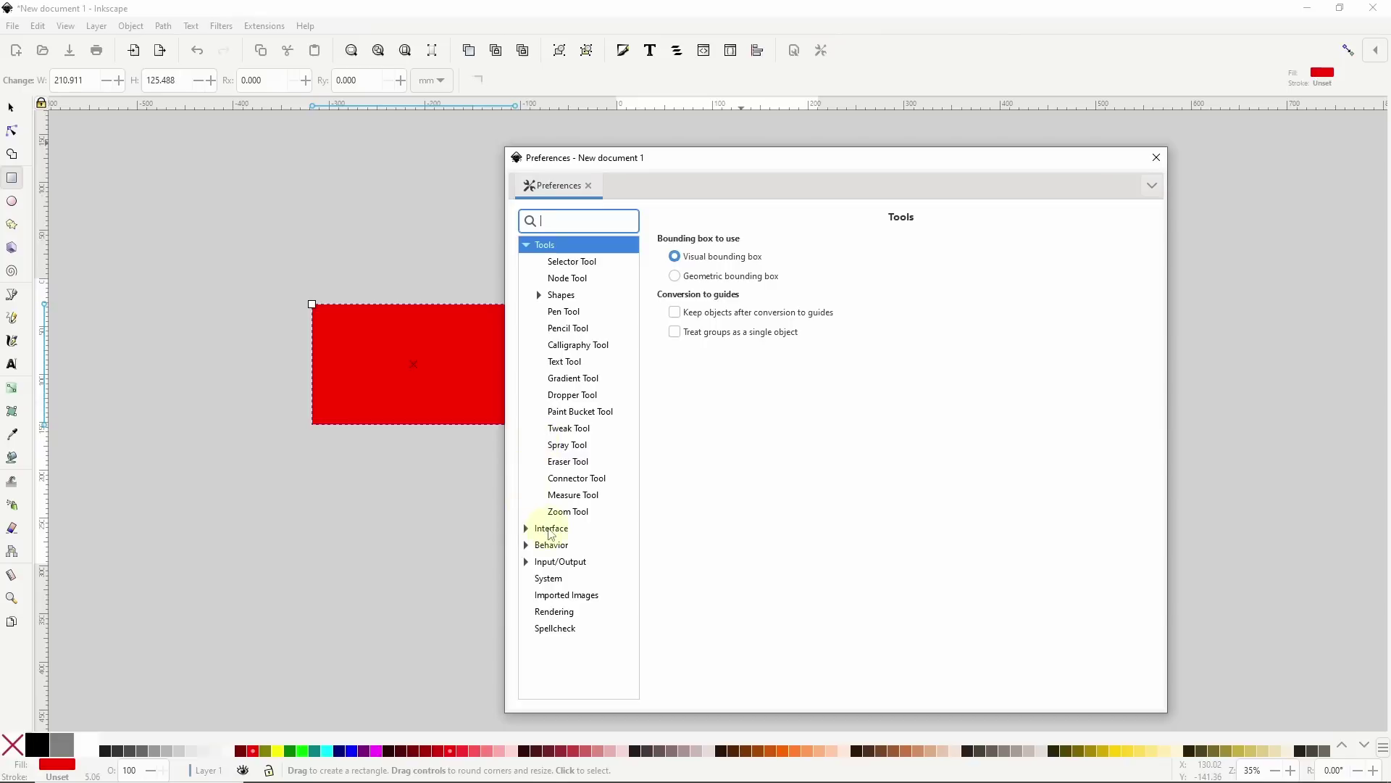
{"action": "left_click", "coordinate": [550, 529]}
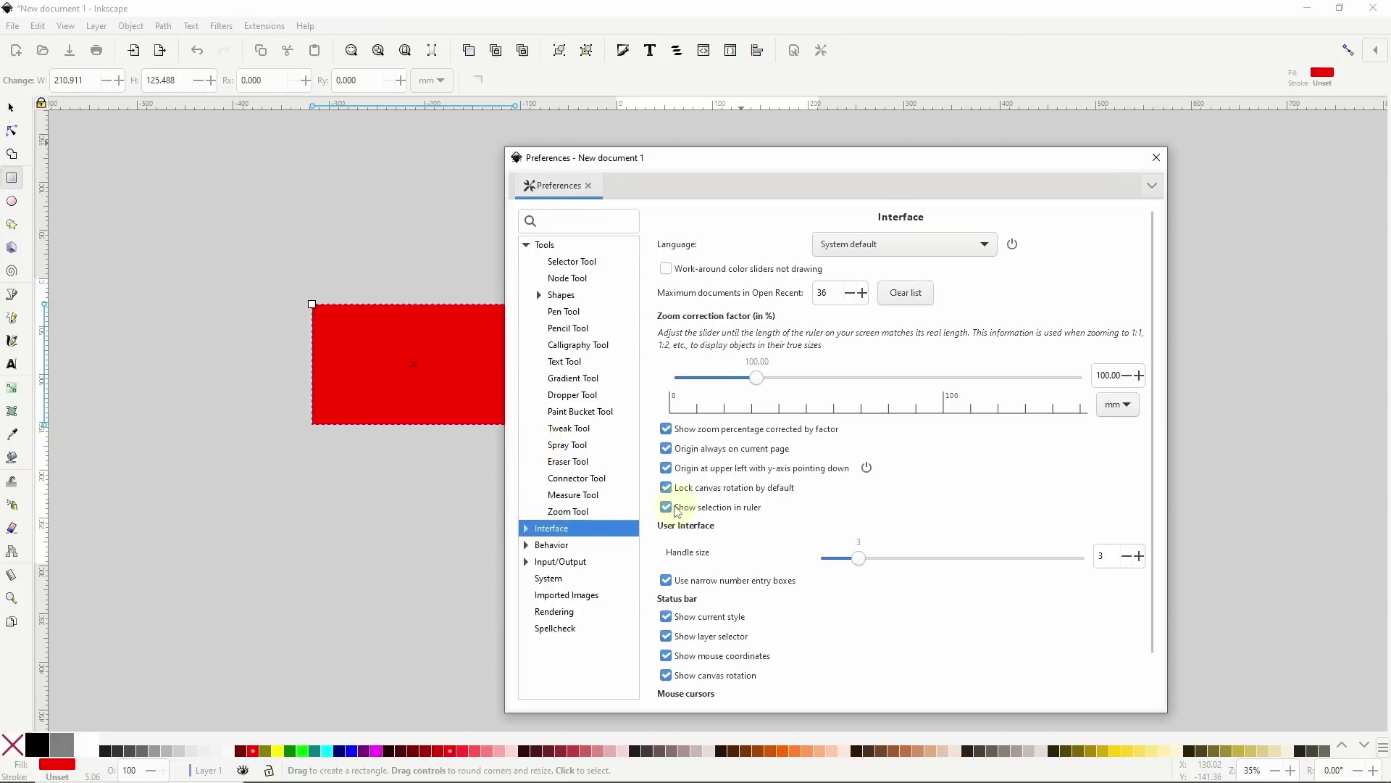
{"action": "left_click", "coordinate": [666, 508]}
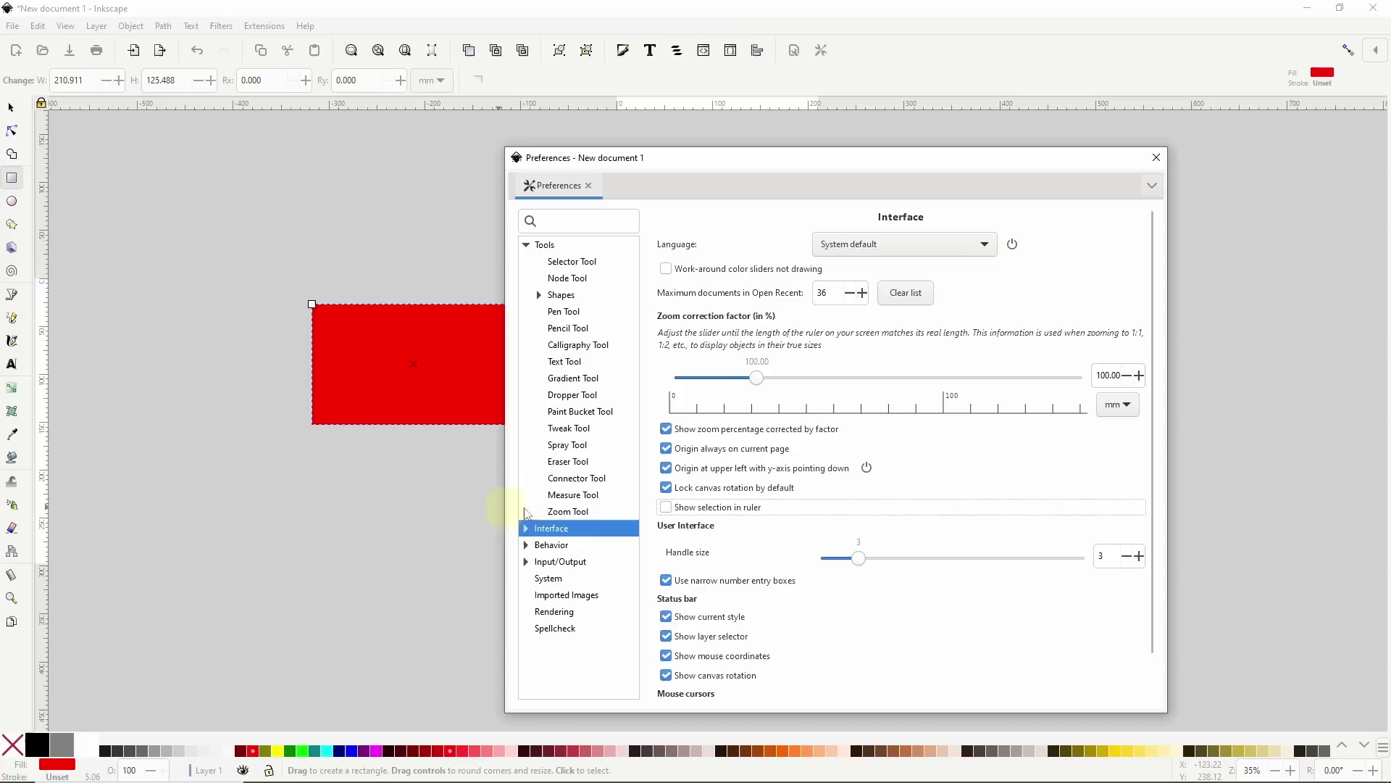
{"action": "left_click", "coordinate": [668, 507]}
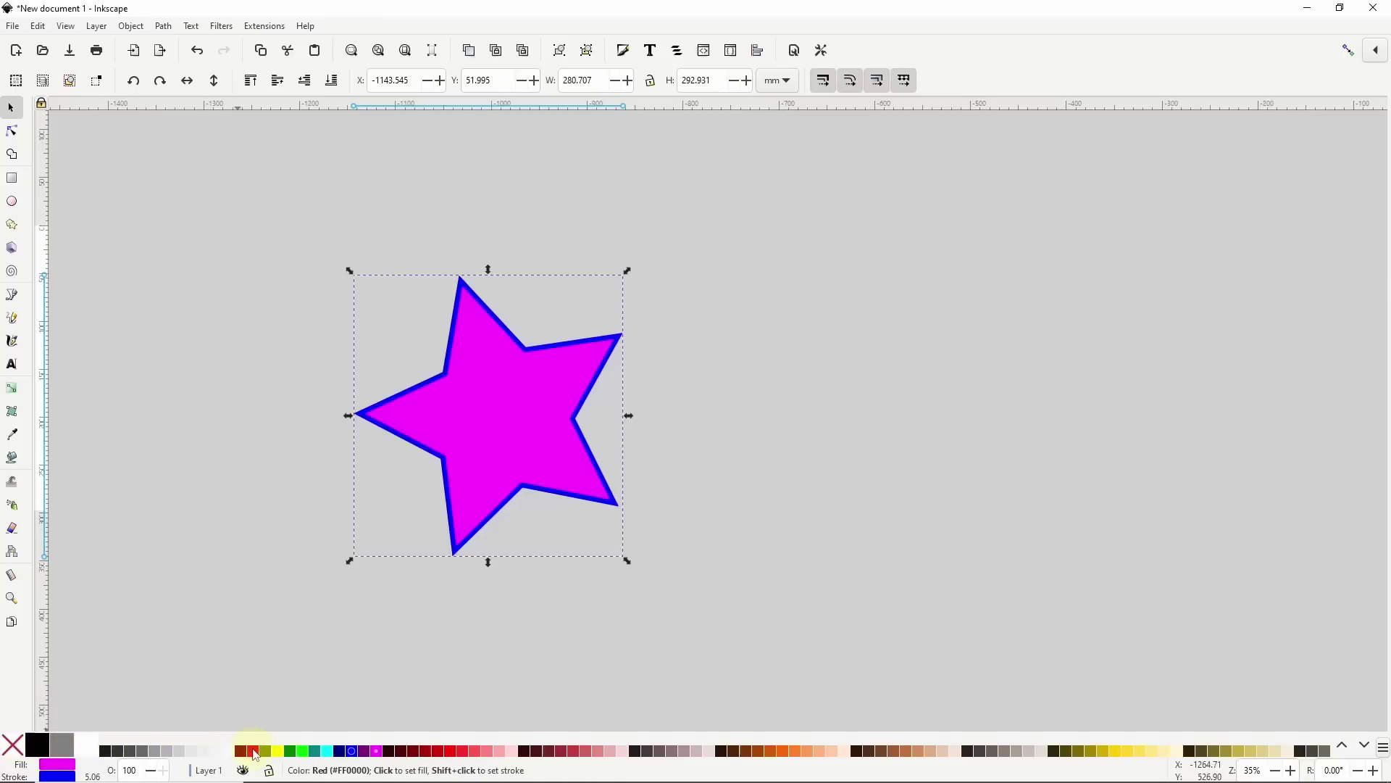
Pin the Red swatch to the start of the palette, then unpin it
{"action": "right_click", "coordinate": [256, 755]}
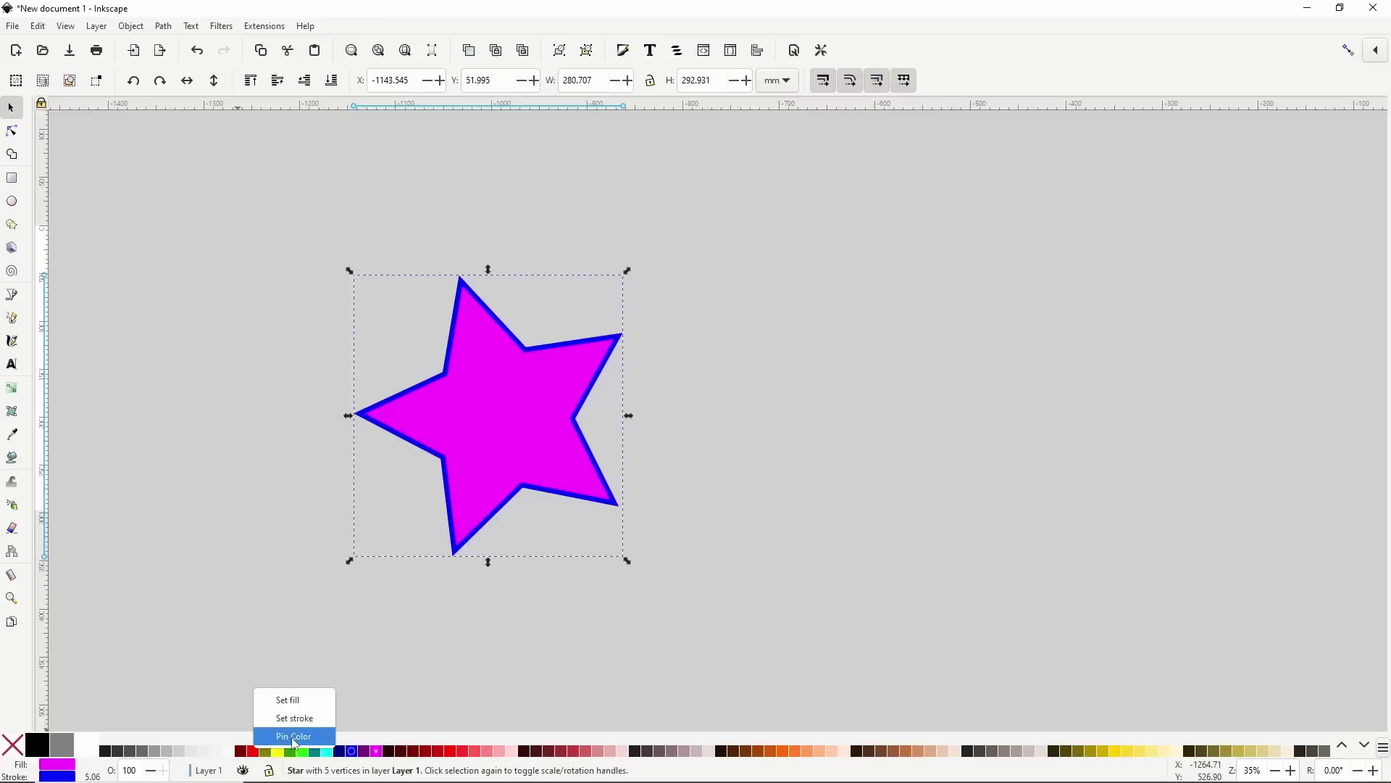
{"action": "left_click", "coordinate": [295, 743]}
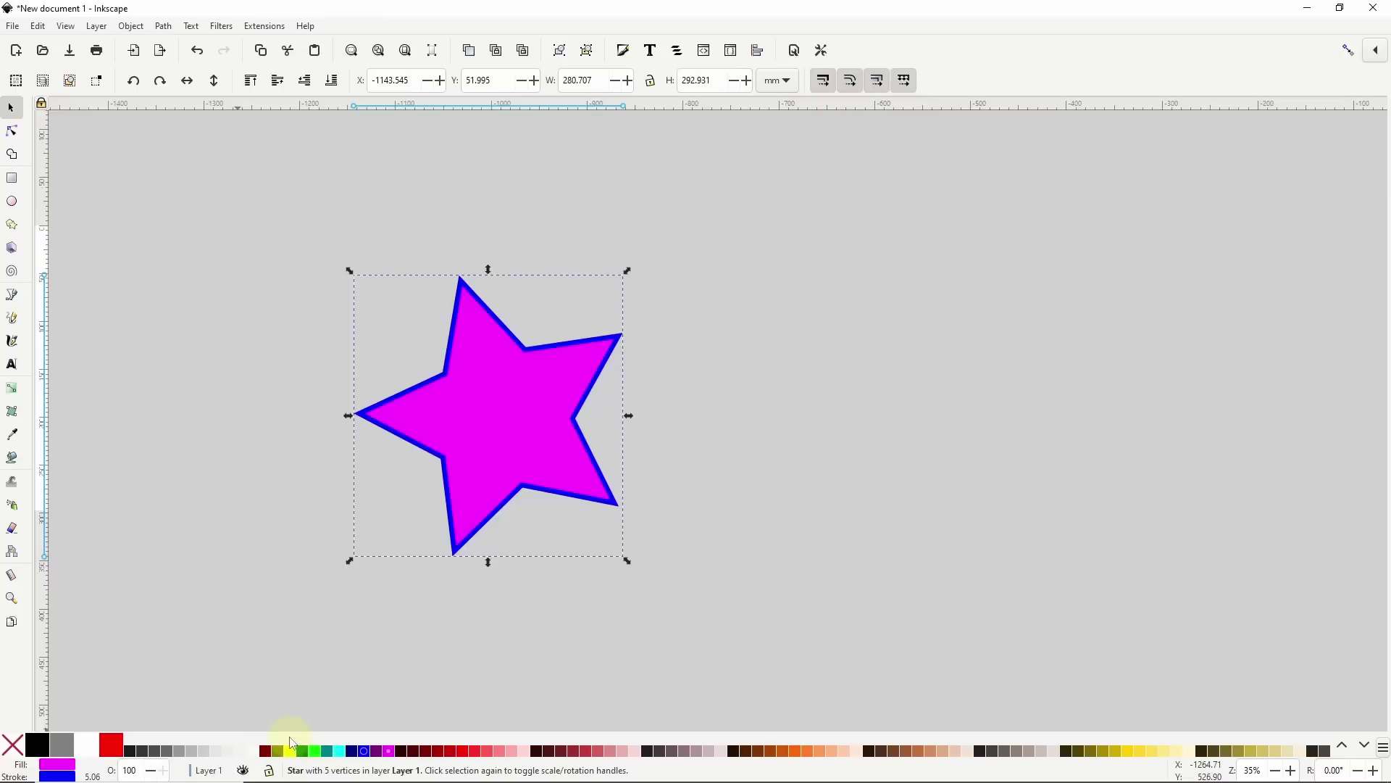
{"action": "right_click", "coordinate": [120, 752]}
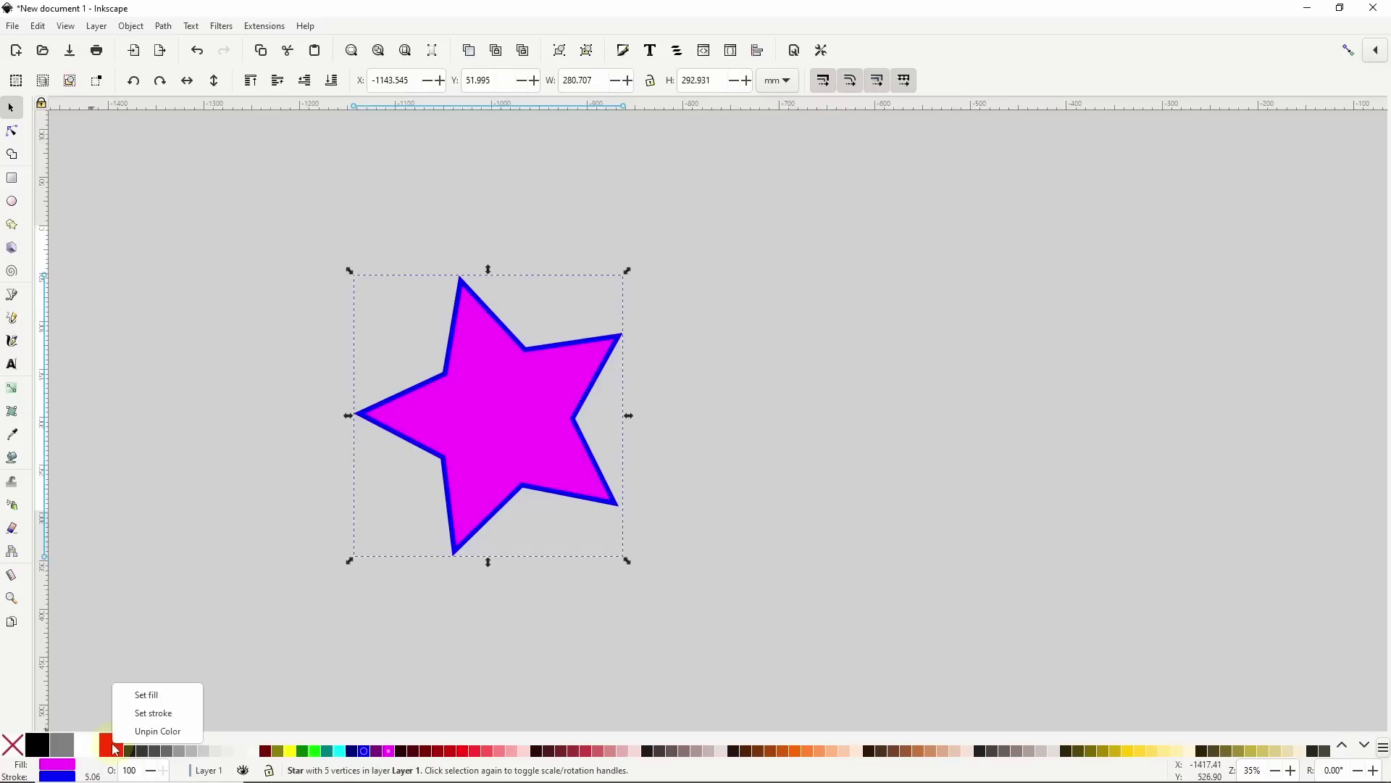
{"action": "left_click", "coordinate": [158, 732]}
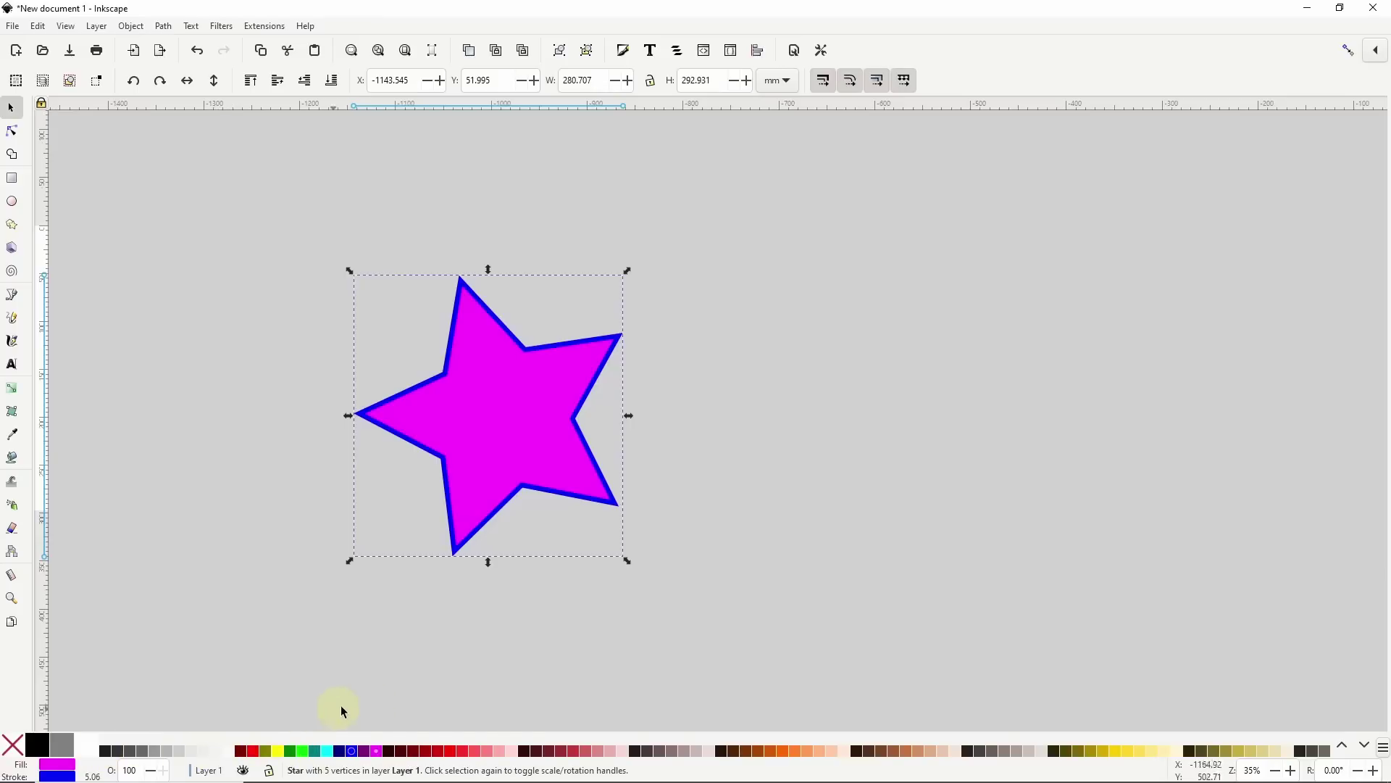
Toggle 'Enlarge pinned colors' off and back on in the palette's Configure settings
{"action": "left_click", "coordinate": [1384, 749]}
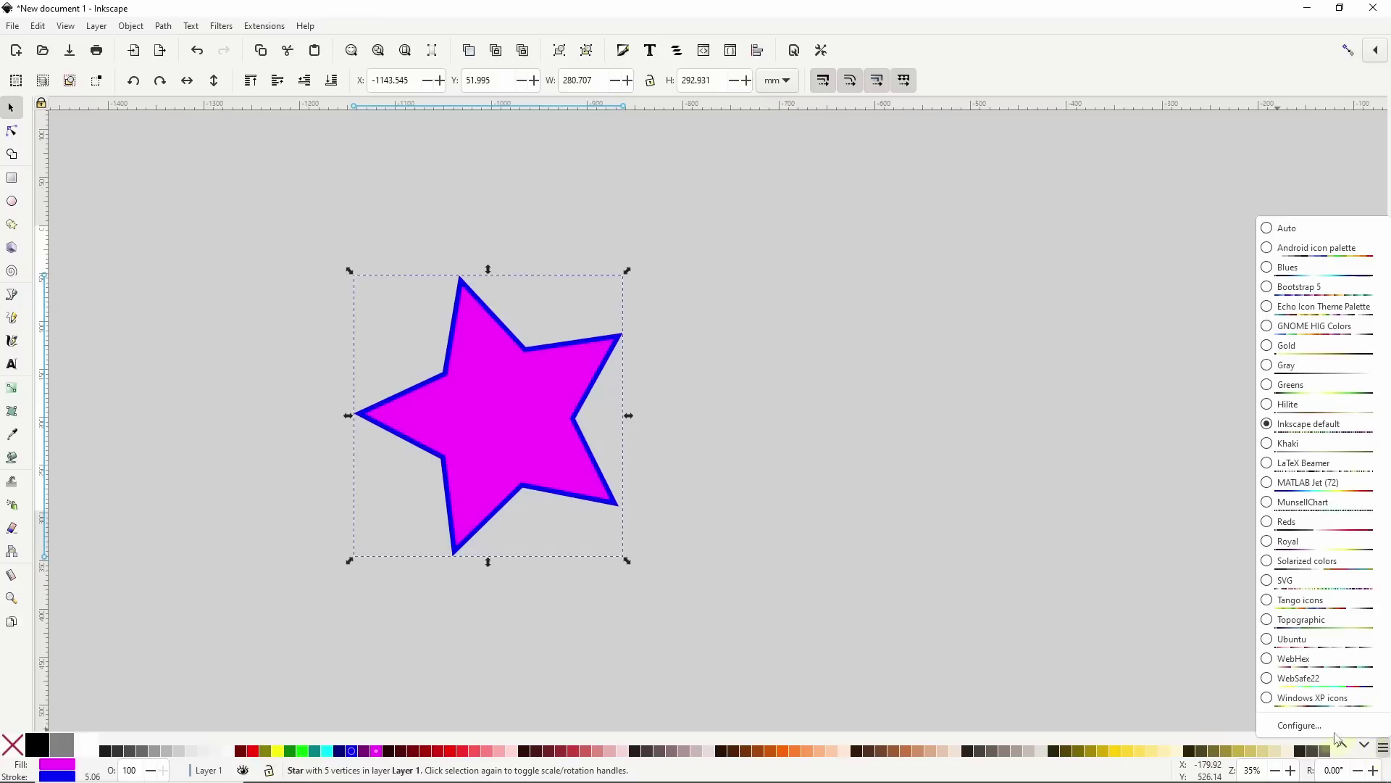
{"action": "left_click", "coordinate": [1318, 726]}
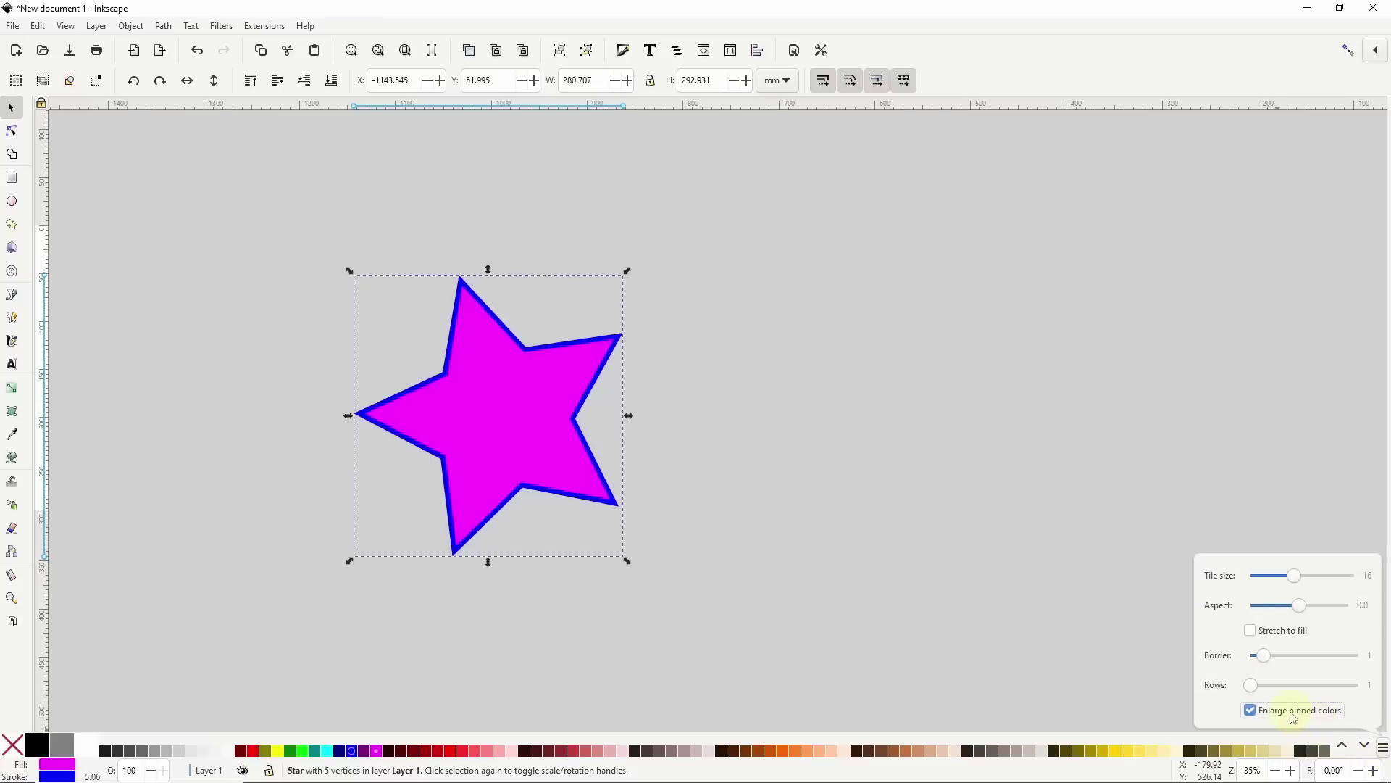
{"action": "left_click", "coordinate": [1295, 717]}
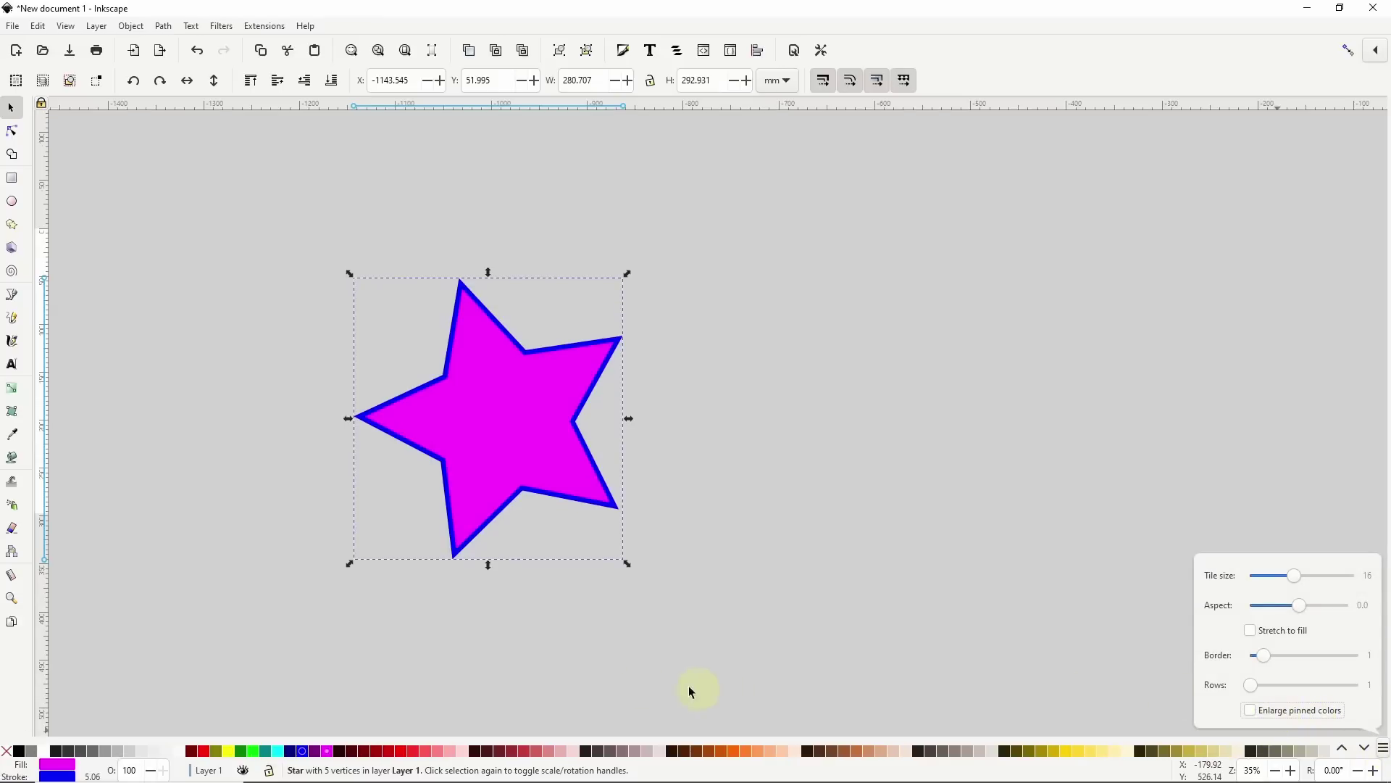
{"action": "left_click", "coordinate": [114, 754]}
{"action": "left_click", "coordinate": [1383, 750]}
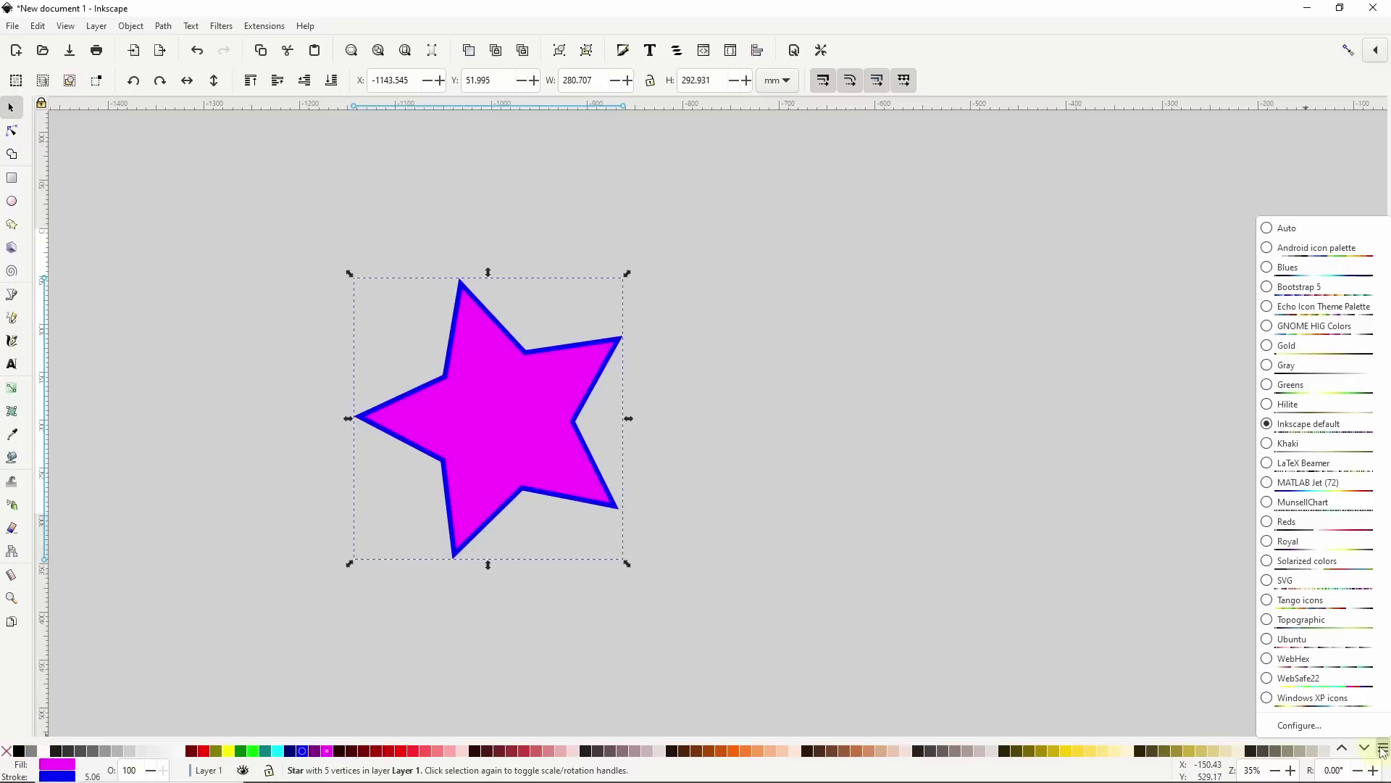
{"action": "left_click", "coordinate": [1354, 721]}
{"action": "left_click", "coordinate": [1282, 711]}
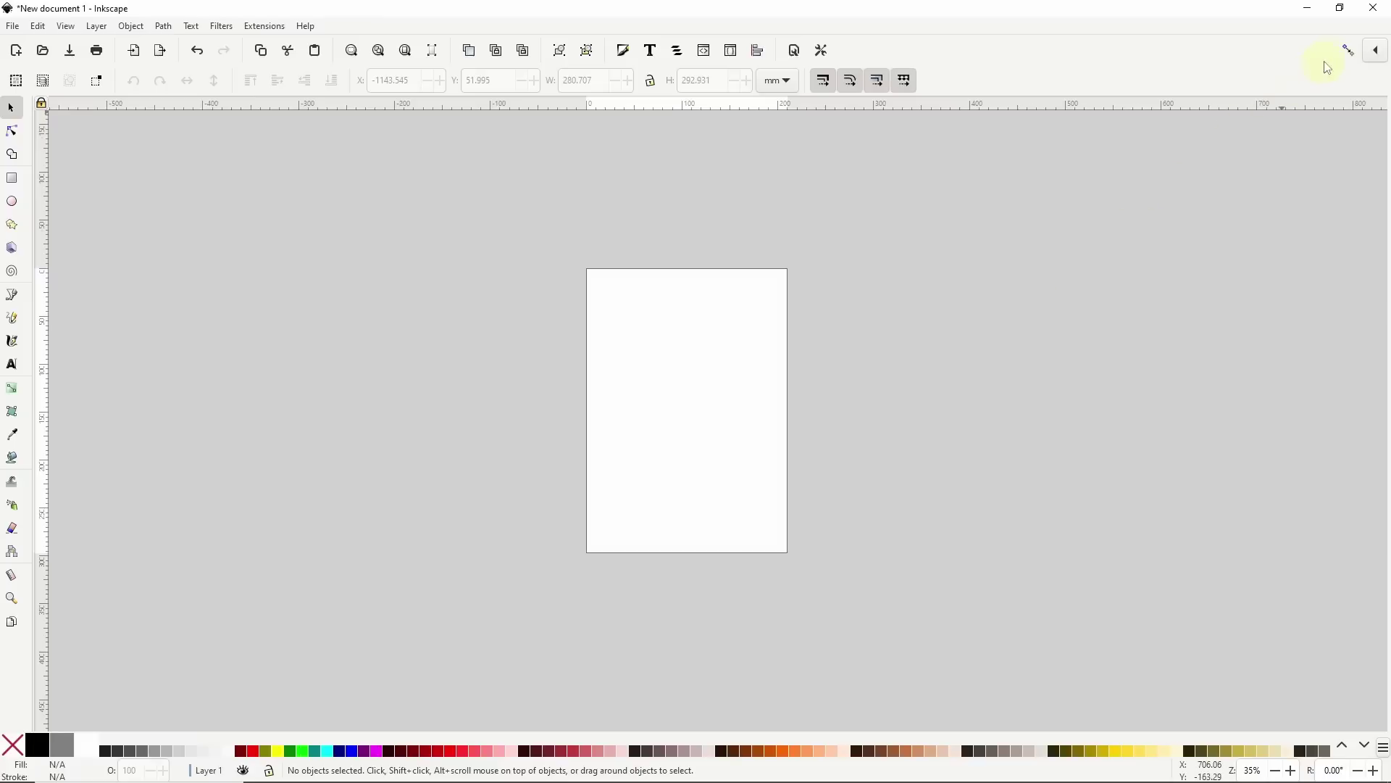
Set the Snap controls bar to Permanent, then back to Simple in Toolbars preferences
{"action": "left_click", "coordinate": [1378, 57]}
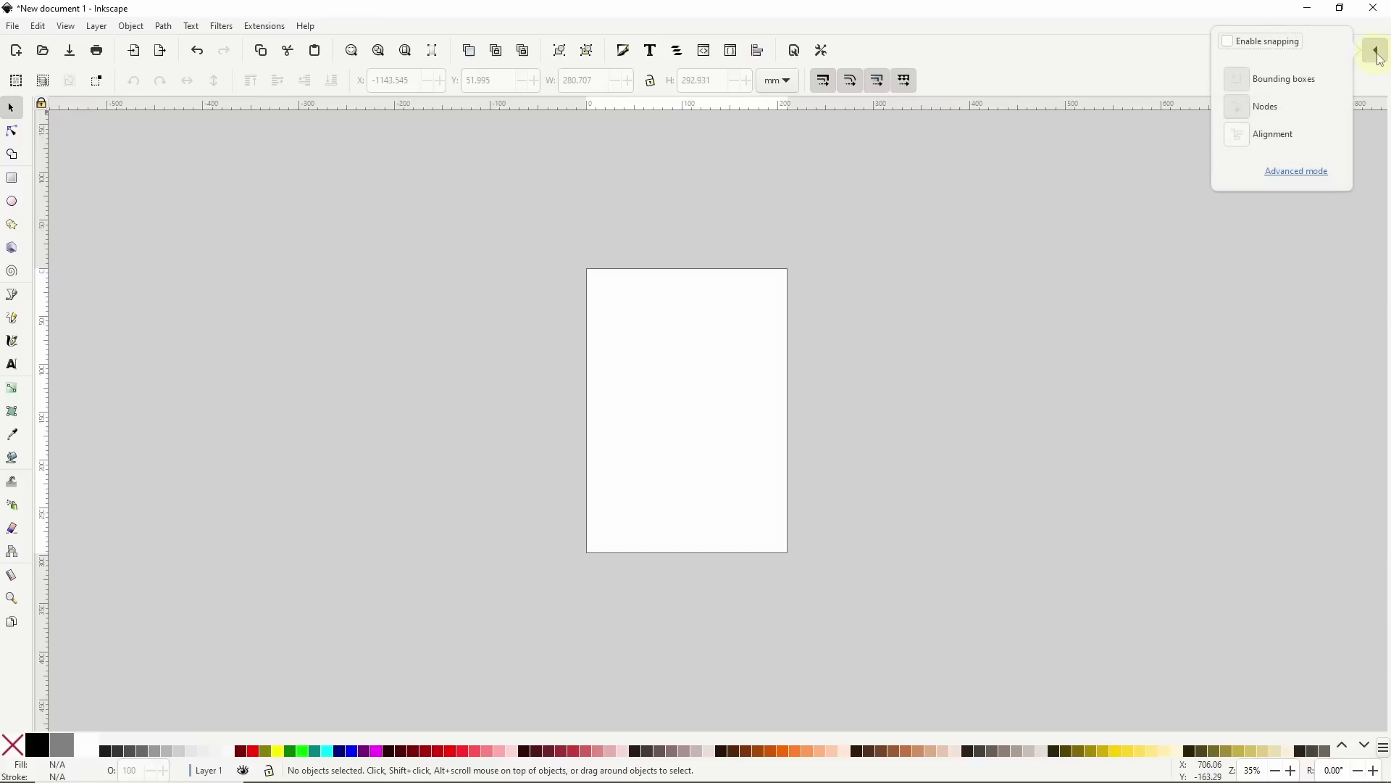
{"action": "left_click", "coordinate": [1379, 52]}
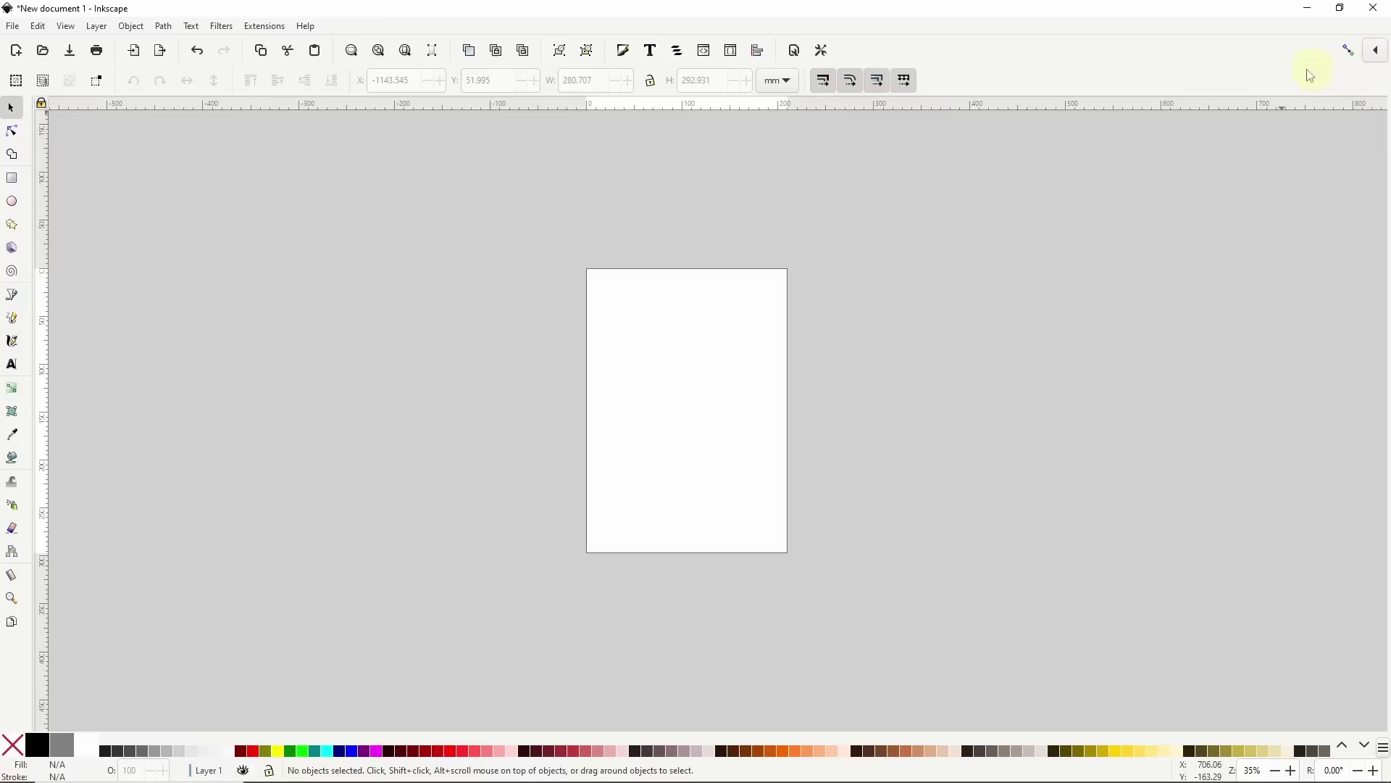
{"action": "left_click", "coordinate": [823, 52]}
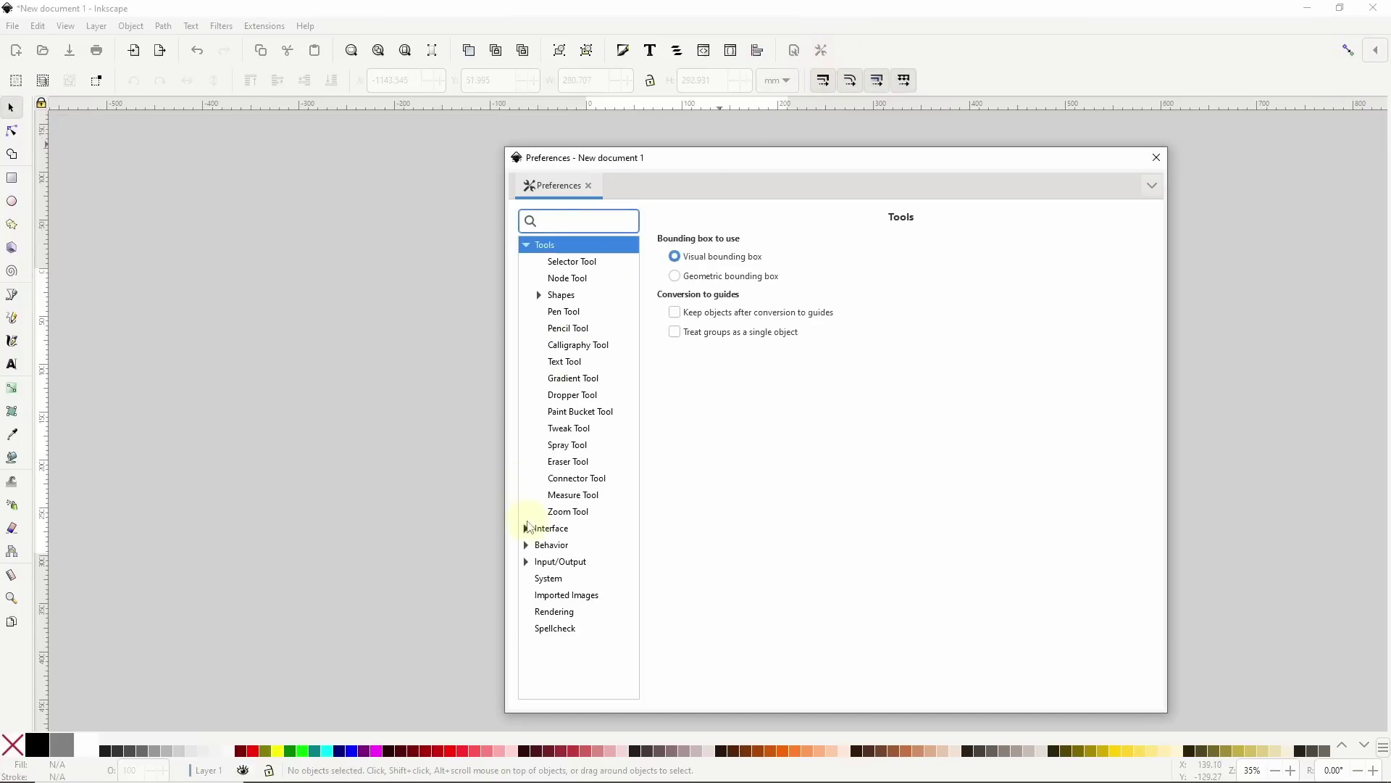
{"action": "left_click", "coordinate": [527, 530]}
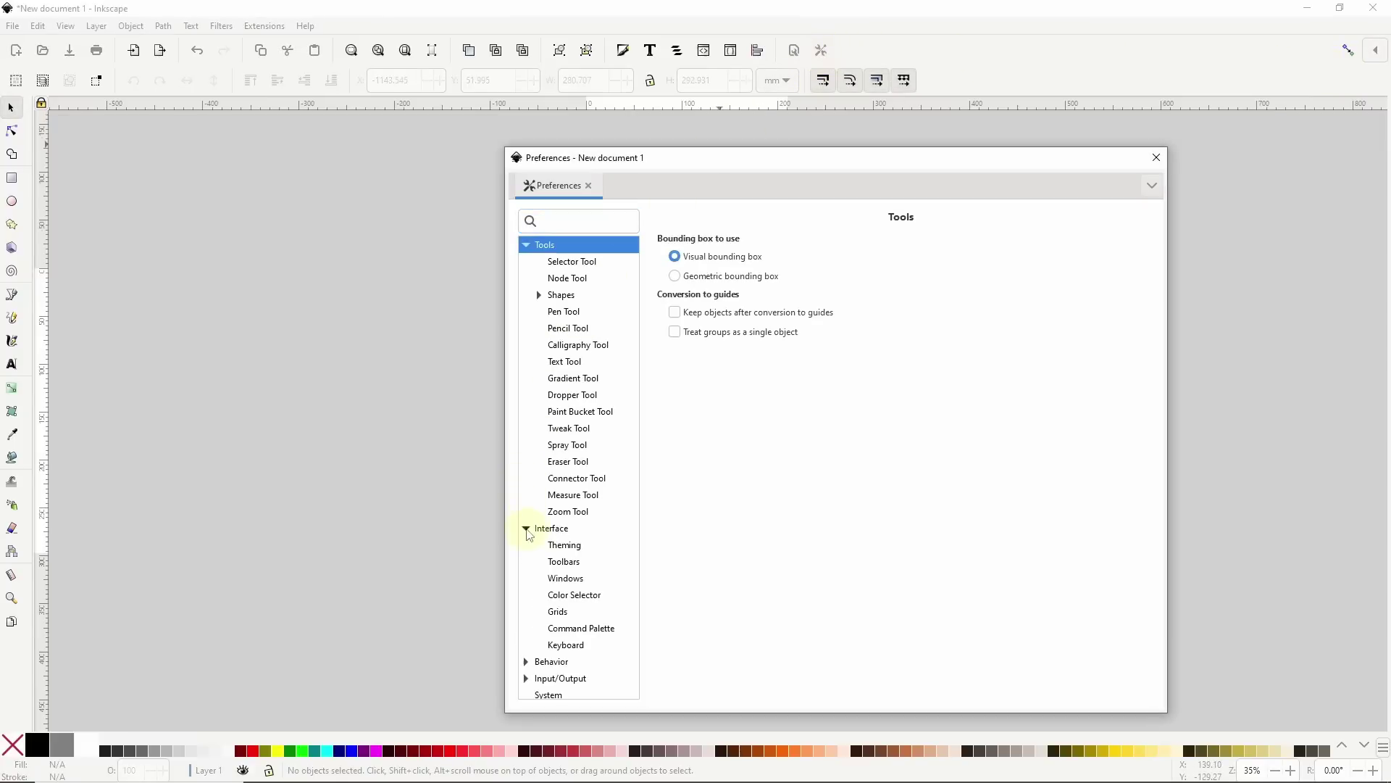
{"action": "left_click", "coordinate": [568, 564]}
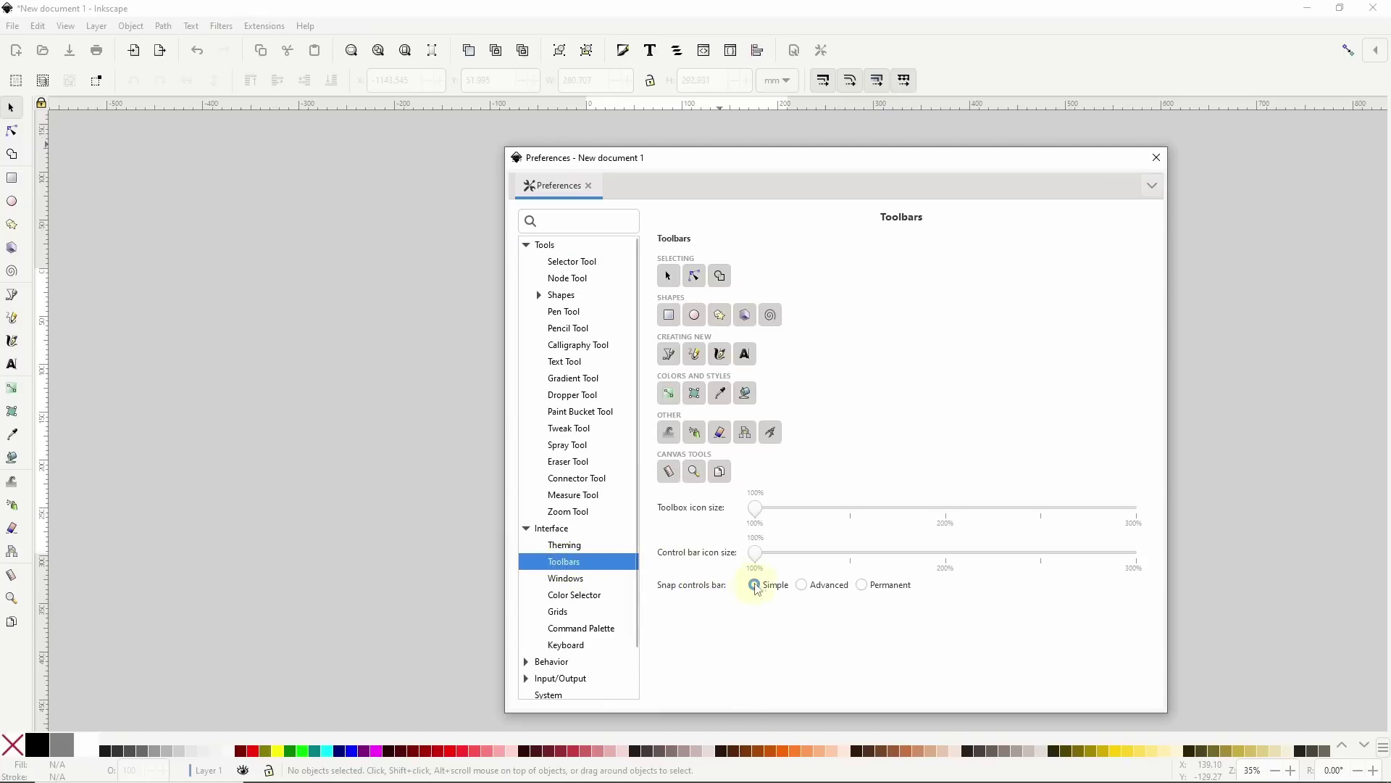
{"action": "left_click", "coordinate": [871, 593]}
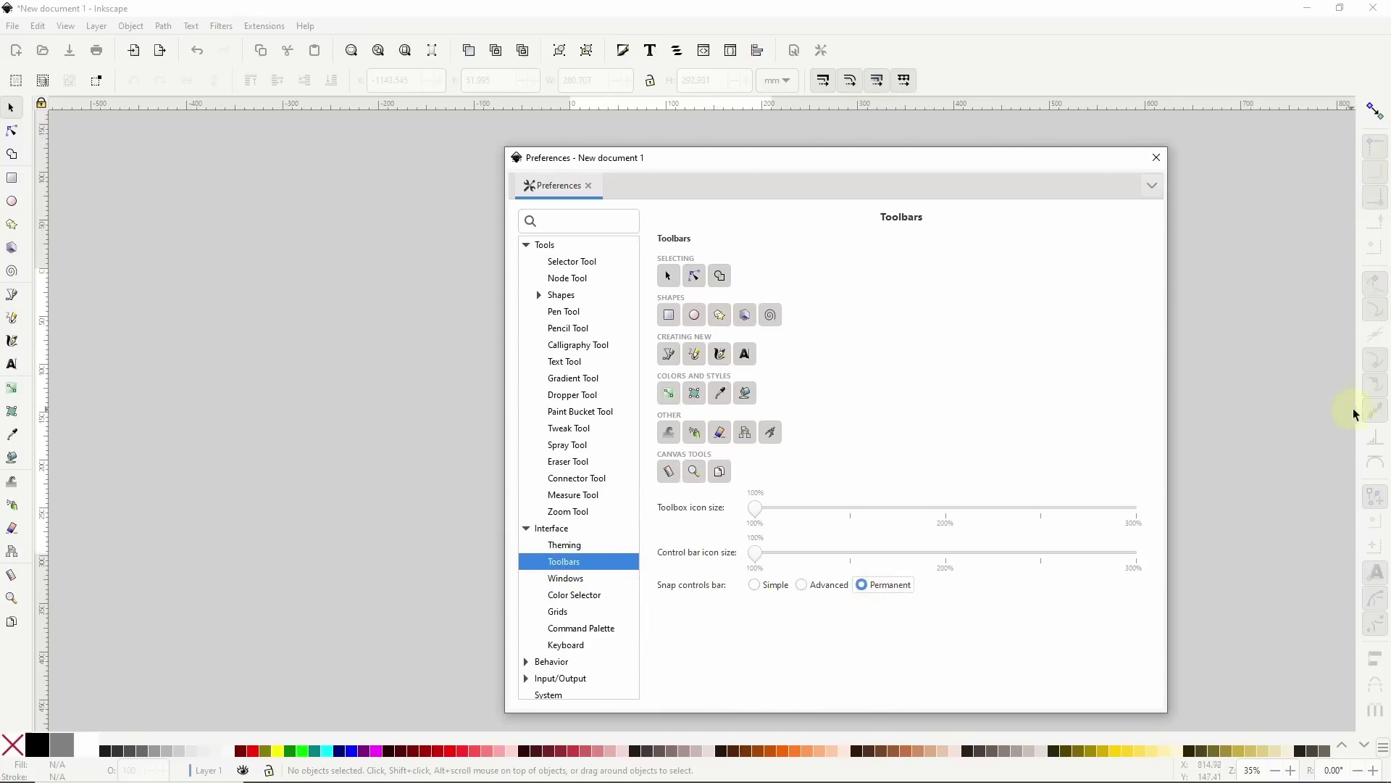
{"action": "left_click", "coordinate": [767, 594]}
Close Preferences and turn on the canvas scrollbars
{"action": "left_click", "coordinate": [357, 209]}
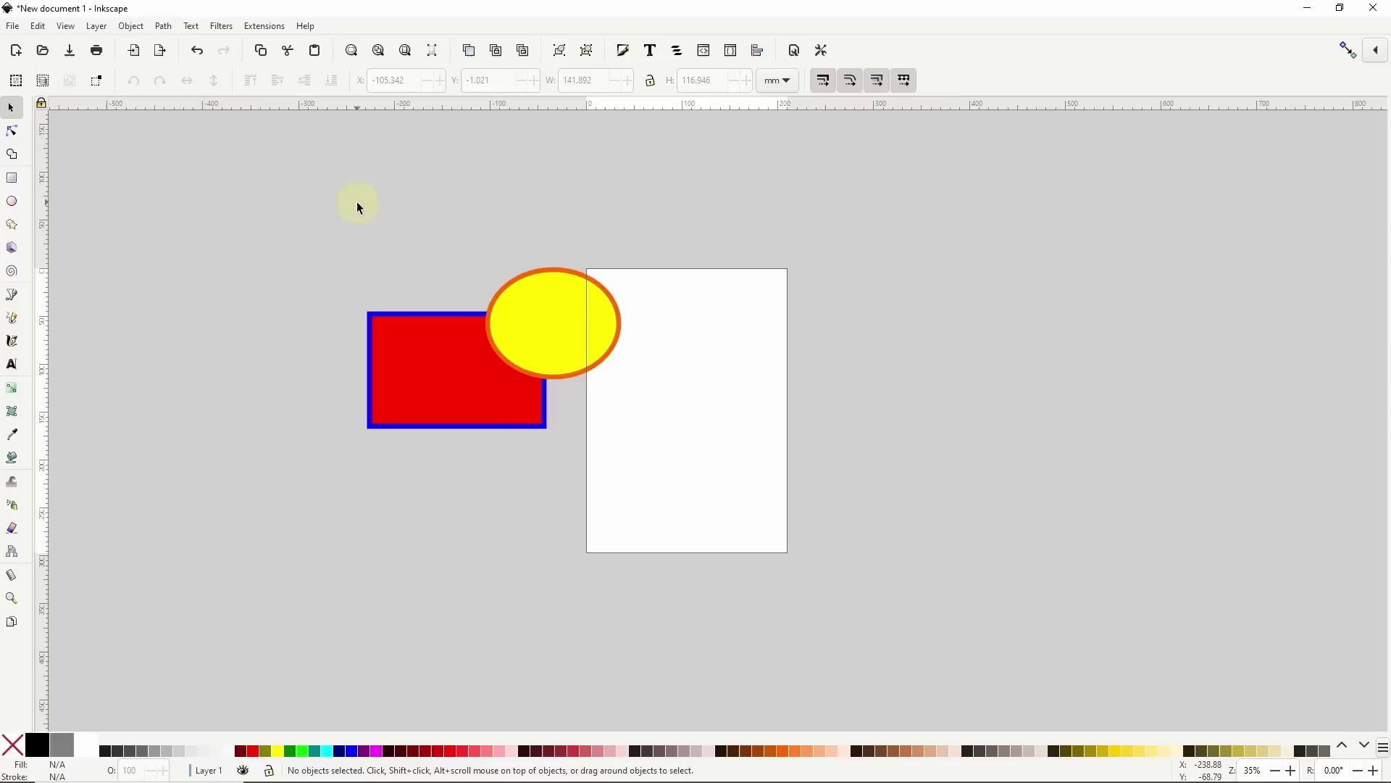
{"action": "left_click", "coordinate": [66, 27]}
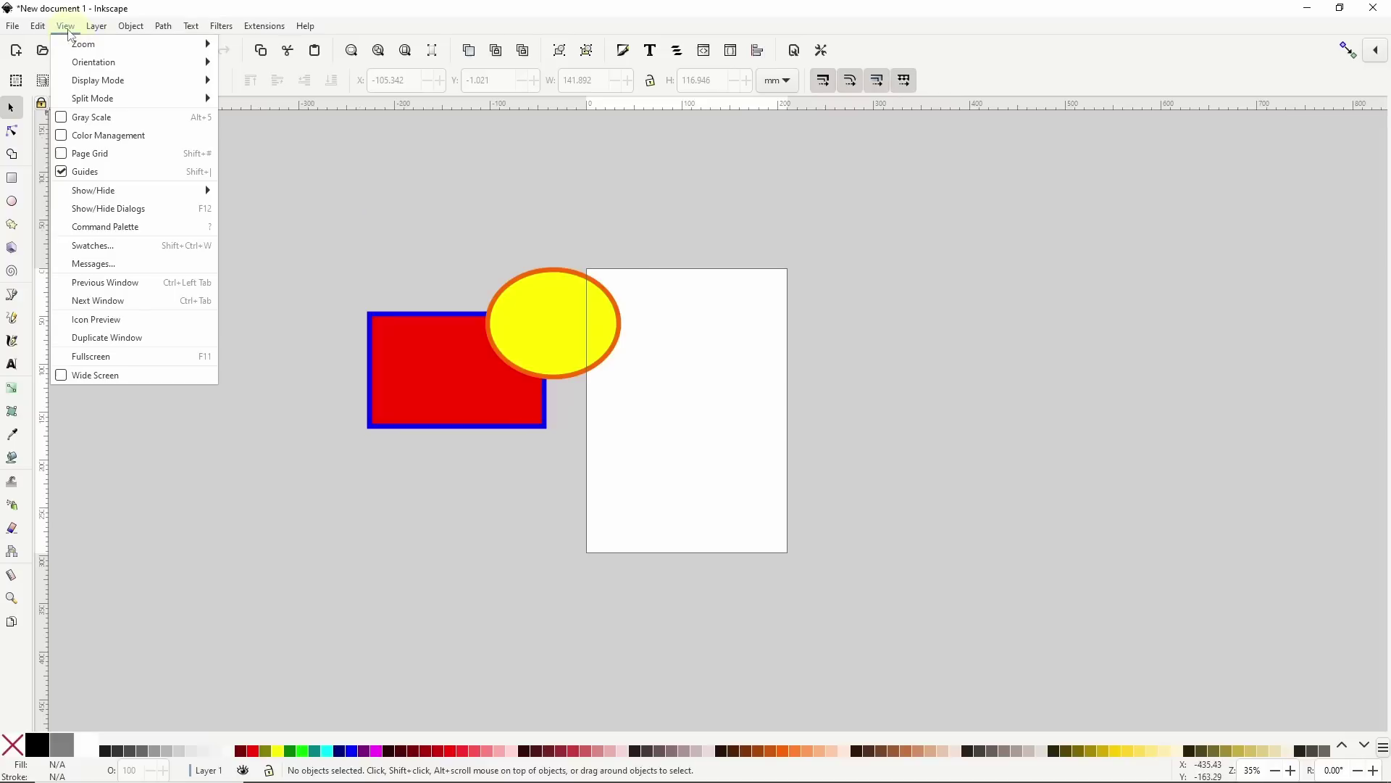
{"action": "mouse_move", "coordinate": [113, 196]}
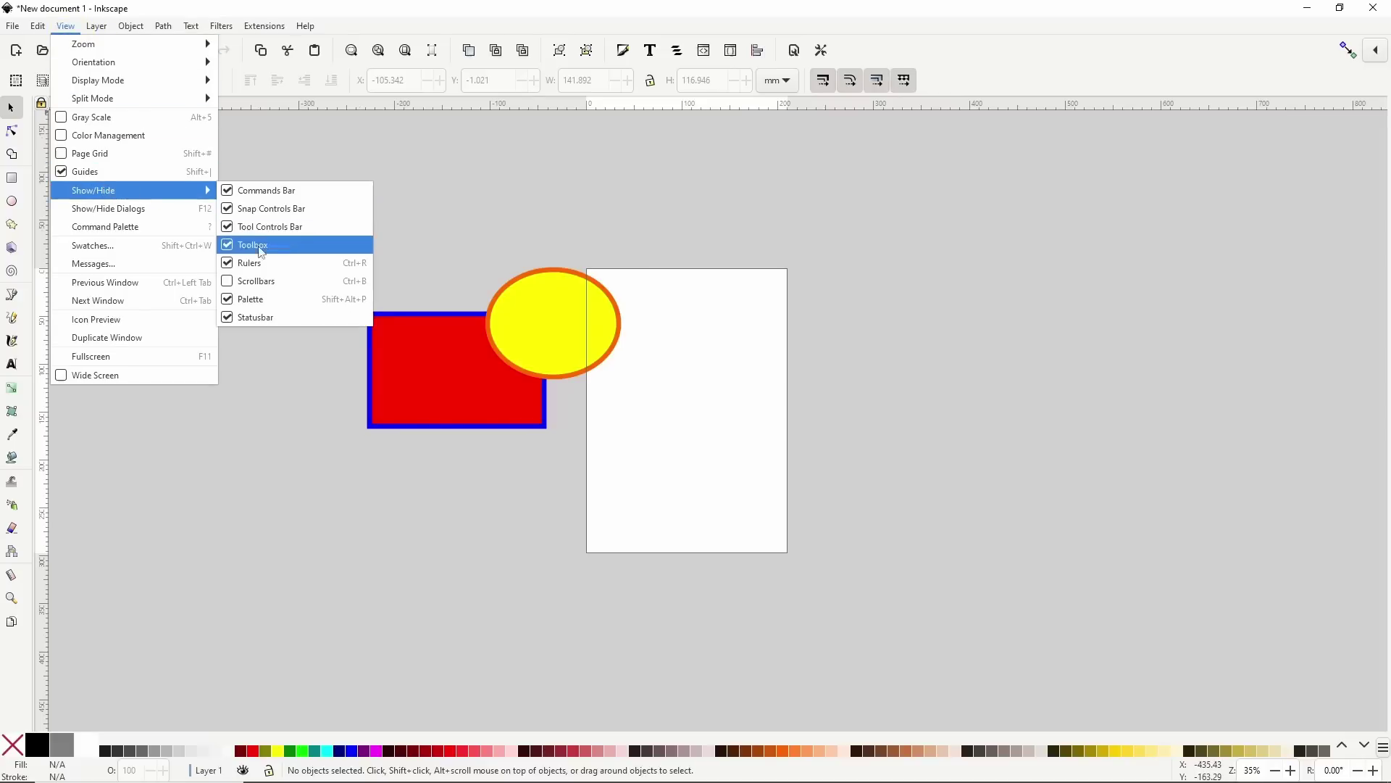
{"action": "left_click", "coordinate": [265, 287]}
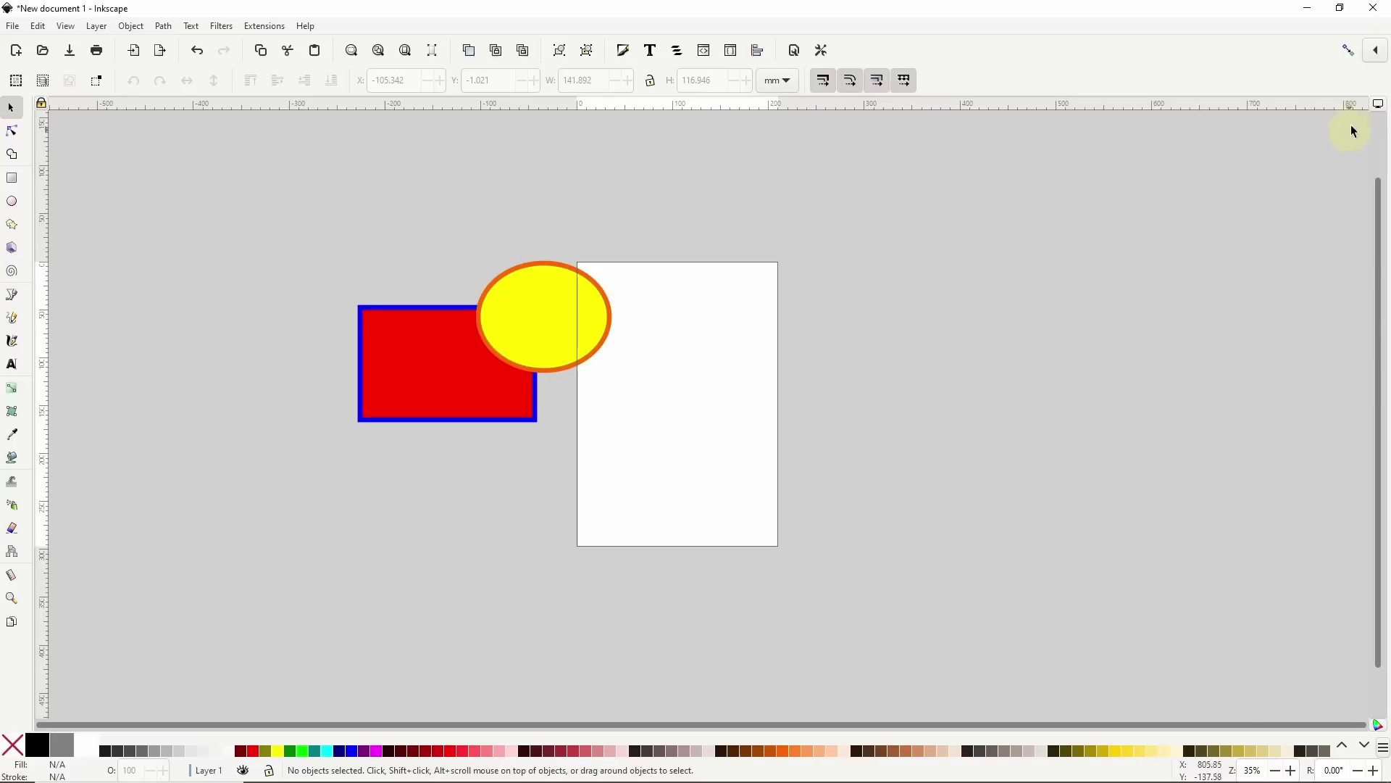
Cycle display mode through Outline, Outline overlay, Enhance thin lines, No filters, then Normal
{"action": "left_click", "coordinate": [1379, 105]}
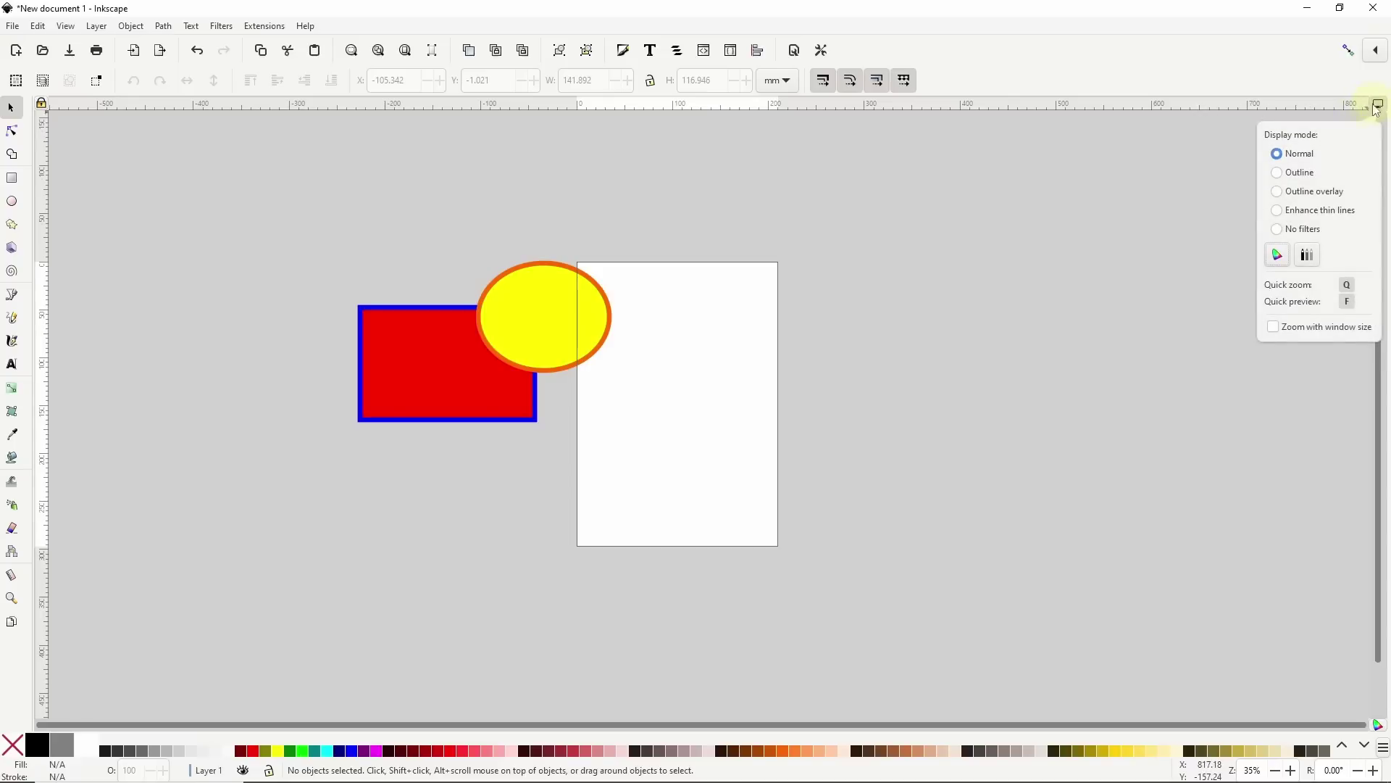
{"action": "left_click", "coordinate": [1310, 177]}
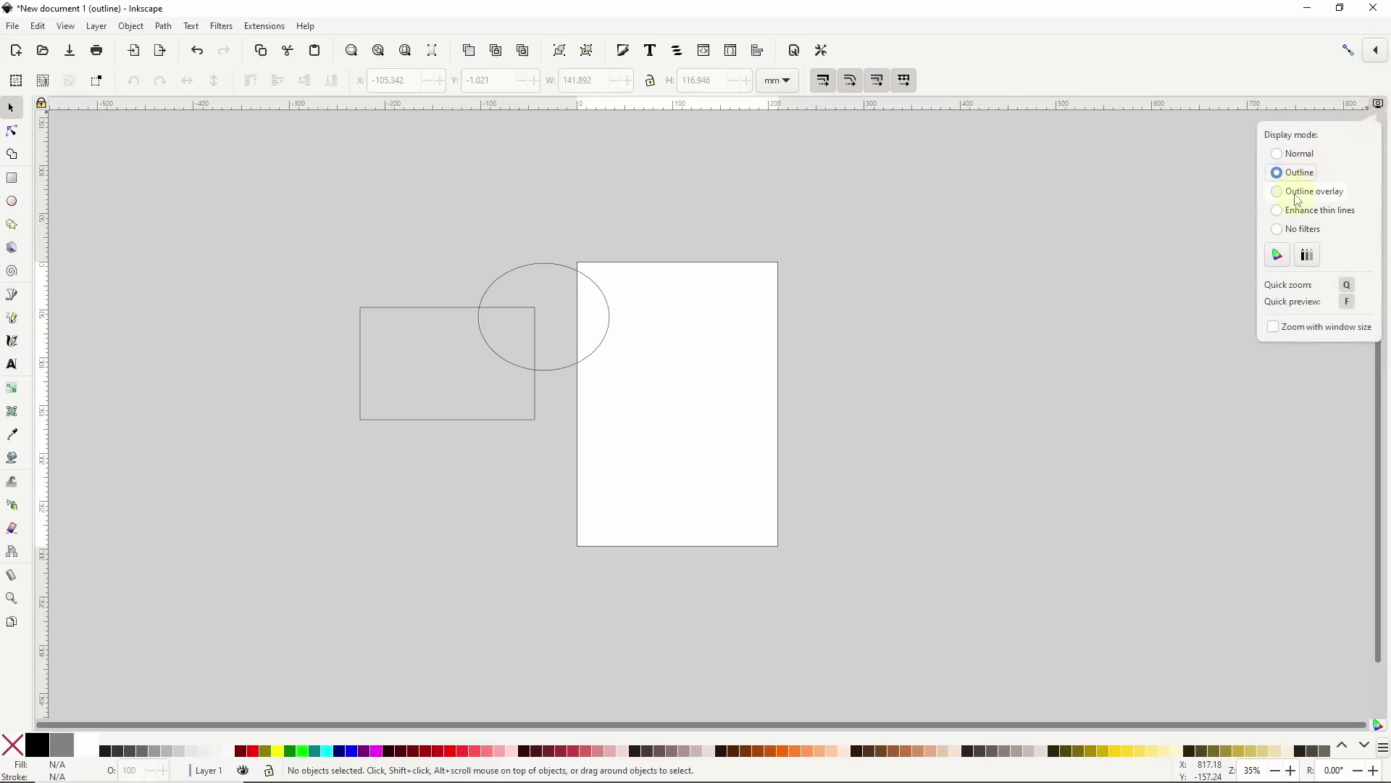
{"action": "left_click", "coordinate": [1297, 198]}
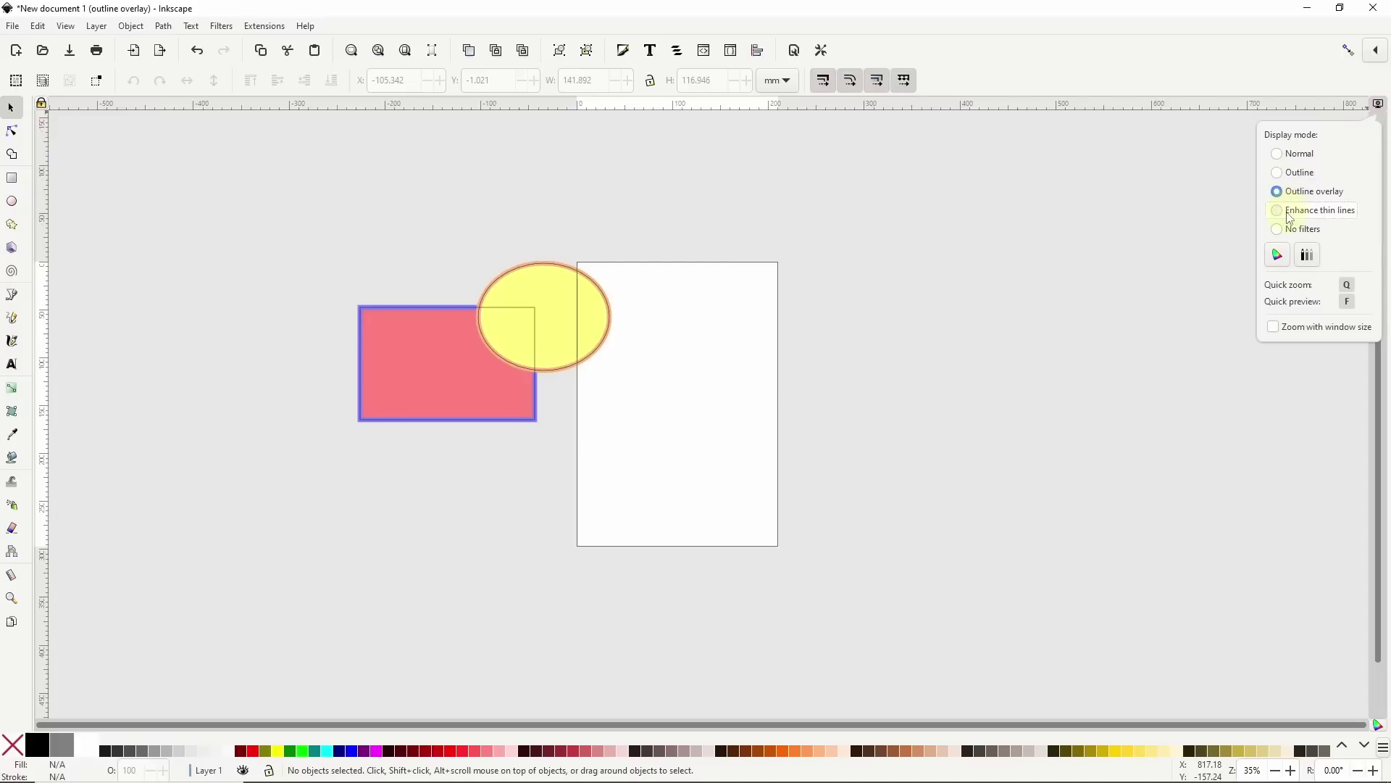
{"action": "left_click", "coordinate": [1291, 217]}
{"action": "left_click", "coordinate": [1291, 231]}
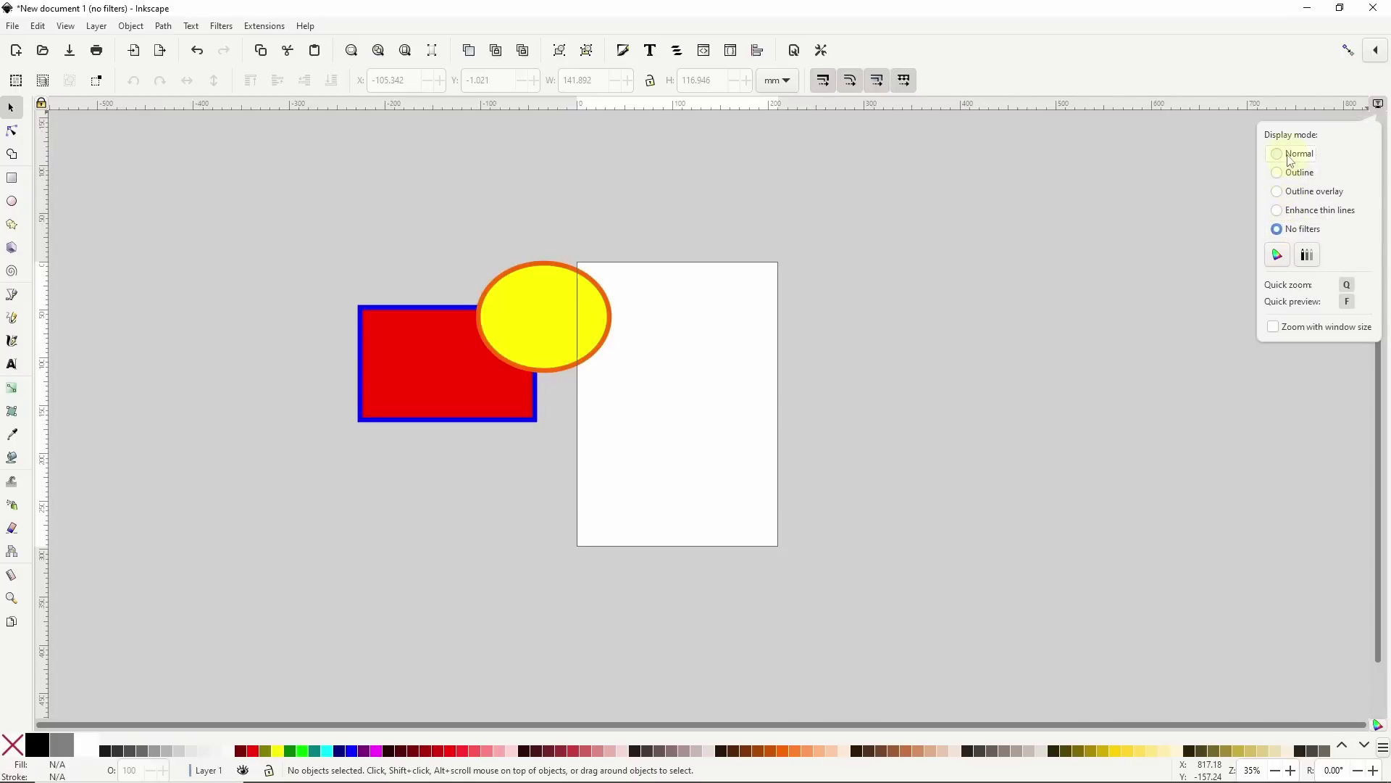
{"action": "left_click", "coordinate": [1293, 155]}
{"action": "left_click", "coordinate": [1379, 107]}
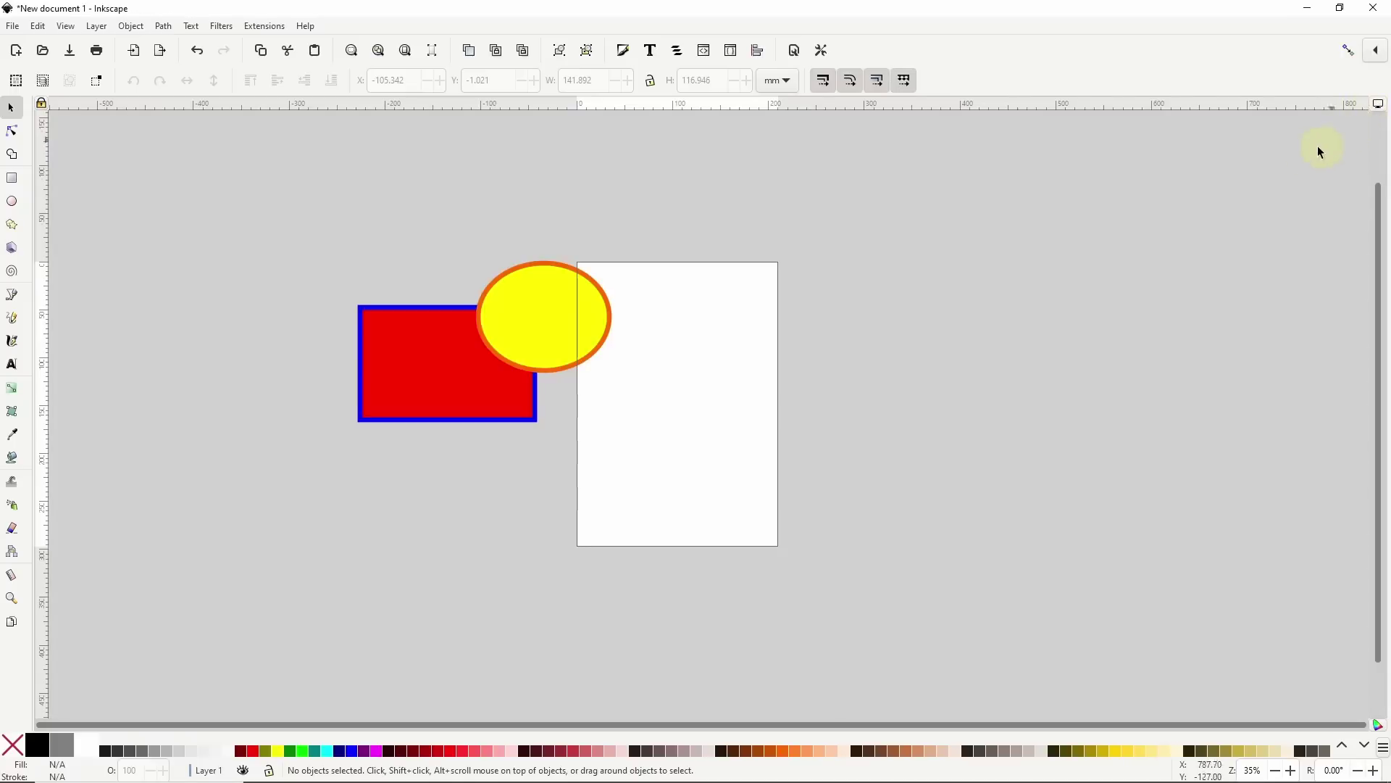
{"action": "left_click", "coordinate": [66, 27]}
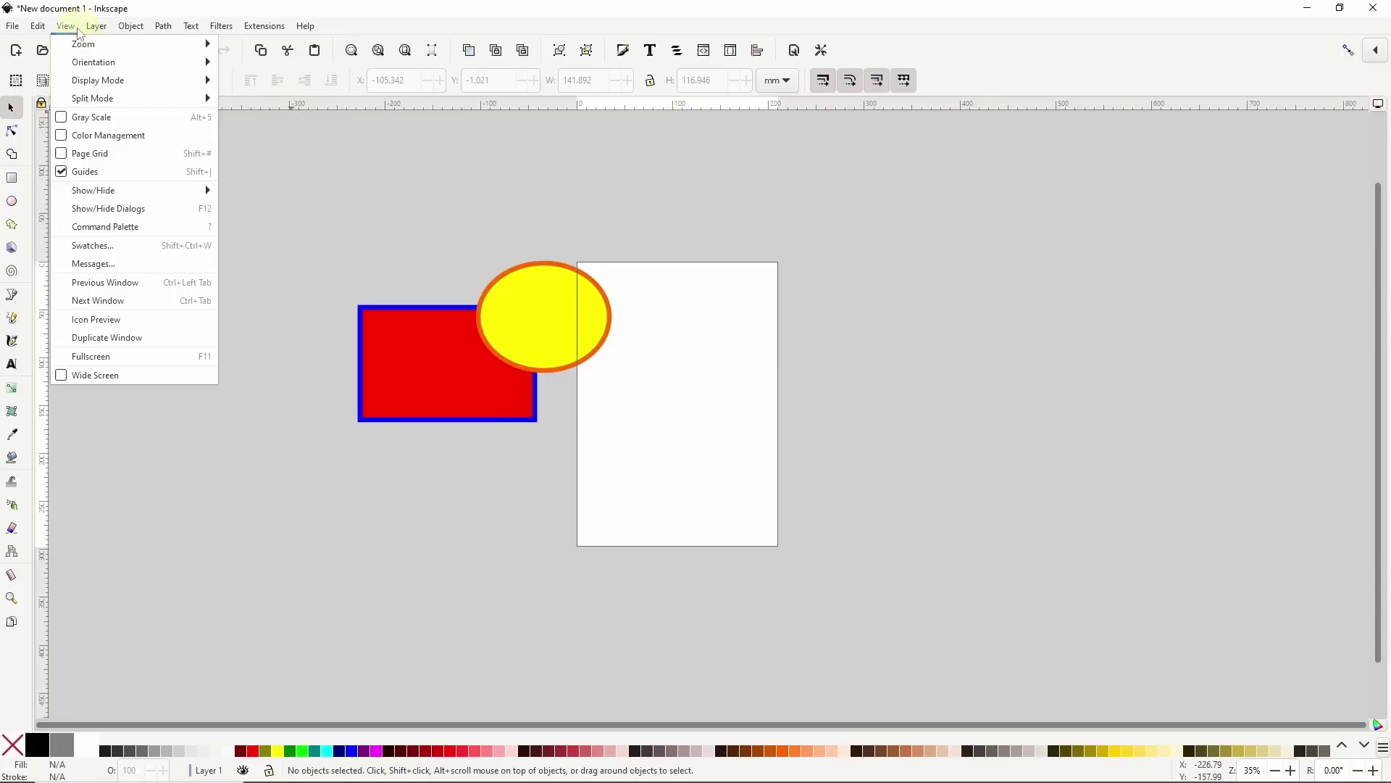
{"action": "mouse_move", "coordinate": [93, 80]}
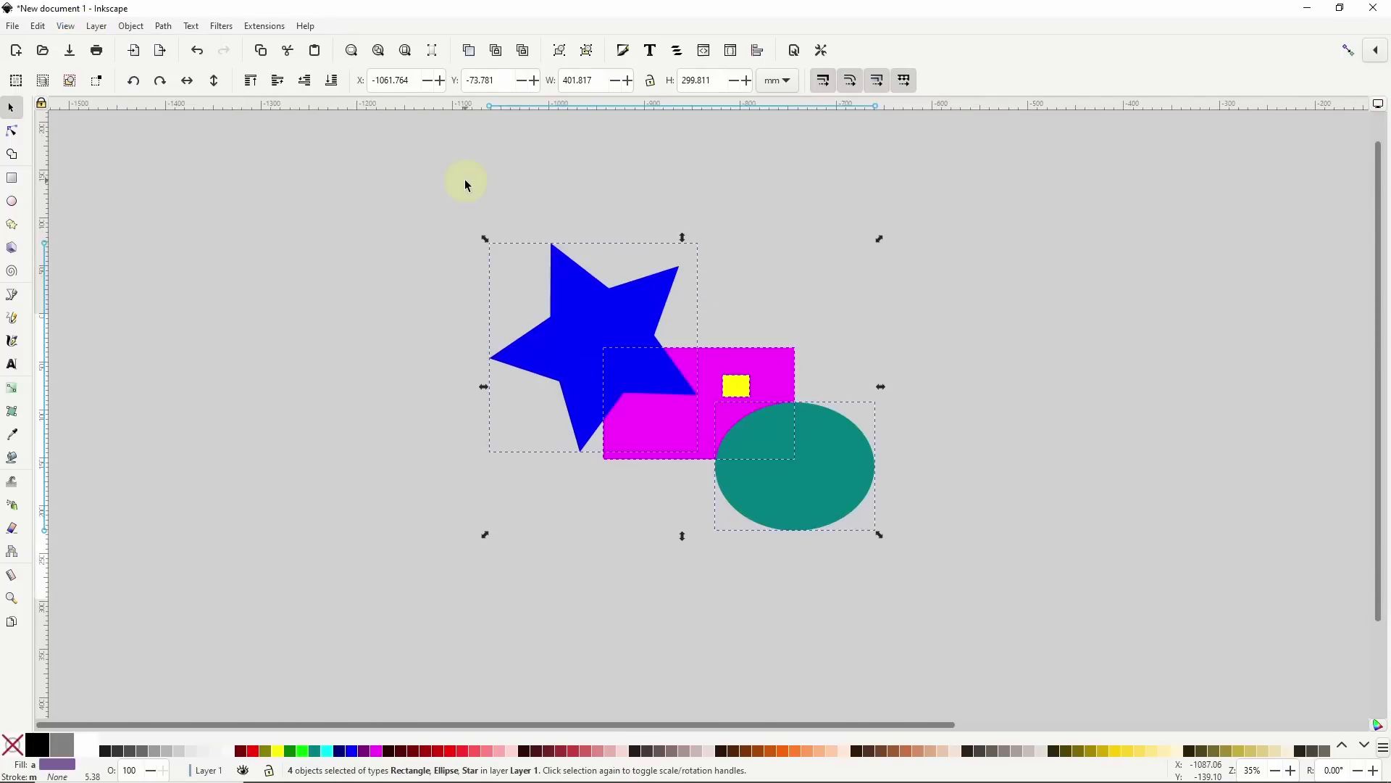
Fracture the overlapping shapes, pull the pieces apart to show the cuts, then undo
{"action": "left_click", "coordinate": [167, 27]}
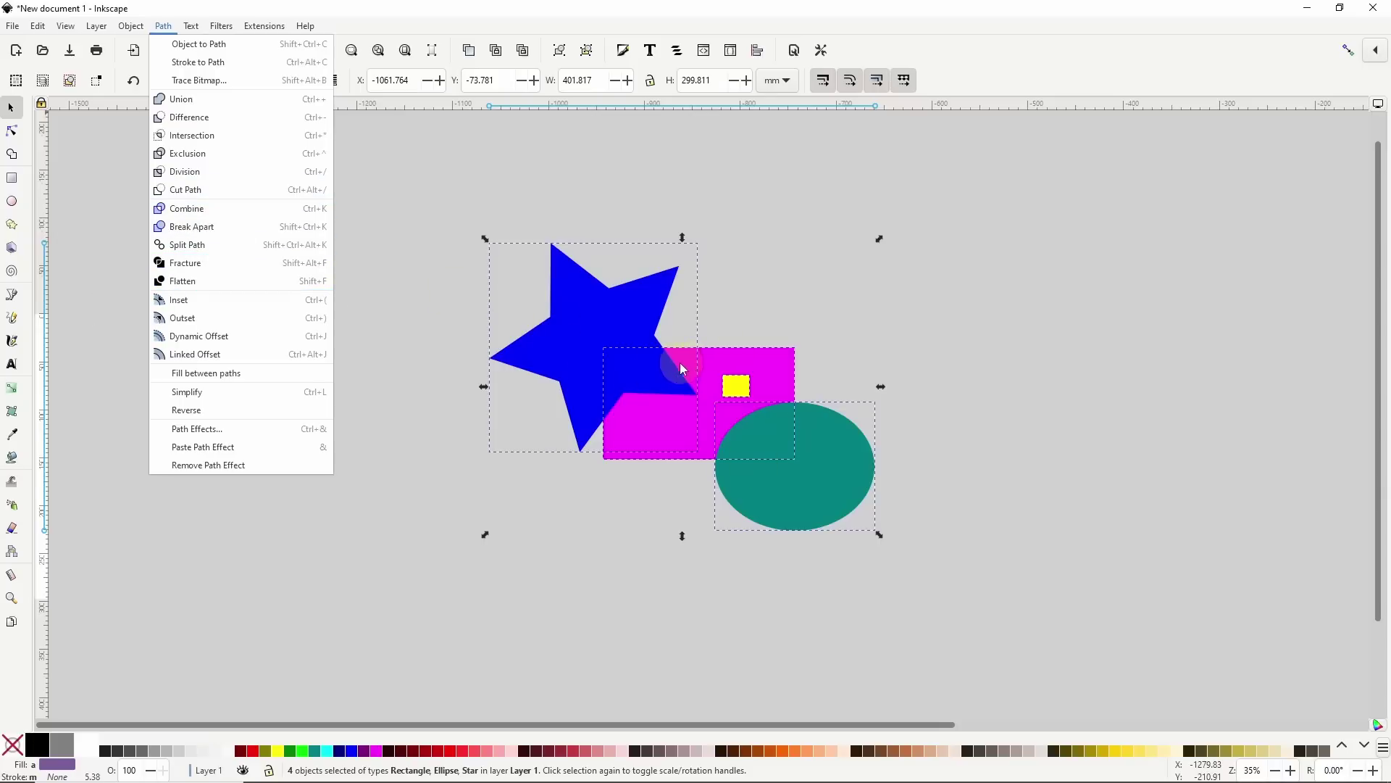
{"action": "left_click", "coordinate": [239, 270]}
{"action": "left_click", "coordinate": [762, 216]}
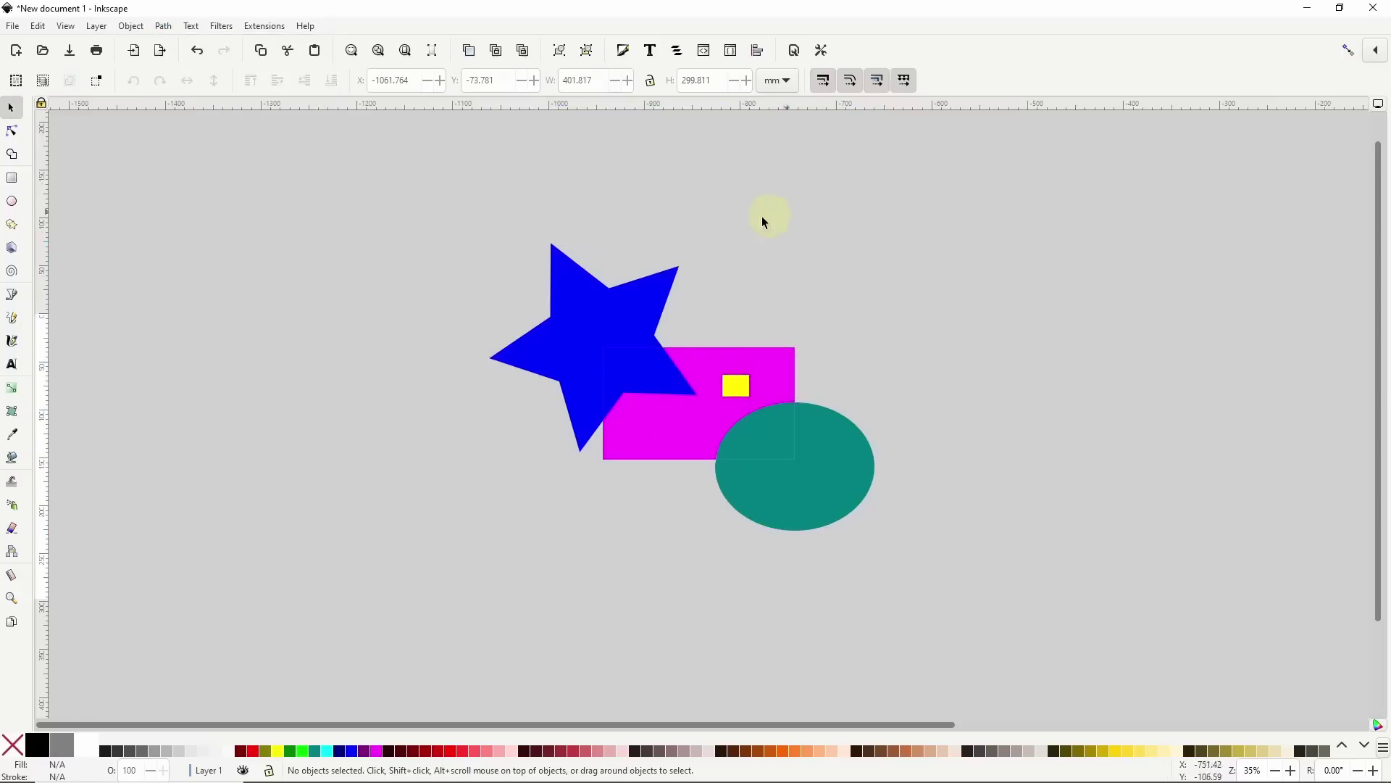
{"action": "left_click_drag", "start_coordinate": [589, 304], "coordinate": [572, 284]}
{"action": "left_click_drag", "start_coordinate": [628, 372], "coordinate": [560, 435]}
{"action": "left_click_drag", "start_coordinate": [746, 392], "coordinate": [771, 331]}
{"action": "left_click_drag", "start_coordinate": [808, 486], "coordinate": [863, 506]}
{"action": "left_click_drag", "start_coordinate": [761, 447], "coordinate": [739, 487]}
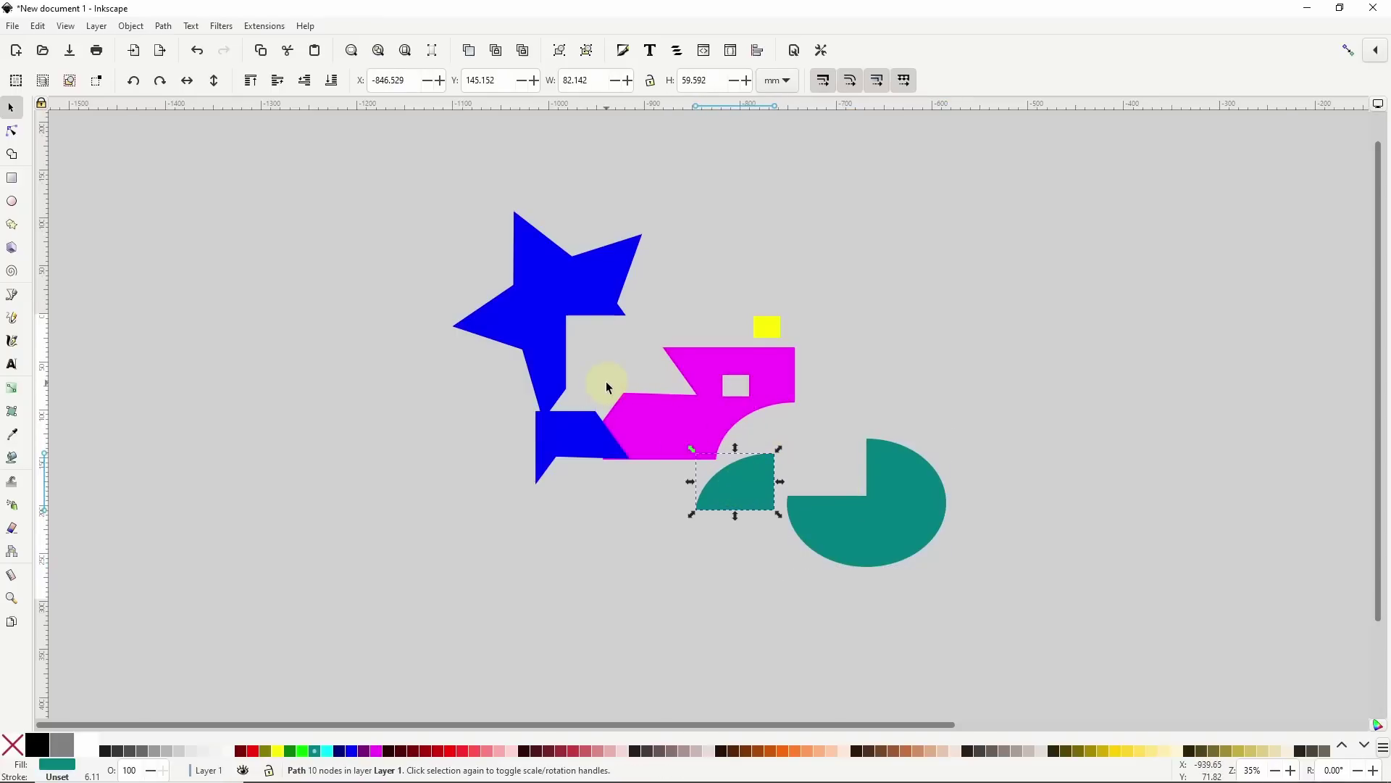
{"action": "key", "text": "ctrl+z"}
{"action": "key", "text": "ctrl+z"}
{"action": "key", "text": "ctrl+z"}
{"action": "key", "text": "ctrl+z"}
{"action": "key", "text": "ctrl+z"}
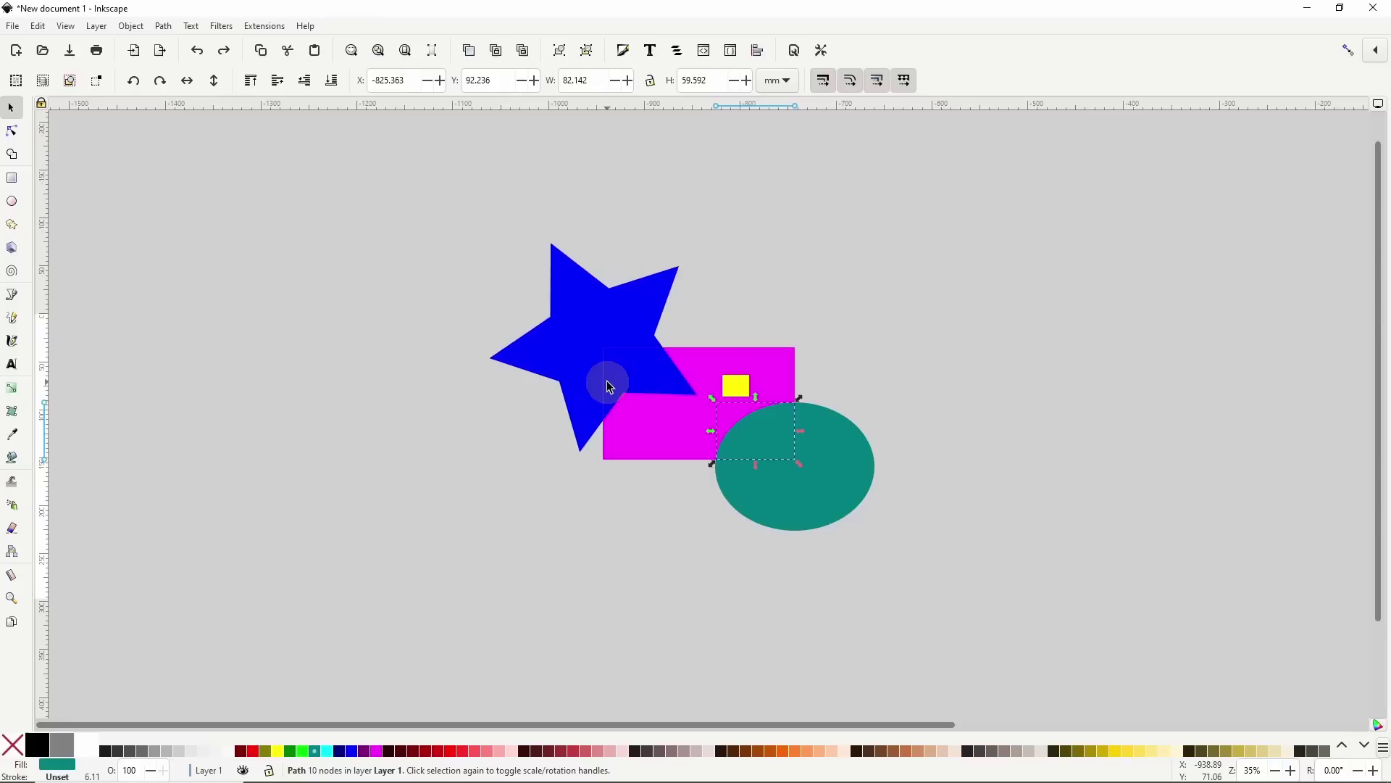
{"action": "key", "text": "ctrl+z"}
Flatten all four shapes, pull the pieces apart, undo, and select the star
{"action": "left_click_drag", "start_coordinate": [472, 191], "coordinate": [946, 570]}
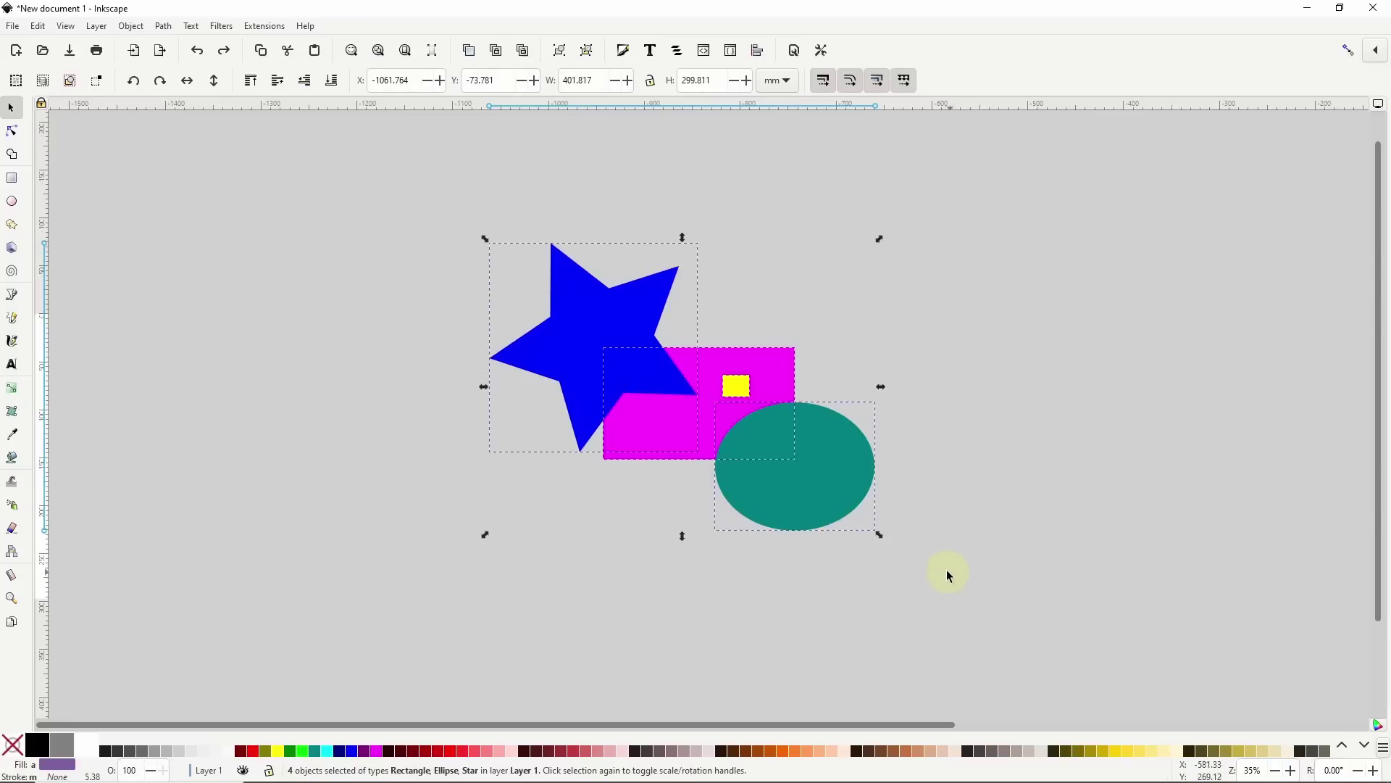
{"action": "left_click", "coordinate": [165, 26]}
{"action": "left_click", "coordinate": [205, 283]}
{"action": "left_click", "coordinate": [797, 259]}
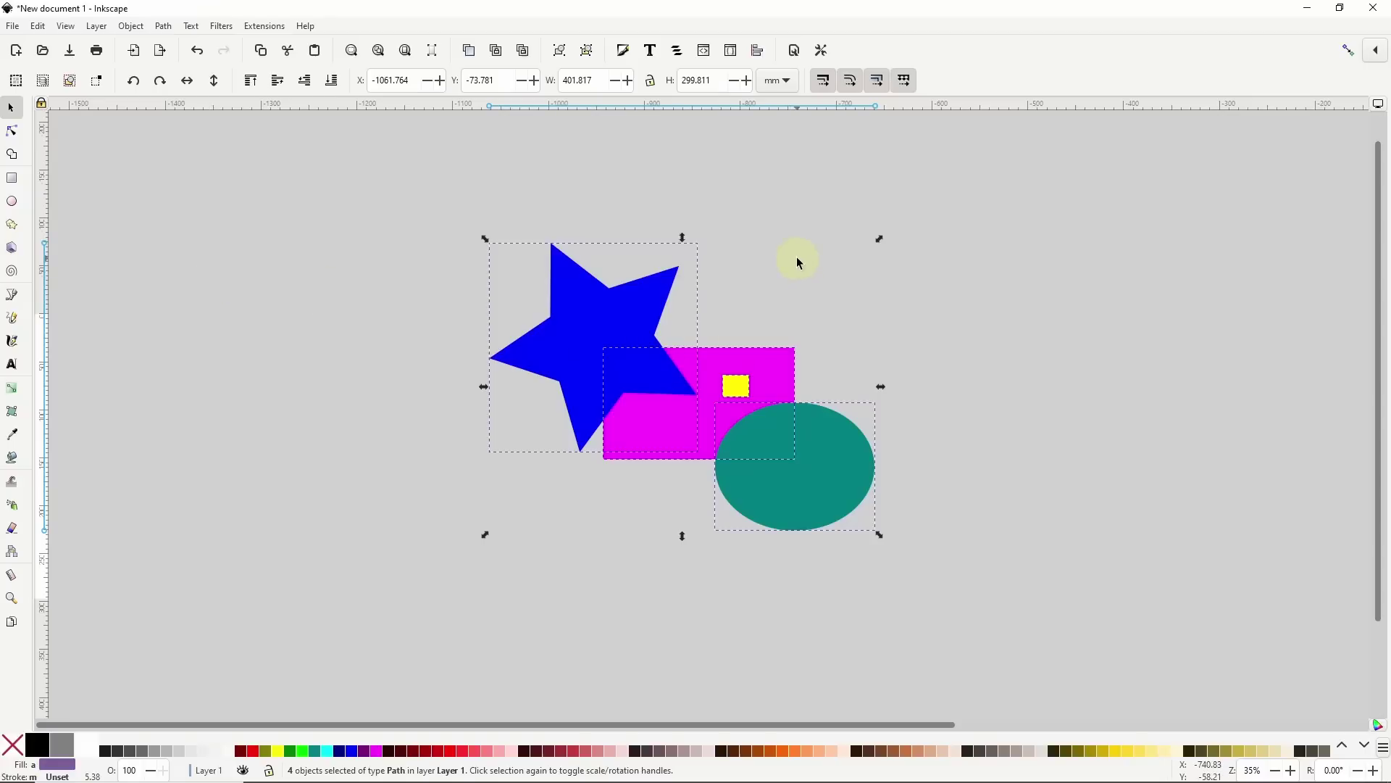
{"action": "left_click_drag", "start_coordinate": [616, 308], "coordinate": [536, 275]}
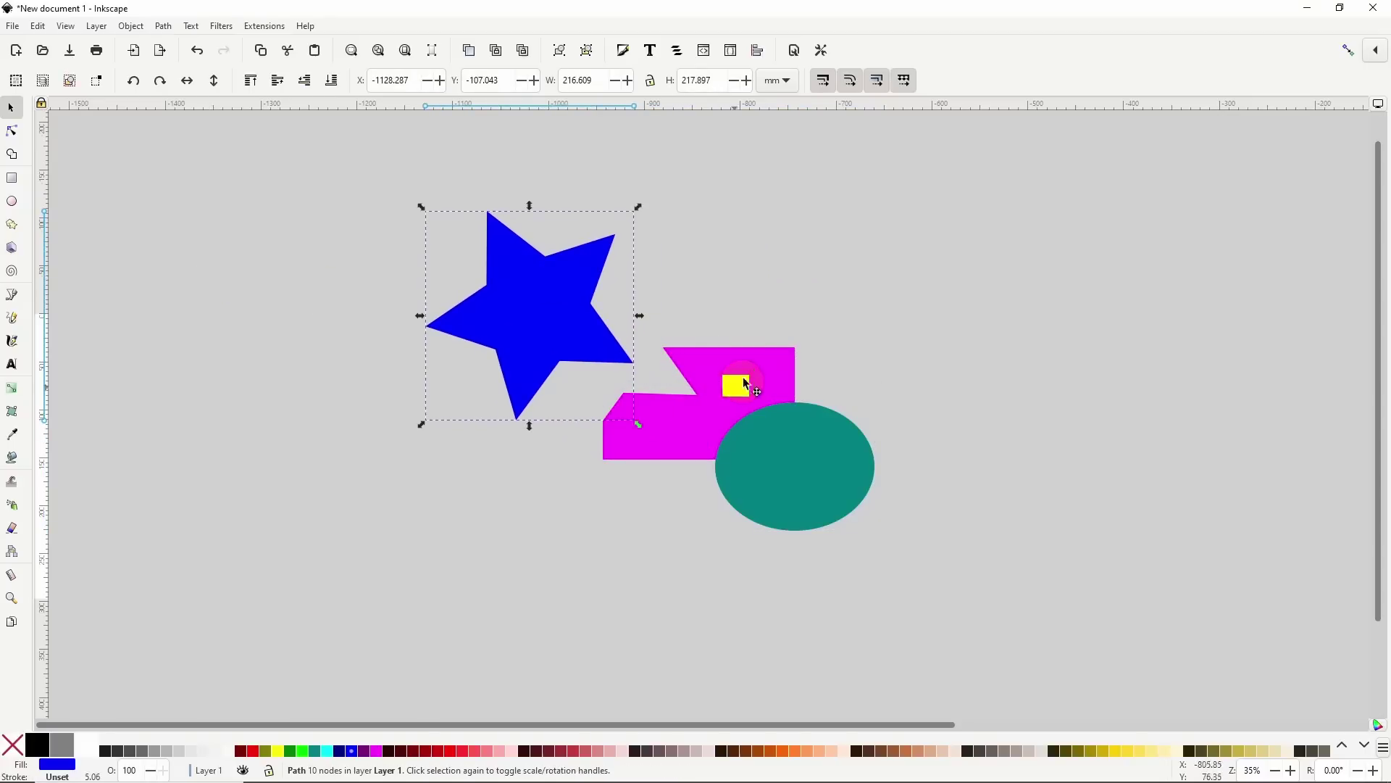
{"action": "left_click_drag", "start_coordinate": [738, 385], "coordinate": [762, 324]}
{"action": "left_click_drag", "start_coordinate": [791, 468], "coordinate": [822, 484]}
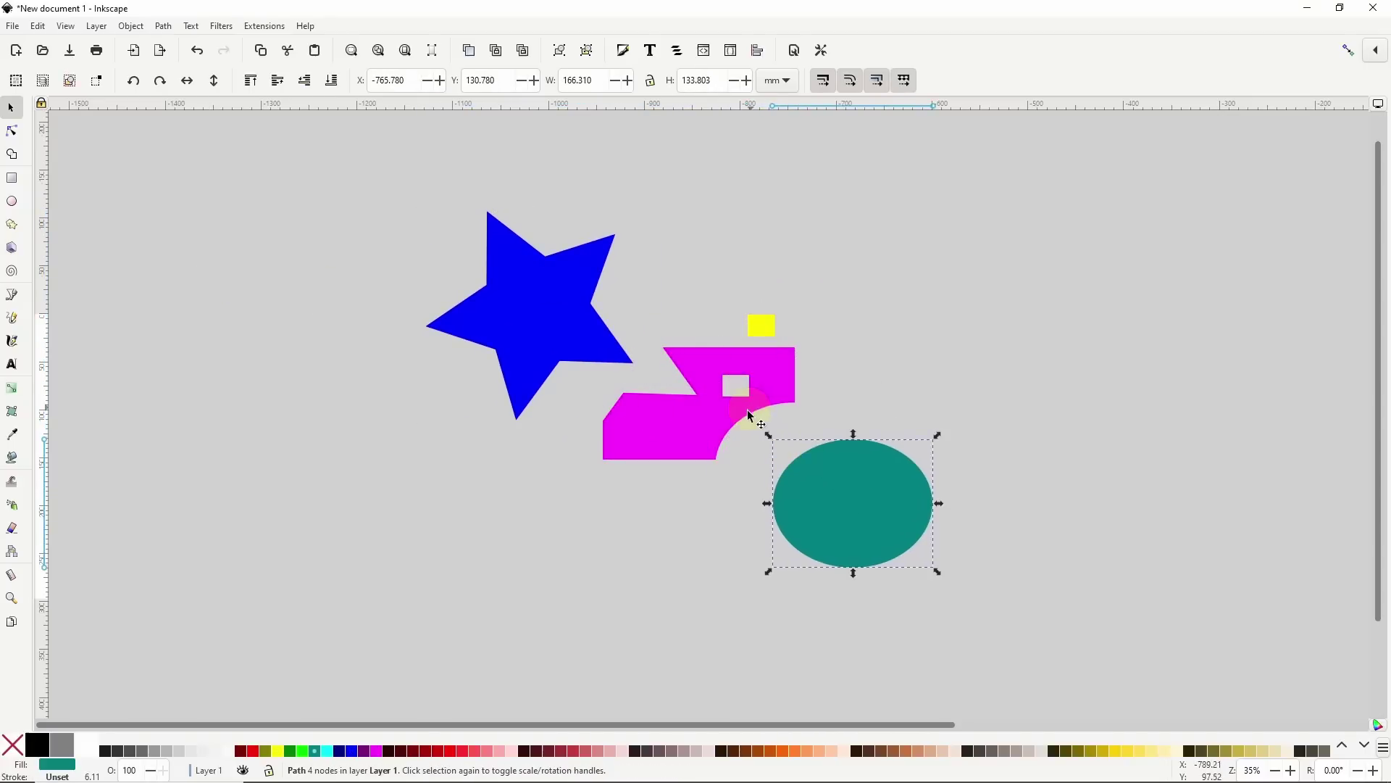
{"action": "key", "text": "ctrl+z"}
{"action": "key", "text": "ctrl+z"}
{"action": "key", "text": "ctrl+z"}
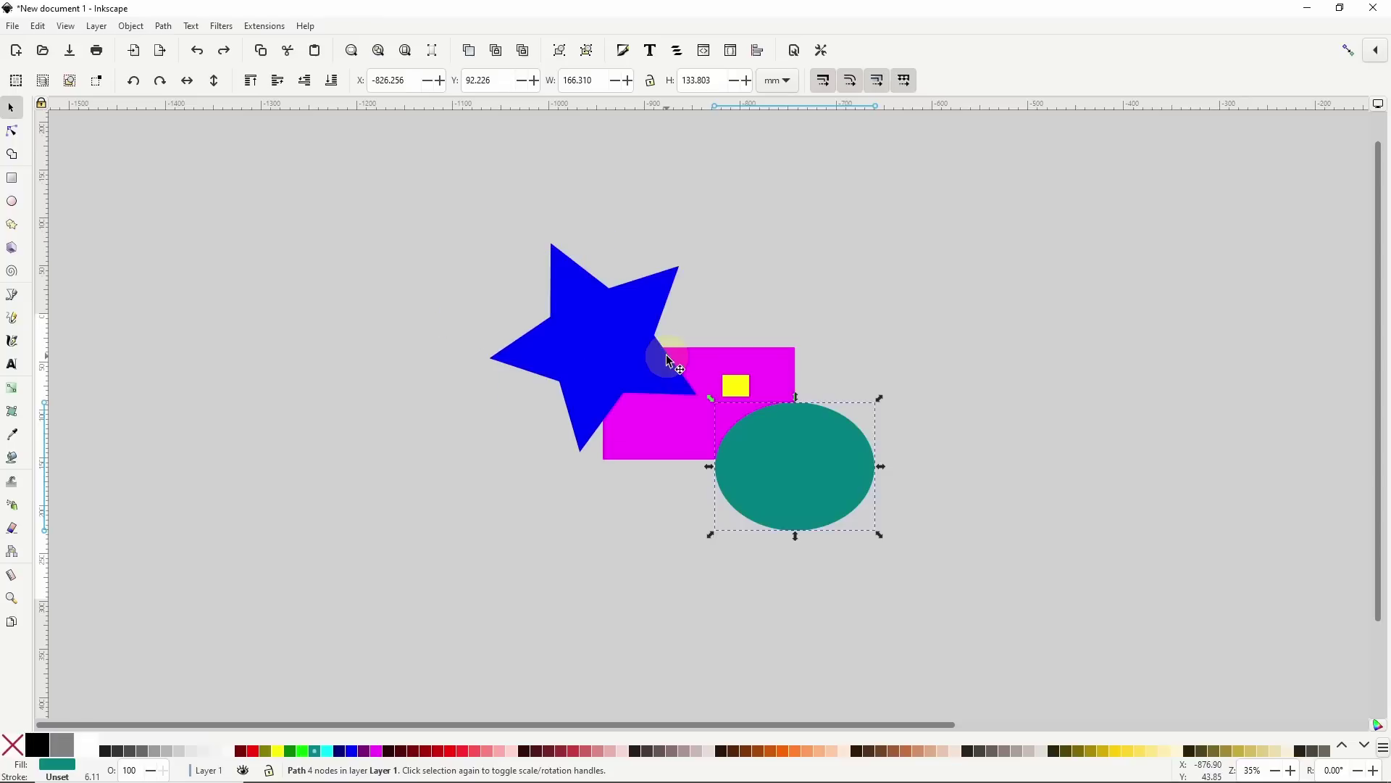
{"action": "left_click", "coordinate": [622, 355]}
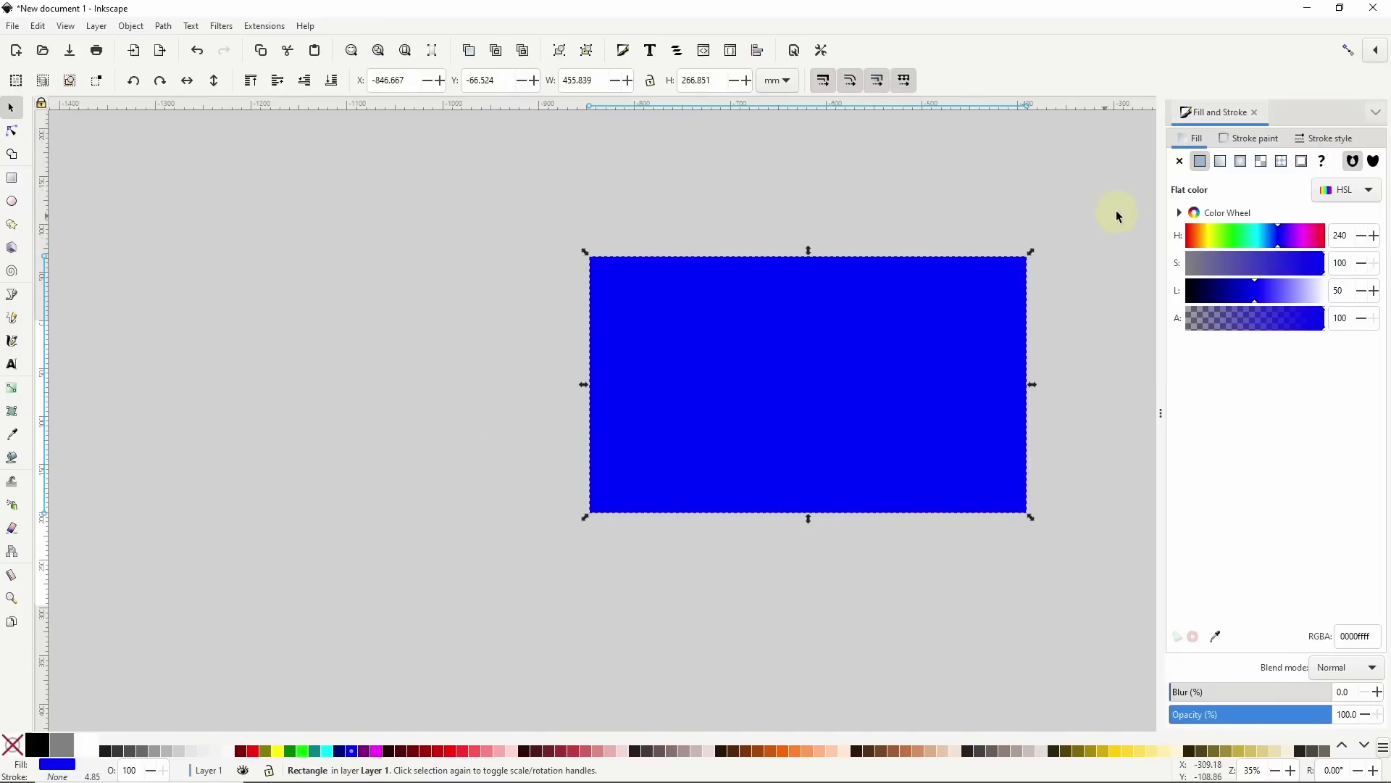
Give the rectangle a pattern fill, trying Cubes, Circle fill 4 and Snake 2
{"action": "left_click", "coordinate": [1281, 162]}
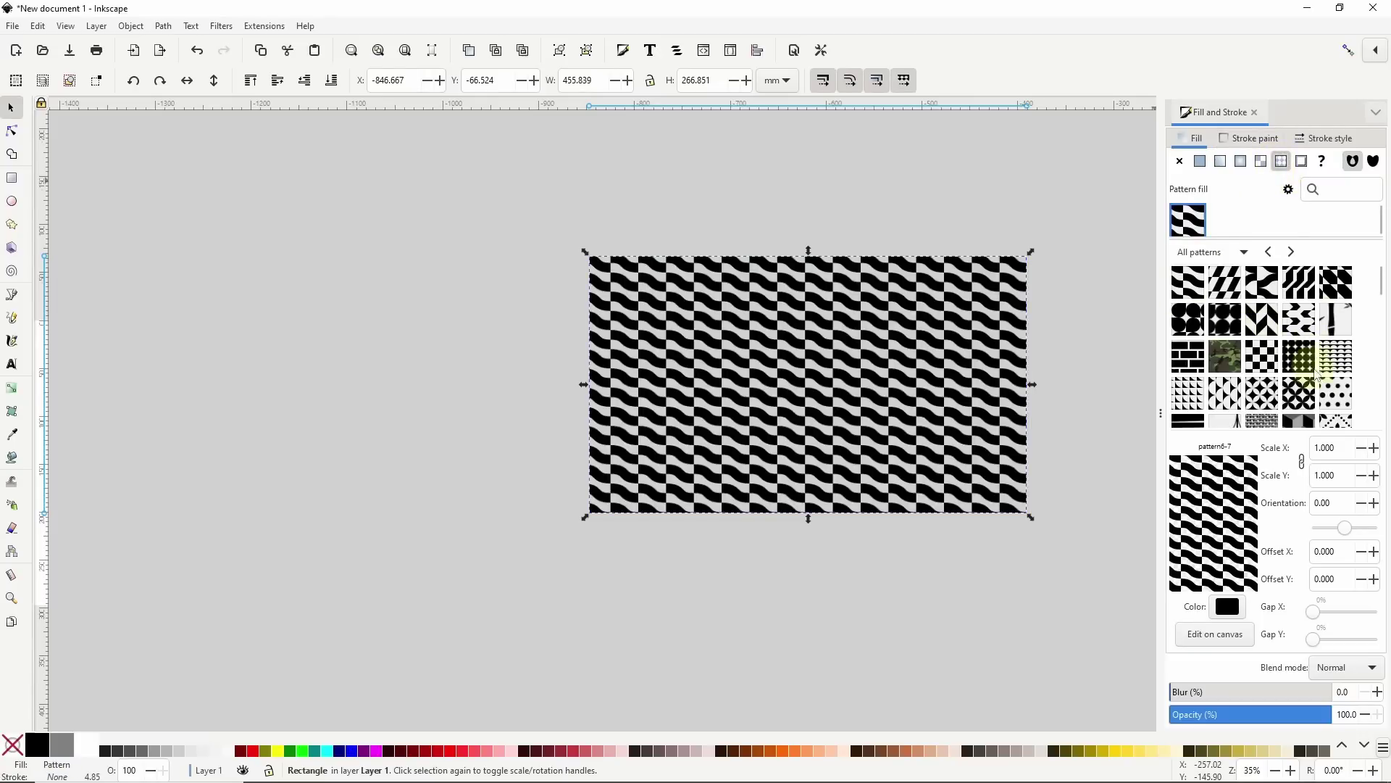
{"action": "scroll", "coordinate": [1318, 374], "scroll_direction": "down", "scroll_amount": 2}
{"action": "left_click", "coordinate": [1304, 371]}
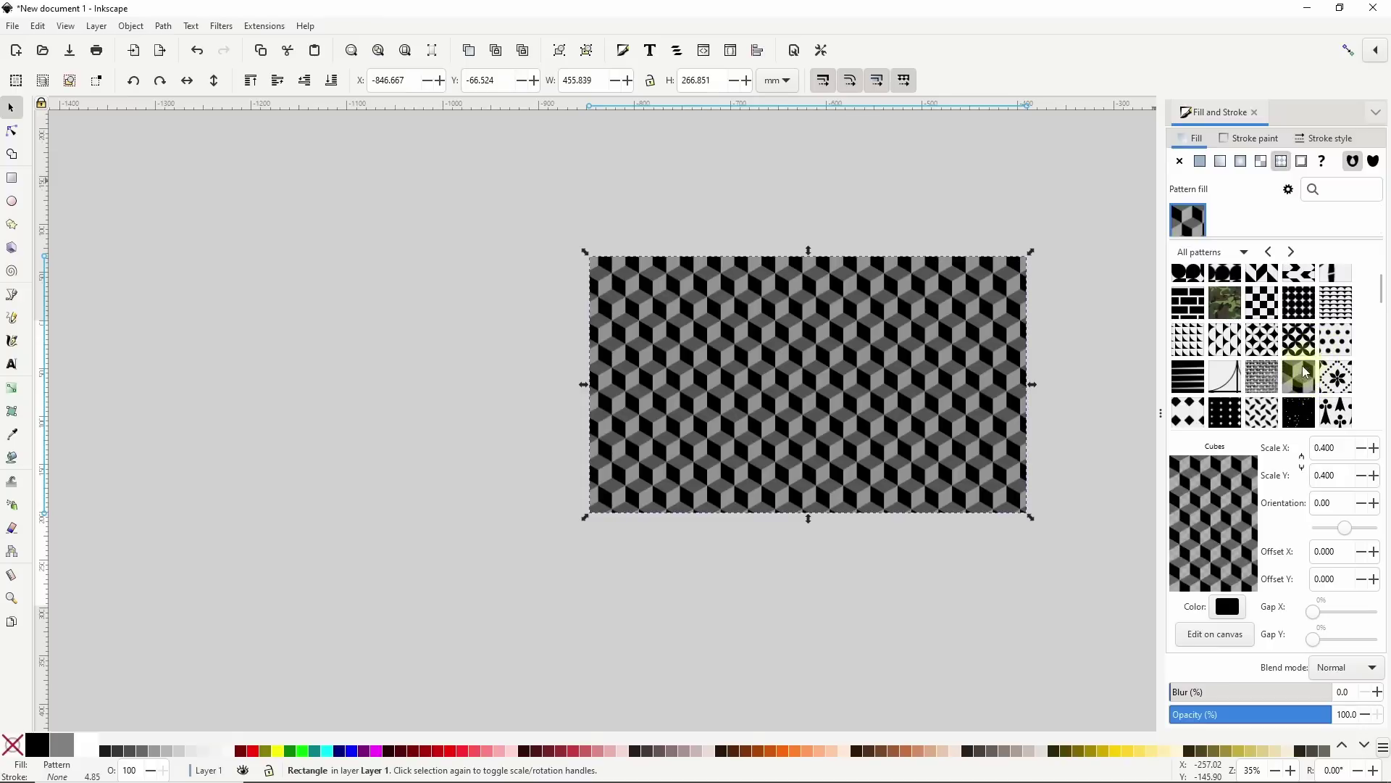
{"action": "left_click", "coordinate": [1298, 338]}
{"action": "left_click", "coordinate": [1263, 342]}
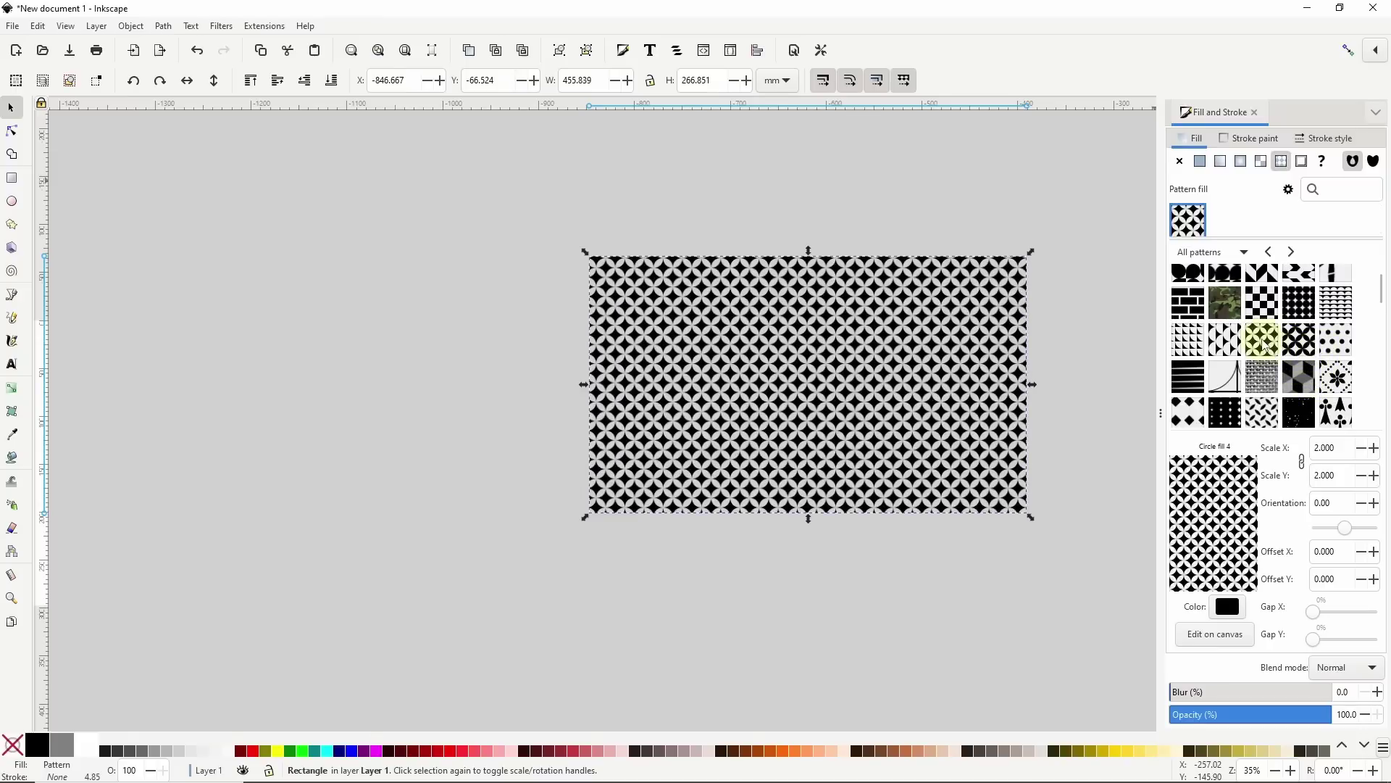
{"action": "scroll", "coordinate": [1265, 346], "scroll_direction": "down", "scroll_amount": 5}
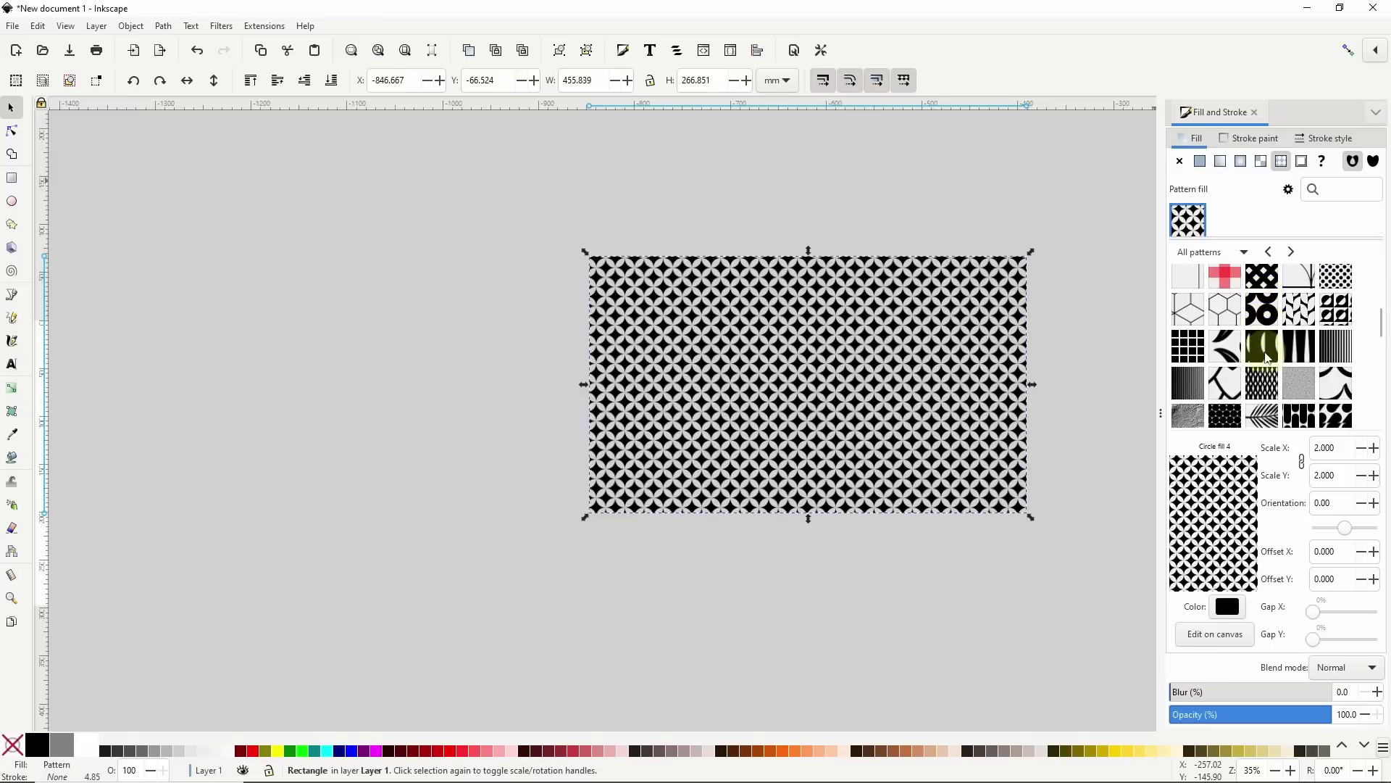
{"action": "scroll", "coordinate": [1267, 358], "scroll_direction": "down", "scroll_amount": 5}
{"action": "left_click", "coordinate": [1269, 332]}
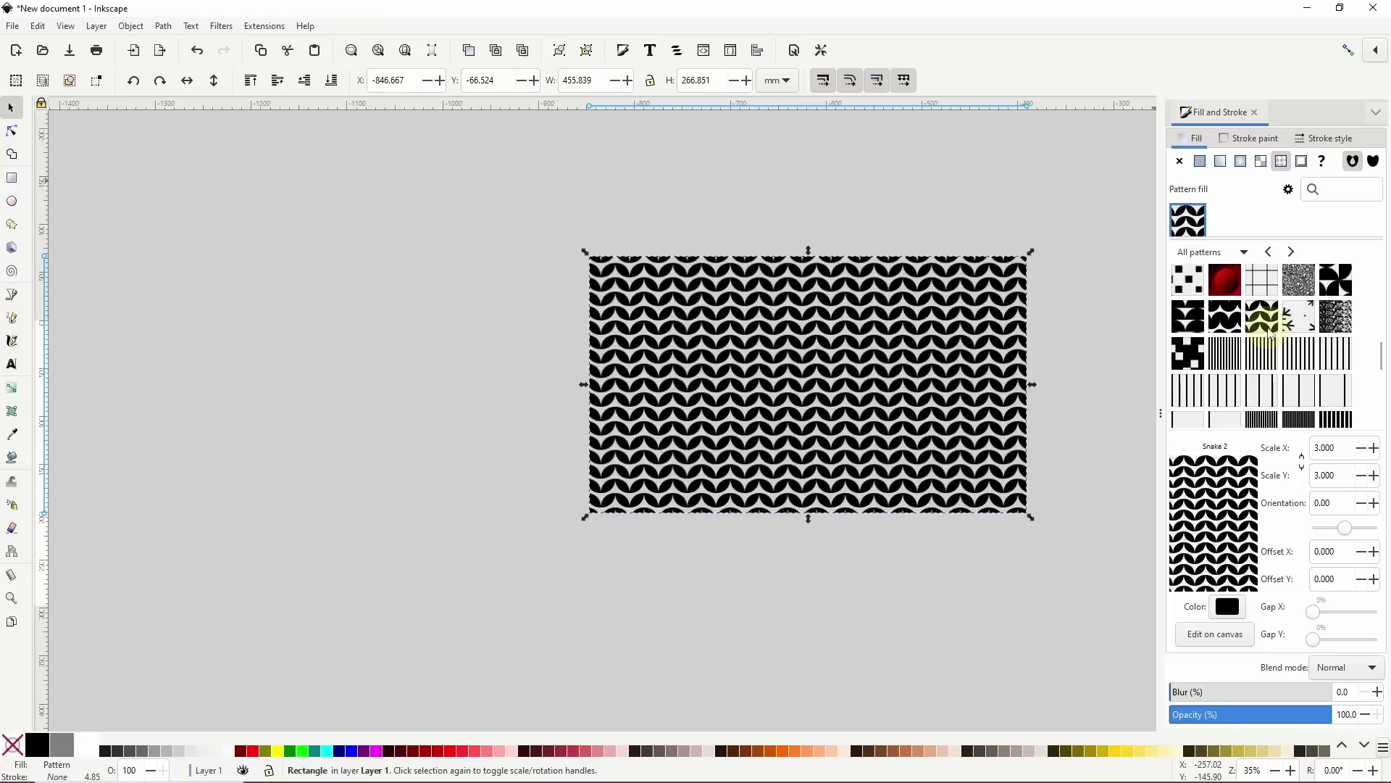
Try Alternating chevron from Geometrical, then apply Flowers from the Nature patterns category
{"action": "left_click", "coordinate": [1217, 254]}
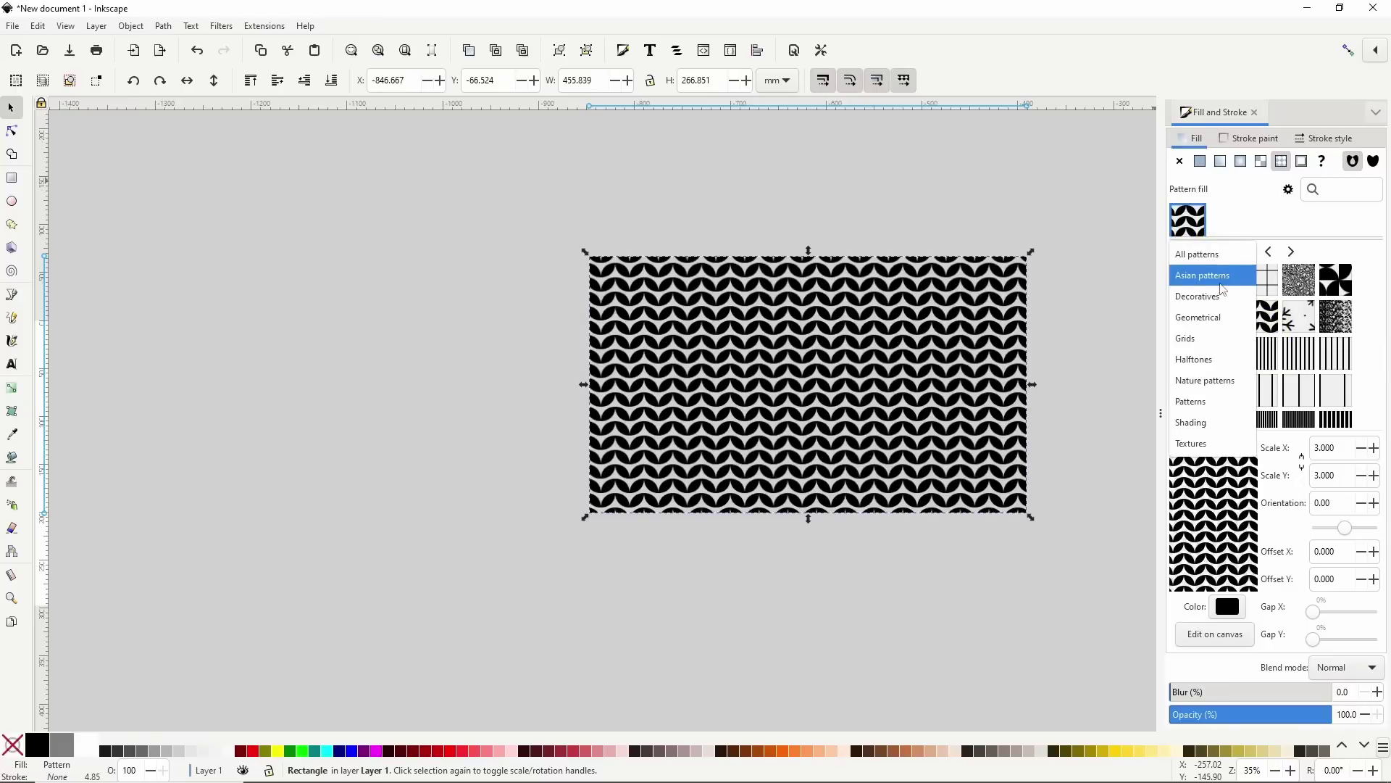
{"action": "left_click", "coordinate": [1225, 275]}
{"action": "left_click", "coordinate": [1224, 252]}
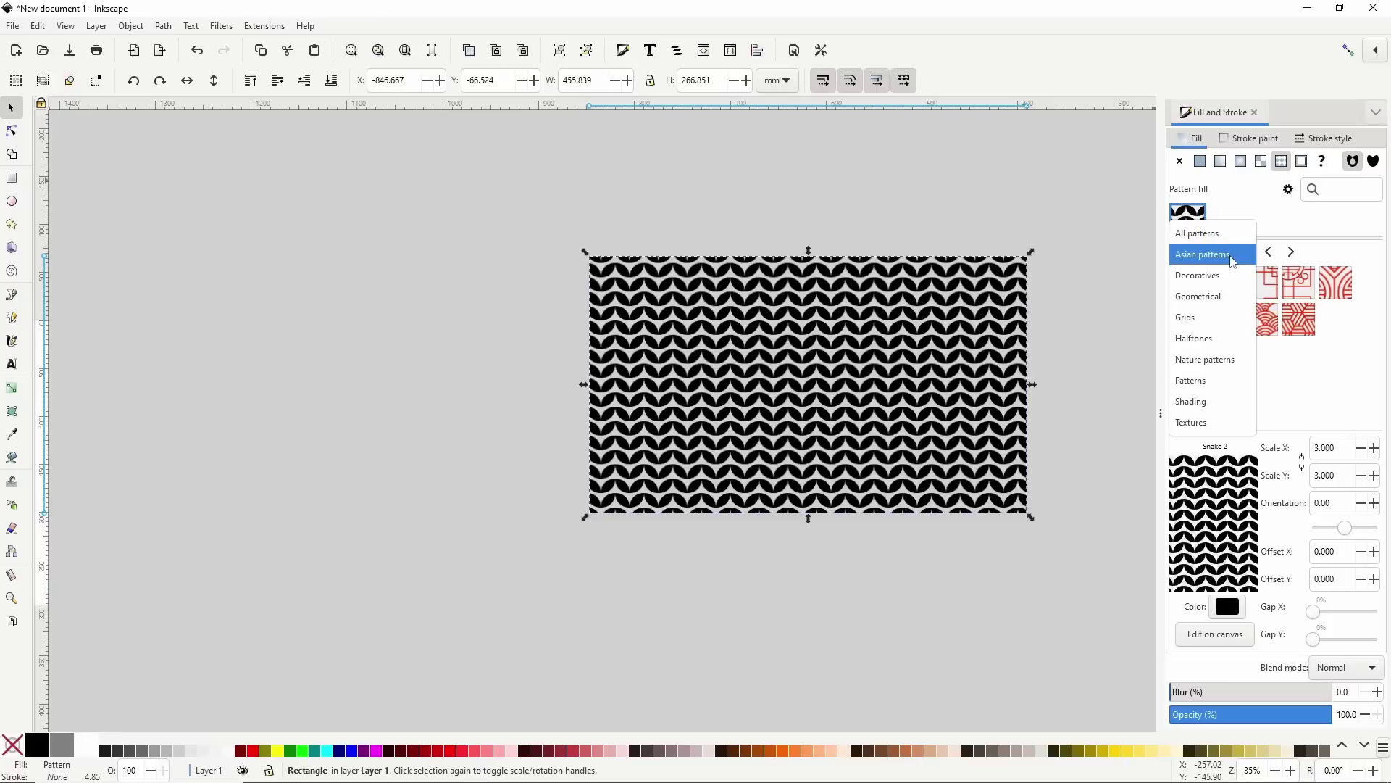
{"action": "left_click", "coordinate": [1225, 296]}
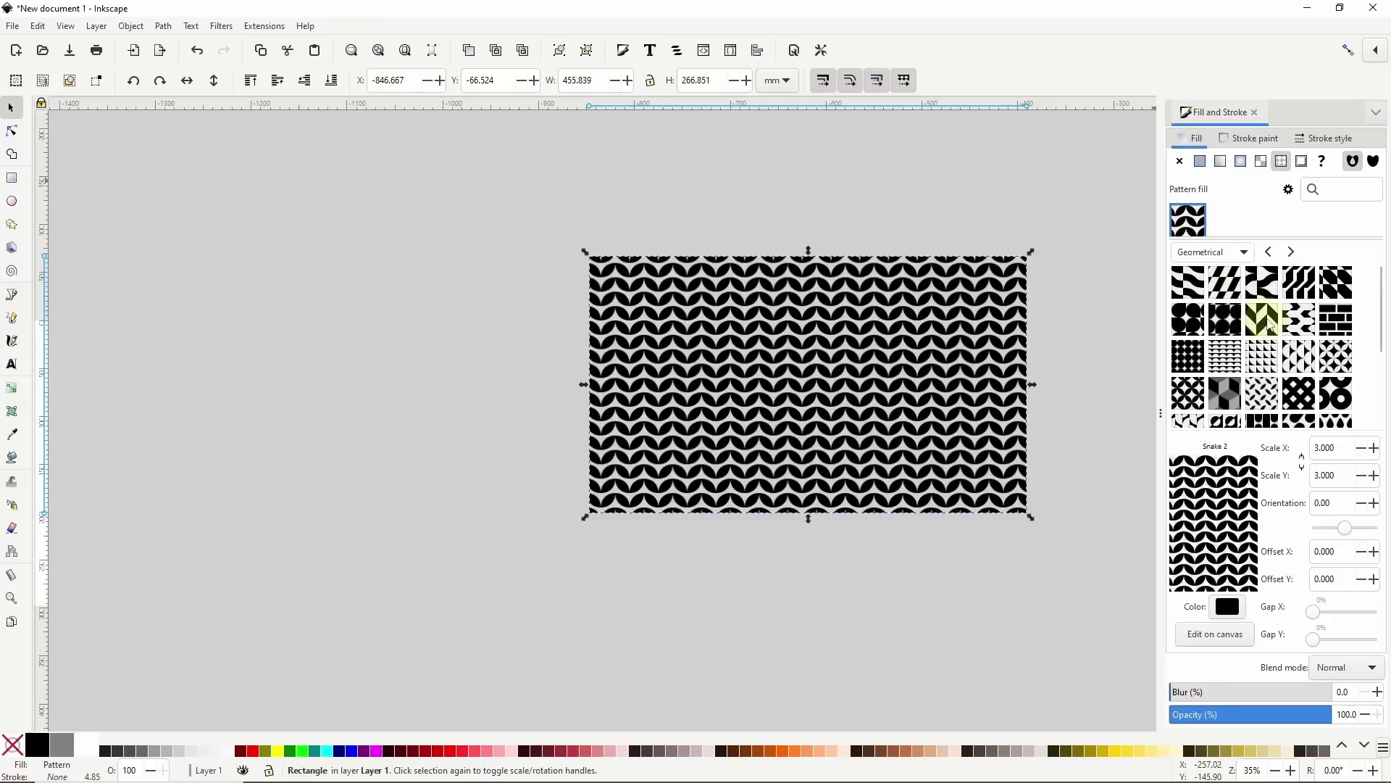
{"action": "left_click", "coordinate": [1261, 319]}
{"action": "left_click", "coordinate": [1224, 252]}
{"action": "left_click", "coordinate": [1224, 317]}
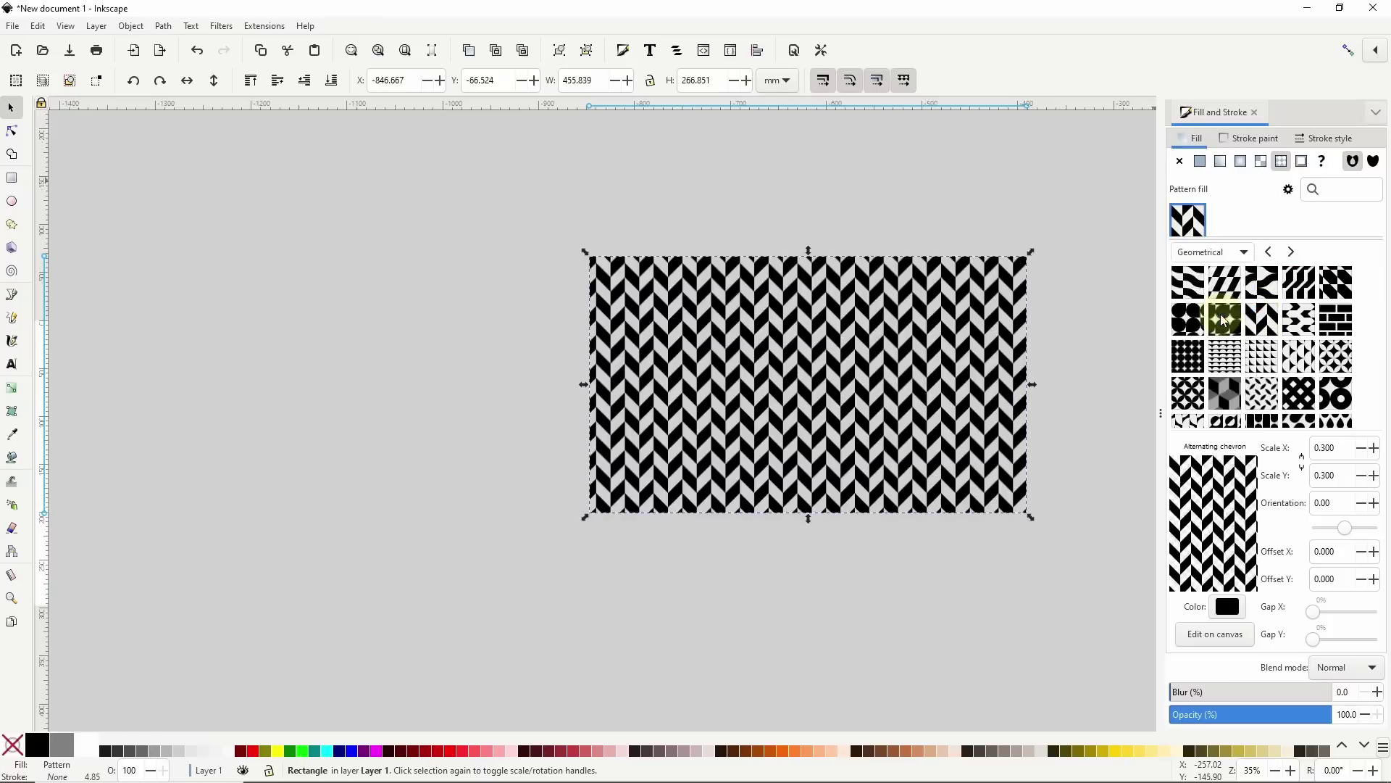
{"action": "left_click", "coordinate": [1259, 293]}
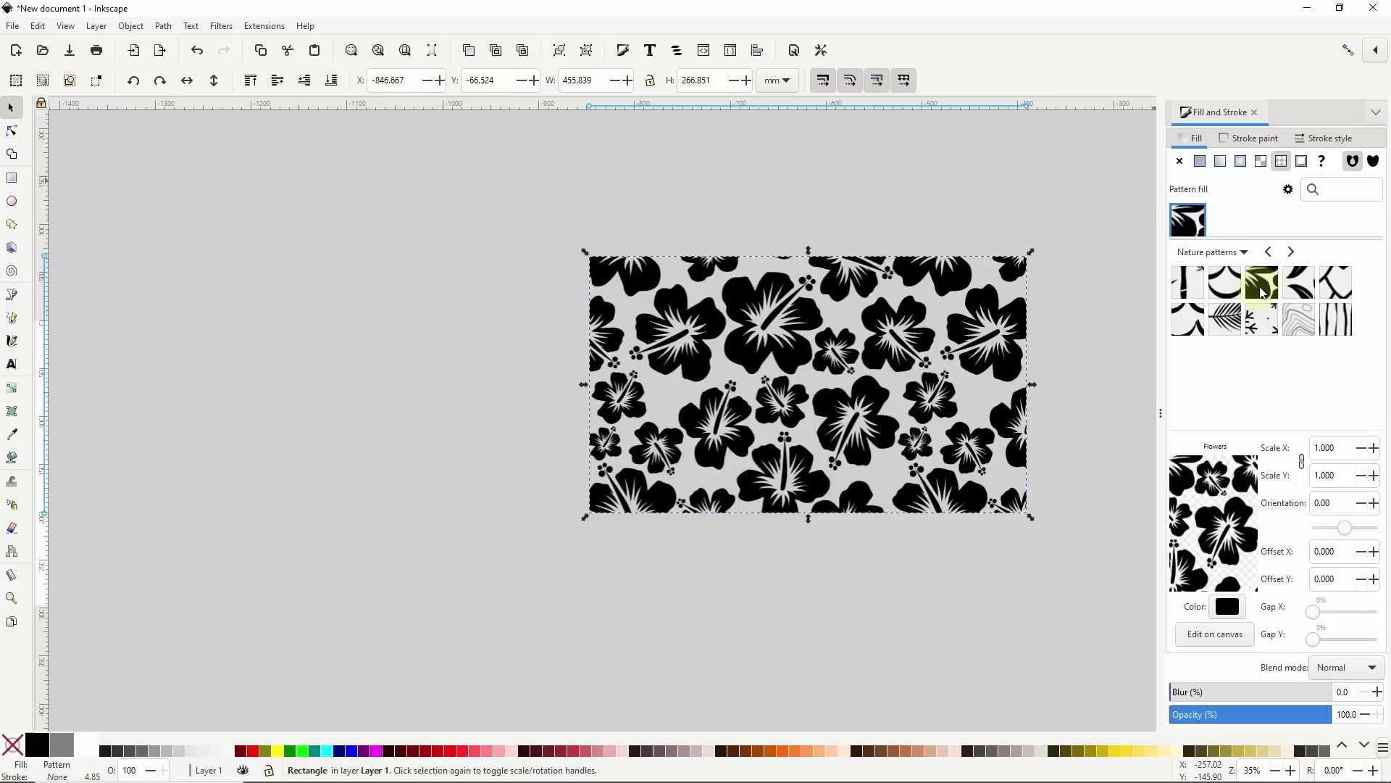
{"action": "left_click", "coordinate": [1269, 252]}
{"action": "left_click", "coordinate": [1269, 252]}
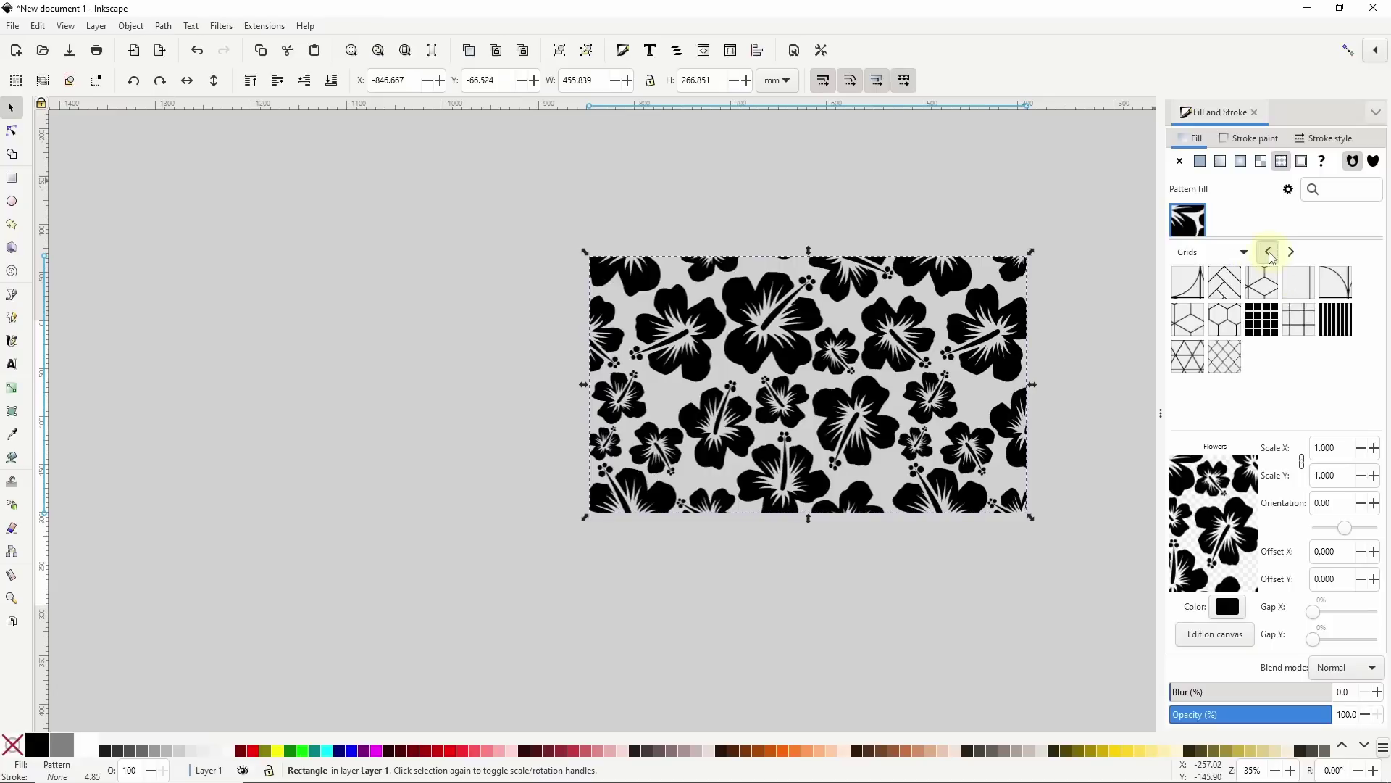
{"action": "left_click", "coordinate": [1268, 252]}
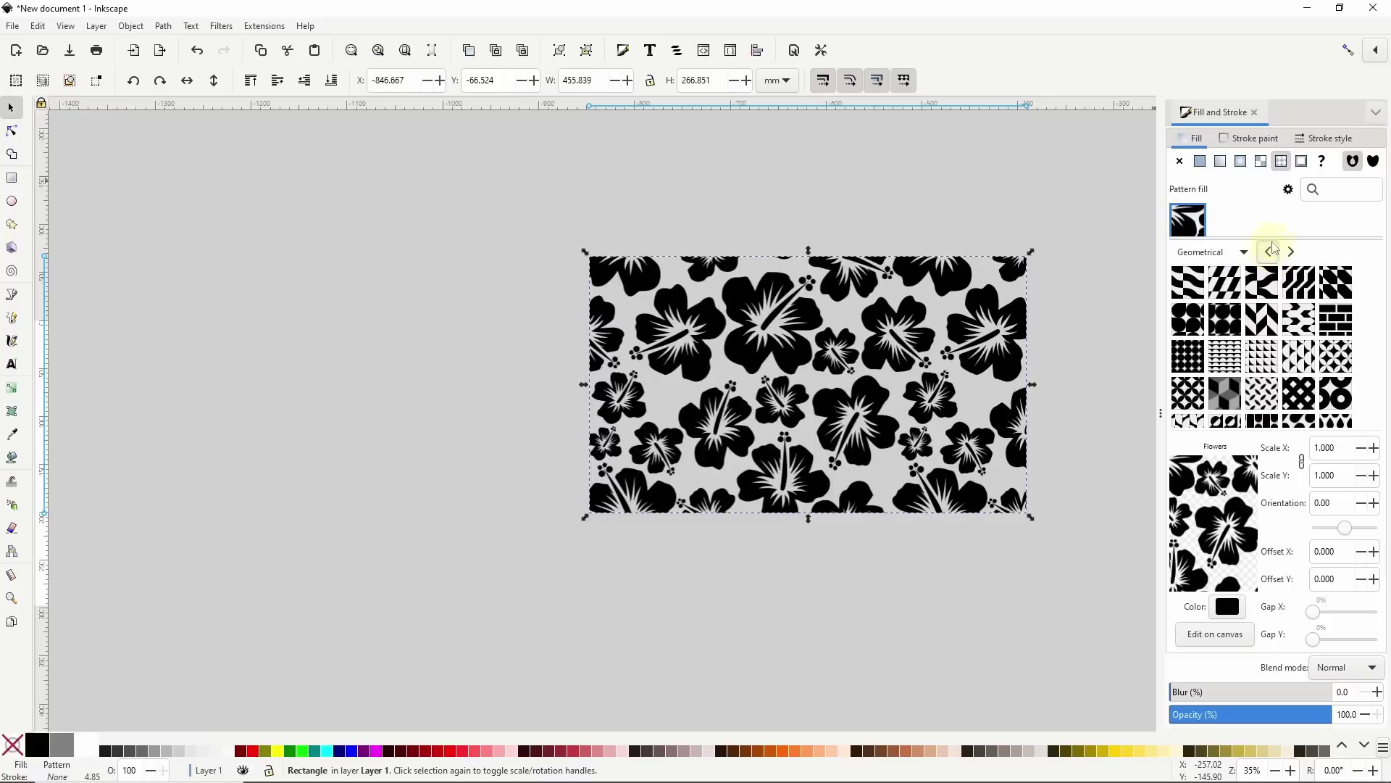
Try pattern names and larger thumbnails, then search 'bric' and apply the Bricks pattern
{"action": "left_click", "coordinate": [1288, 191]}
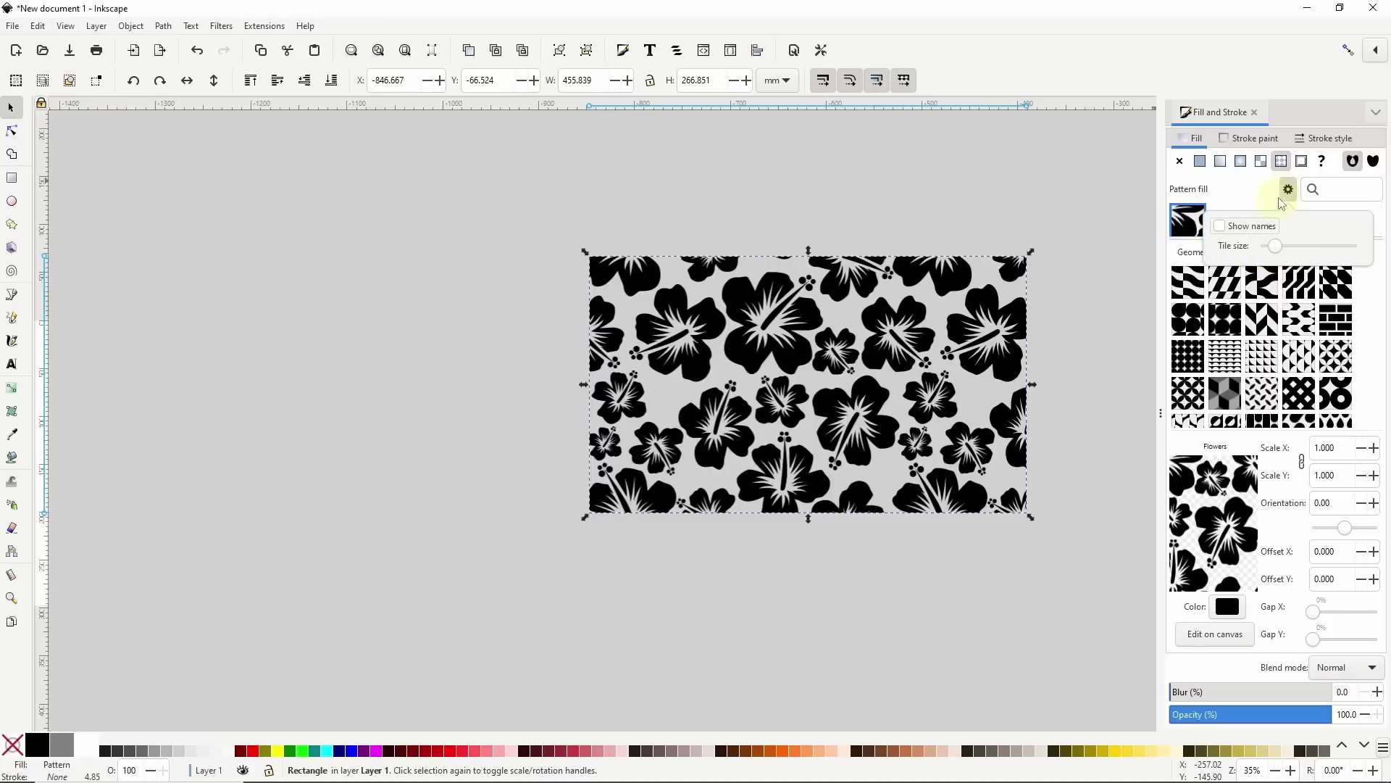
{"action": "left_click", "coordinate": [1221, 226]}
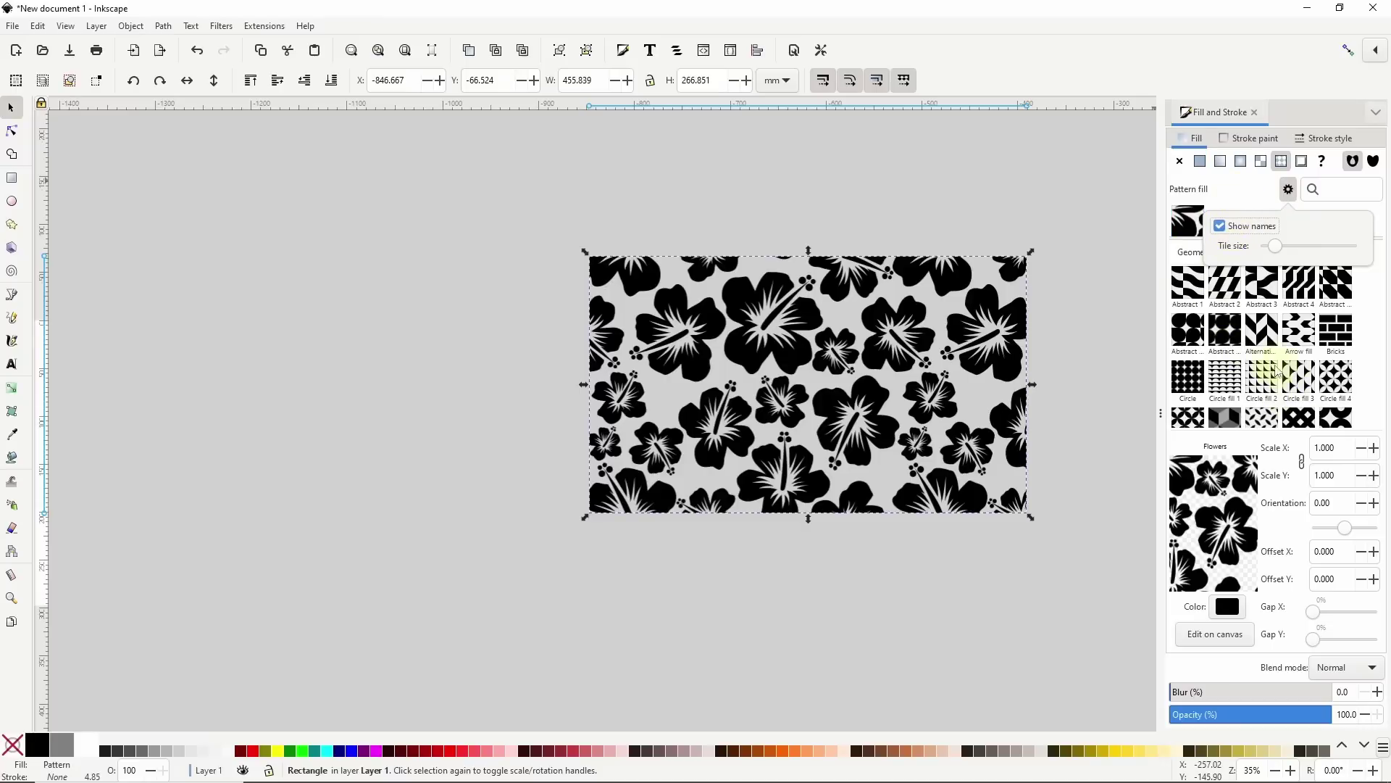
{"action": "mouse_move", "coordinate": [1278, 256]}
{"action": "left_mouse_down"}
{"action": "mouse_move", "coordinate": [1303, 257]}
{"action": "mouse_move", "coordinate": [1274, 259]}
{"action": "left_mouse_up"}
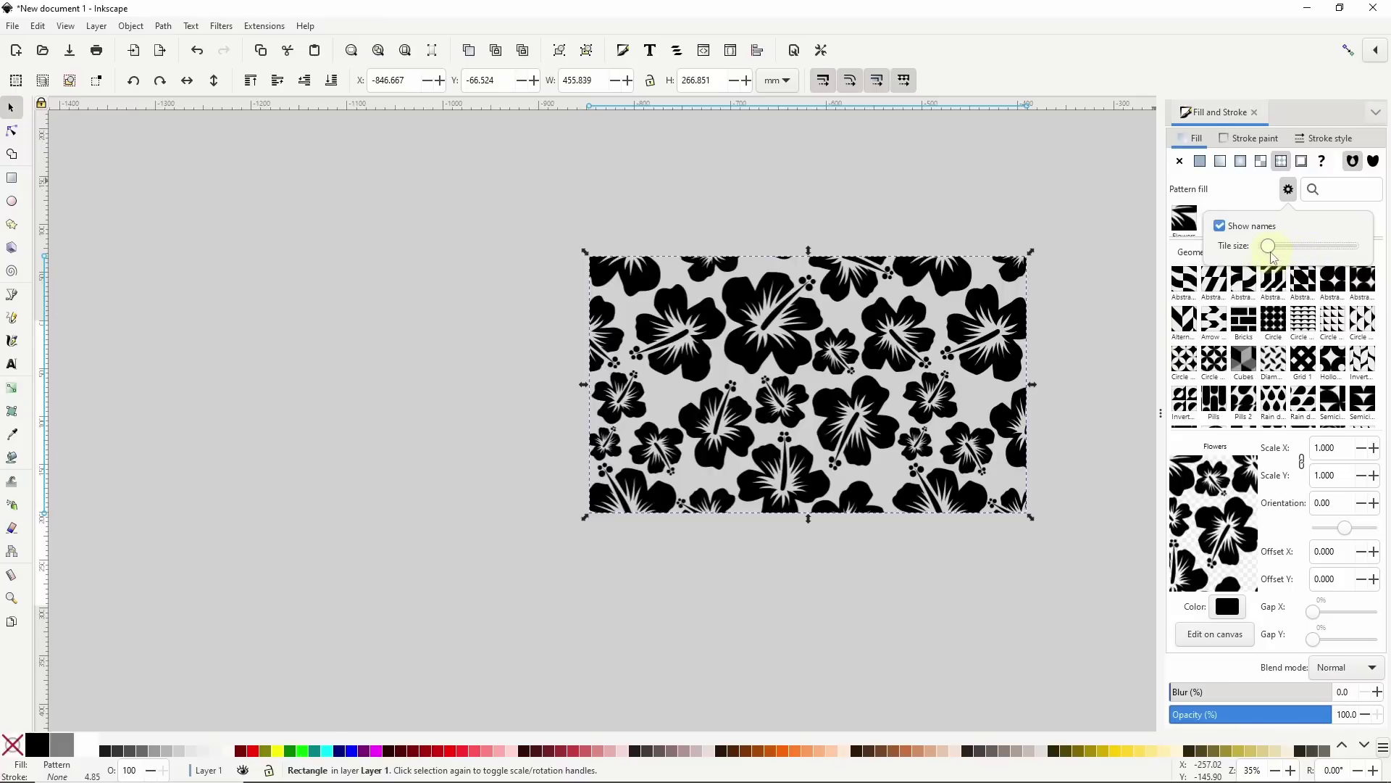
{"action": "left_click", "coordinate": [1243, 226]}
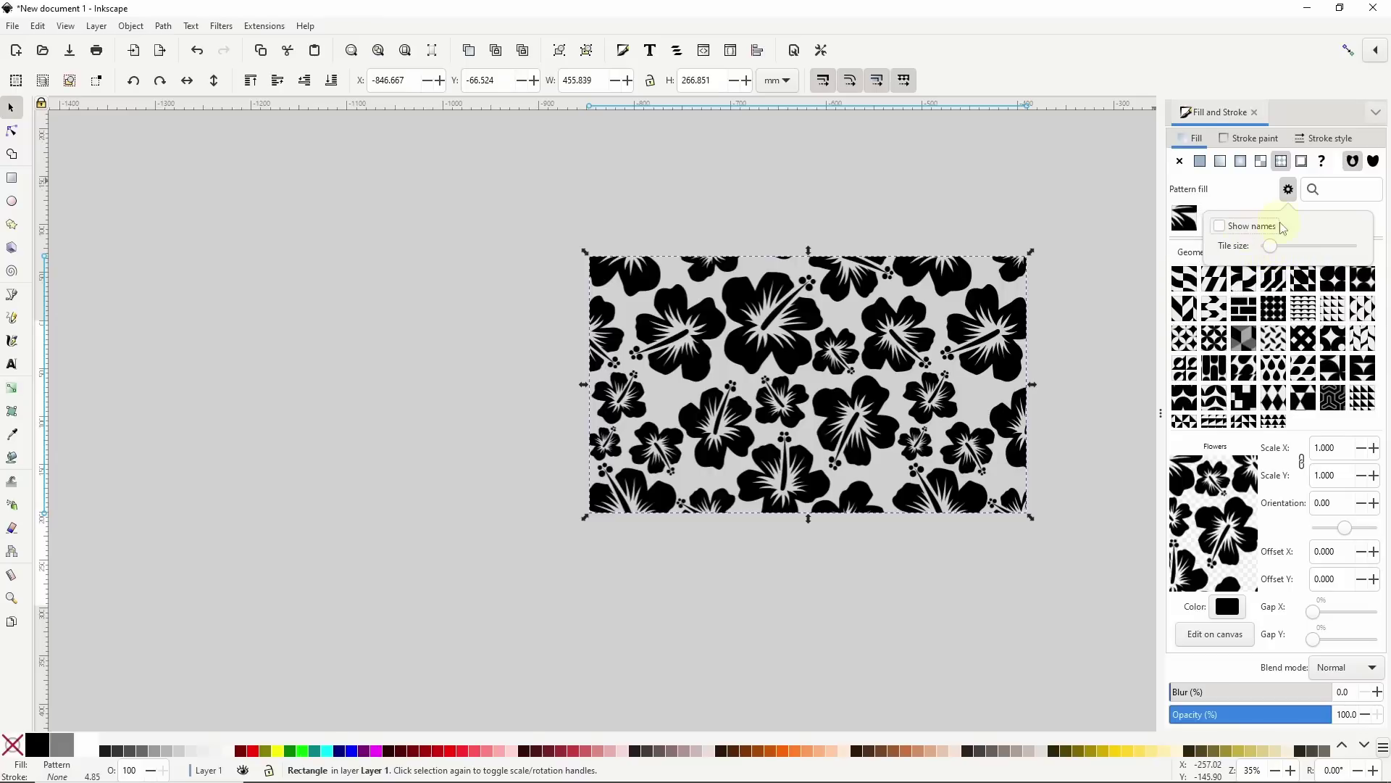
{"action": "left_click", "coordinate": [1332, 189]}
{"action": "type", "text": "brick"}
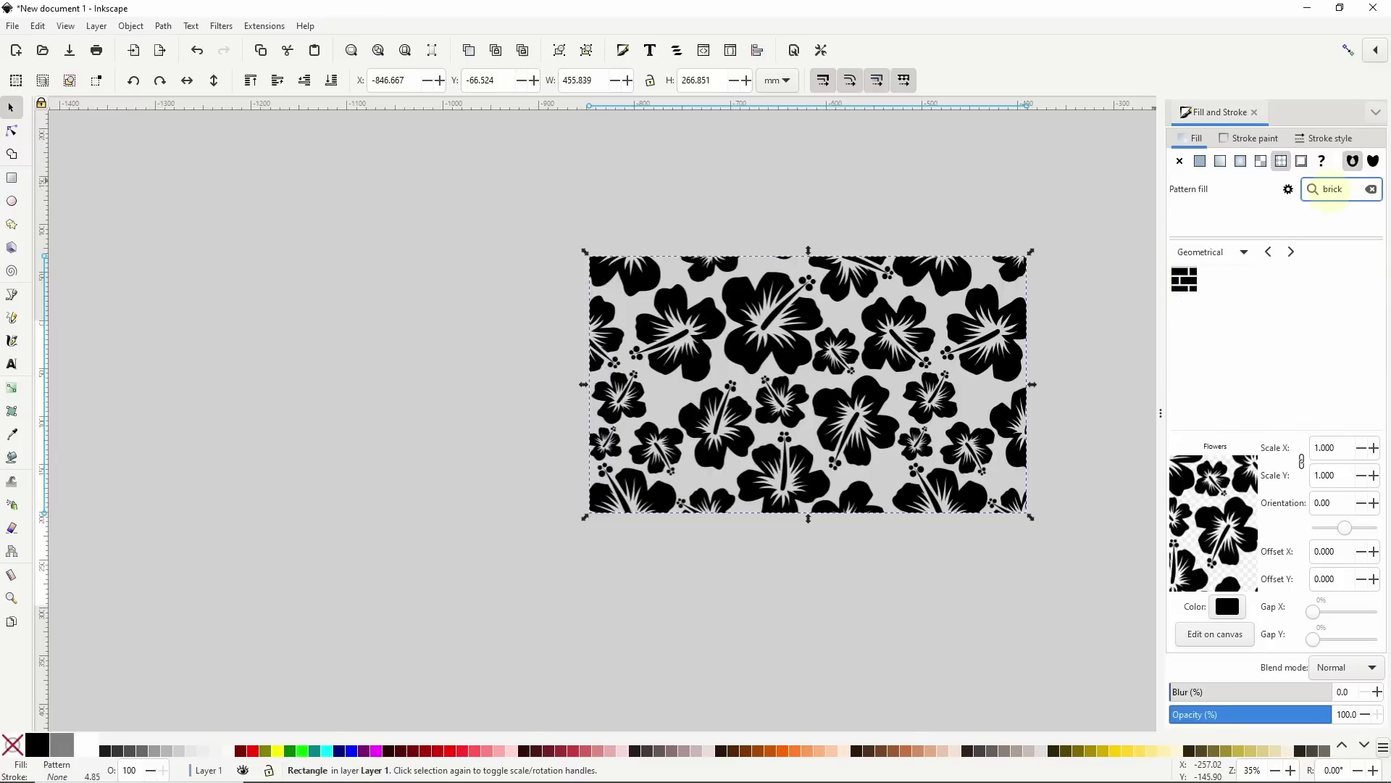
{"action": "left_click", "coordinate": [1188, 283]}
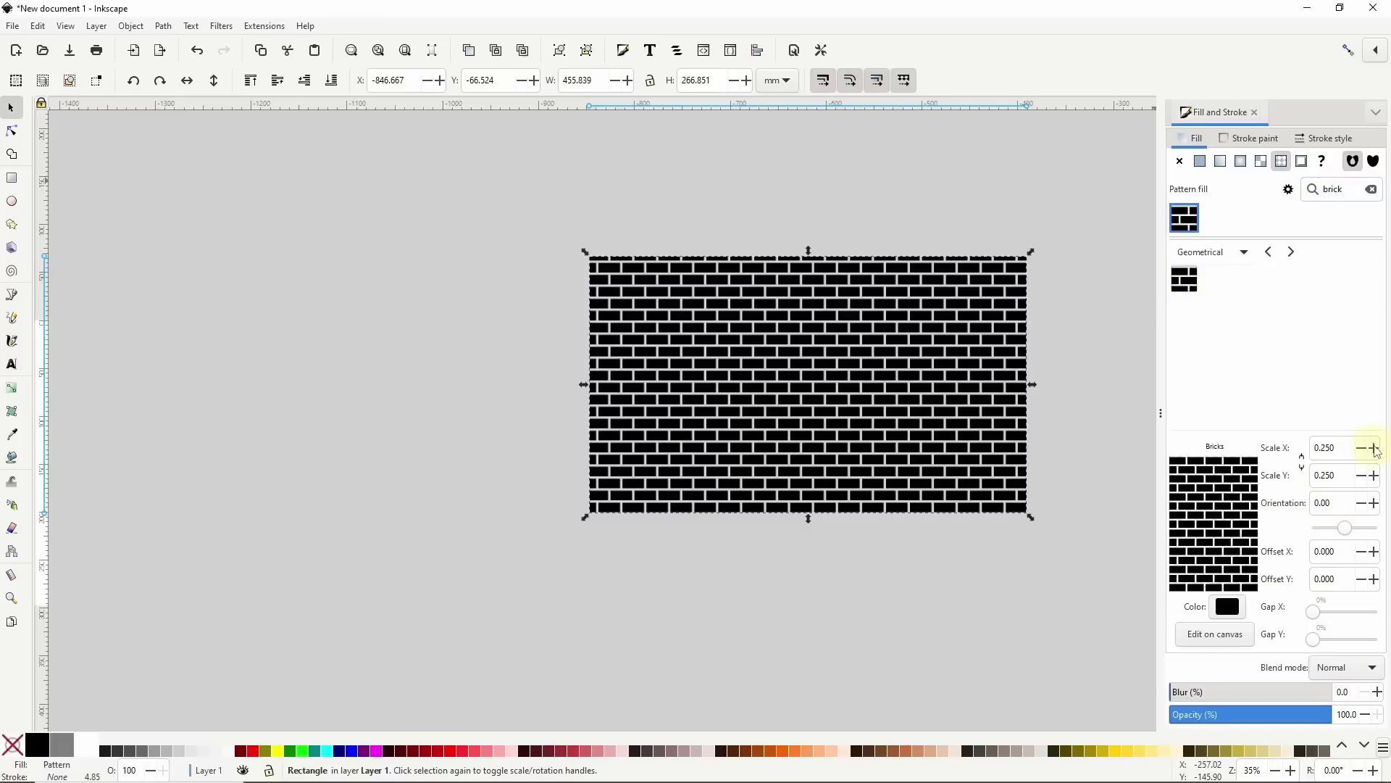
Scale the bricks to 0.550 × 0.450, rotate them 7 degrees and offset by 7 and 9
{"action": "left_click", "coordinate": [1375, 448]}
{"action": "left_click", "coordinate": [1375, 448]}
{"action": "left_click", "coordinate": [1375, 447]}
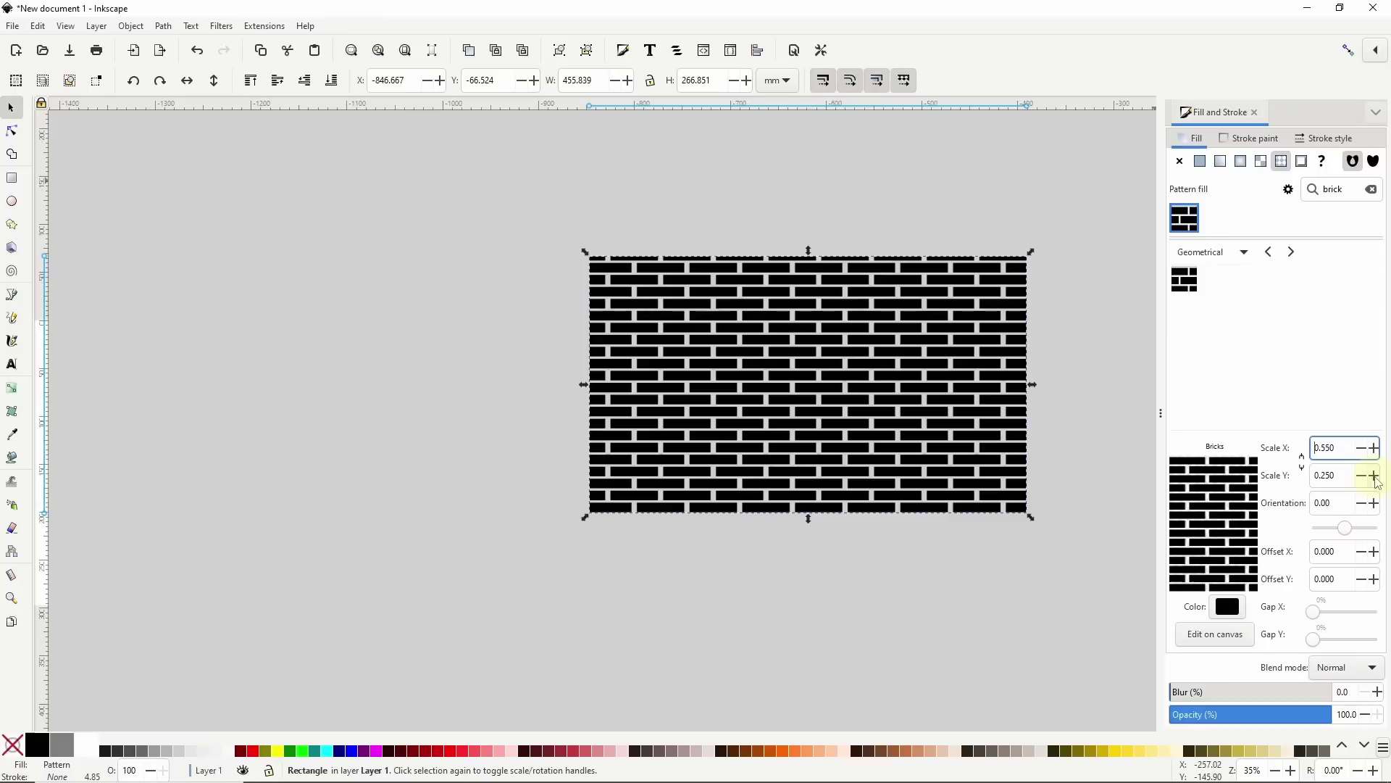
{"action": "left_click", "coordinate": [1375, 476]}
{"action": "left_click", "coordinate": [1374, 476]}
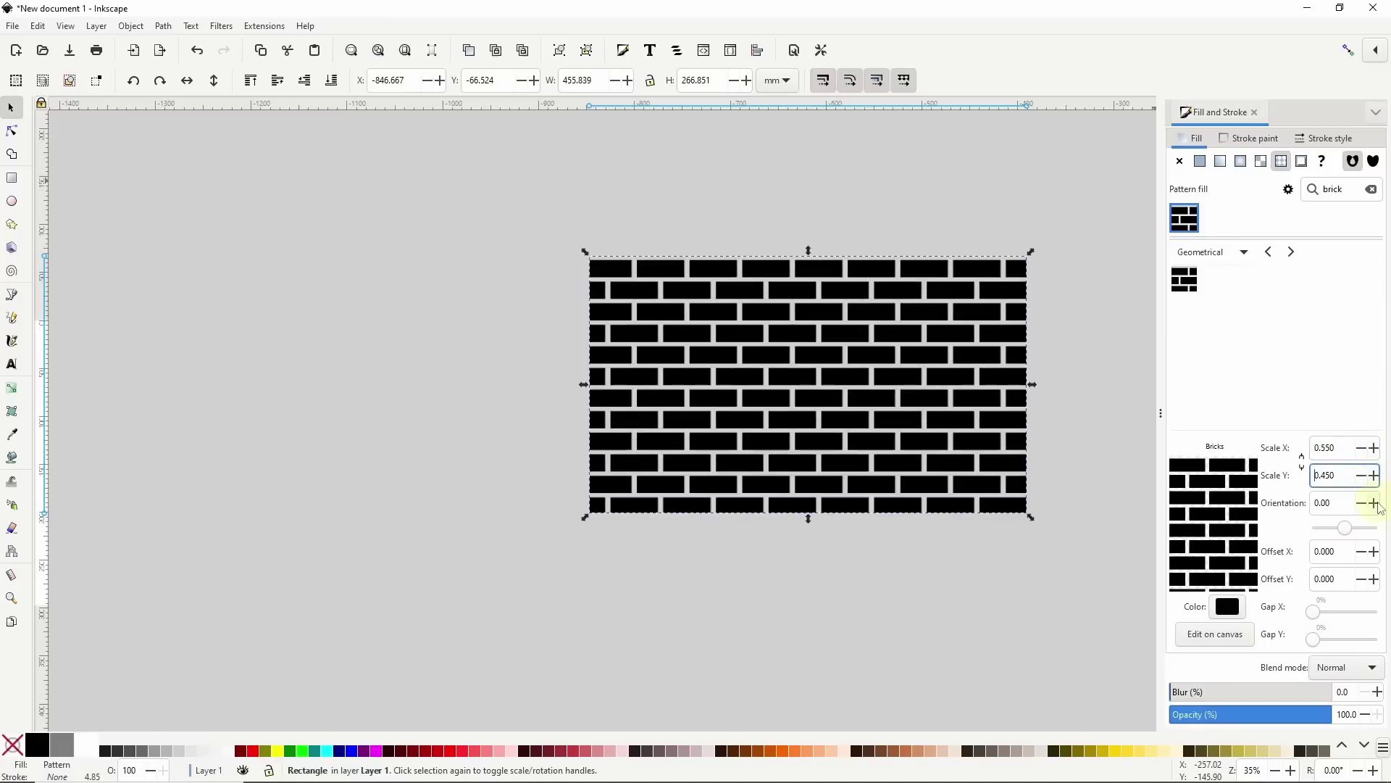
{"action": "left_click", "coordinate": [1374, 503]}
{"action": "left_click", "coordinate": [1375, 503]}
{"action": "left_click", "coordinate": [1375, 503]}
{"action": "left_click", "coordinate": [1375, 503]}
{"action": "left_click", "coordinate": [1374, 503]}
{"action": "left_click", "coordinate": [1375, 503]}
{"action": "left_click", "coordinate": [1375, 502]}
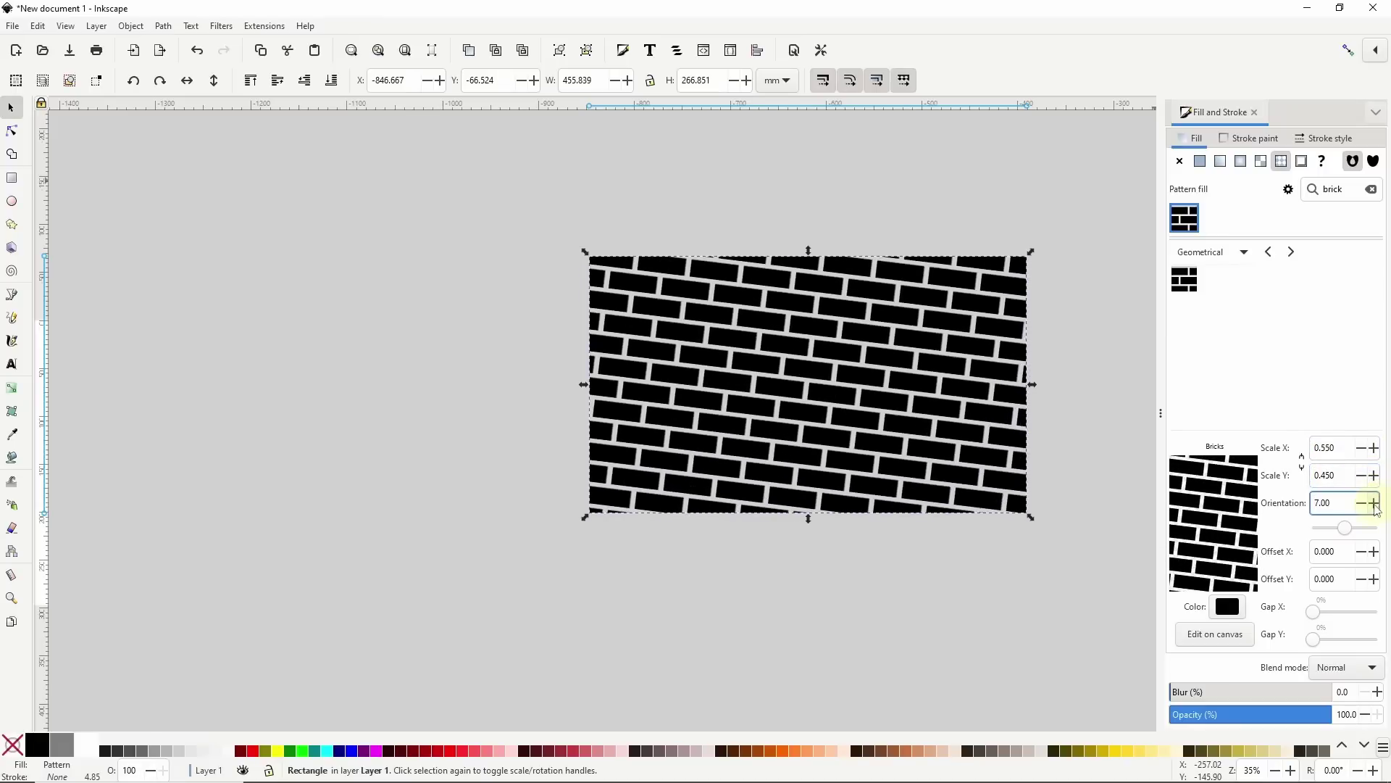
{"action": "left_click", "coordinate": [1374, 552]}
{"action": "left_click", "coordinate": [1375, 552]}
{"action": "left_click", "coordinate": [1375, 551]}
{"action": "left_click", "coordinate": [1374, 552]}
{"action": "left_click", "coordinate": [1375, 551]}
{"action": "left_click", "coordinate": [1375, 552]}
{"action": "left_click", "coordinate": [1374, 552]}
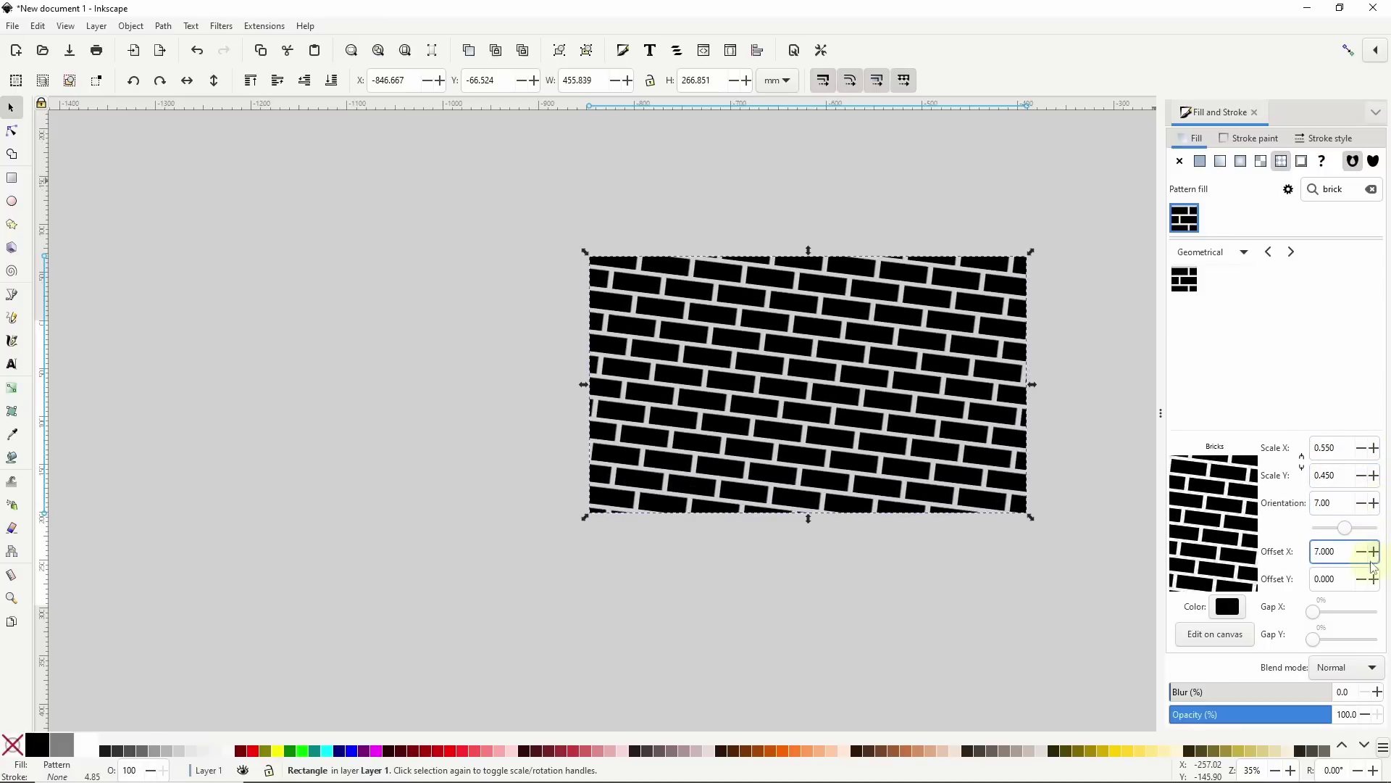
Set the brick pattern colour to blue 2f7fbeff using the HSL picker
{"action": "scroll", "coordinate": [1346, 581], "scroll_direction": "up", "scroll_amount": 8}
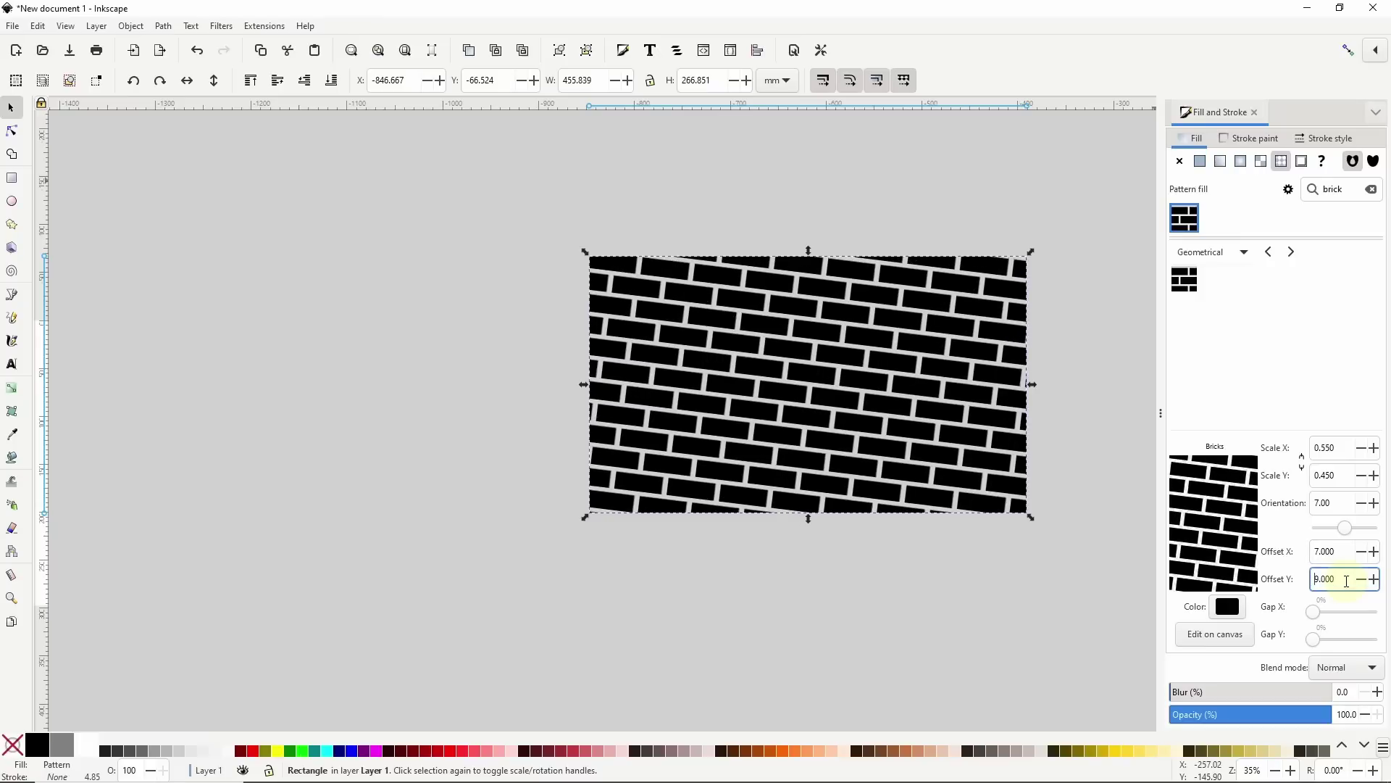
{"action": "scroll", "coordinate": [1347, 580], "scroll_direction": "up", "scroll_amount": 1}
{"action": "mouse_move", "coordinate": [1314, 613]}
{"action": "left_mouse_down"}
{"action": "mouse_move", "coordinate": [1325, 617]}
{"action": "mouse_move", "coordinate": [1314, 613]}
{"action": "mouse_move", "coordinate": [1321, 647]}
{"action": "mouse_move", "coordinate": [1313, 639]}
{"action": "left_mouse_up"}
{"action": "left_click", "coordinate": [1229, 605]}
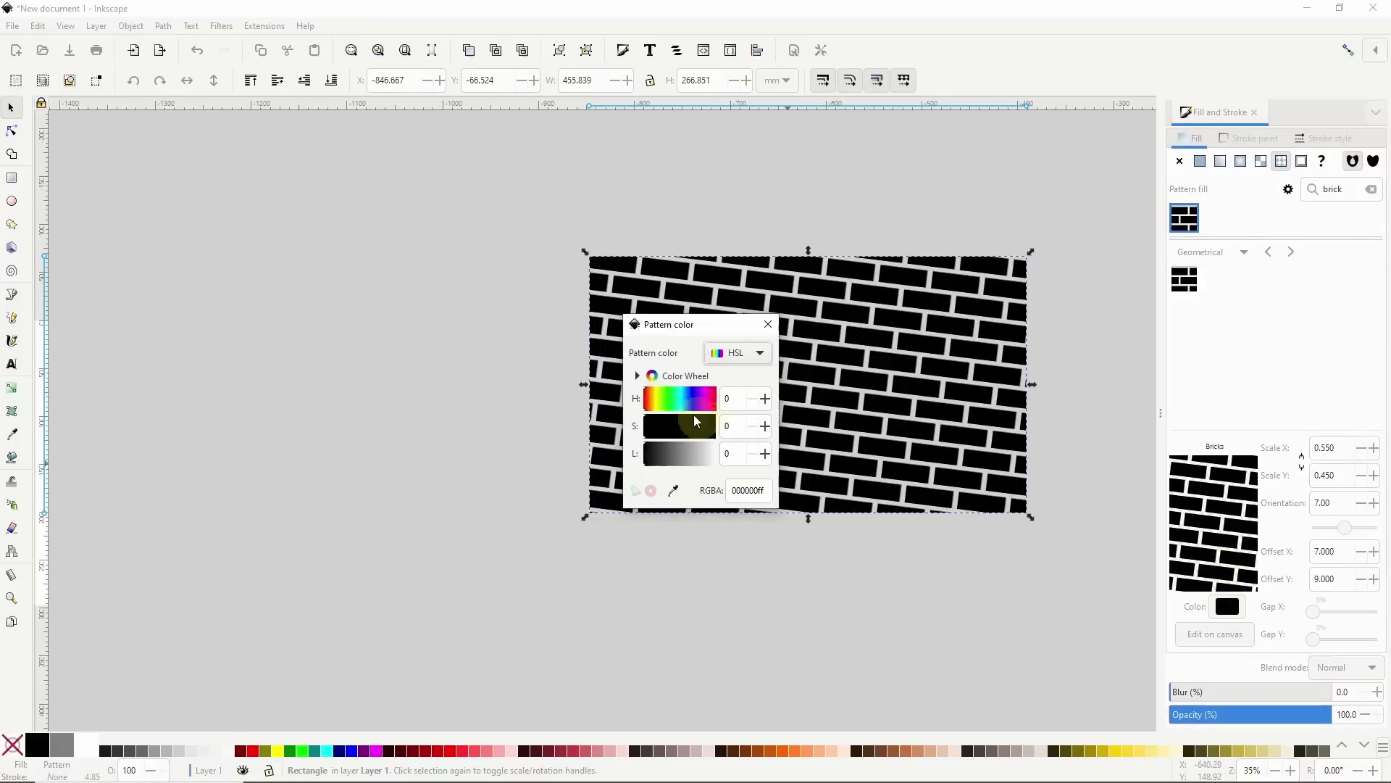
{"action": "left_click", "coordinate": [685, 398]}
{"action": "left_click_drag", "start_coordinate": [689, 429], "coordinate": [682, 456]}
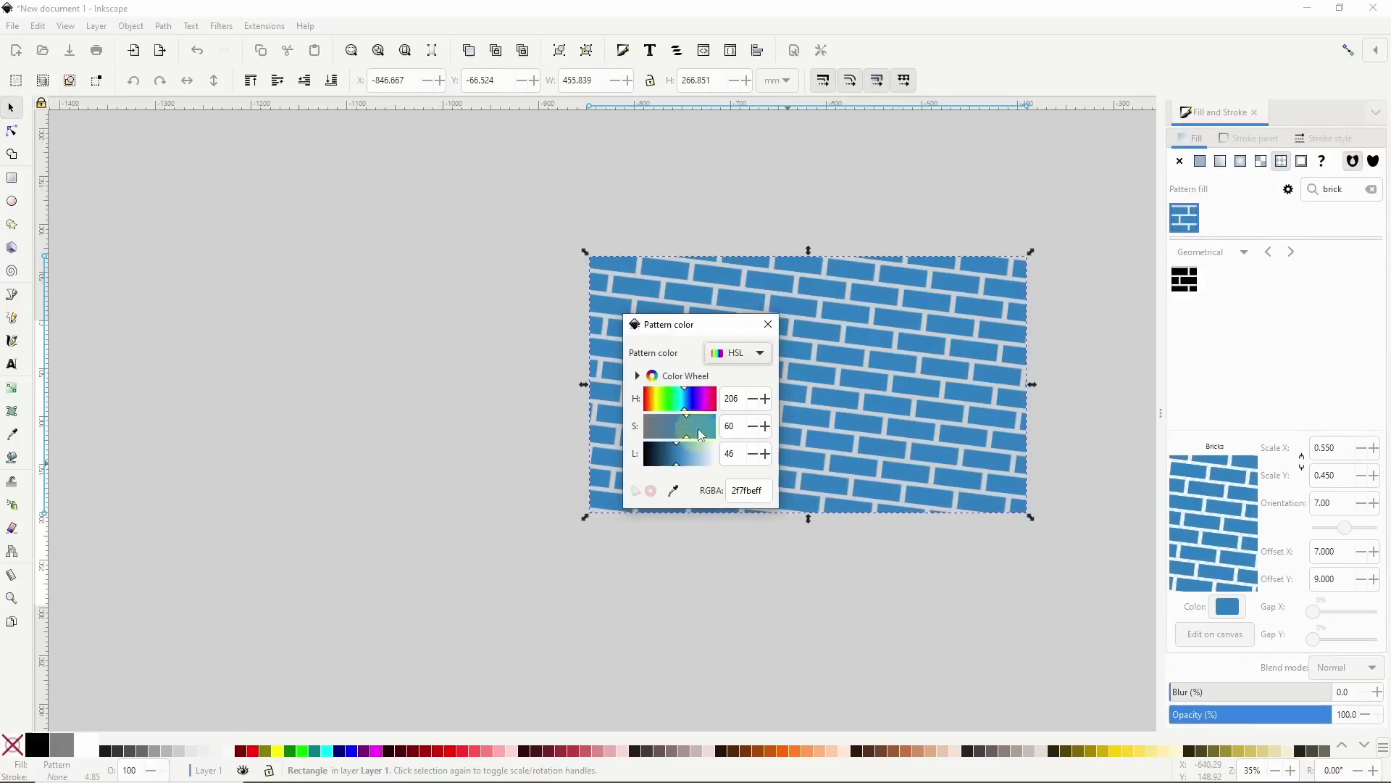
{"action": "left_click", "coordinate": [768, 324]}
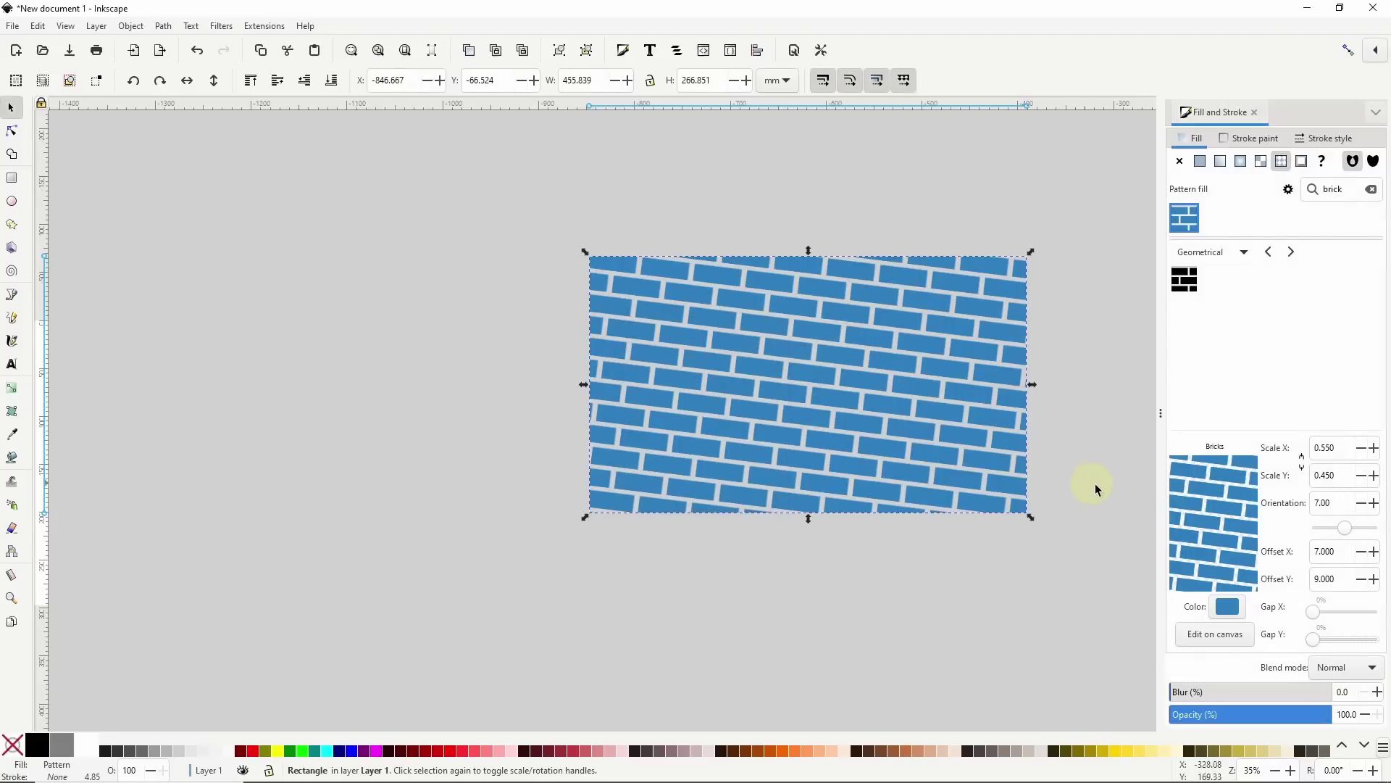
Drag the brick pattern within the rectangle, then enlarge and tilt it to about 16 degrees
{"action": "left_click", "coordinate": [1221, 635]}
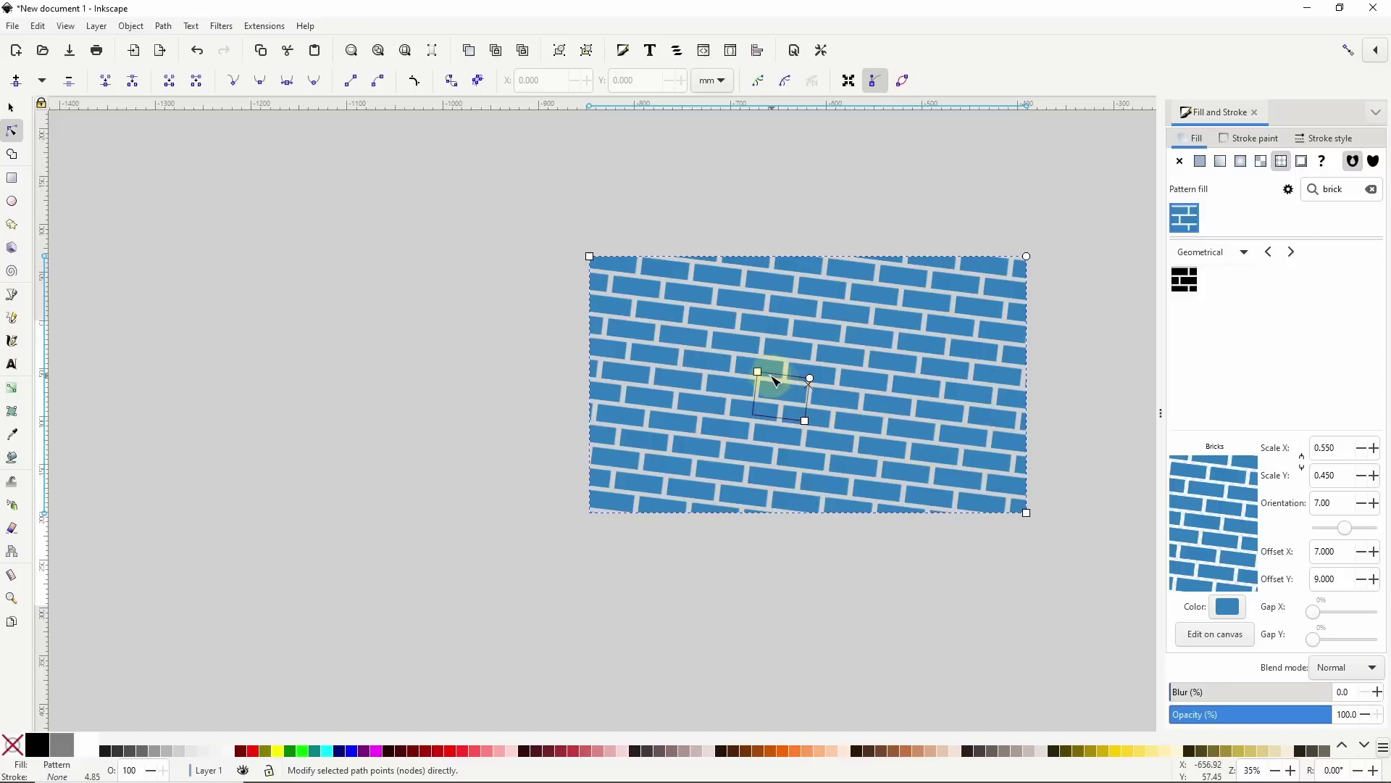
{"action": "left_click_drag", "start_coordinate": [758, 372], "coordinate": [819, 448]}
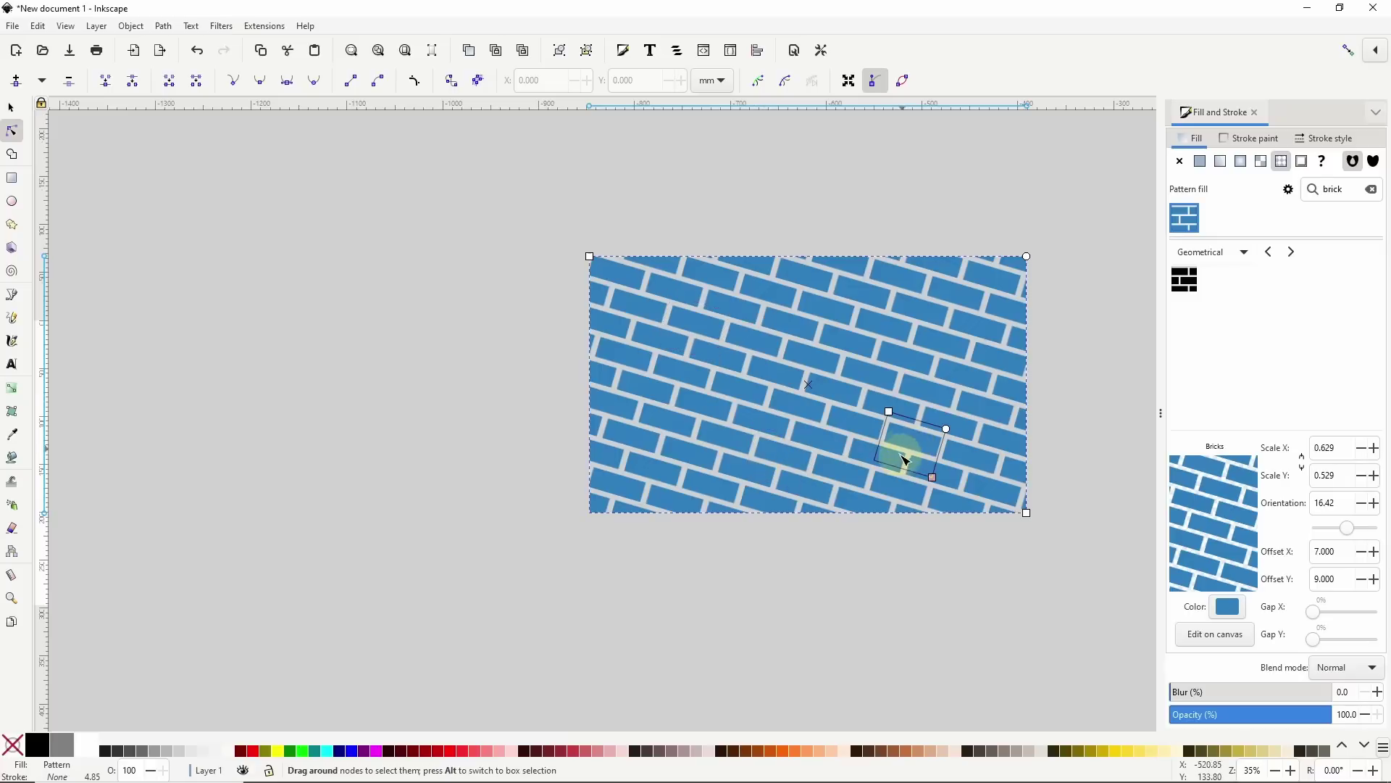
{"action": "left_click_drag", "start_coordinate": [931, 479], "coordinate": [931, 485]}
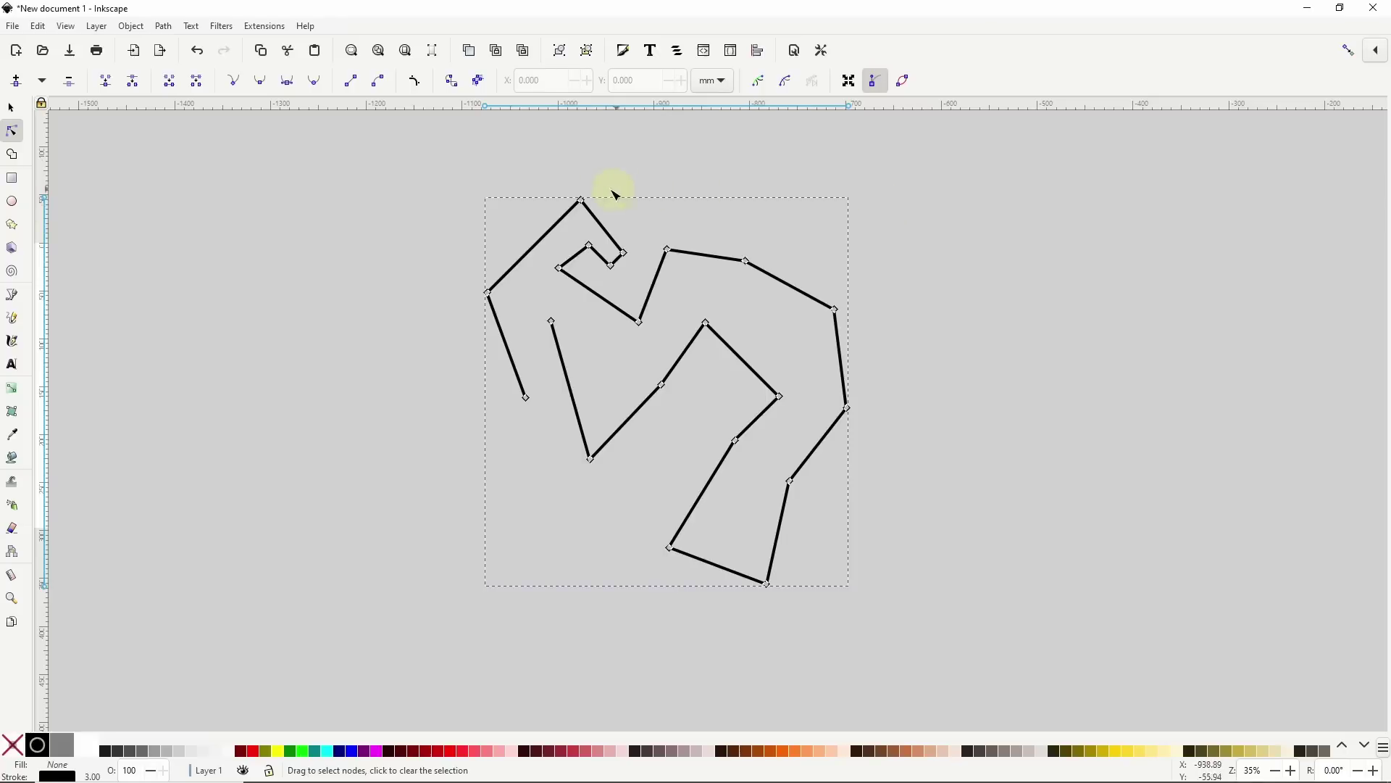
Alt-drag across the zigzag's left segments to select their nodes, then move them together
{"action": "left_click_drag", "start_coordinate": [525, 208], "coordinate": [505, 233]}
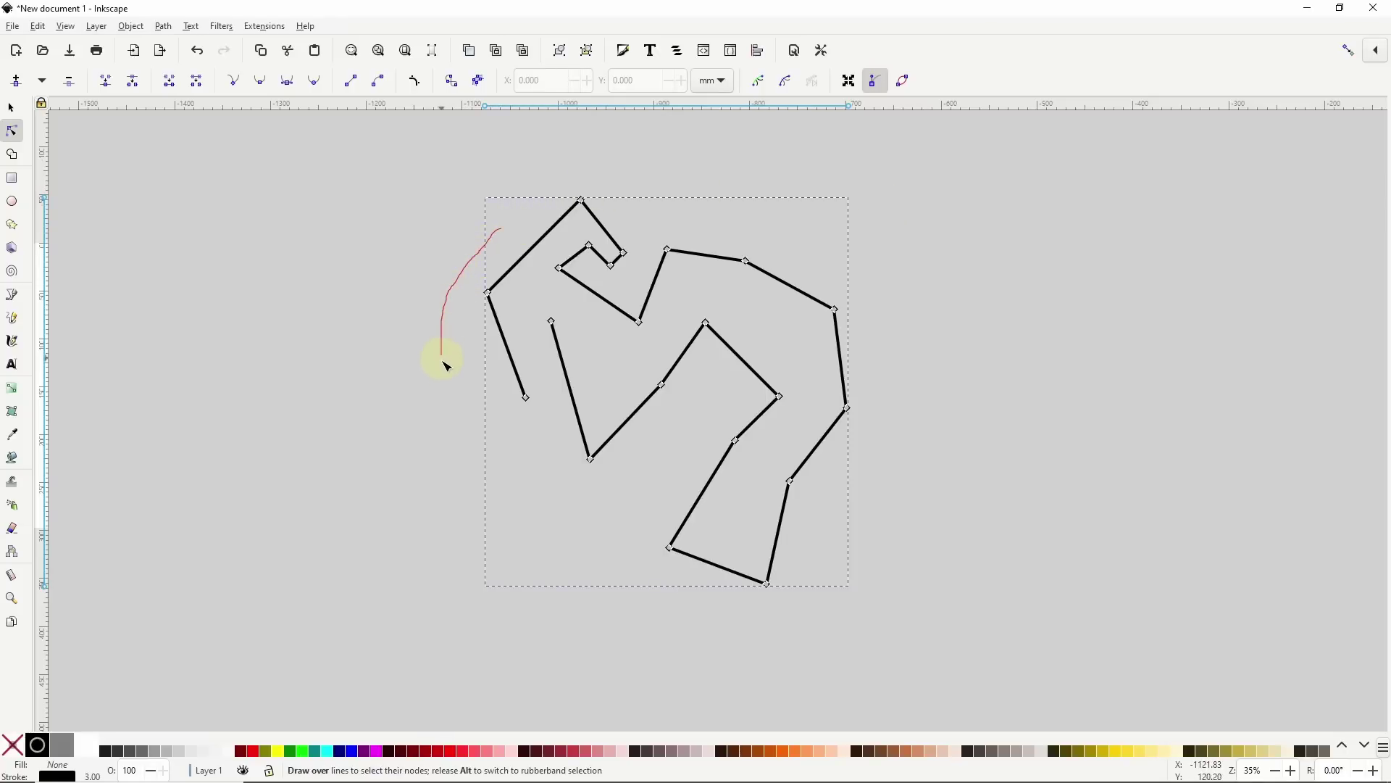
{"action": "mouse_move", "coordinate": [447, 366]}
{"action": "left_mouse_down"}
{"action": "mouse_move", "coordinate": [502, 445]}
{"action": "mouse_move", "coordinate": [553, 471]}
{"action": "mouse_move", "coordinate": [625, 465]}
{"action": "mouse_move", "coordinate": [668, 422]}
{"action": "mouse_move", "coordinate": [675, 320]}
{"action": "mouse_move", "coordinate": [527, 225]}
{"action": "left_mouse_up"}
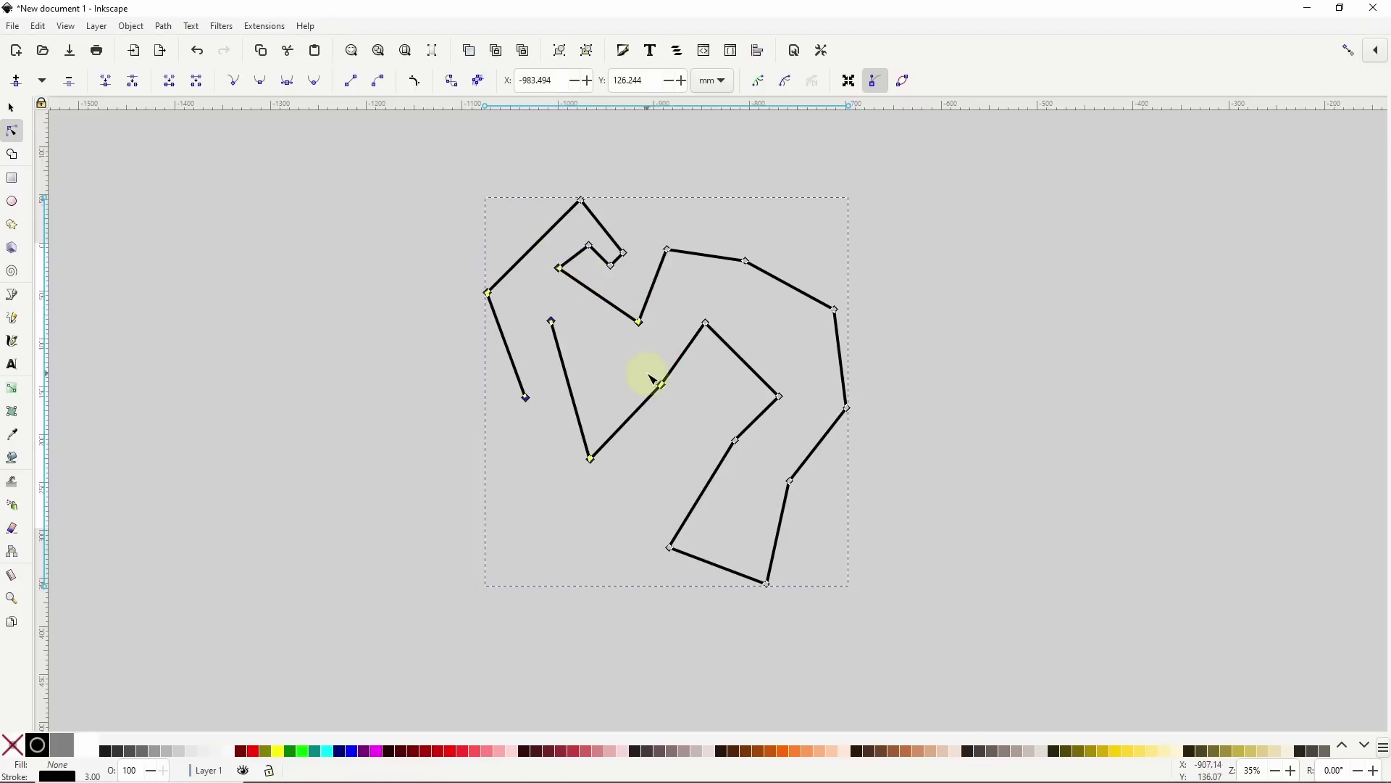
{"action": "mouse_move", "coordinate": [547, 319]}
{"action": "left_mouse_down"}
{"action": "mouse_move", "coordinate": [549, 363]}
{"action": "mouse_move", "coordinate": [565, 306]}
{"action": "mouse_move", "coordinate": [536, 352]}
{"action": "mouse_move", "coordinate": [544, 364]}
{"action": "left_mouse_up"}
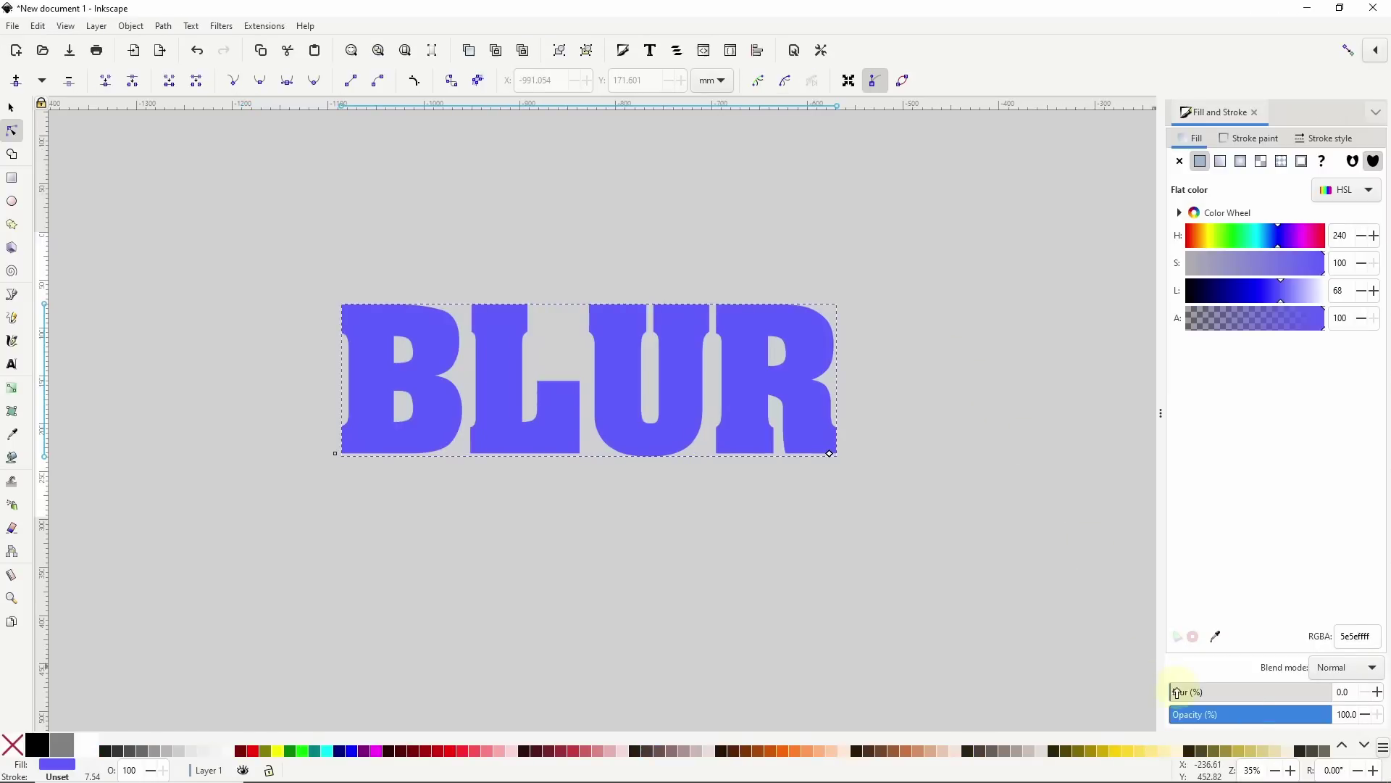
Blur the BLUR text strongly upward and sideways, then pull the blur back to a faint 0.2
{"action": "left_click_drag", "start_coordinate": [1177, 692], "coordinate": [1193, 697]}
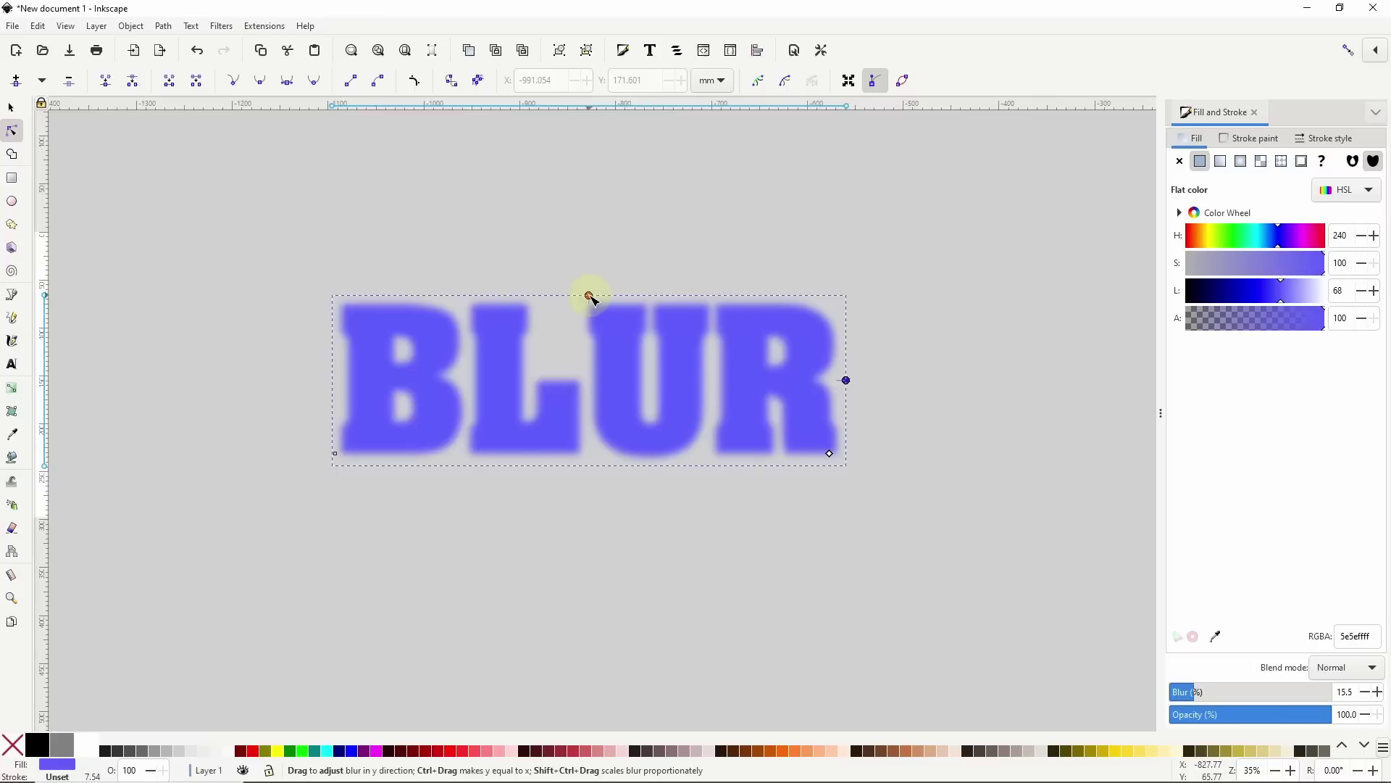
{"action": "left_click_drag", "start_coordinate": [588, 295], "coordinate": [590, 269]}
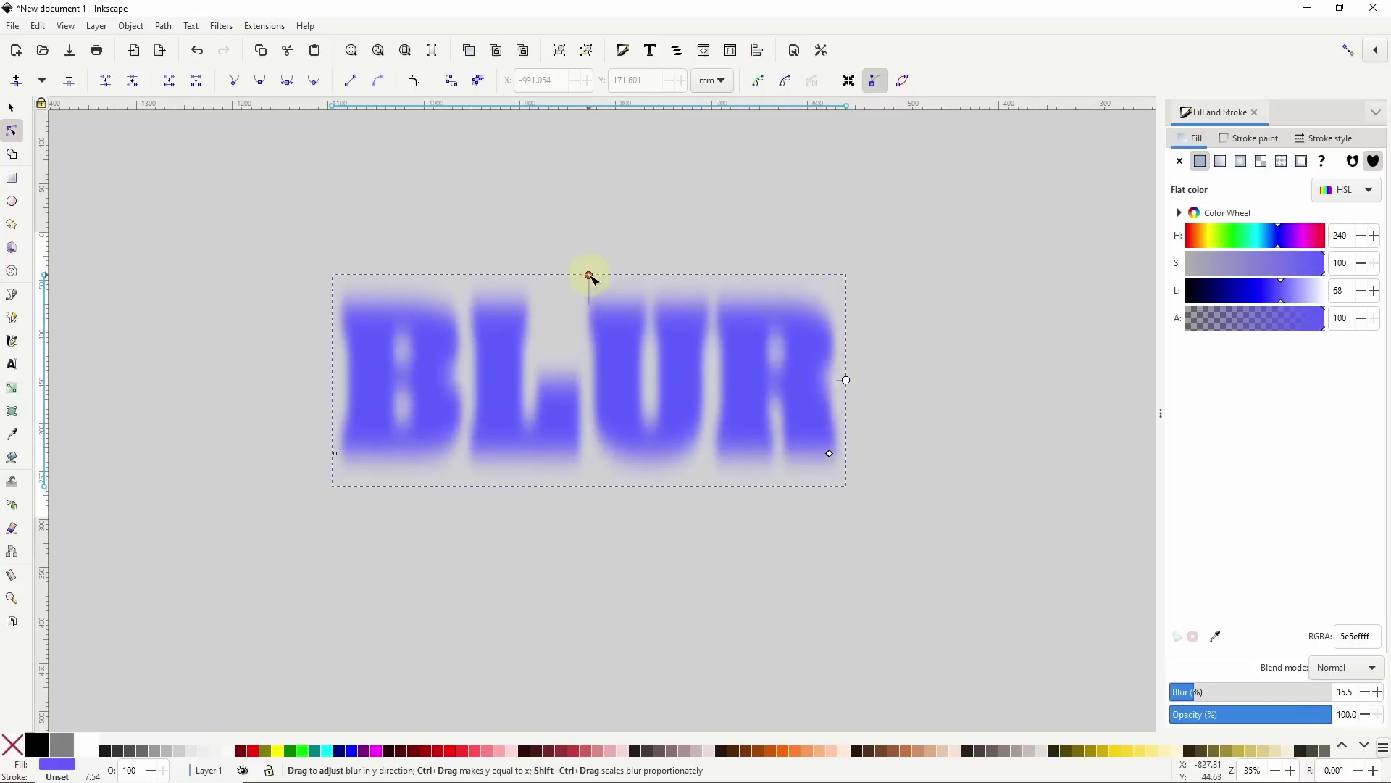
{"action": "mouse_move", "coordinate": [847, 380]}
{"action": "left_mouse_down"}
{"action": "mouse_move", "coordinate": [879, 382]}
{"action": "mouse_move", "coordinate": [829, 382]}
{"action": "mouse_move", "coordinate": [856, 381]}
{"action": "left_mouse_up"}
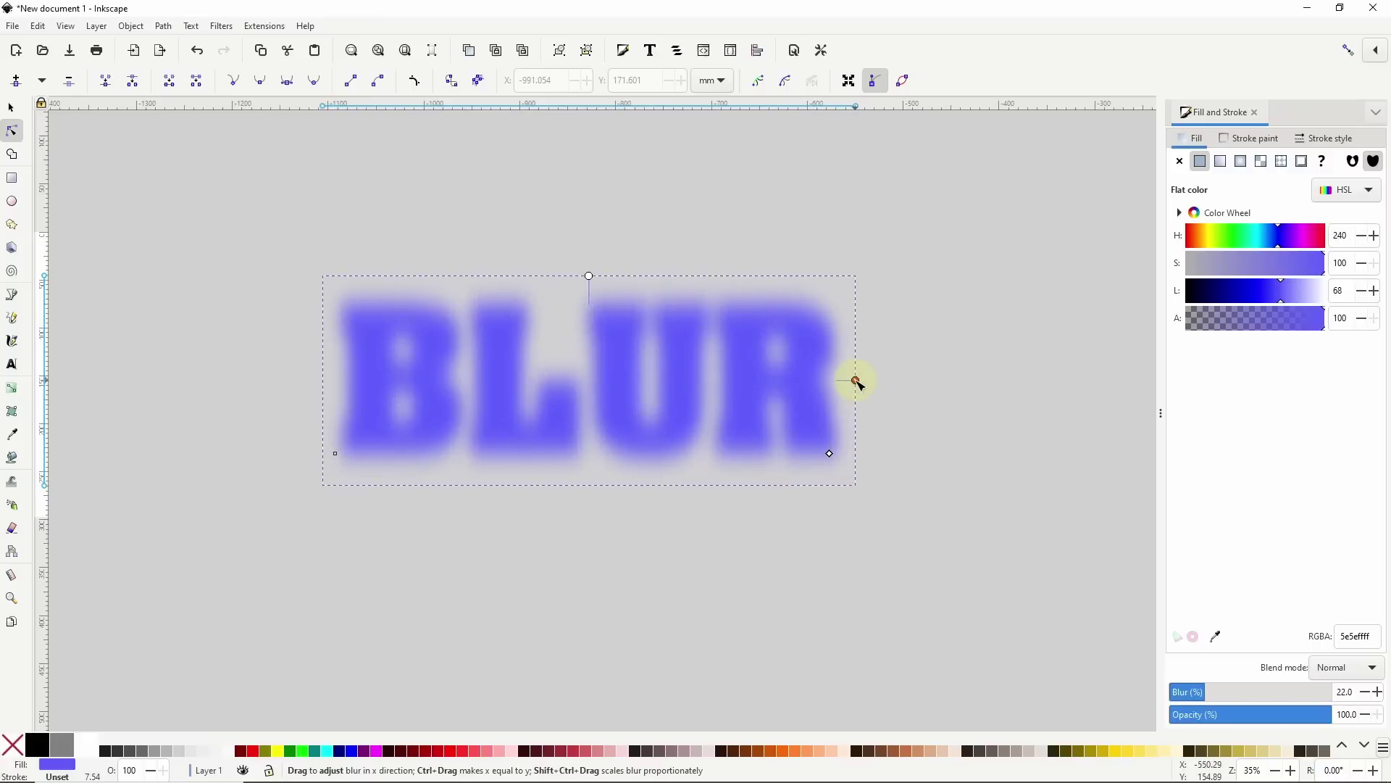
{"action": "mouse_move", "coordinate": [856, 381]}
{"action": "left_mouse_down"}
{"action": "mouse_move", "coordinate": [910, 382]}
{"action": "mouse_move", "coordinate": [814, 382]}
{"action": "mouse_move", "coordinate": [879, 381]}
{"action": "mouse_move", "coordinate": [832, 382]}
{"action": "left_mouse_up"}
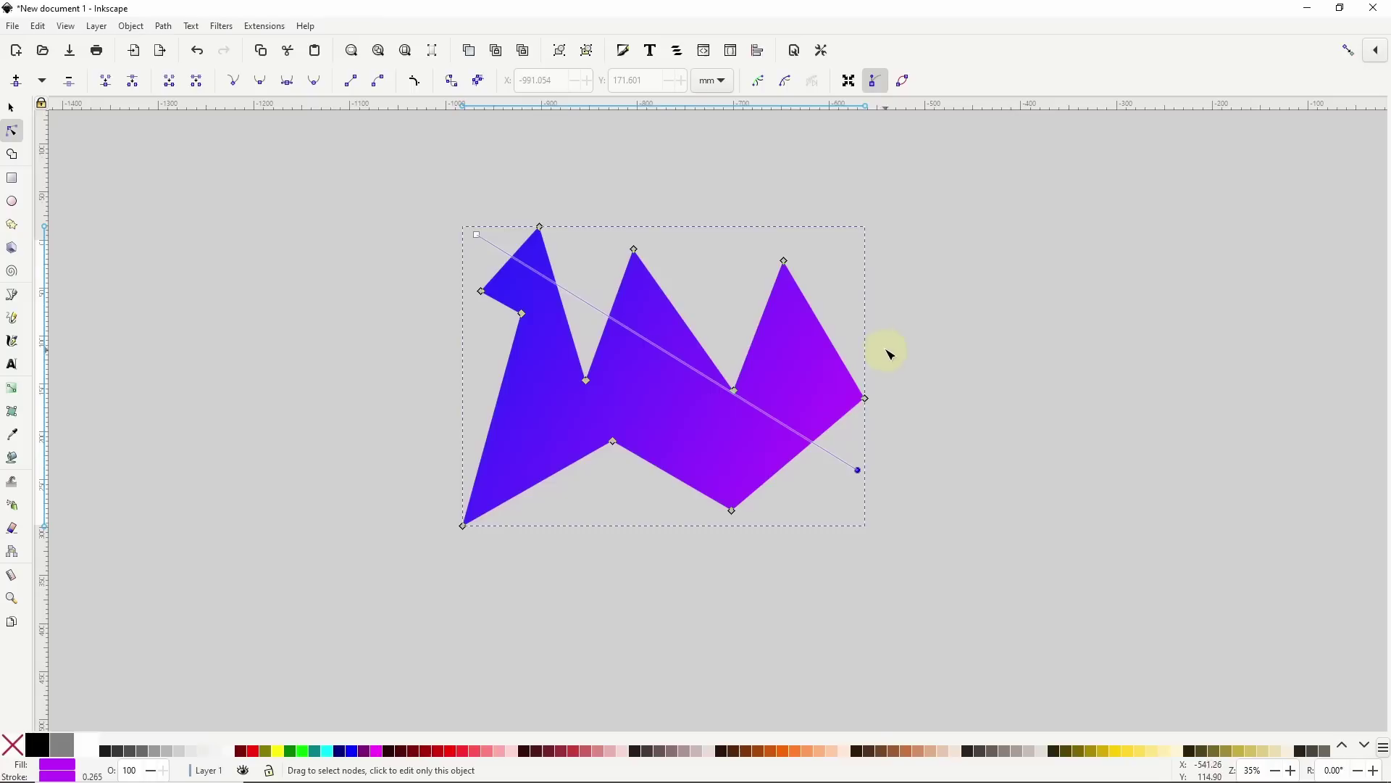
Add the Corners effect to the zigzag shape and round its top, right and two lower corners
{"action": "left_click", "coordinate": [420, 89]}
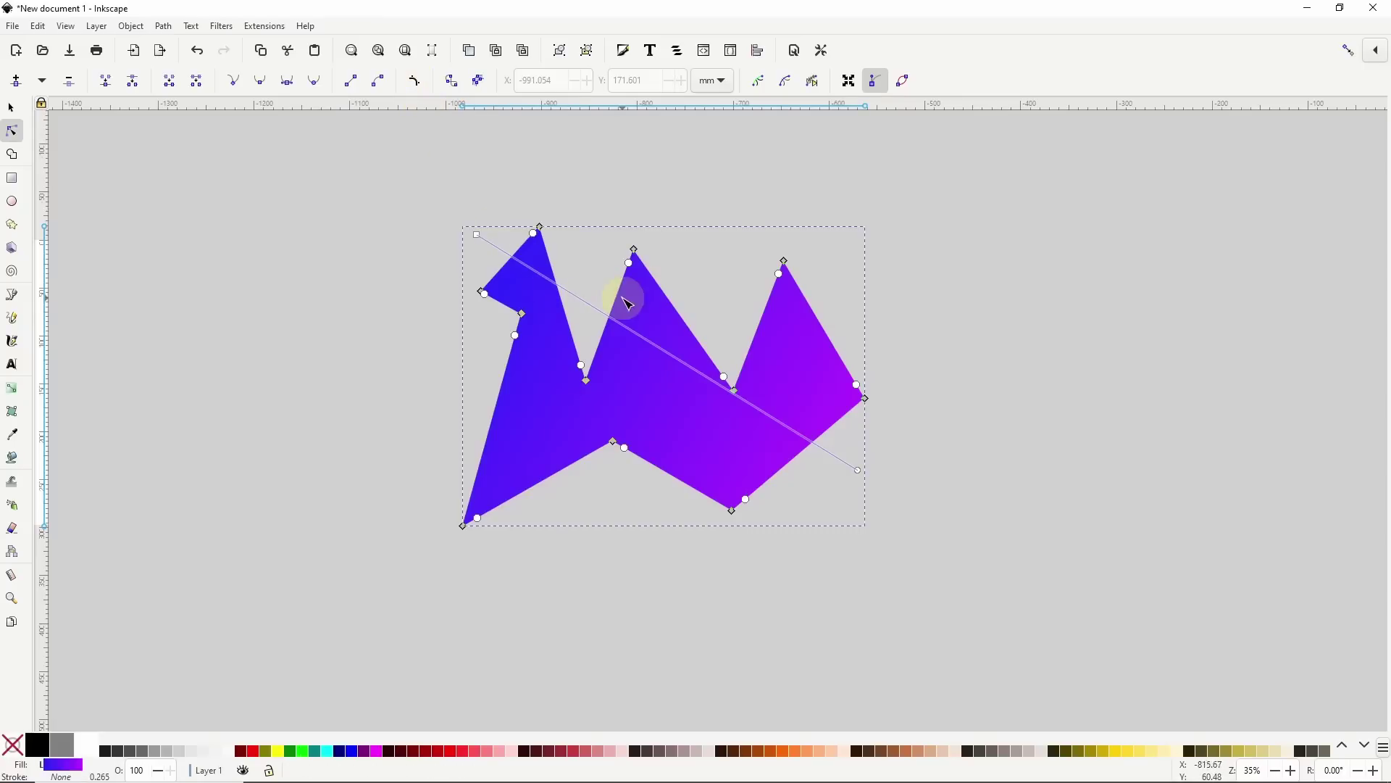
{"action": "left_click_drag", "start_coordinate": [778, 274], "coordinate": [772, 295]}
{"action": "left_click_drag", "start_coordinate": [861, 384], "coordinate": [852, 366]}
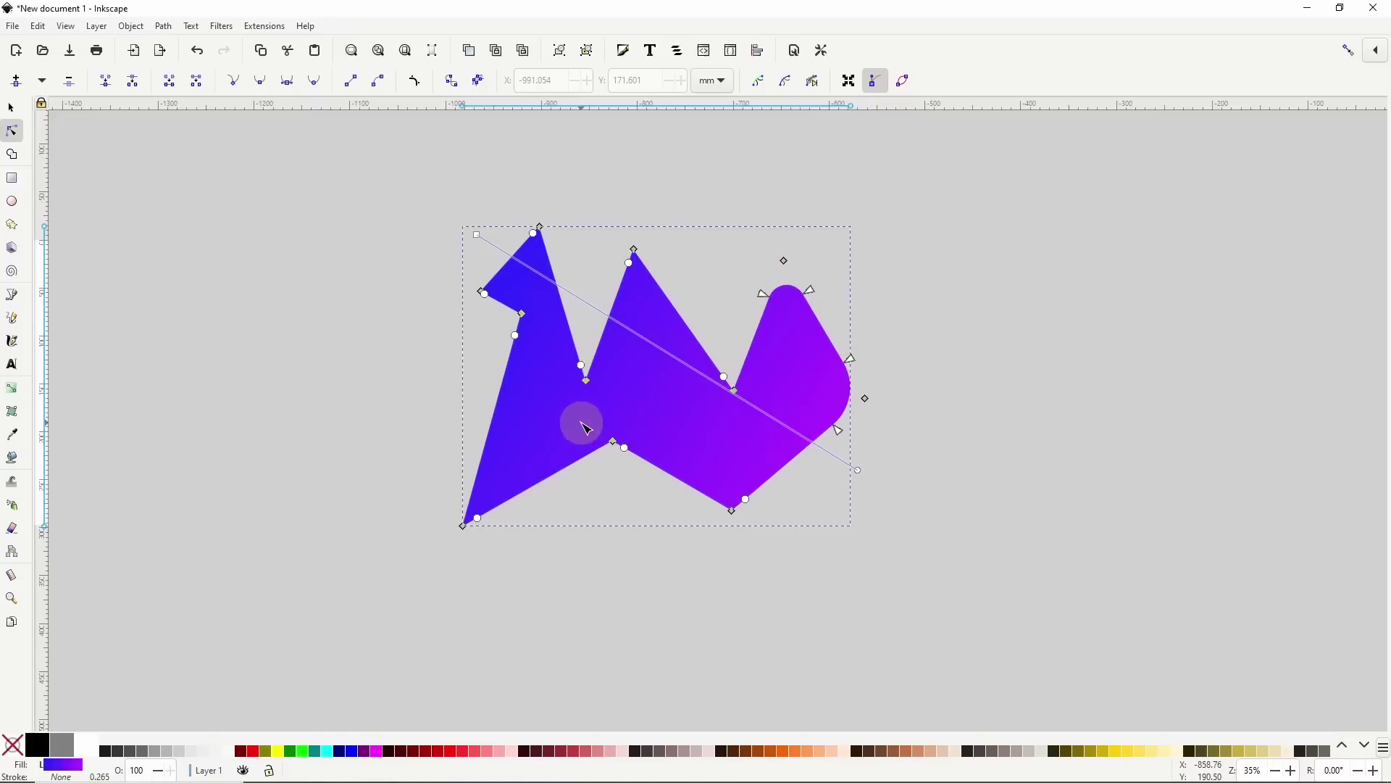
{"action": "left_click_drag", "start_coordinate": [574, 424], "coordinate": [786, 544]}
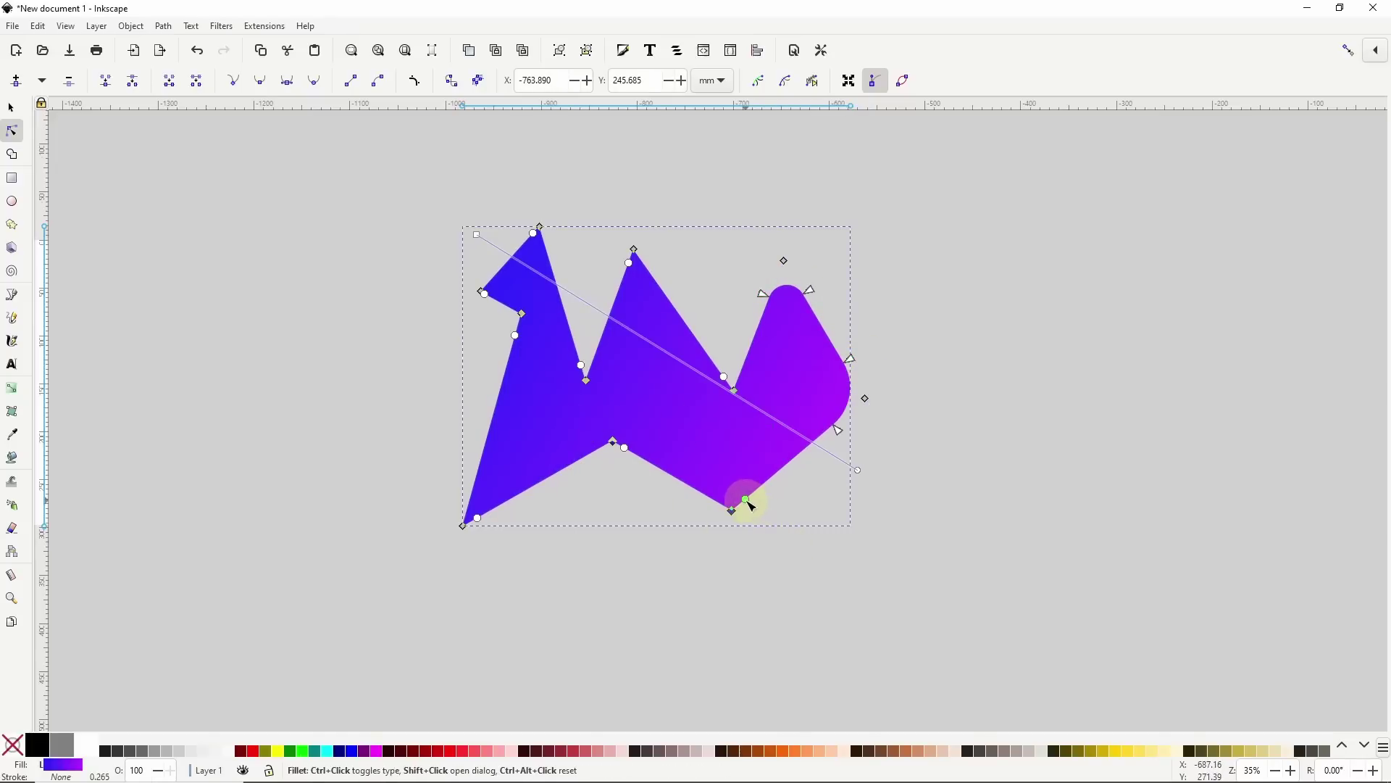
{"action": "left_click_drag", "start_coordinate": [746, 500], "coordinate": [770, 485]}
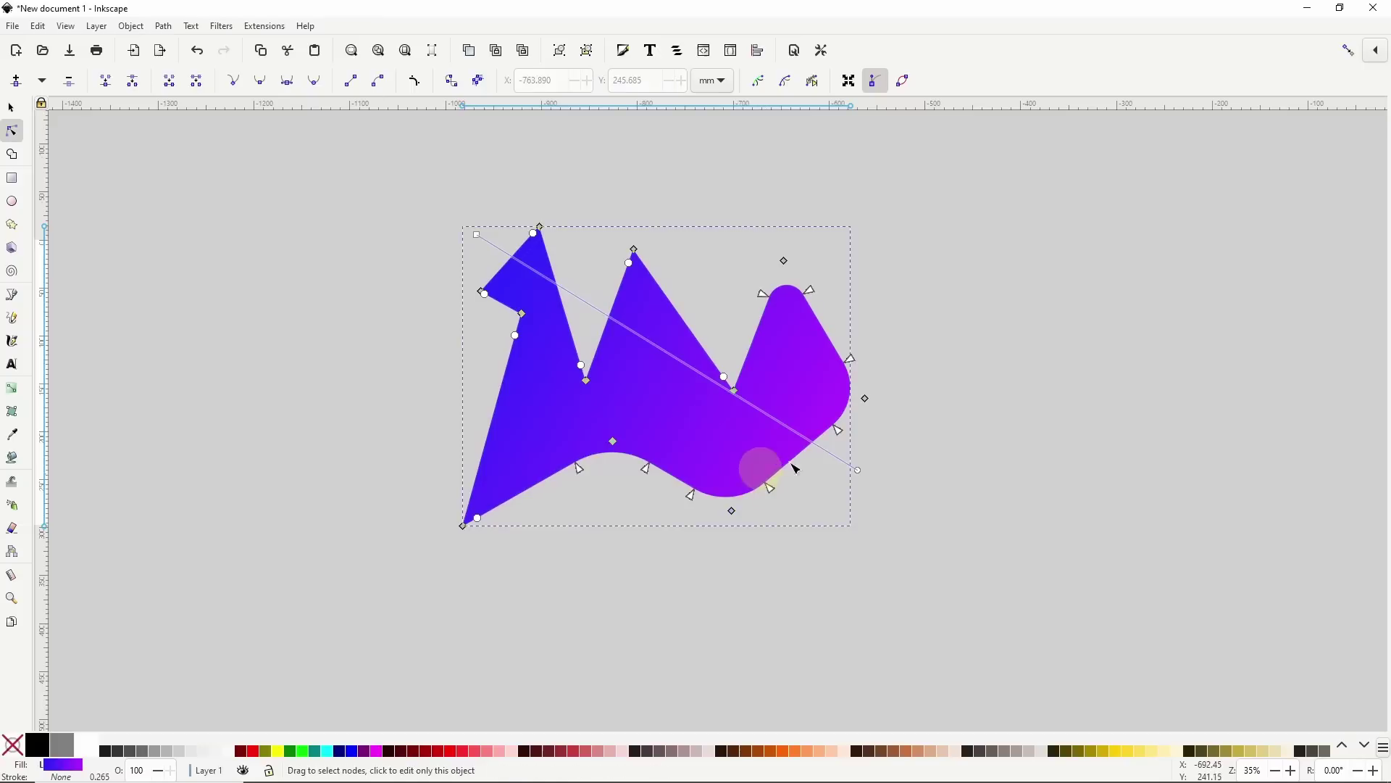
Cycle the right and lower corners through inverted fillet, chamfer and fillet, then remove the Corners effect
{"action": "left_click", "coordinate": [852, 360], "text": "ctrl"}
{"action": "left_click", "coordinate": [853, 360], "text": "ctrl"}
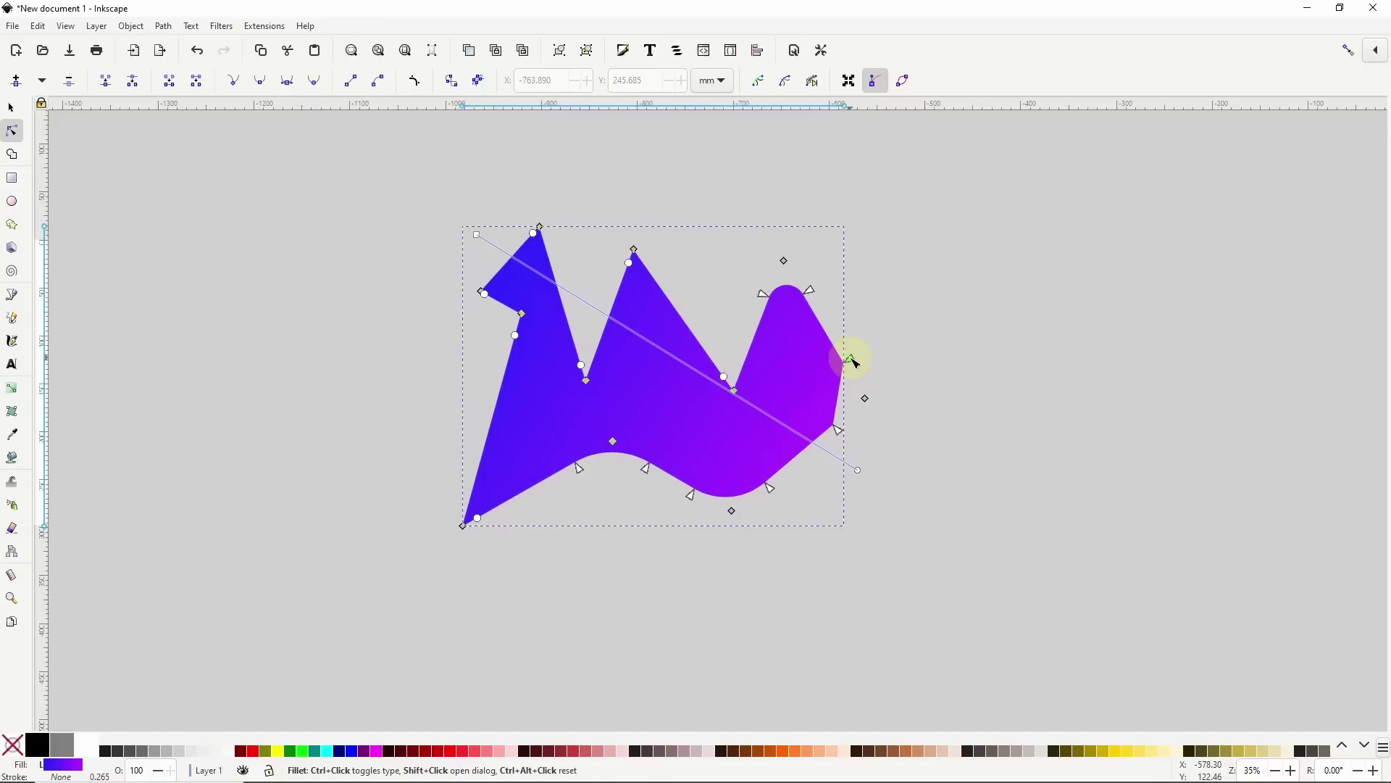
{"action": "left_click", "coordinate": [852, 360], "text": "ctrl"}
{"action": "left_click", "coordinate": [852, 360], "text": "ctrl"}
{"action": "left_click", "coordinate": [812, 292], "text": "ctrl"}
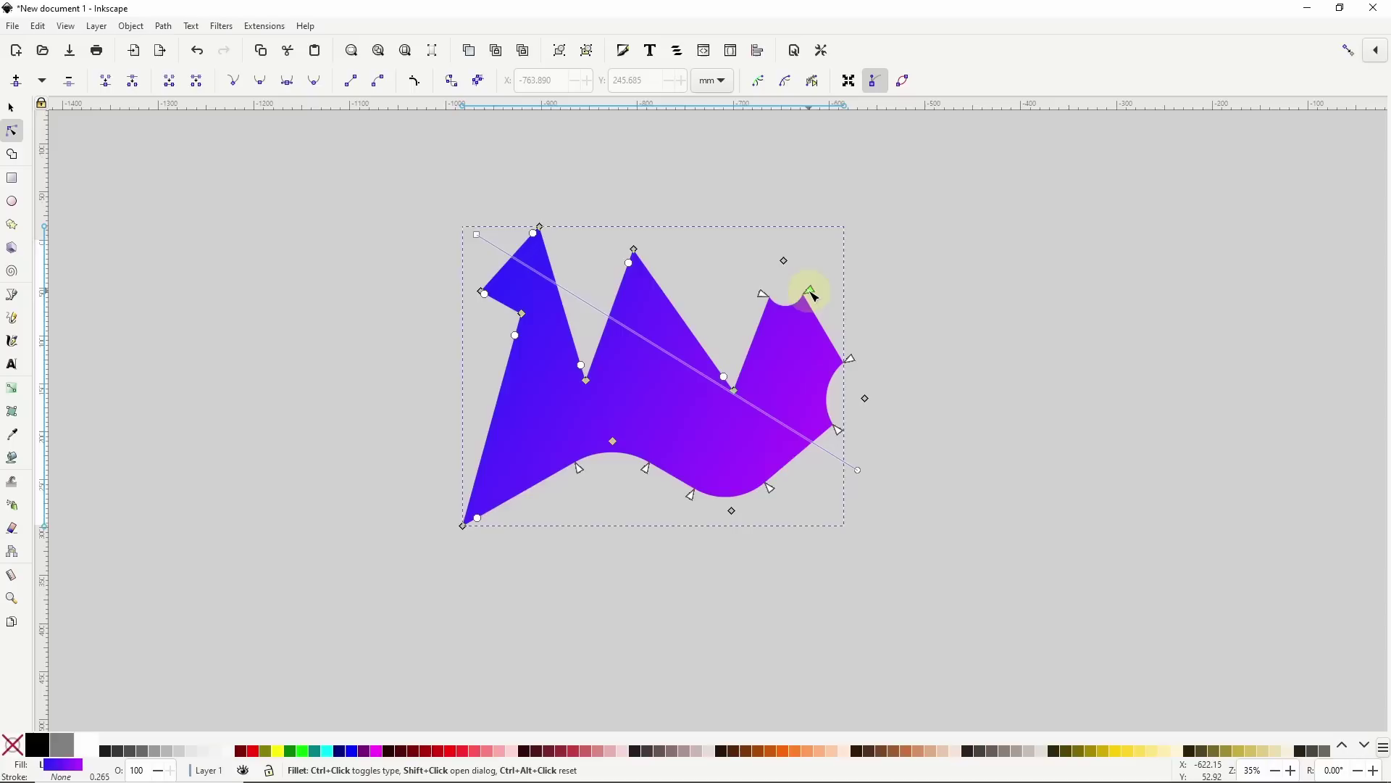
{"action": "left_click", "coordinate": [772, 490], "text": "ctrl"}
{"action": "left_click", "coordinate": [772, 490], "text": "ctrl"}
{"action": "left_click", "coordinate": [772, 489], "text": "ctrl"}
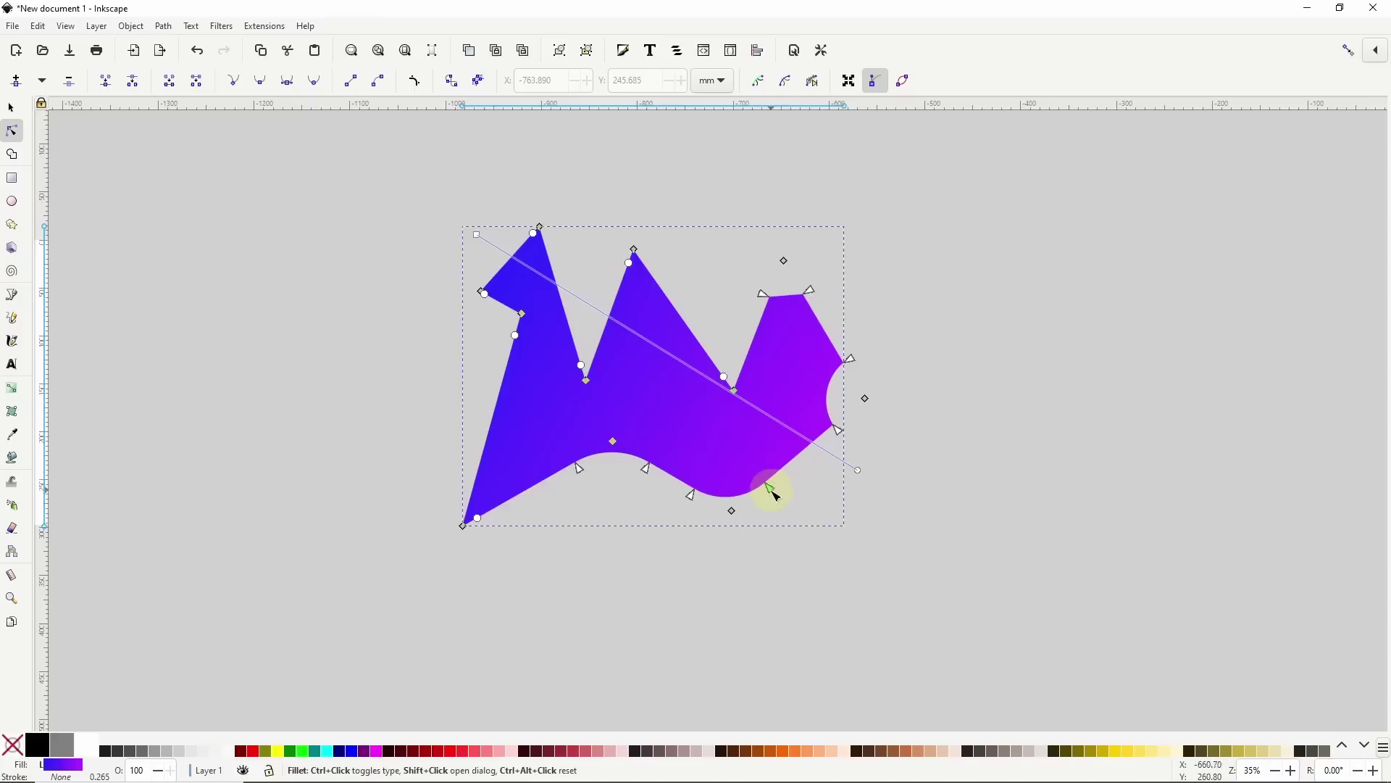
{"action": "left_click", "coordinate": [418, 85]}
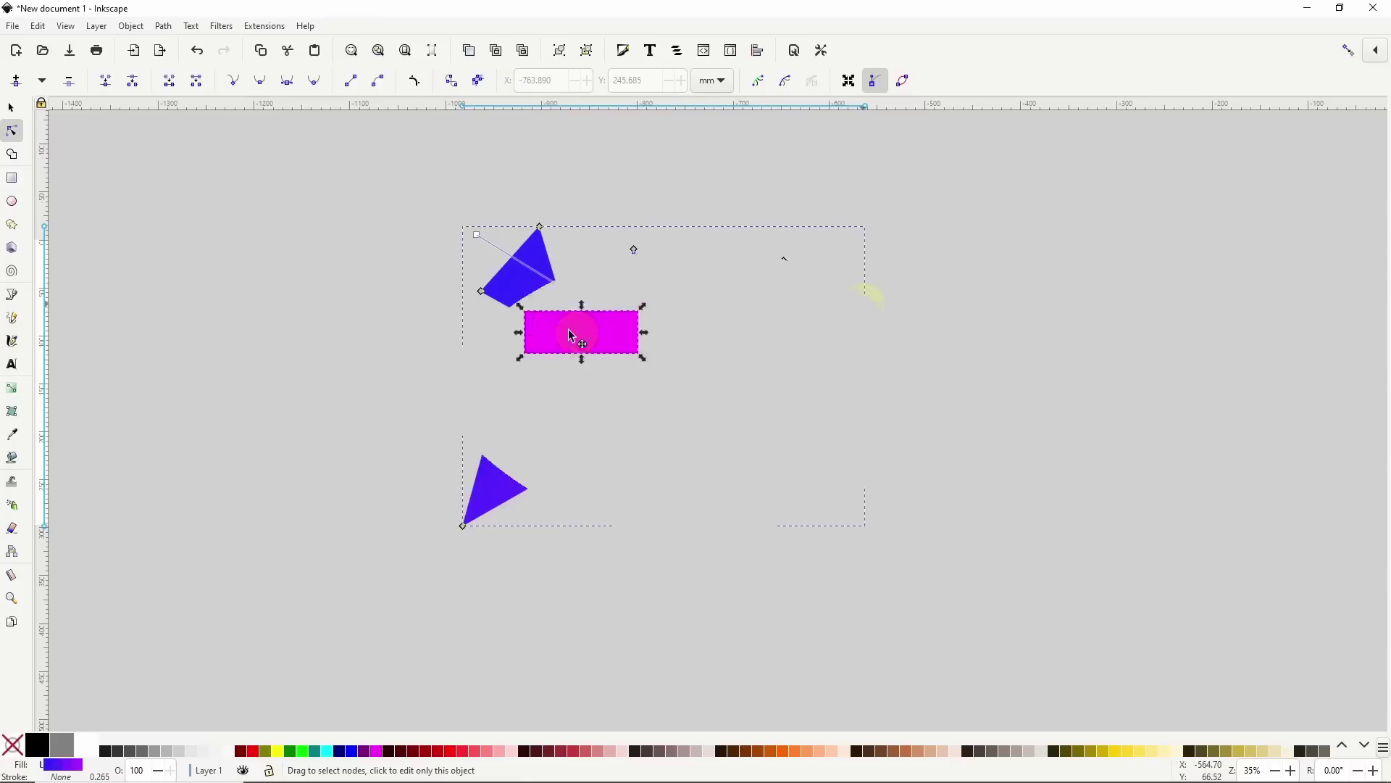
{"action": "left_click", "coordinate": [459, 297]}
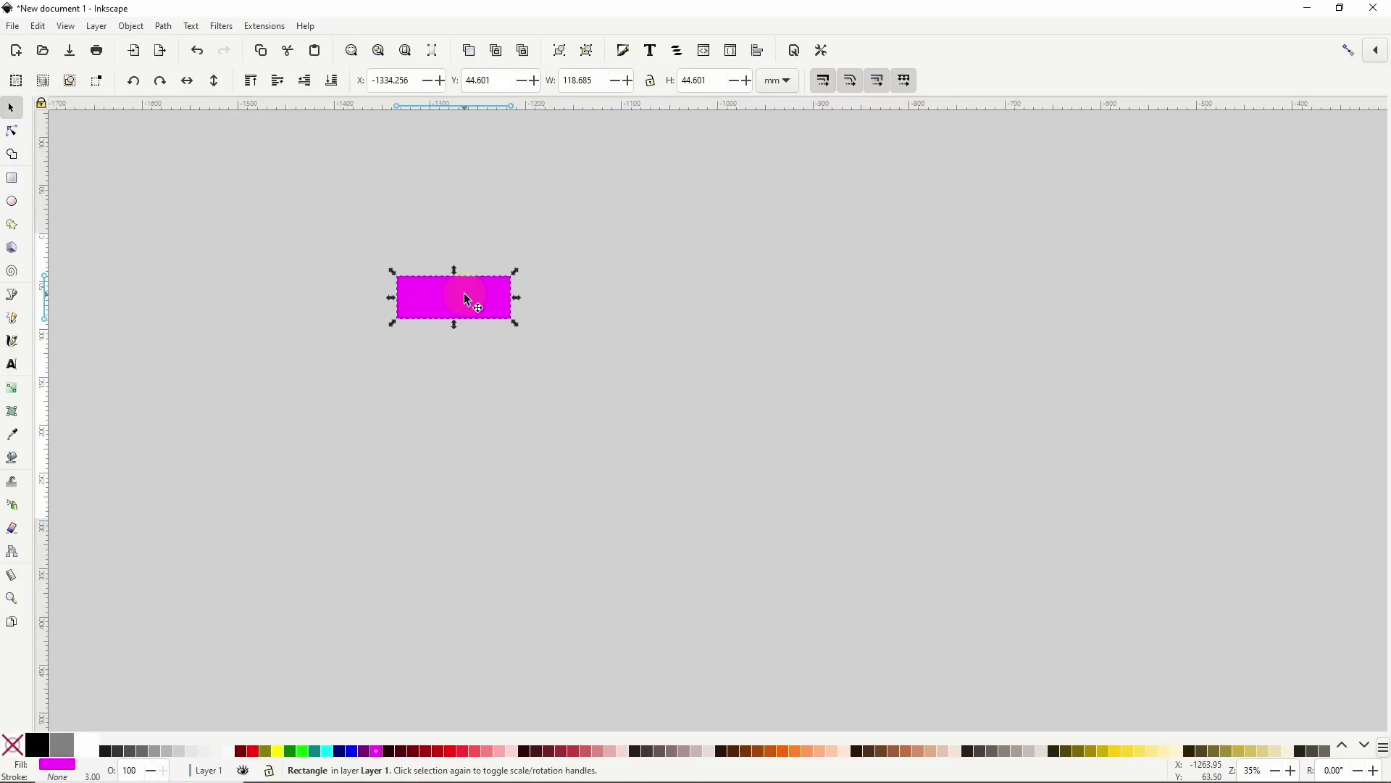
Stamp the magenta rectangle into two rows of four, enlarge the bottom row and fill it #800000
{"action": "left_click_drag", "start_coordinate": [454, 299], "coordinate": [937, 417]}
{"action": "key", "text": "space"}
{"action": "key", "text": "space"}
{"action": "key", "text": "space"}
{"action": "key", "text": "space"}
{"action": "key", "text": "space"}
{"action": "key", "text": "space"}
{"action": "key", "text": "space"}
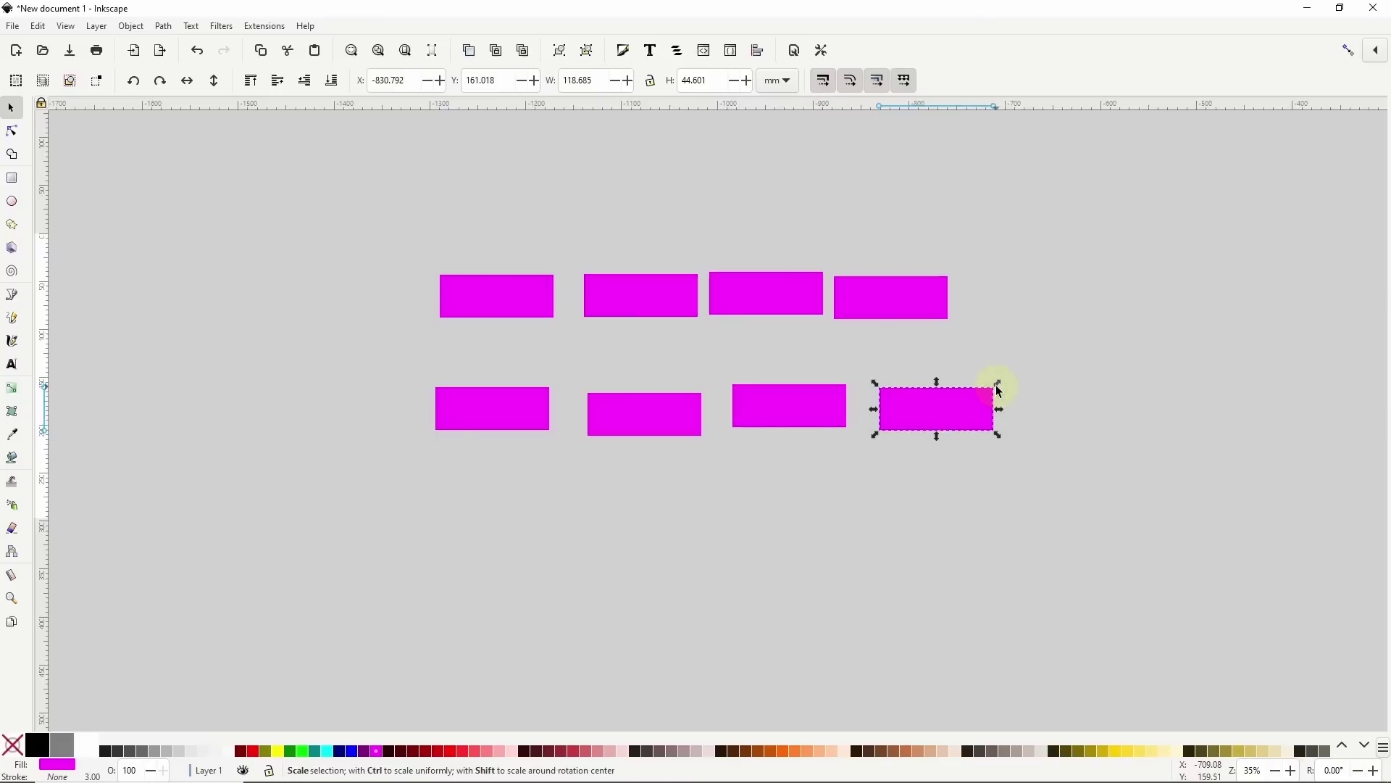
{"action": "left_click_drag", "start_coordinate": [999, 382], "coordinate": [1006, 372]}
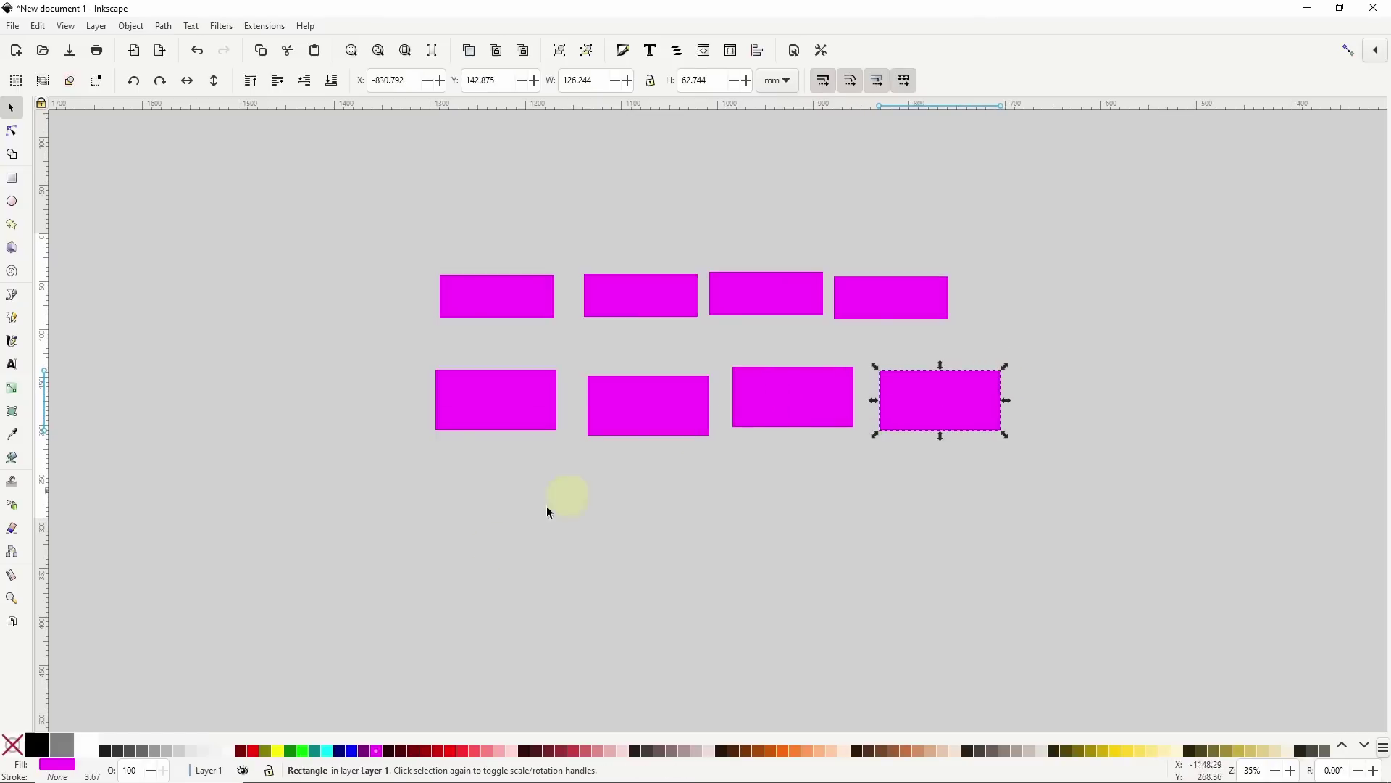
{"action": "left_click", "coordinate": [427, 752]}
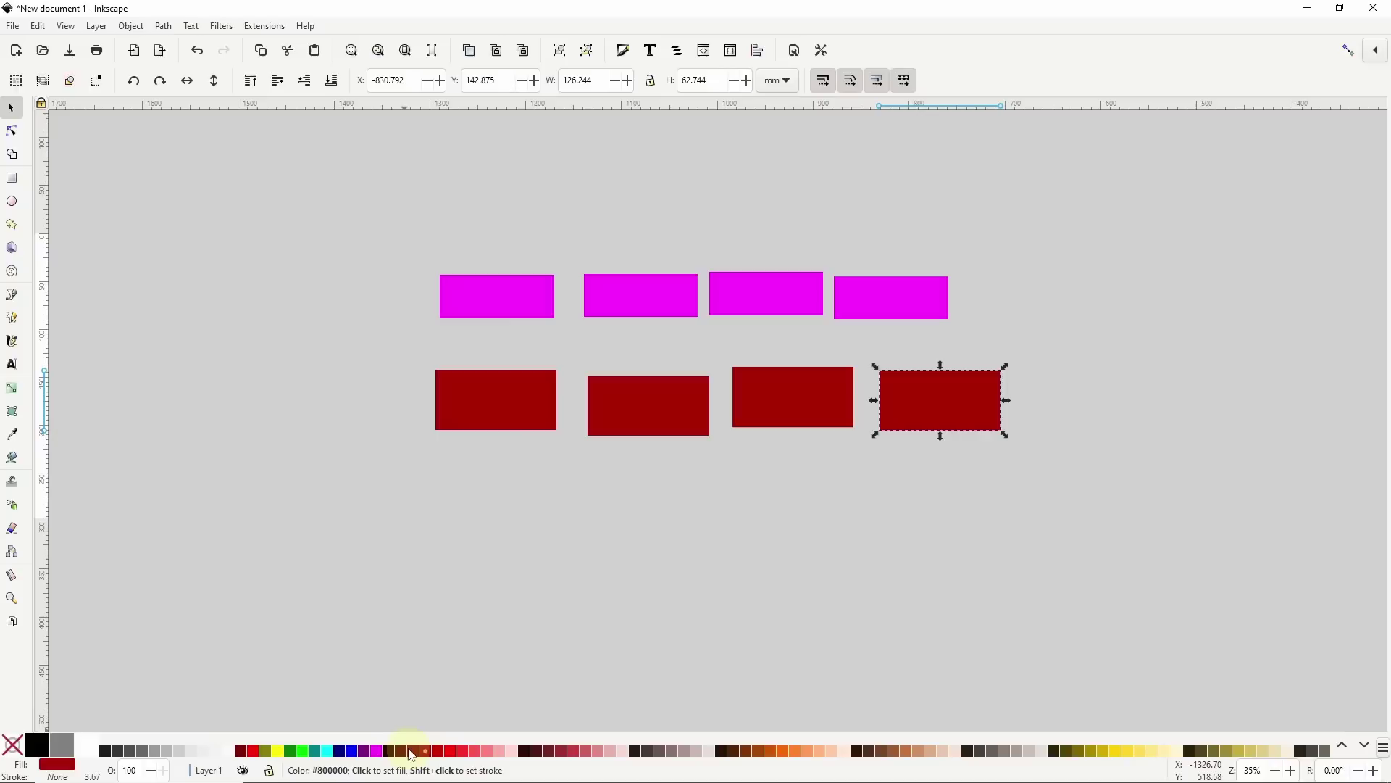
Deepen the bottom rectangles to a darker red and shift the blue rectangle to the right
{"action": "left_click", "coordinate": [413, 752]}
{"action": "left_click", "coordinate": [400, 752]}
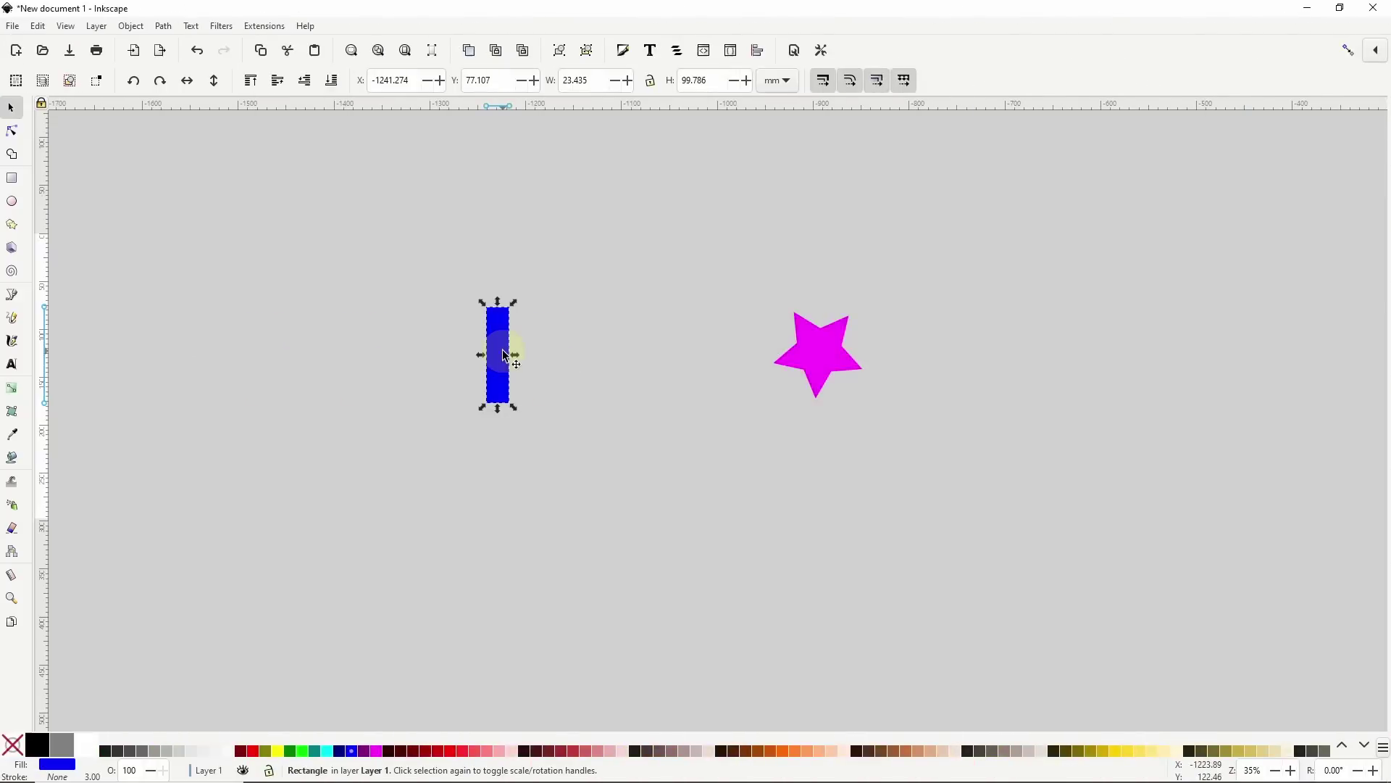
{"action": "left_click_drag", "start_coordinate": [502, 350], "coordinate": [524, 349]}
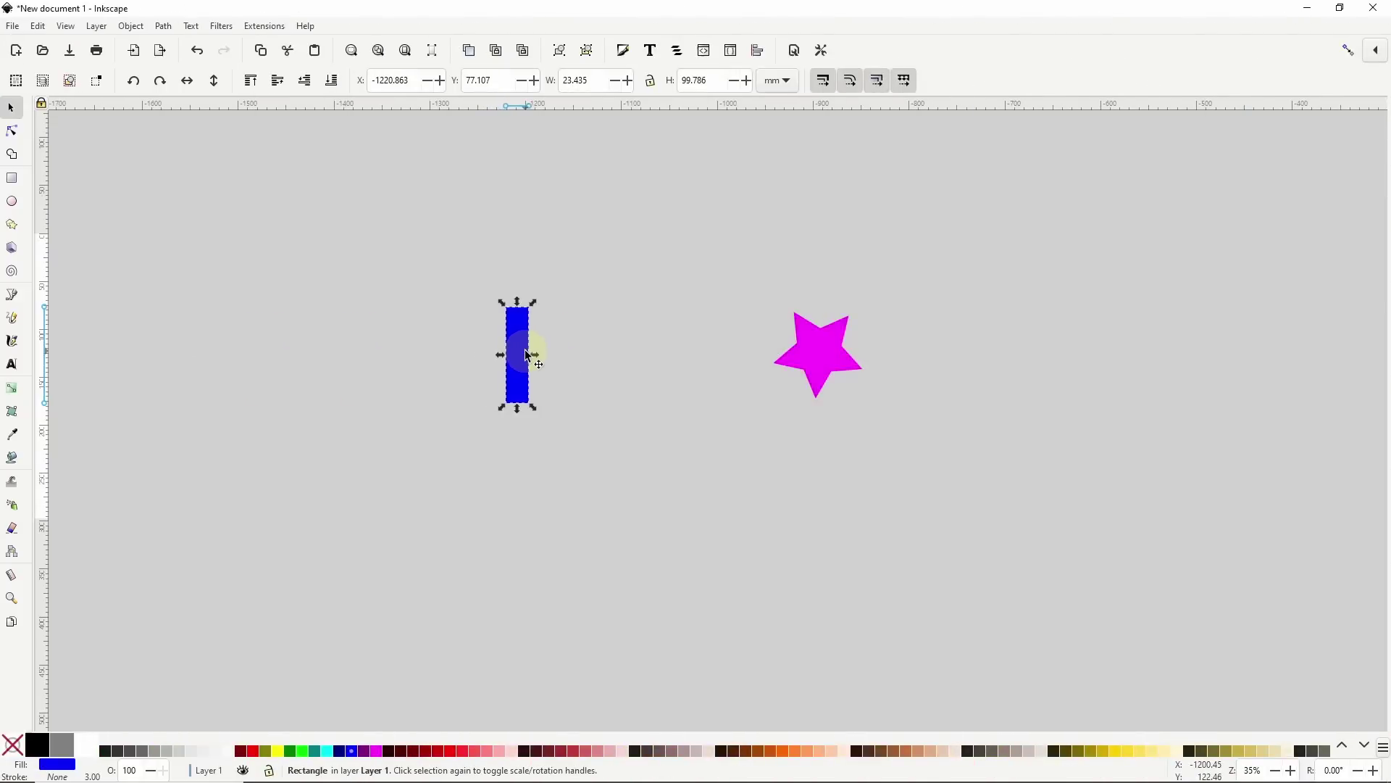
{"action": "key", "text": "shift+Right"}
{"action": "key", "text": "shift+Right"}
{"action": "key", "text": "shift+Right"}
{"action": "key", "text": "shift+Right"}
{"action": "key", "text": "shift+Right"}
{"action": "key", "text": "shift+Right"}
{"action": "key", "text": "shift+Right"}
{"action": "key", "text": "shift+Right"}
{"action": "key", "text": "shift+Right"}
{"action": "key", "text": "shift+Right"}
{"action": "key", "text": "shift+Right"}
{"action": "key", "text": "shift+Right"}
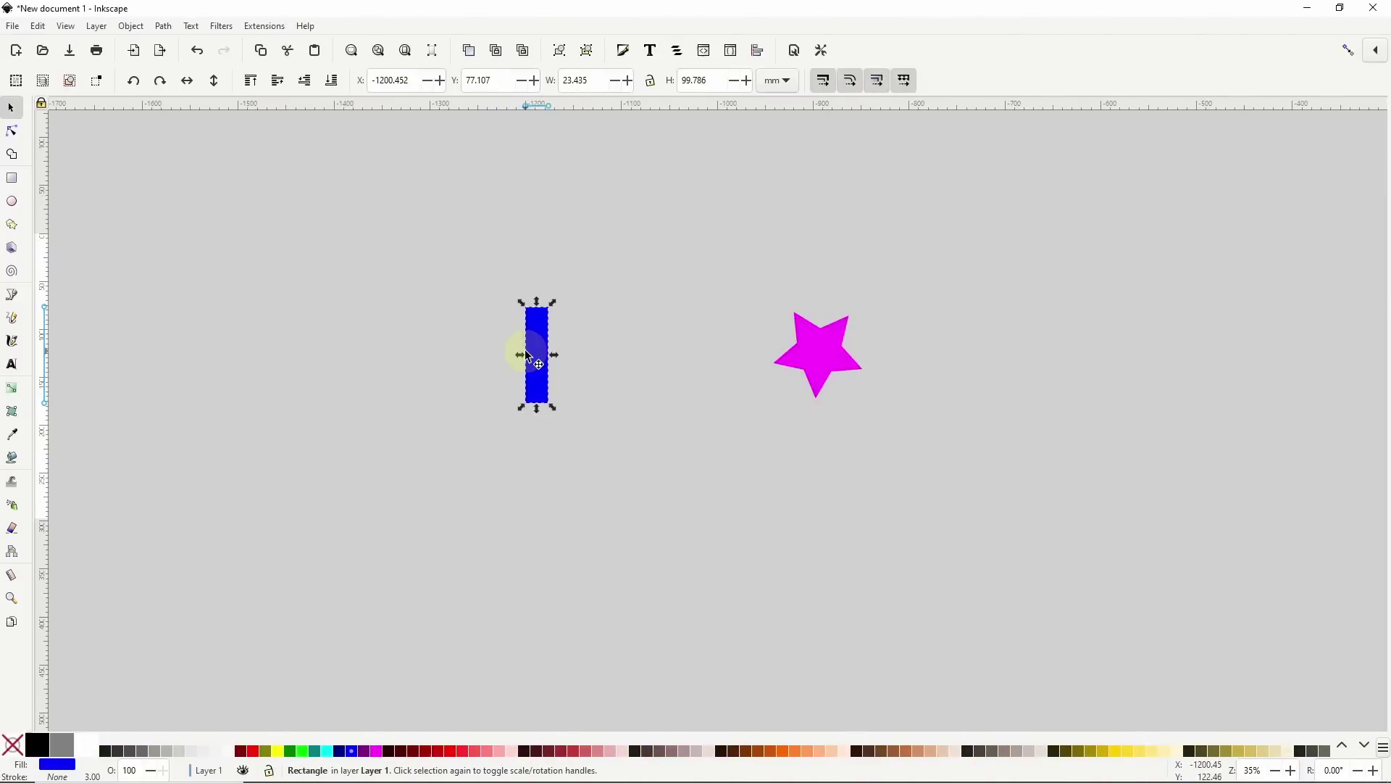
{"action": "key", "text": "shift+Right"}
{"action": "key", "text": "shift+Right"}
{"action": "key", "text": "shift+Right"}
{"action": "key", "text": "shift+Right"}
{"action": "key", "text": "shift+Right"}
{"action": "key", "text": "shift+Right"}
{"action": "key", "text": "shift+Right"}
{"action": "key", "text": "shift+Right"}
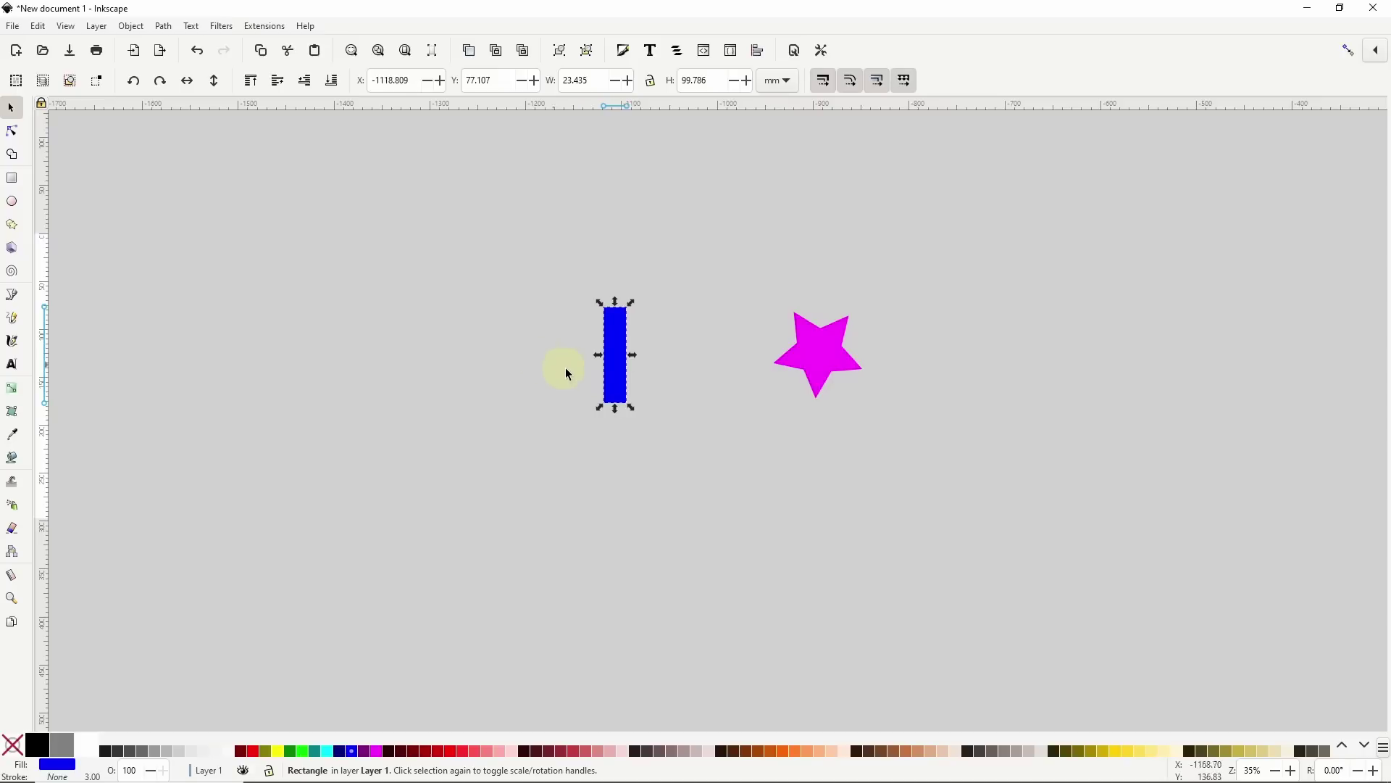
Tilt the blue bar about 17 degrees and rotate copies of it into a full disc
{"action": "left_click", "coordinate": [616, 372]}
{"action": "left_click_drag", "start_coordinate": [635, 408], "coordinate": [615, 411]}
{"action": "key", "text": "bracketright"}
{"action": "key", "text": "bracketright"}
{"action": "key", "text": "bracketright"}
{"action": "key", "text": "bracketright"}
{"action": "key", "text": "bracketright"}
{"action": "key", "text": "bracketright"}
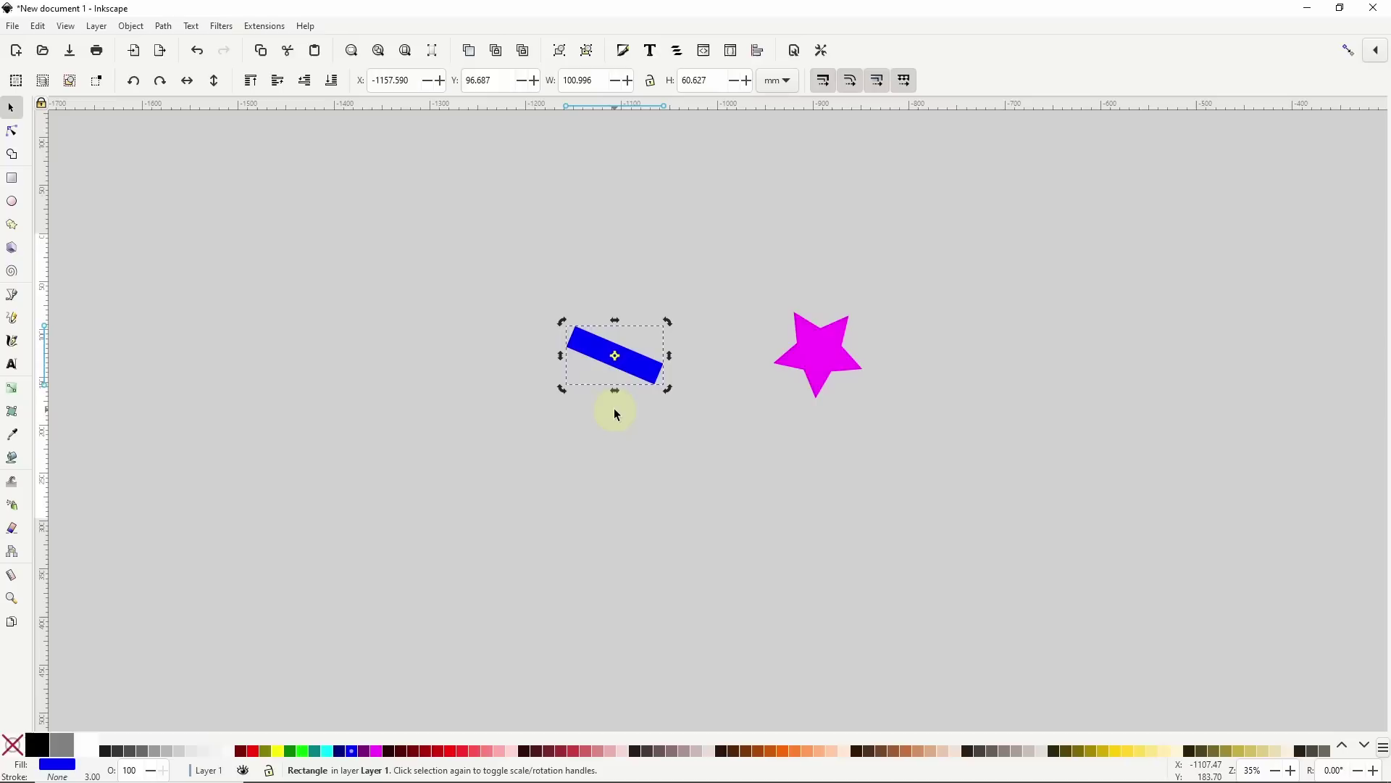
{"action": "key", "text": "bracketright"}
{"action": "key", "text": "bracketright"}
{"action": "key", "text": "bracketright"}
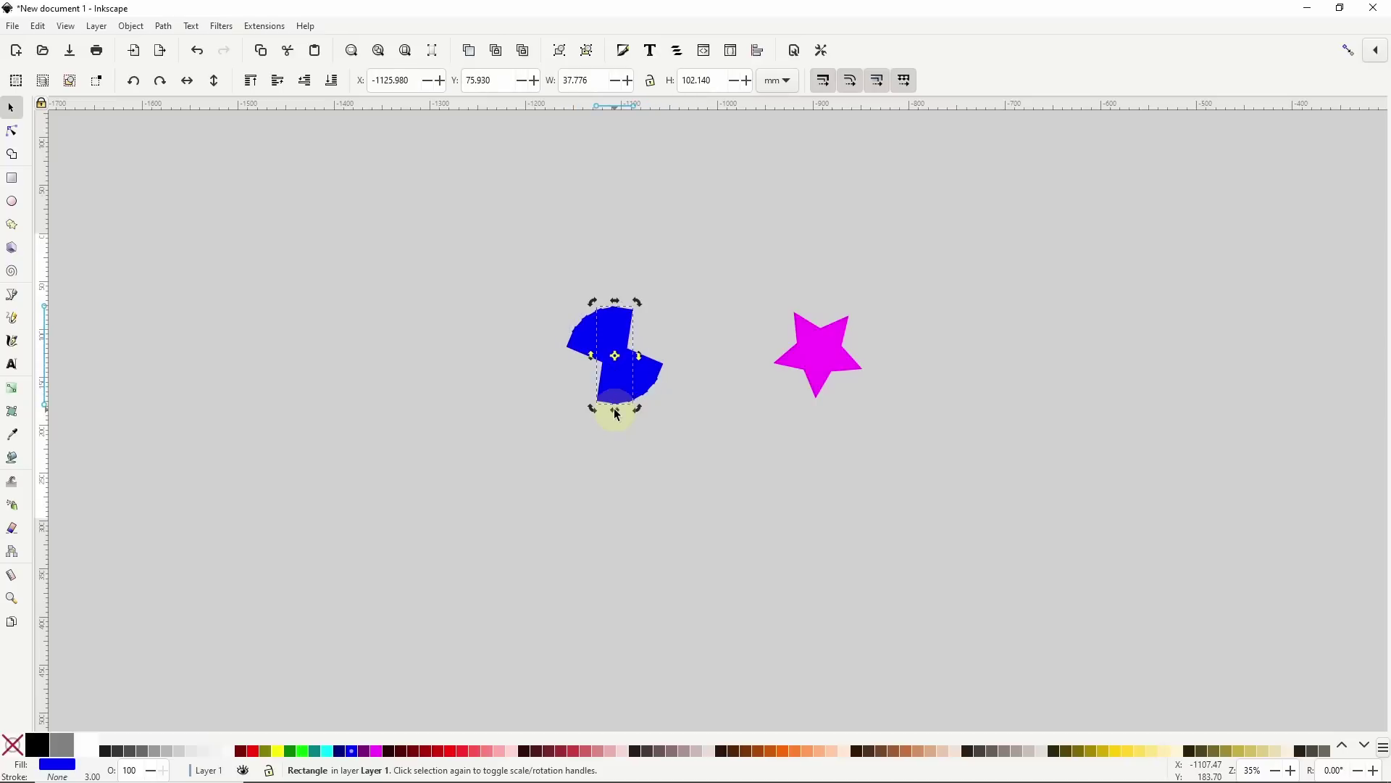
{"action": "key", "text": "bracketright"}
{"action": "key", "text": "bracketright"}
{"action": "key", "text": "bracketright"}
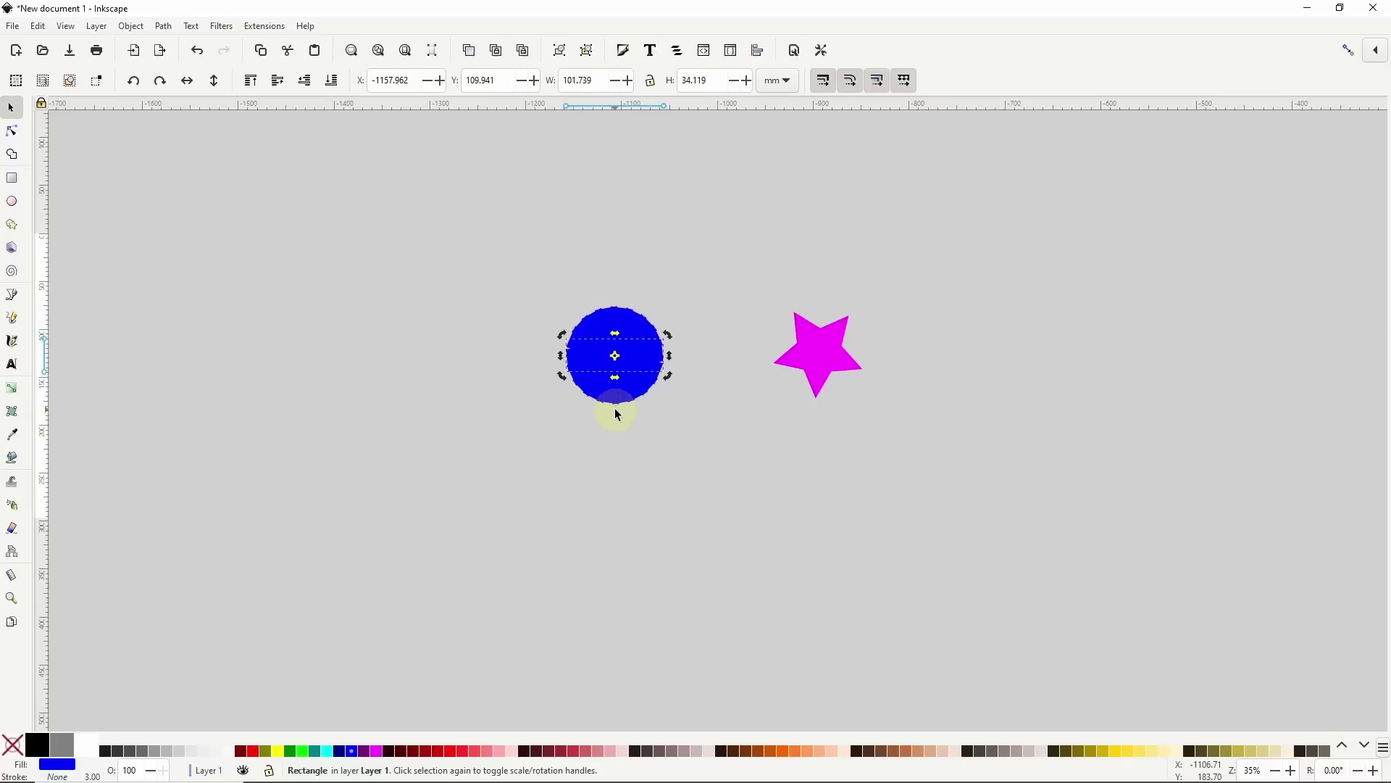
Duplicate and rotate the magenta star repeatedly to form an arc of nine stars around the circle's centre
{"action": "left_click", "coordinate": [820, 358]}
{"action": "key", "text": "bracketright"}
{"action": "key", "text": "bracketright"}
{"action": "key", "text": "bracketright"}
{"action": "key", "text": "bracketright"}
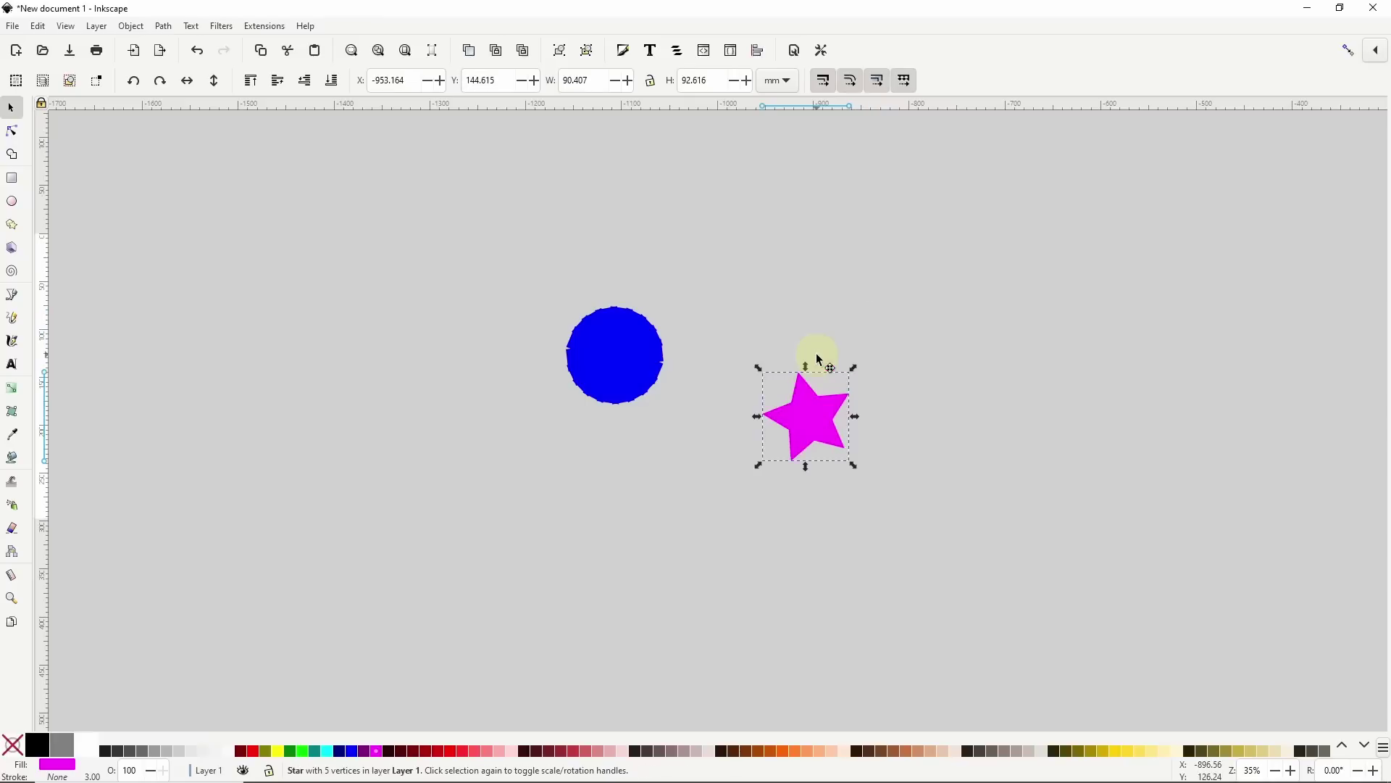
{"action": "key", "text": "bracketright"}
{"action": "key", "text": "bracketright"}
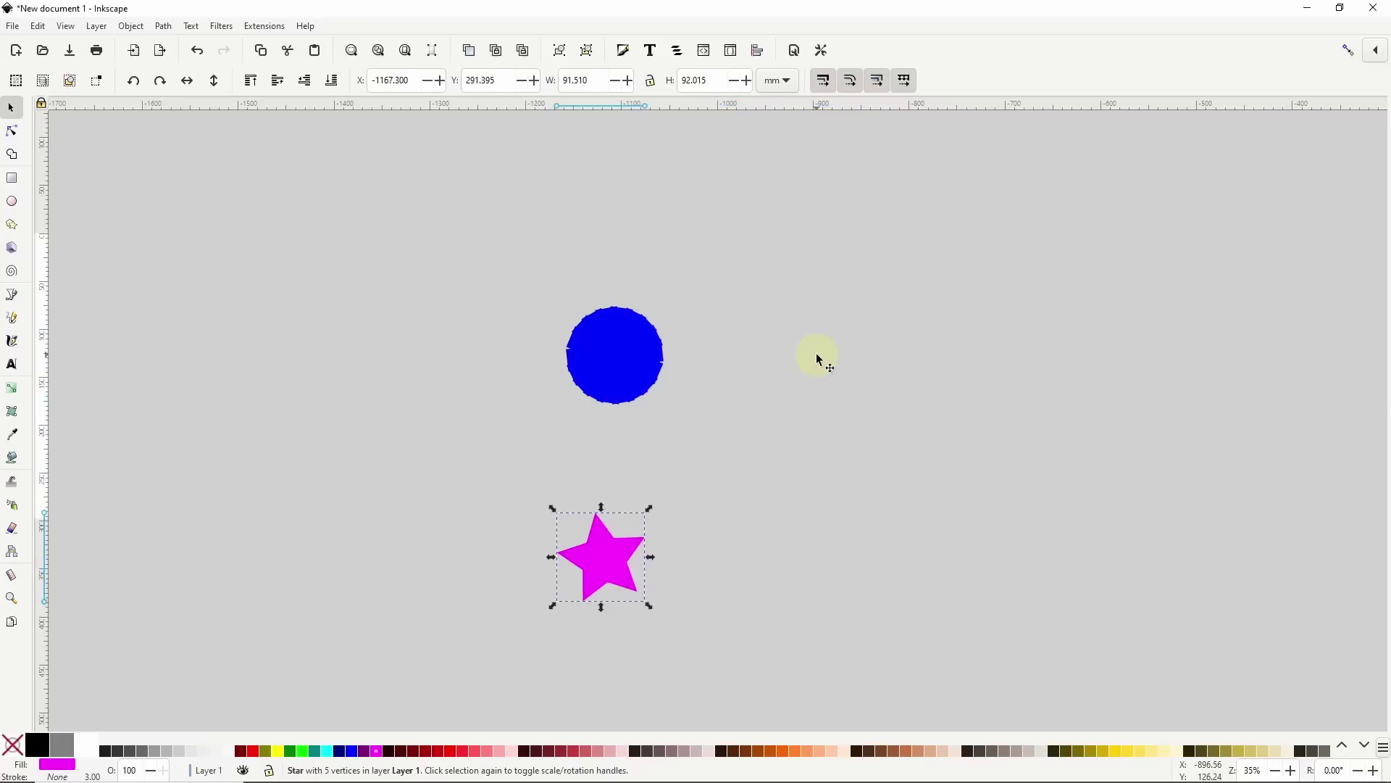
{"action": "key", "text": "ctrl+d"}
{"action": "key", "text": "bracketright"}
{"action": "key", "text": "ctrl+d"}
{"action": "key", "text": "bracketright"}
{"action": "key", "text": "ctrl+d"}
{"action": "key", "text": "bracketright"}
{"action": "key", "text": "ctrl+d"}
{"action": "key", "text": "bracketright"}
{"action": "key", "text": "ctrl+d"}
{"action": "key", "text": "bracketright"}
{"action": "key", "text": "ctrl+d"}
{"action": "key", "text": "bracketright"}
{"action": "key", "text": "ctrl+d"}
{"action": "key", "text": "bracketright"}
{"action": "key", "text": "ctrl+d"}
{"action": "key", "text": "bracketright"}
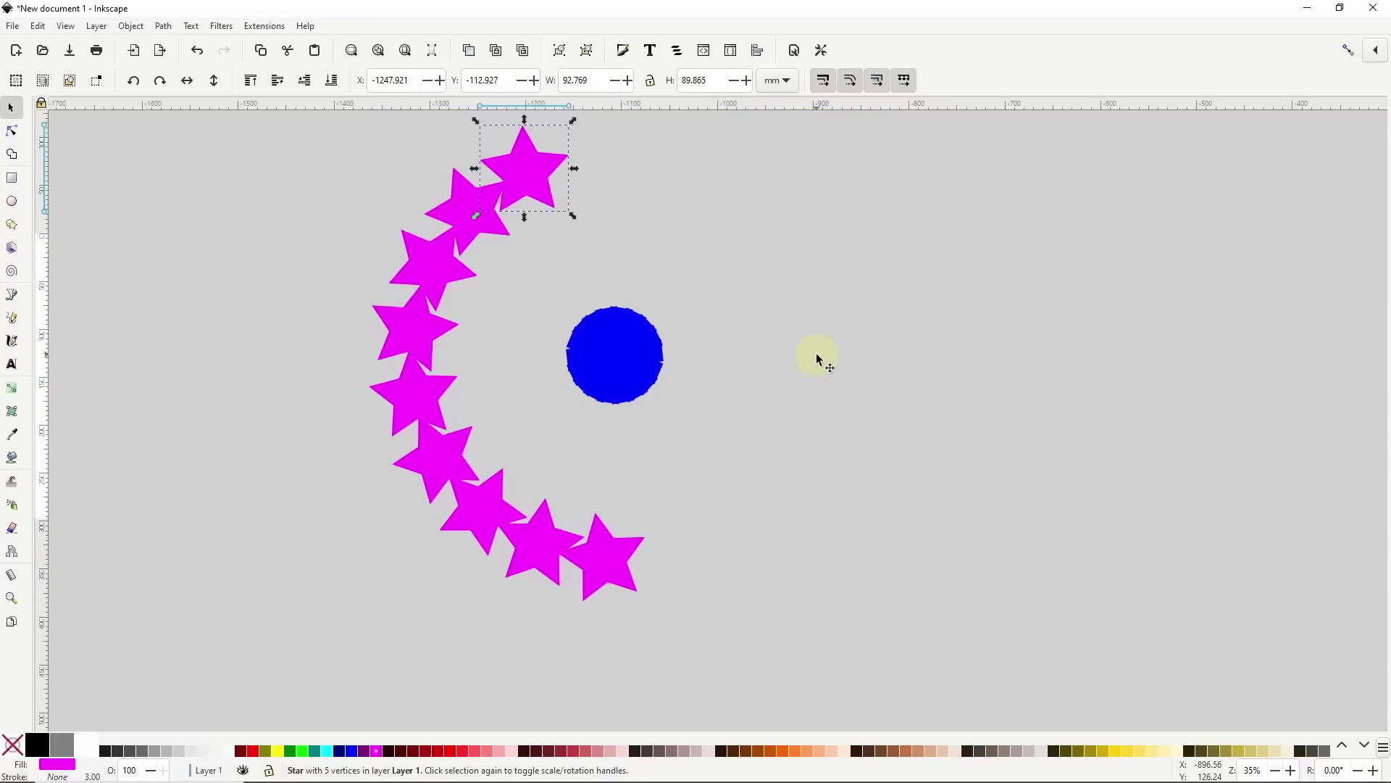
{"action": "key", "text": "ctrl+d"}
{"action": "key", "text": "bracketright"}
{"action": "key", "text": "ctrl+d"}
{"action": "key", "text": "bracketright"}
{"action": "key", "text": "ctrl+d"}
{"action": "key", "text": "bracketright"}
{"action": "key", "text": "ctrl+d"}
{"action": "key", "text": "bracketright"}
{"action": "key", "text": "ctrl+d"}
{"action": "key", "text": "bracketright"}
{"action": "key", "text": "ctrl+d"}
{"action": "key", "text": "bracketright"}
{"action": "key", "text": "ctrl+d"}
{"action": "key", "text": "bracketright"}
{"action": "key", "text": "ctrl+d"}
{"action": "key", "text": "bracketright"}
{"action": "key", "text": "ctrl+d"}
{"action": "key", "text": "bracketright"}
{"action": "key", "text": "ctrl+d"}
{"action": "key", "text": "bracketright"}
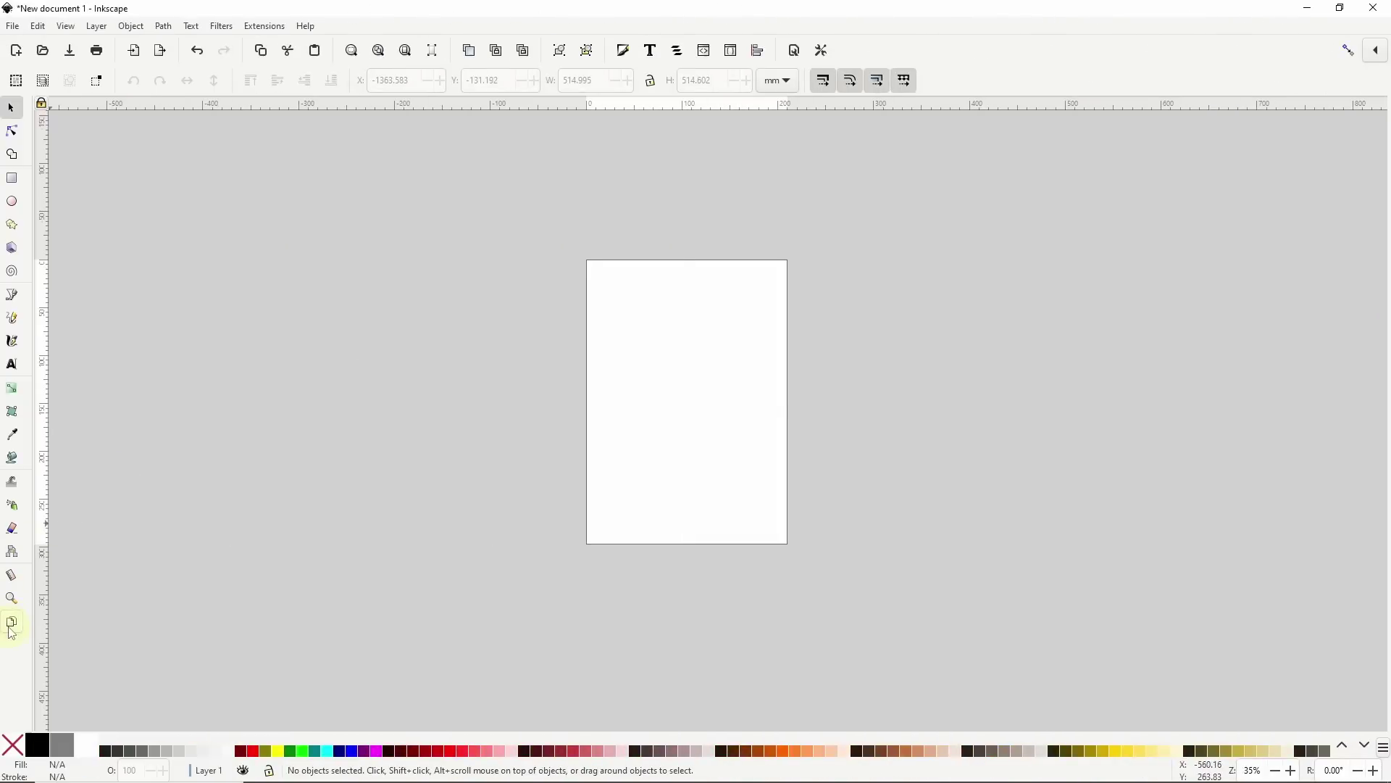
With the Pages tool, set page margins to top 4, left 10 and bottom 3
{"action": "left_click", "coordinate": [11, 627]}
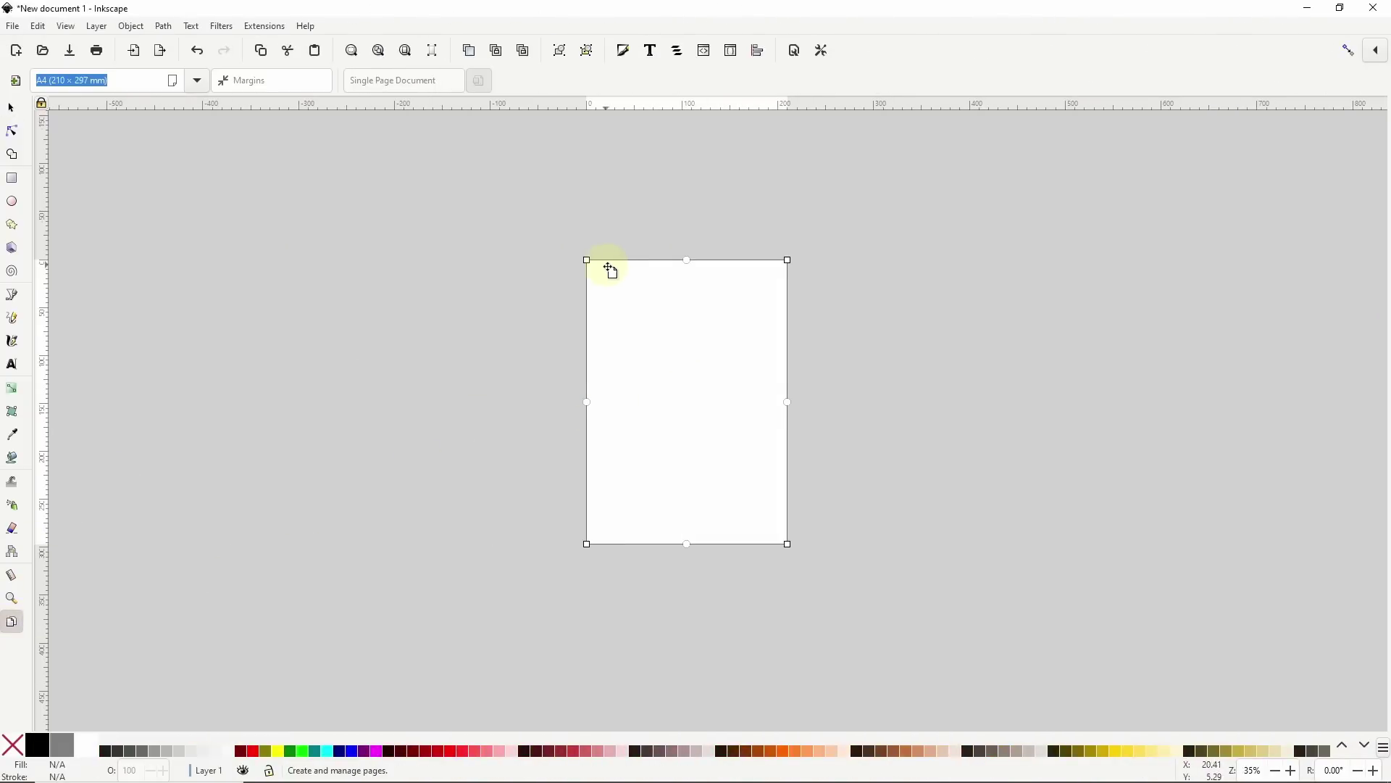
{"action": "left_click", "coordinate": [228, 89]}
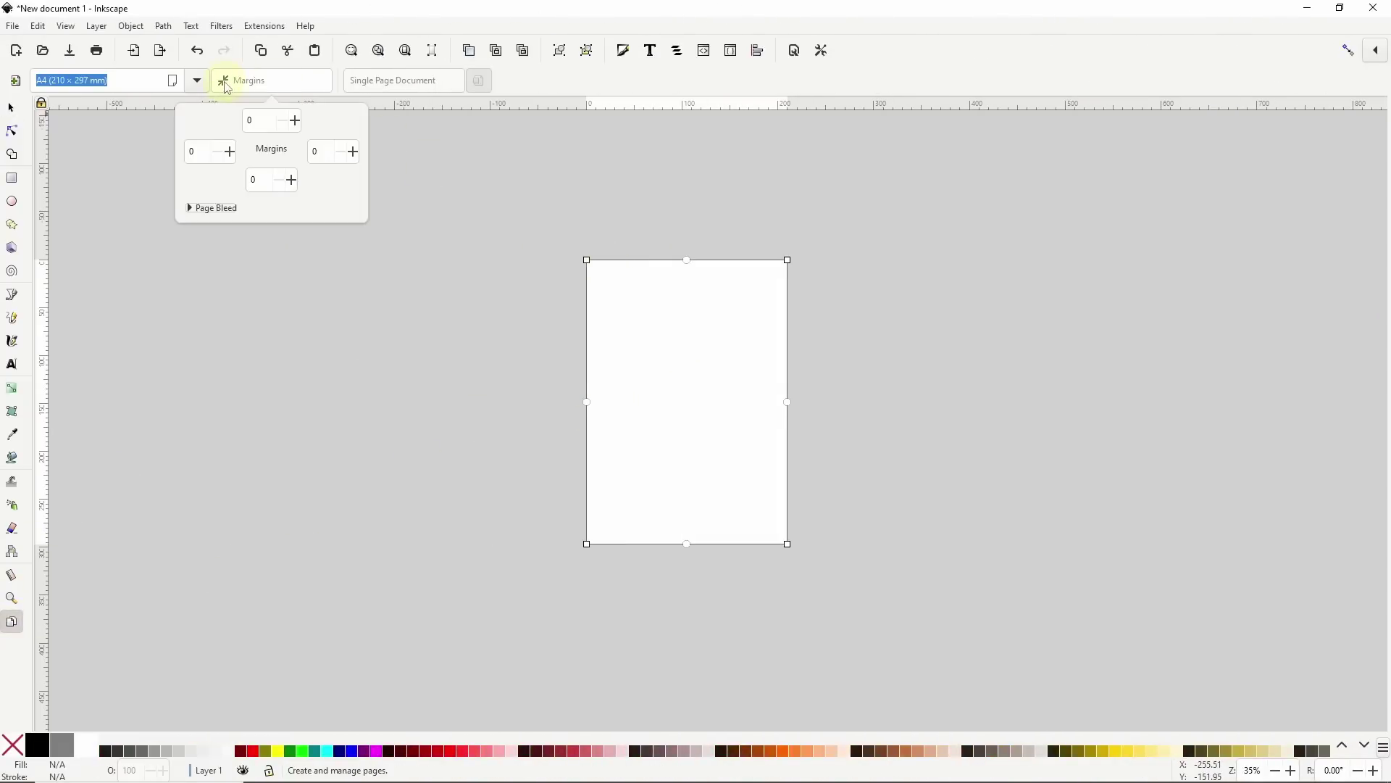
{"action": "left_click", "coordinate": [293, 129]}
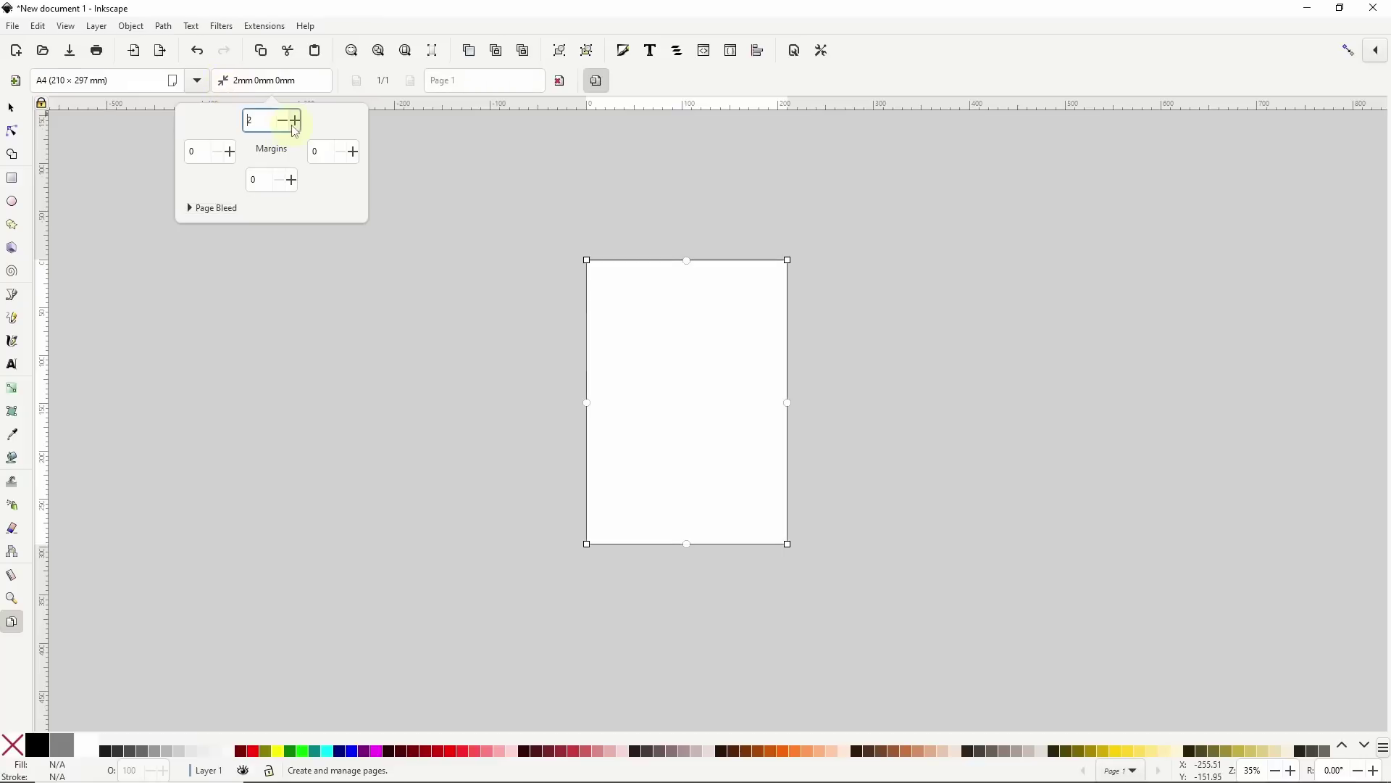
{"action": "left_click", "coordinate": [230, 151]}
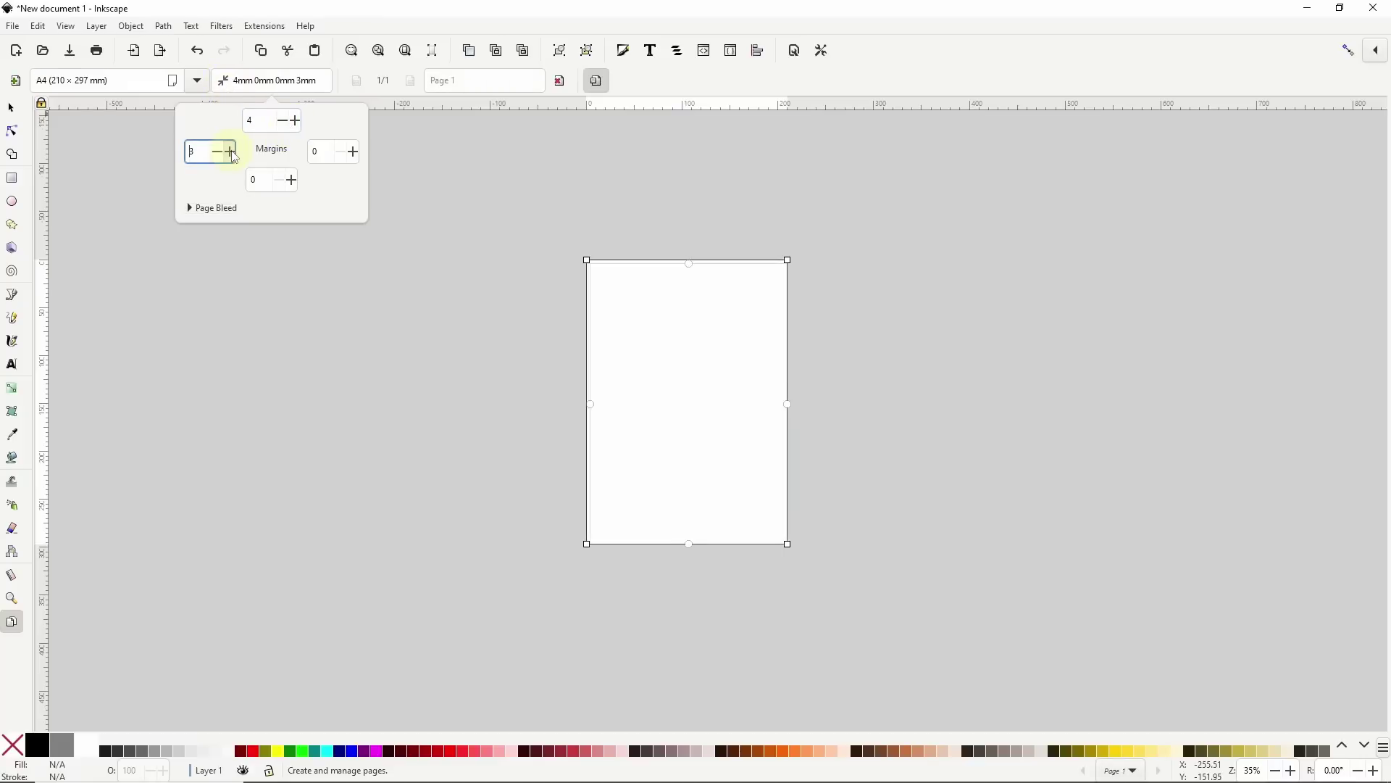
{"action": "left_click", "coordinate": [302, 180]}
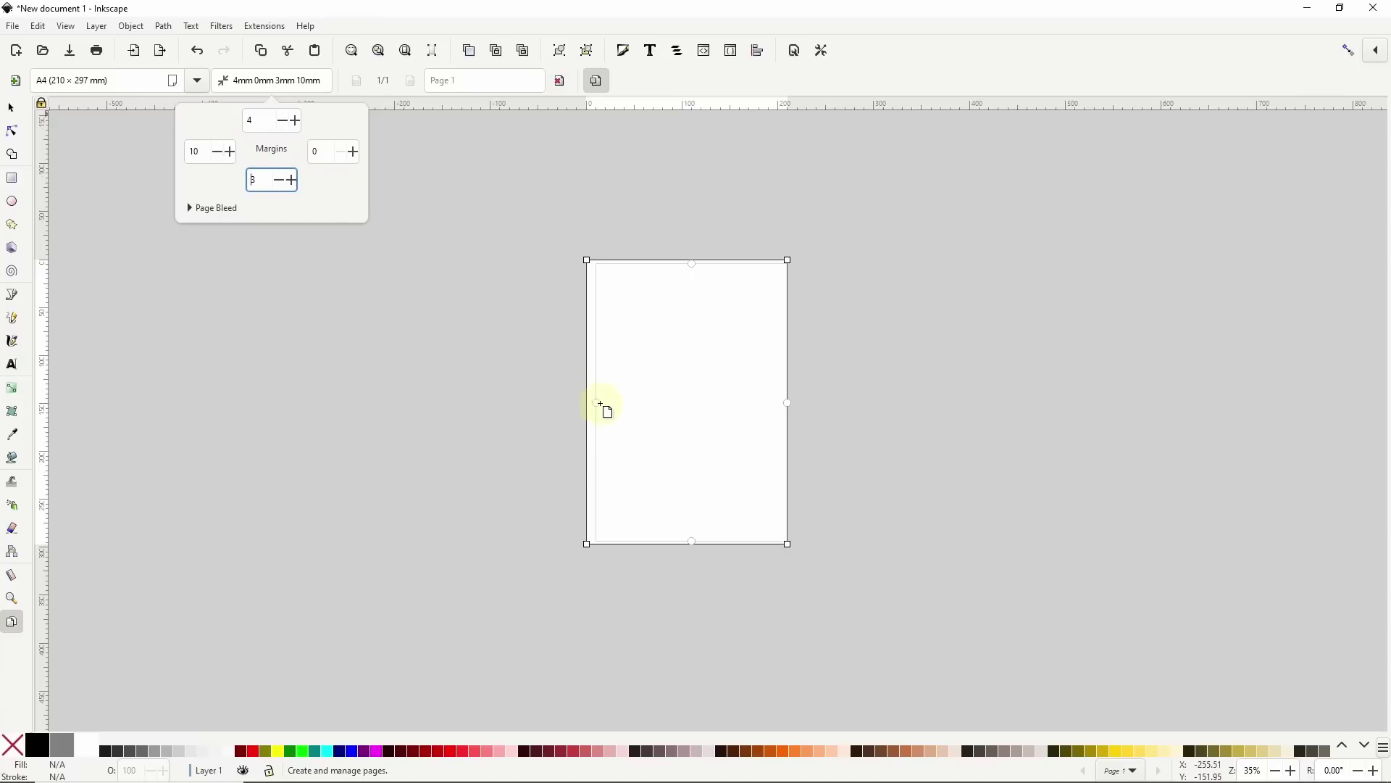
Drag the margin handles to about 13.83 mm top, 14.36 mm right and 15.1 mm bottom
{"action": "left_click_drag", "start_coordinate": [788, 404], "coordinate": [774, 403]}
{"action": "left_click_drag", "start_coordinate": [687, 265], "coordinate": [687, 274]}
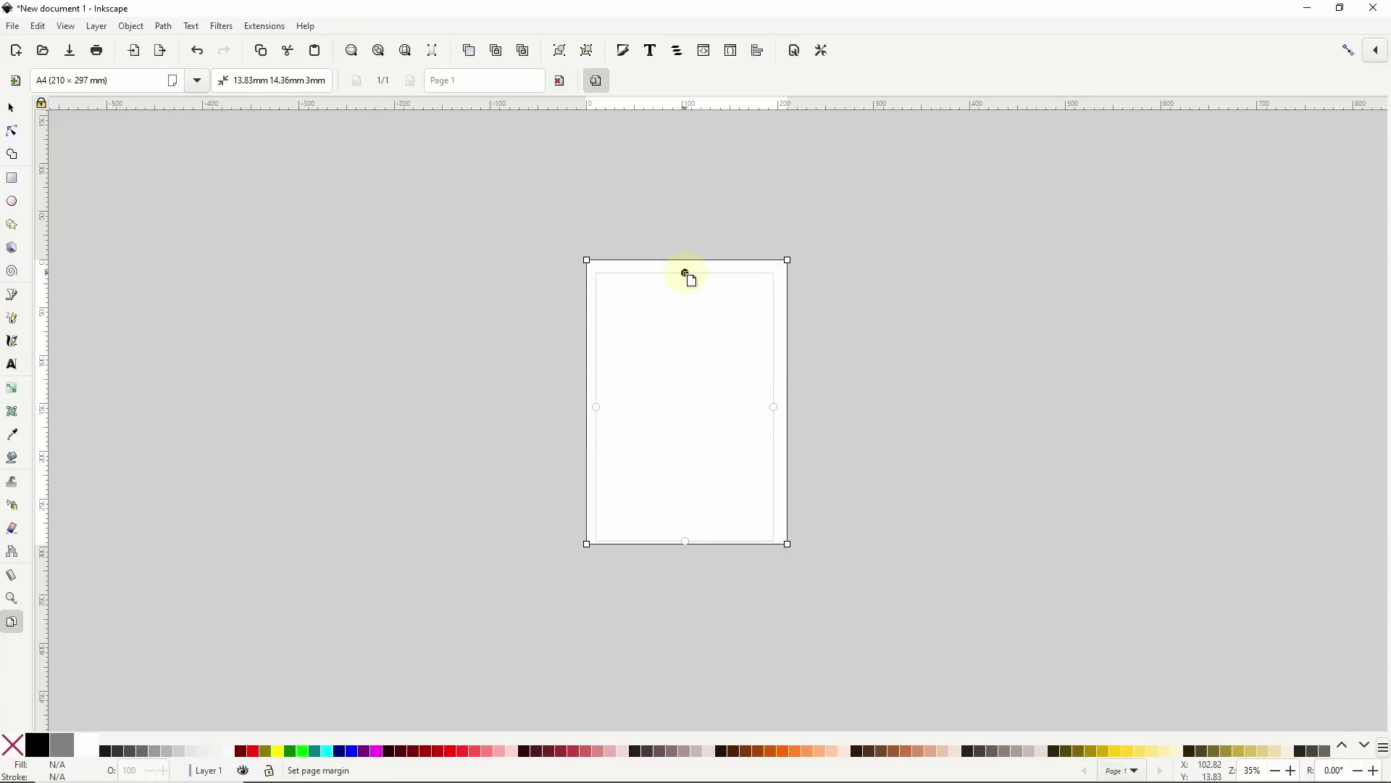
{"action": "left_click_drag", "start_coordinate": [687, 541], "coordinate": [688, 530]}
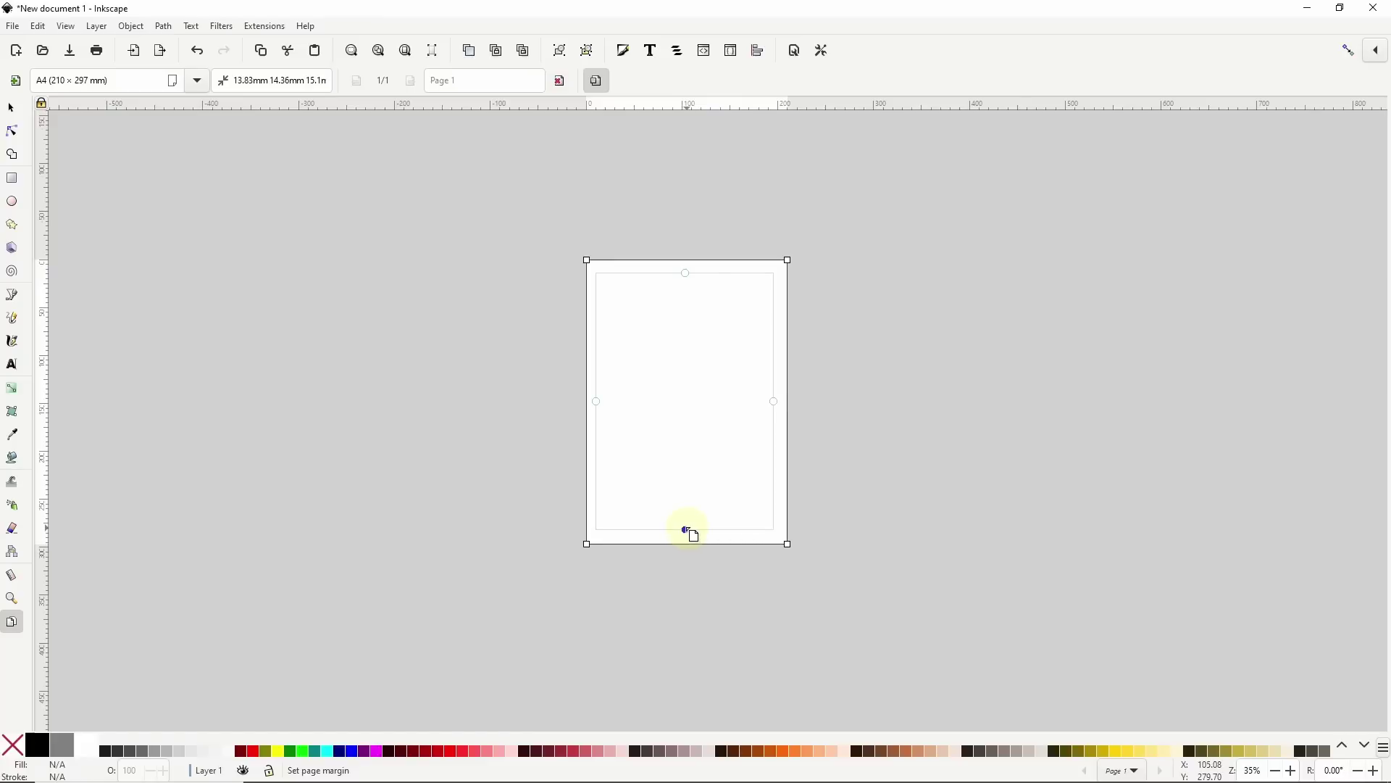
{"action": "scroll", "coordinate": [687, 529], "scroll_direction": "up", "scroll_amount": 1}
{"action": "scroll", "coordinate": [695, 479], "scroll_direction": "up", "scroll_amount": 2}
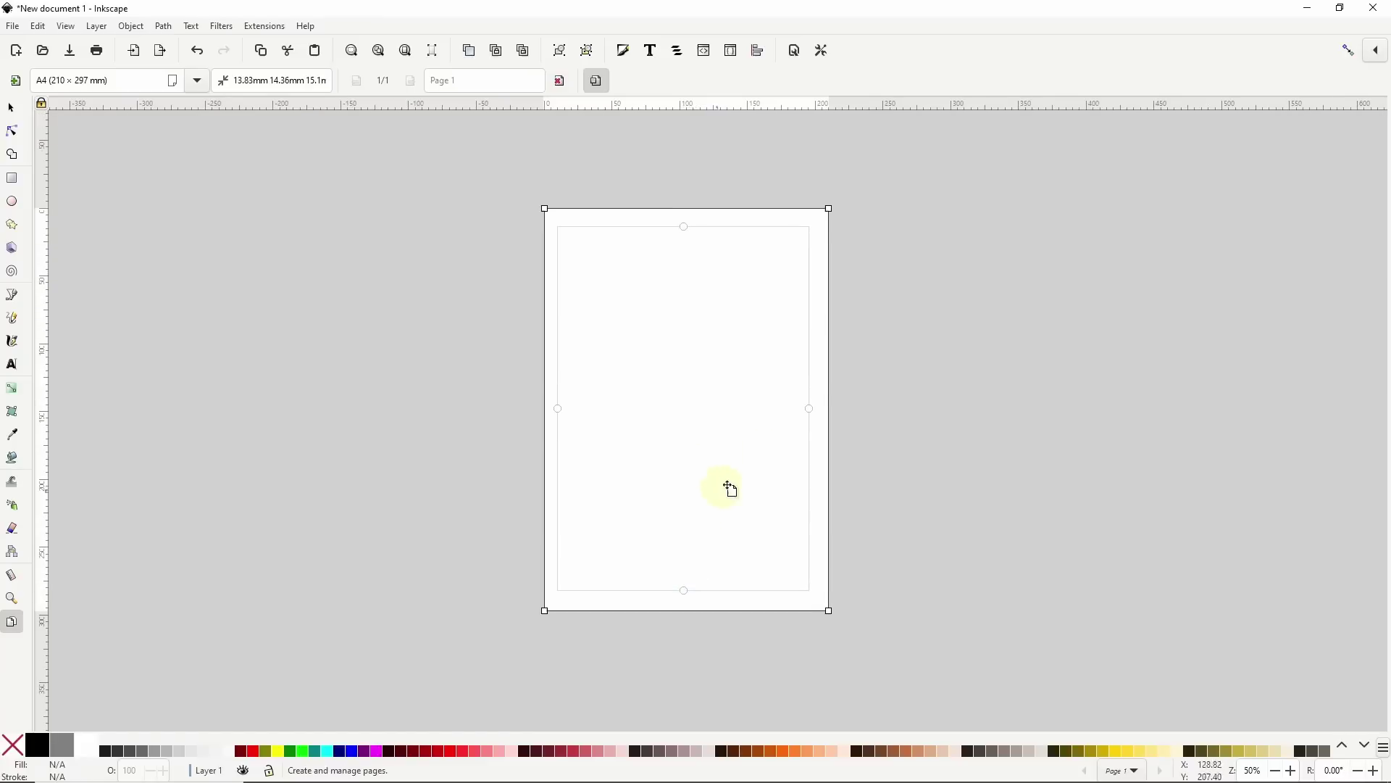
Enable advanced snapping to page borders and margins, then draw a rectangle from the margin corner
{"action": "left_click", "coordinate": [1376, 54]}
{"action": "left_click", "coordinate": [1302, 177]}
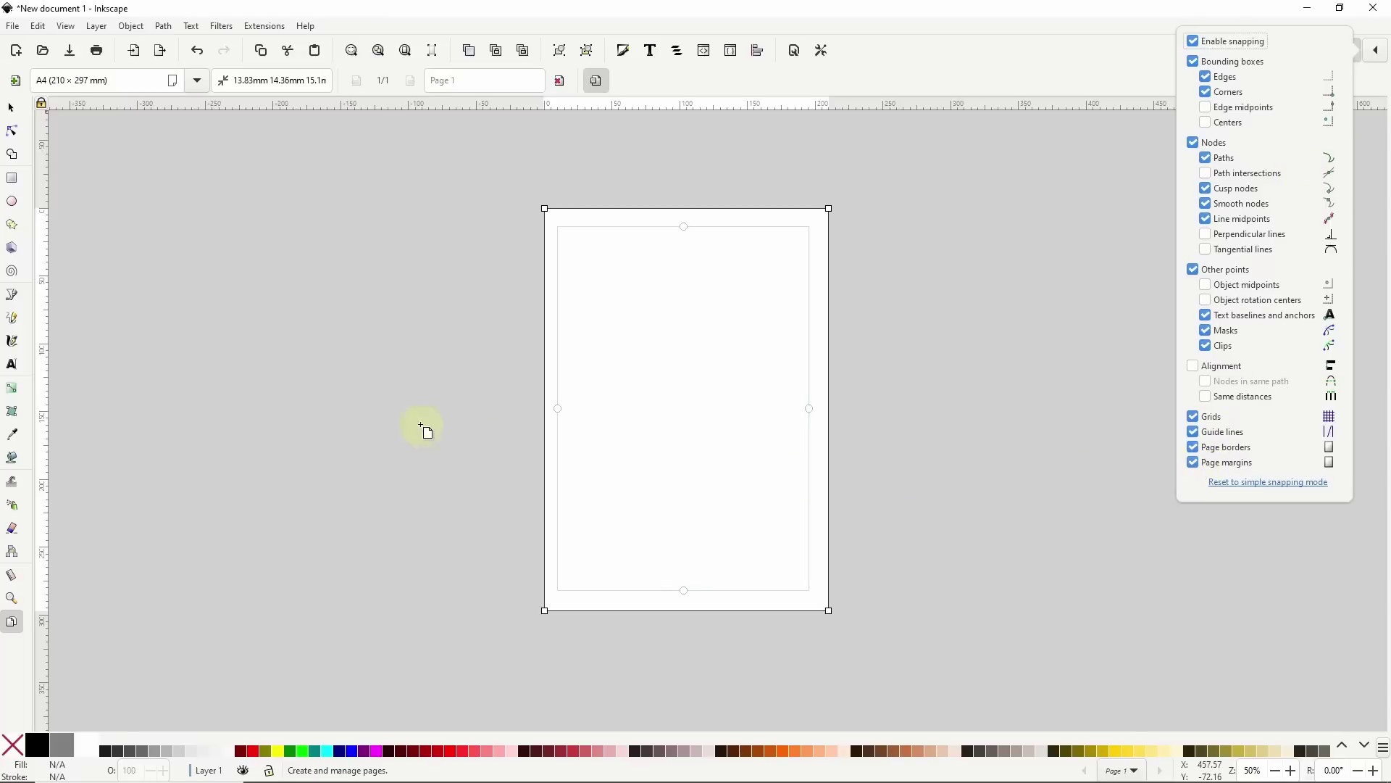
{"action": "left_click", "coordinate": [12, 177]}
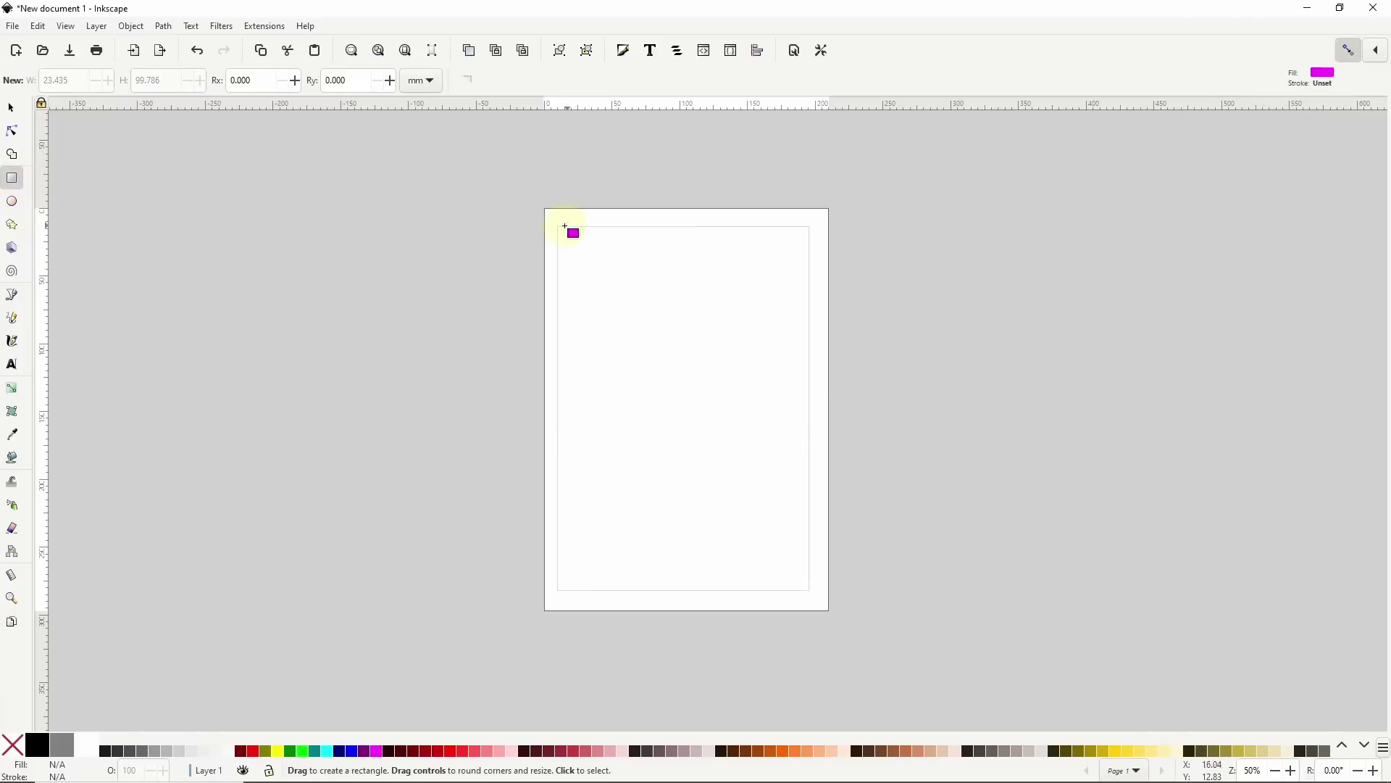
{"action": "left_click_drag", "start_coordinate": [560, 228], "coordinate": [816, 596]}
Fit the page in view, pick the Text tool and filter fonts to the Document Fonts collection
{"action": "key", "text": "s"}
{"action": "left_click", "coordinate": [336, 367]}
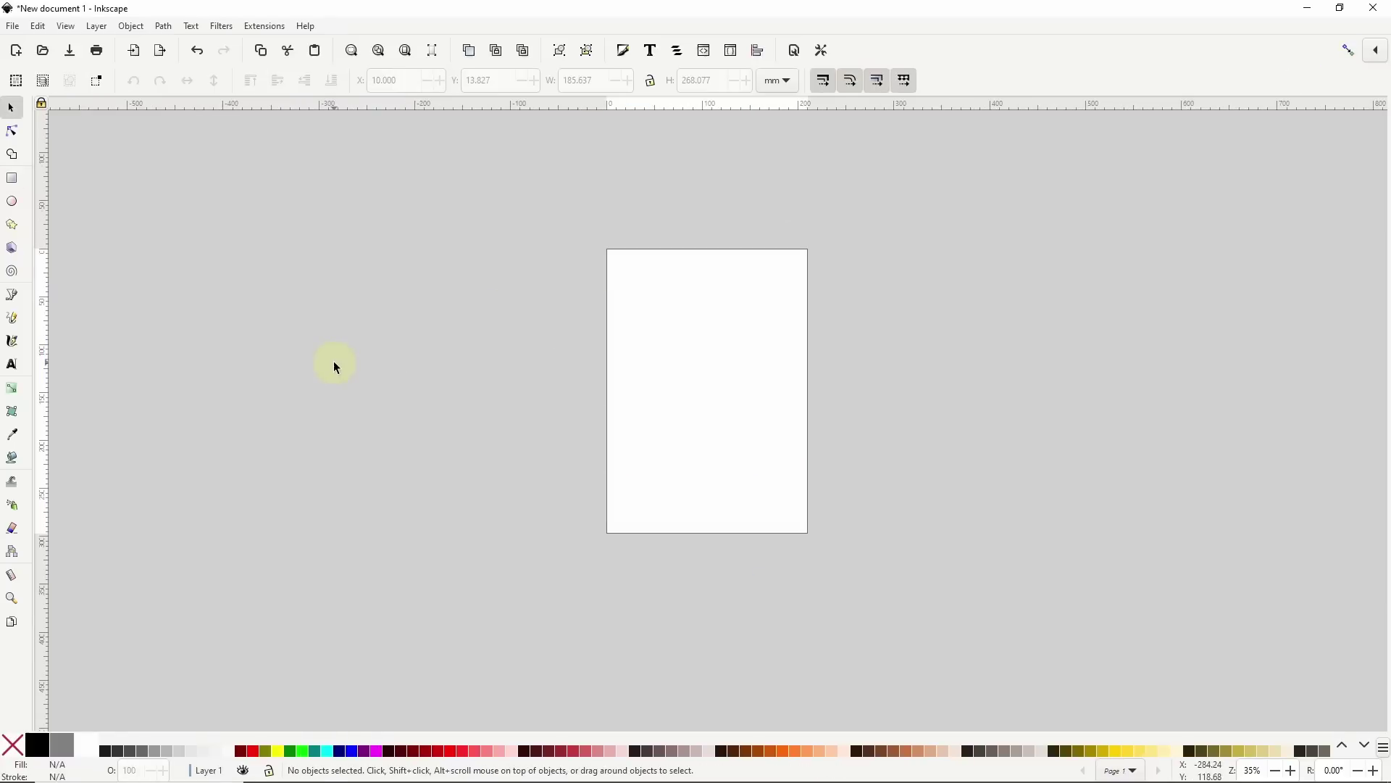
{"action": "left_click", "coordinate": [16, 371]}
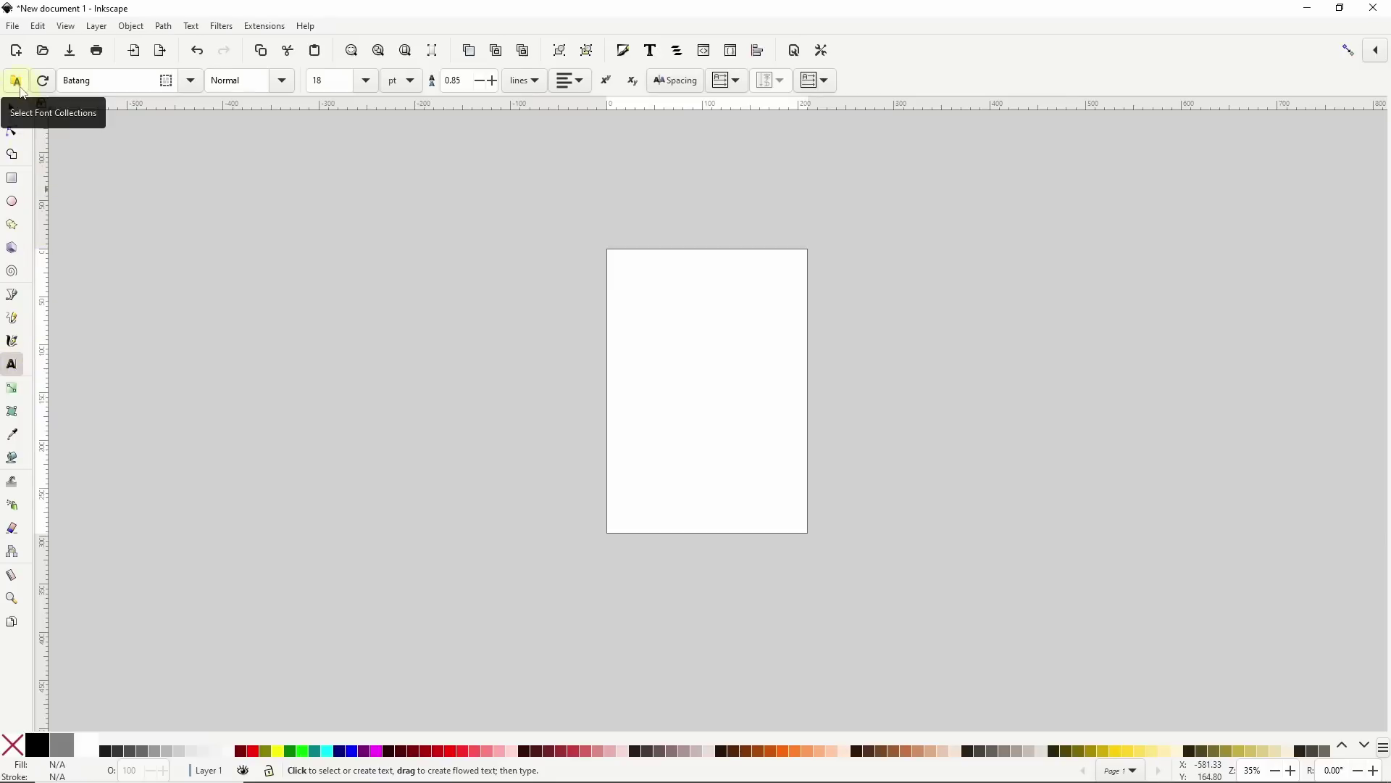
{"action": "left_click", "coordinate": [16, 81]}
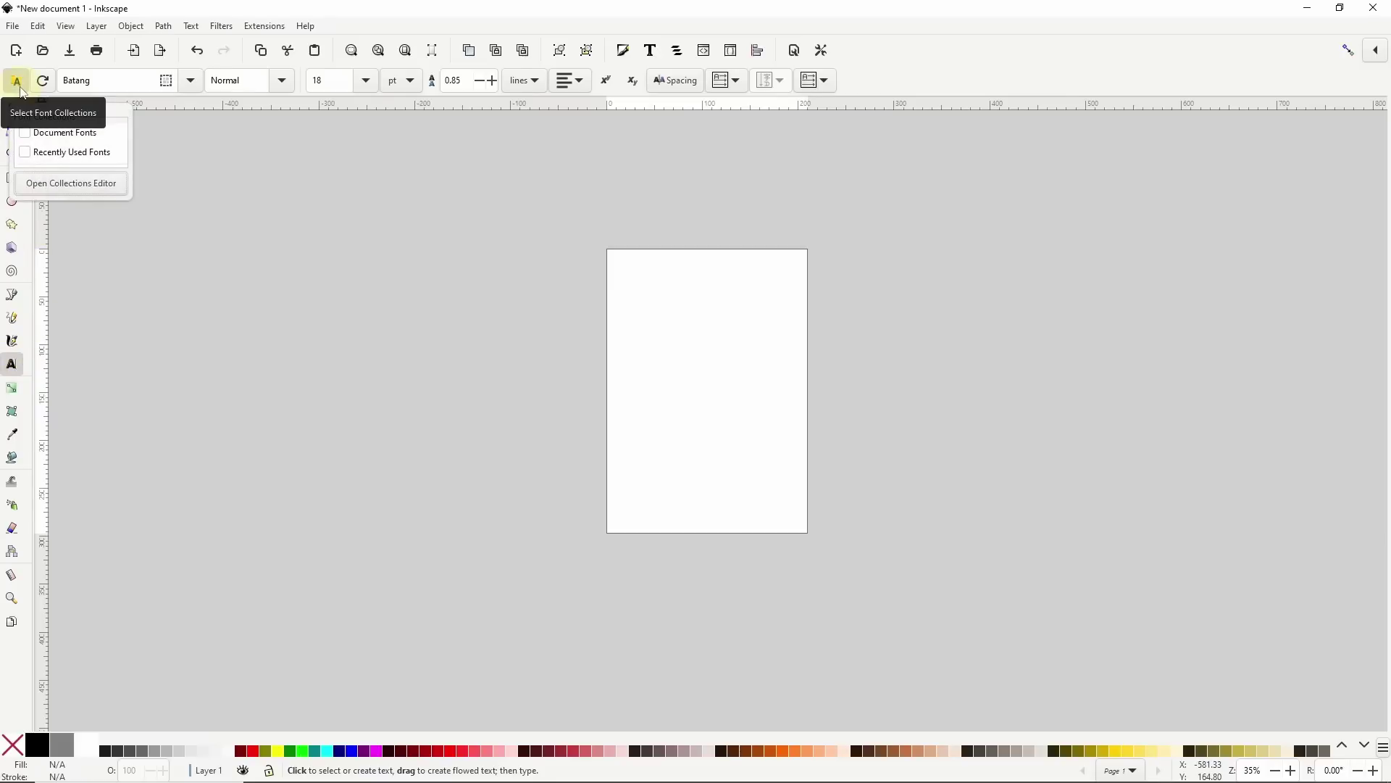
{"action": "left_click", "coordinate": [45, 134]}
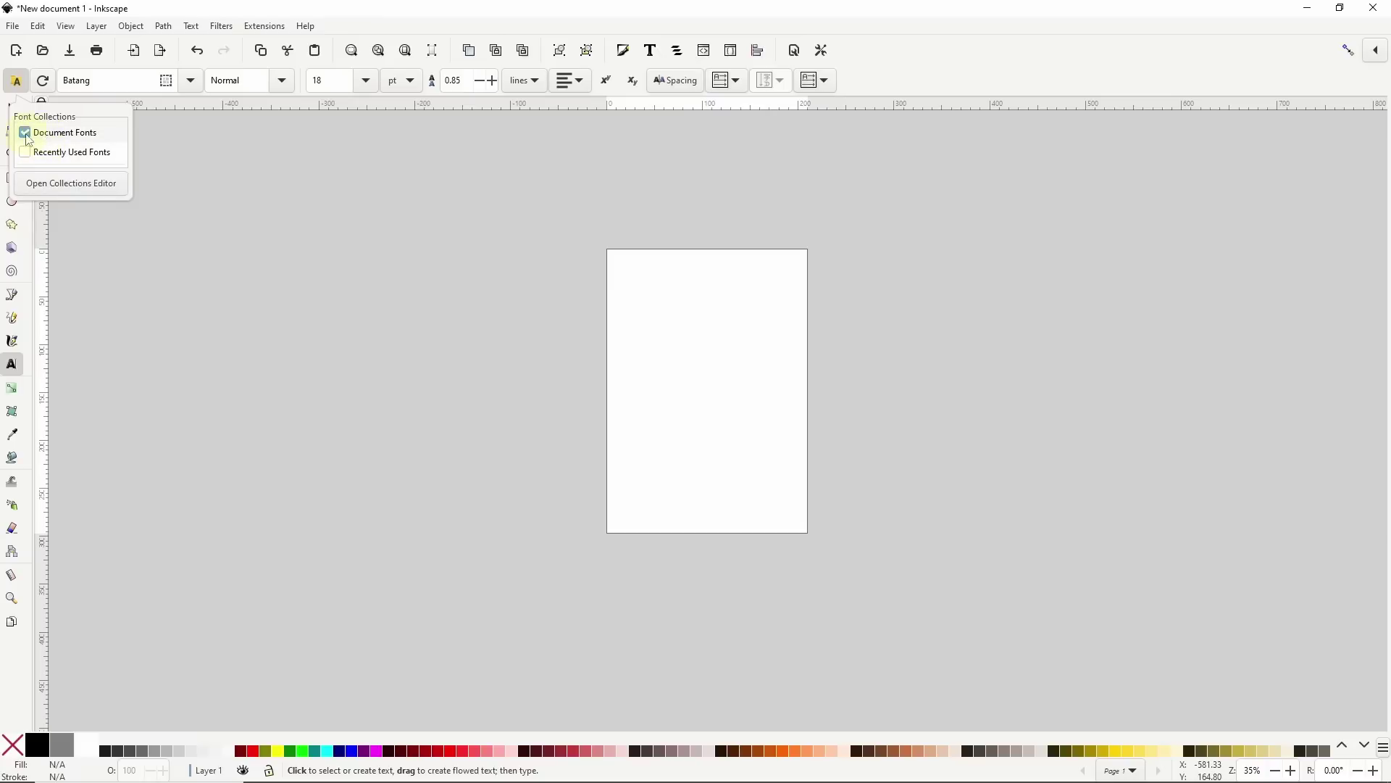
{"action": "left_click", "coordinate": [22, 92]}
Inspect the filtered font family list, then untick the Document Fonts collection filter
{"action": "left_click", "coordinate": [92, 86]}
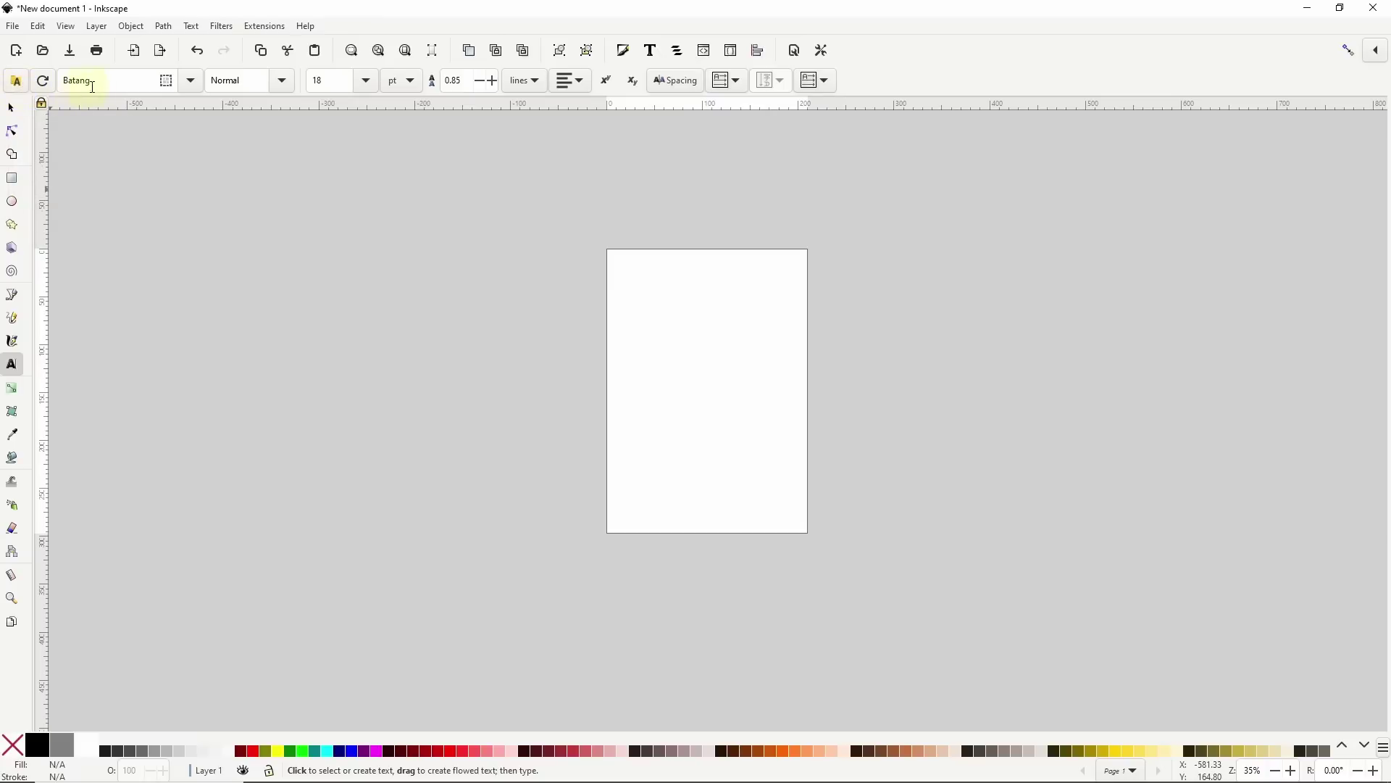
{"action": "left_click", "coordinate": [192, 81]}
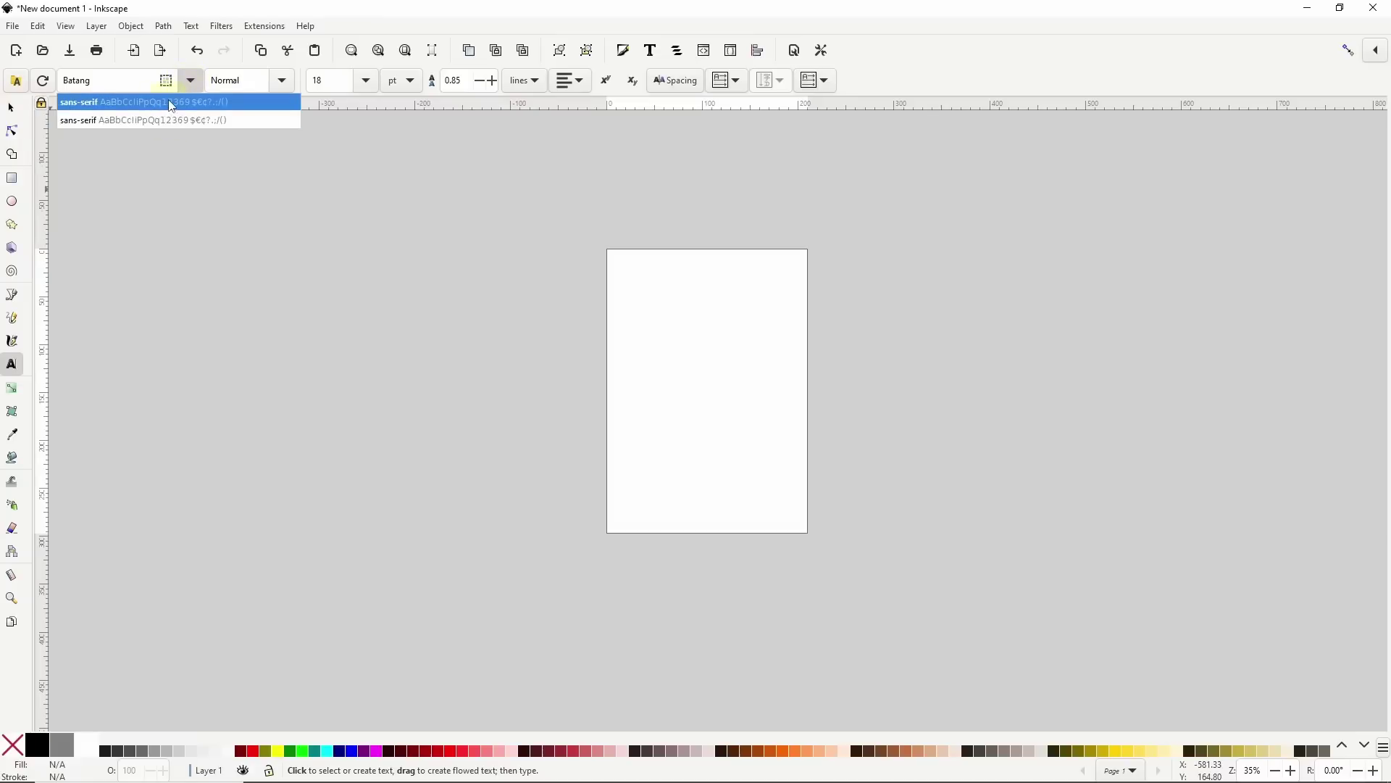
{"action": "left_click", "coordinate": [16, 82]}
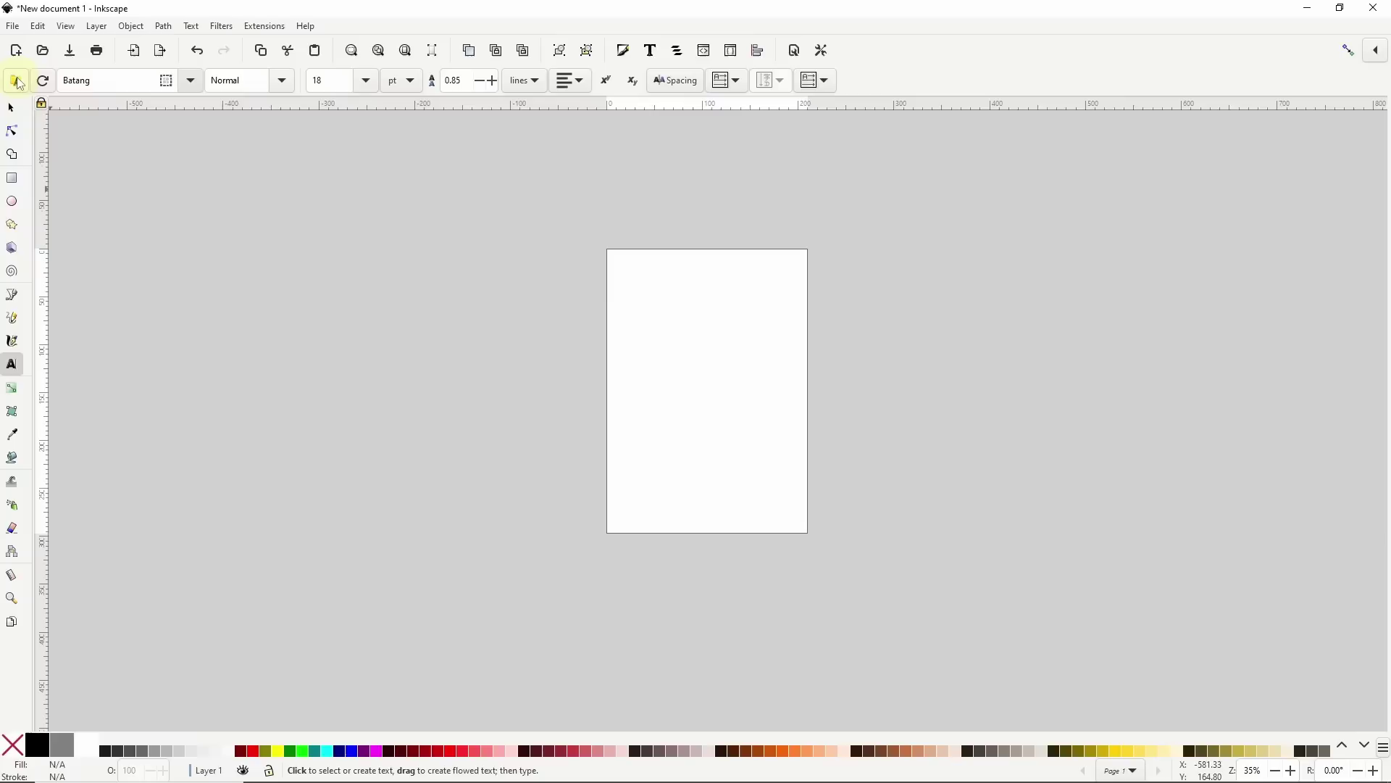
{"action": "left_click", "coordinate": [15, 81]}
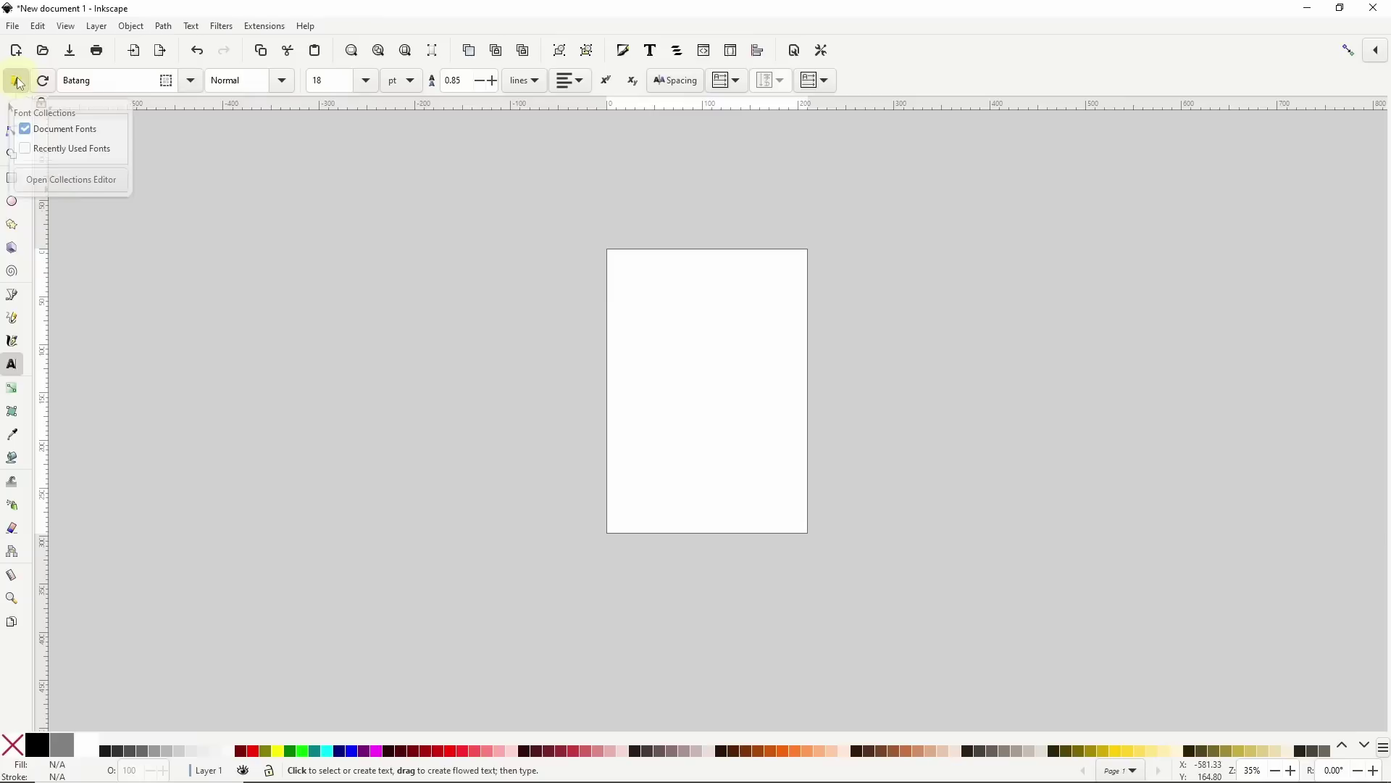
{"action": "left_click", "coordinate": [25, 133]}
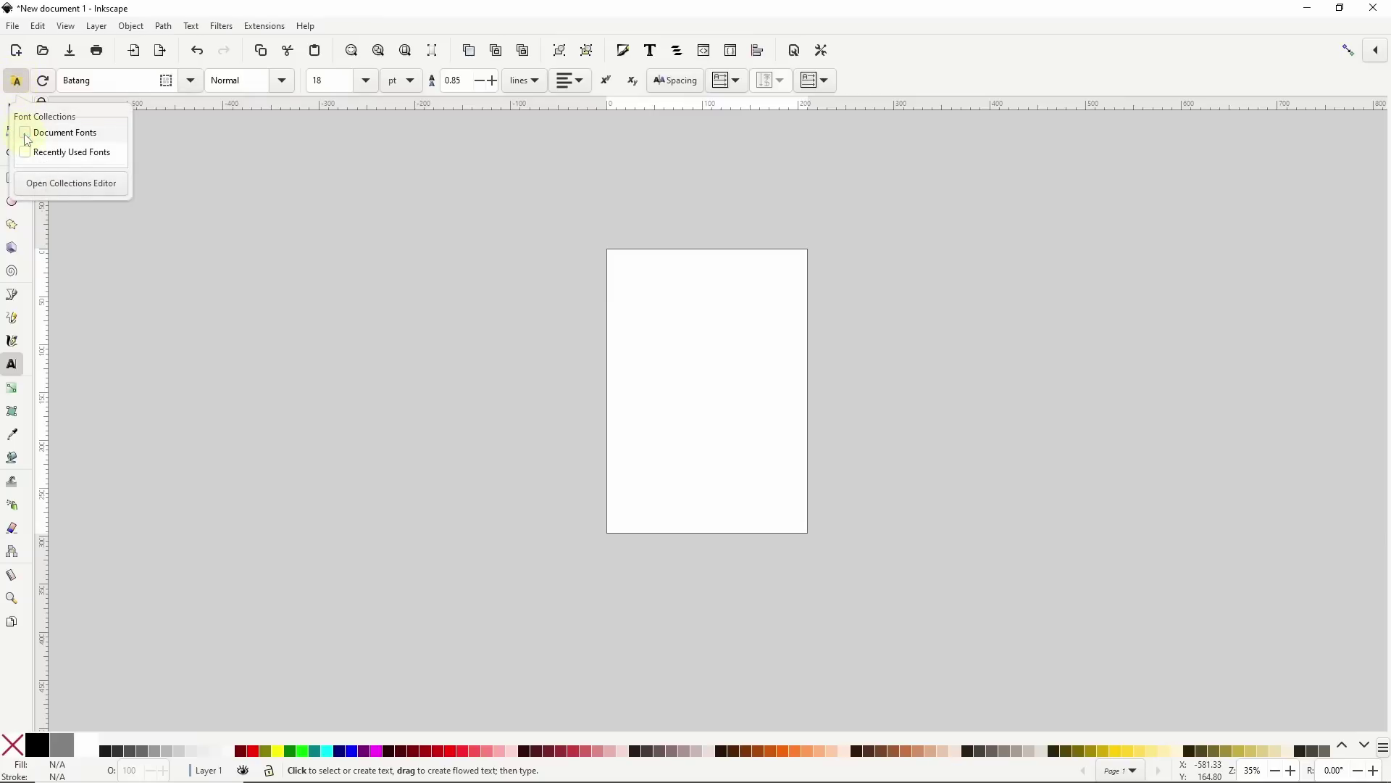
In the Font Collections editor, add a new empty collection called 'My Fonts'
{"action": "left_click", "coordinate": [86, 190]}
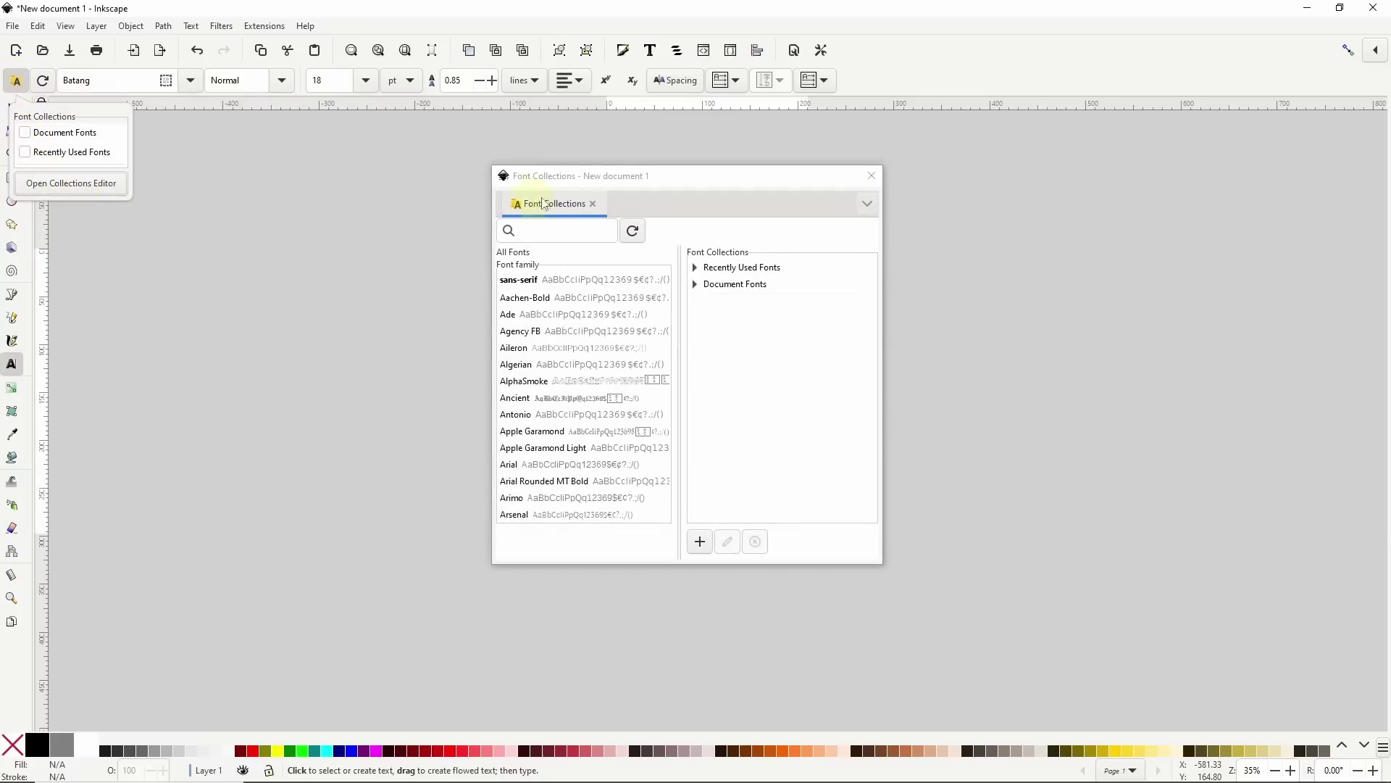
{"action": "left_click", "coordinate": [579, 178]}
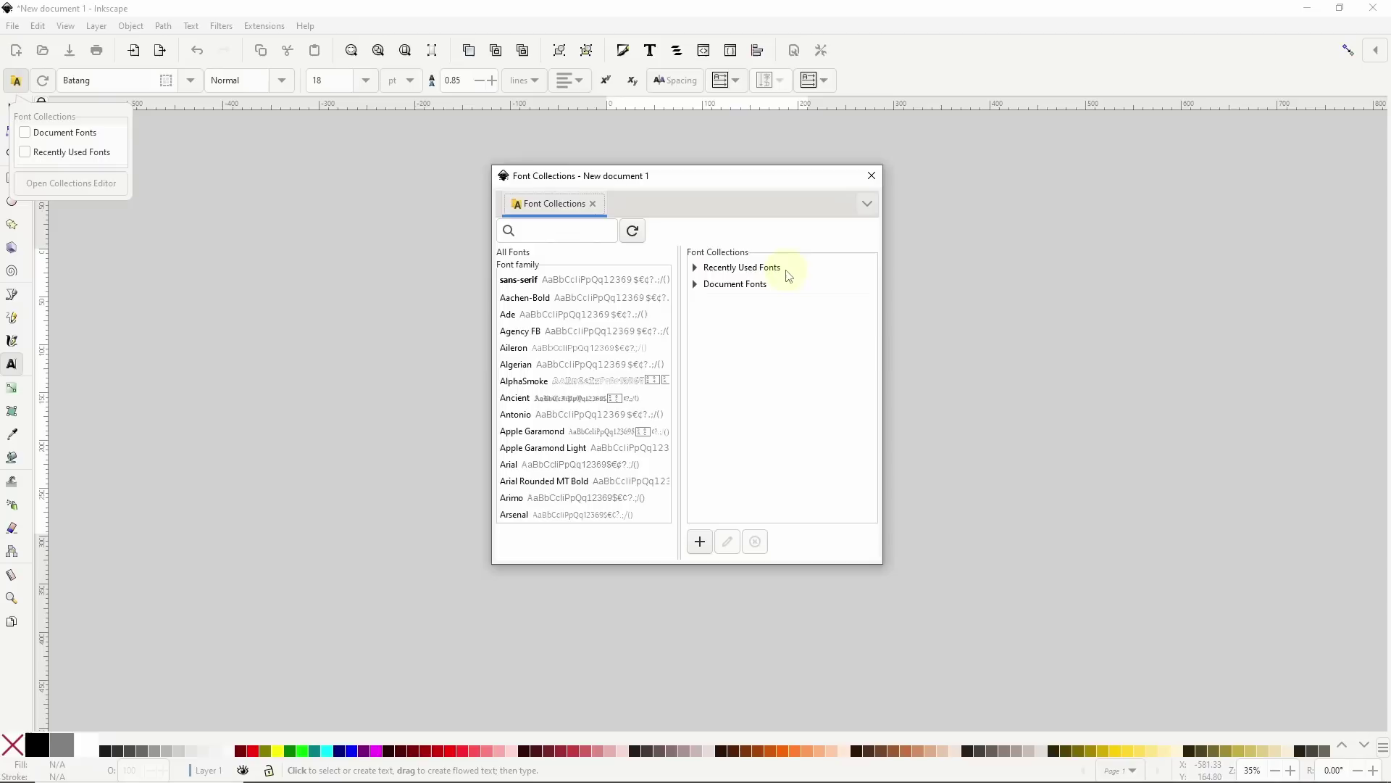
{"action": "left_click", "coordinate": [702, 542]}
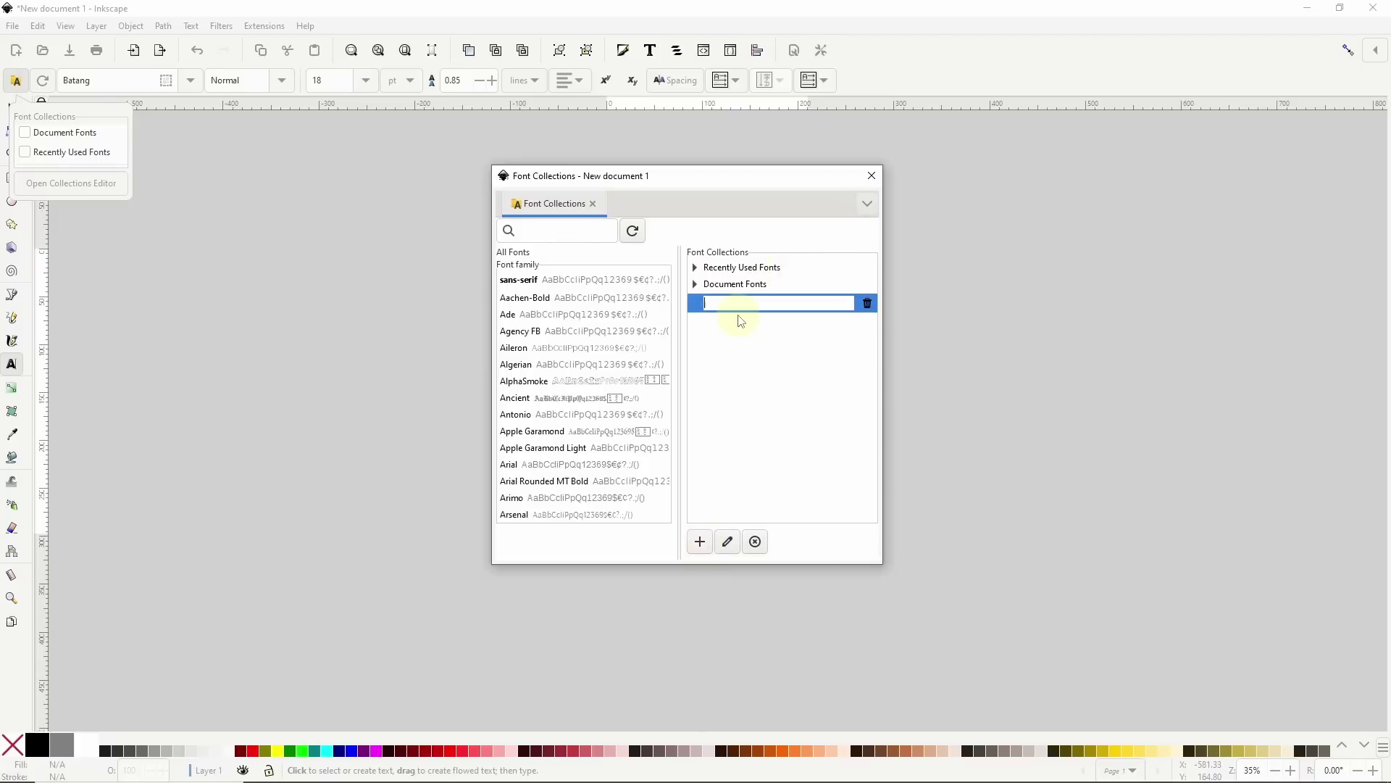
{"action": "key", "text": "Return"}
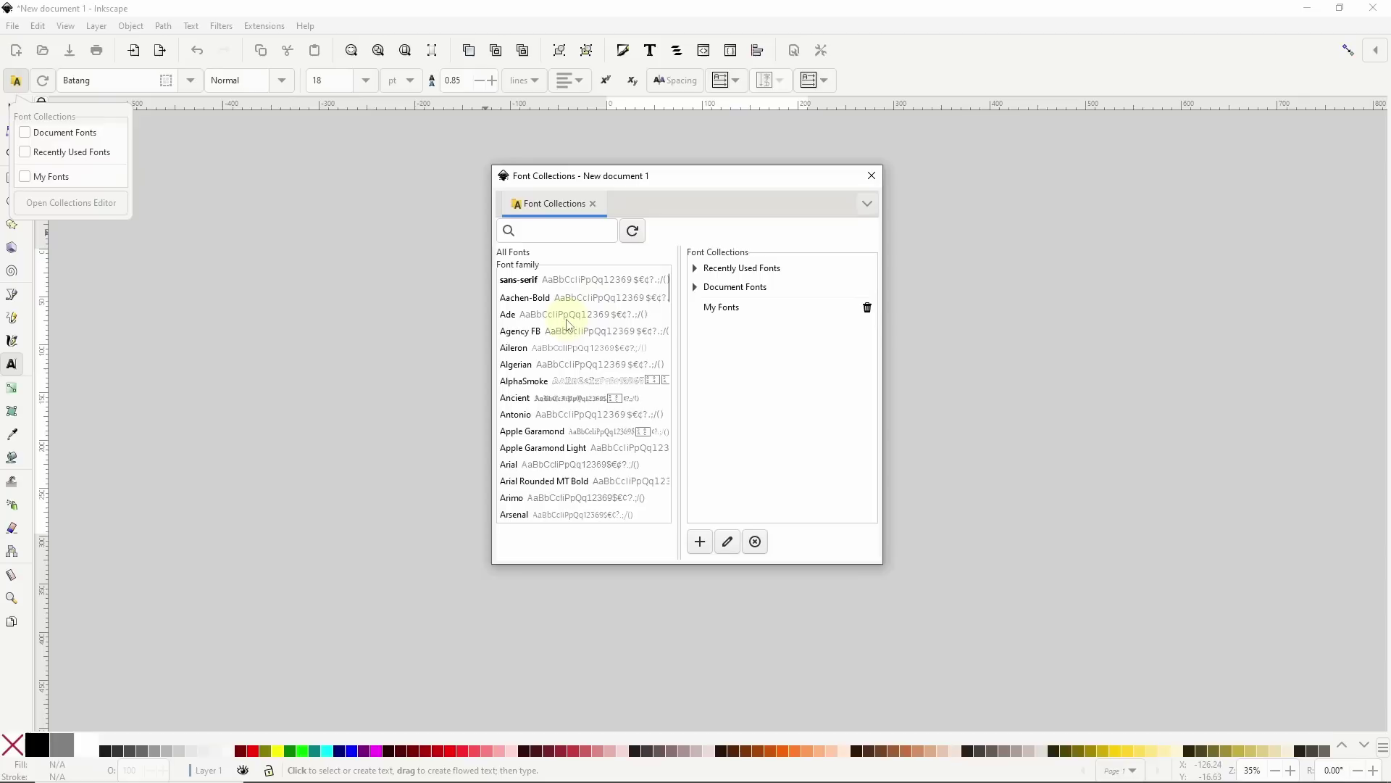
Drag Ade, Algerian, Californian FB and Montserrat (found by searching 'mon') into My Fonts, then clear the search
{"action": "left_click", "coordinate": [530, 313]}
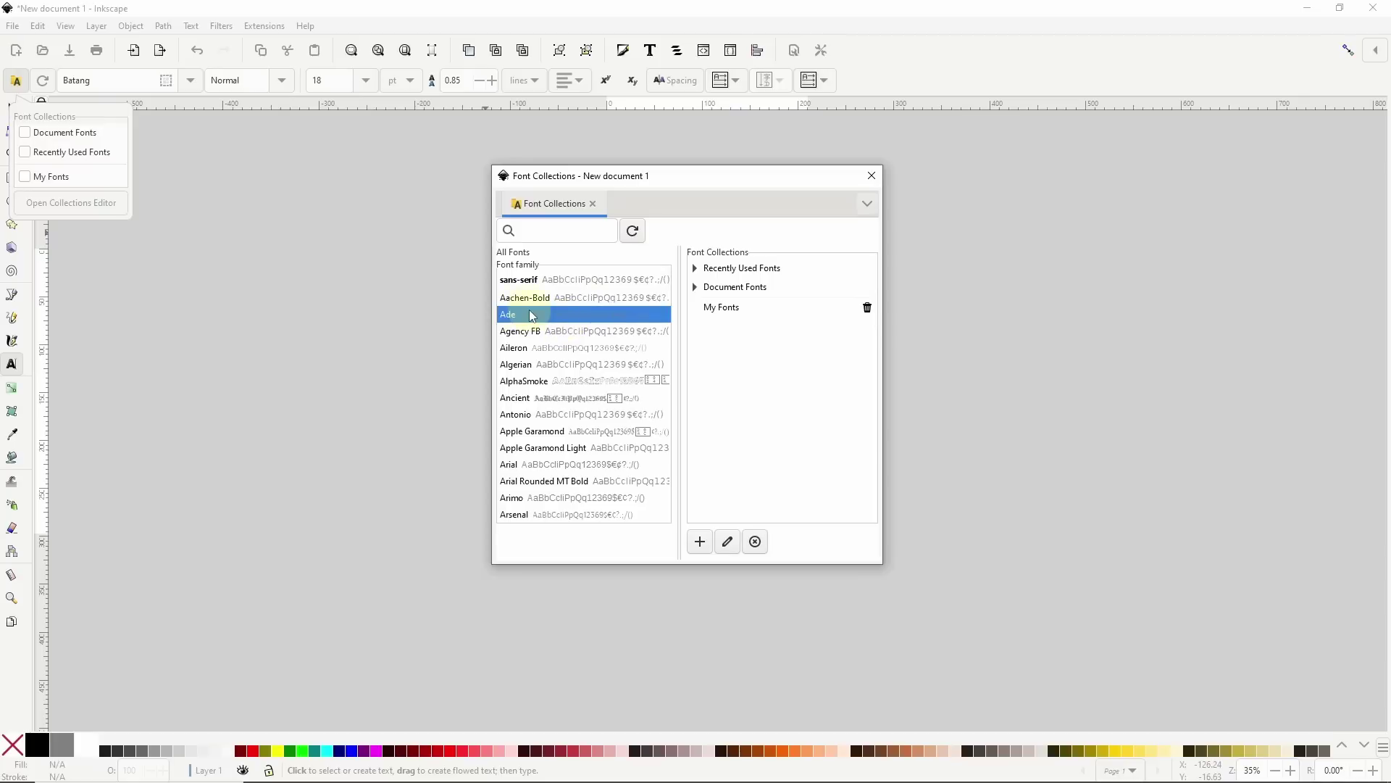
{"action": "left_click_drag", "start_coordinate": [532, 316], "coordinate": [729, 313]}
{"action": "left_click_drag", "start_coordinate": [536, 368], "coordinate": [721, 306]}
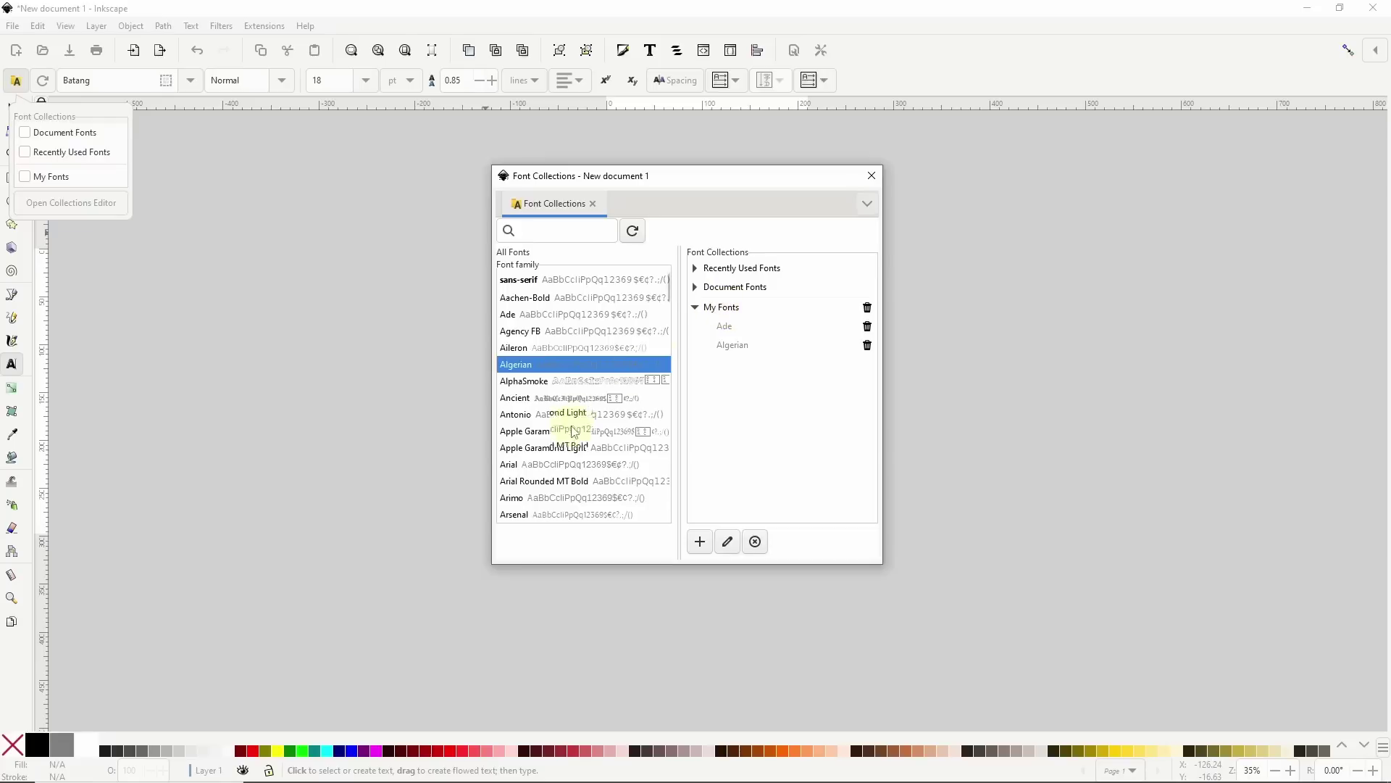
{"action": "scroll", "coordinate": [576, 438], "scroll_direction": "down", "scroll_amount": 10}
{"action": "left_click_drag", "start_coordinate": [525, 477], "coordinate": [732, 310]}
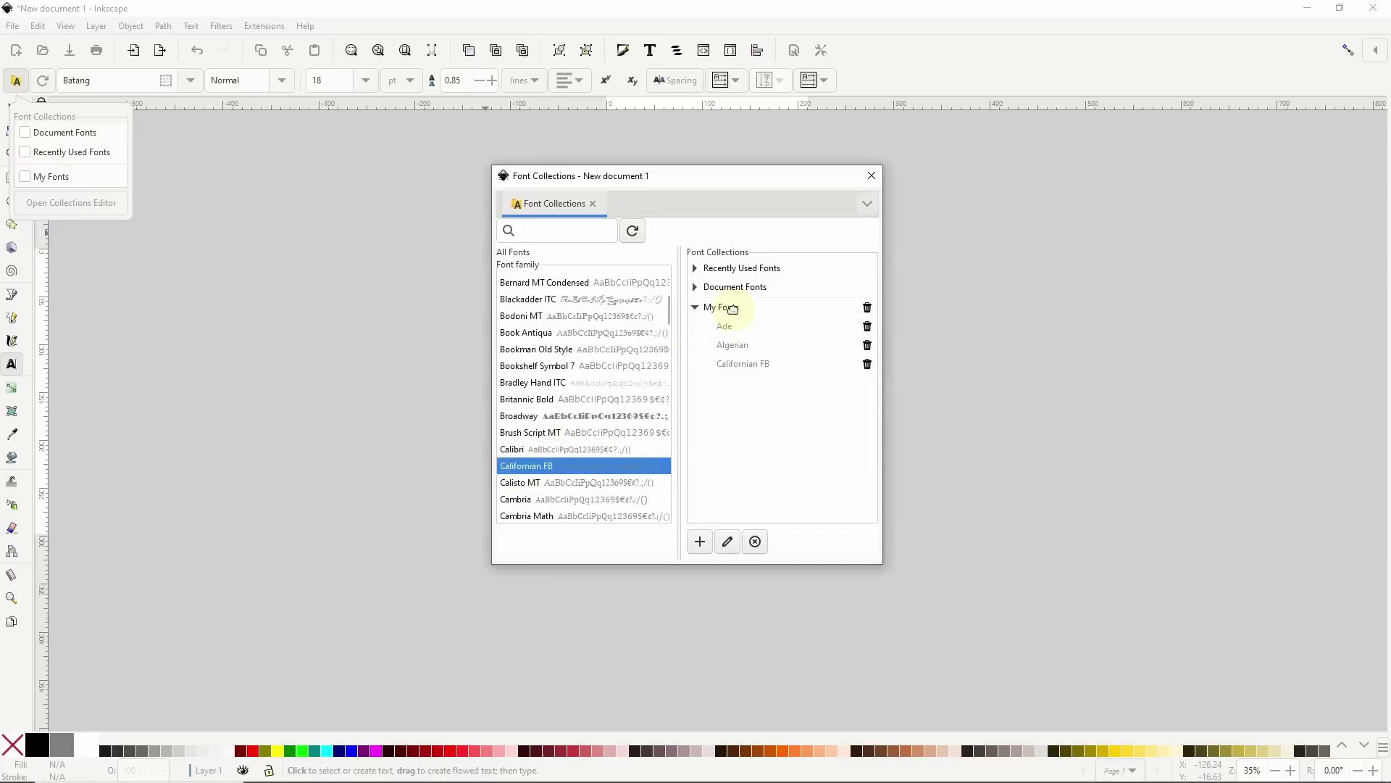
{"action": "left_click", "coordinate": [580, 230]}
{"action": "type", "text": "mon"}
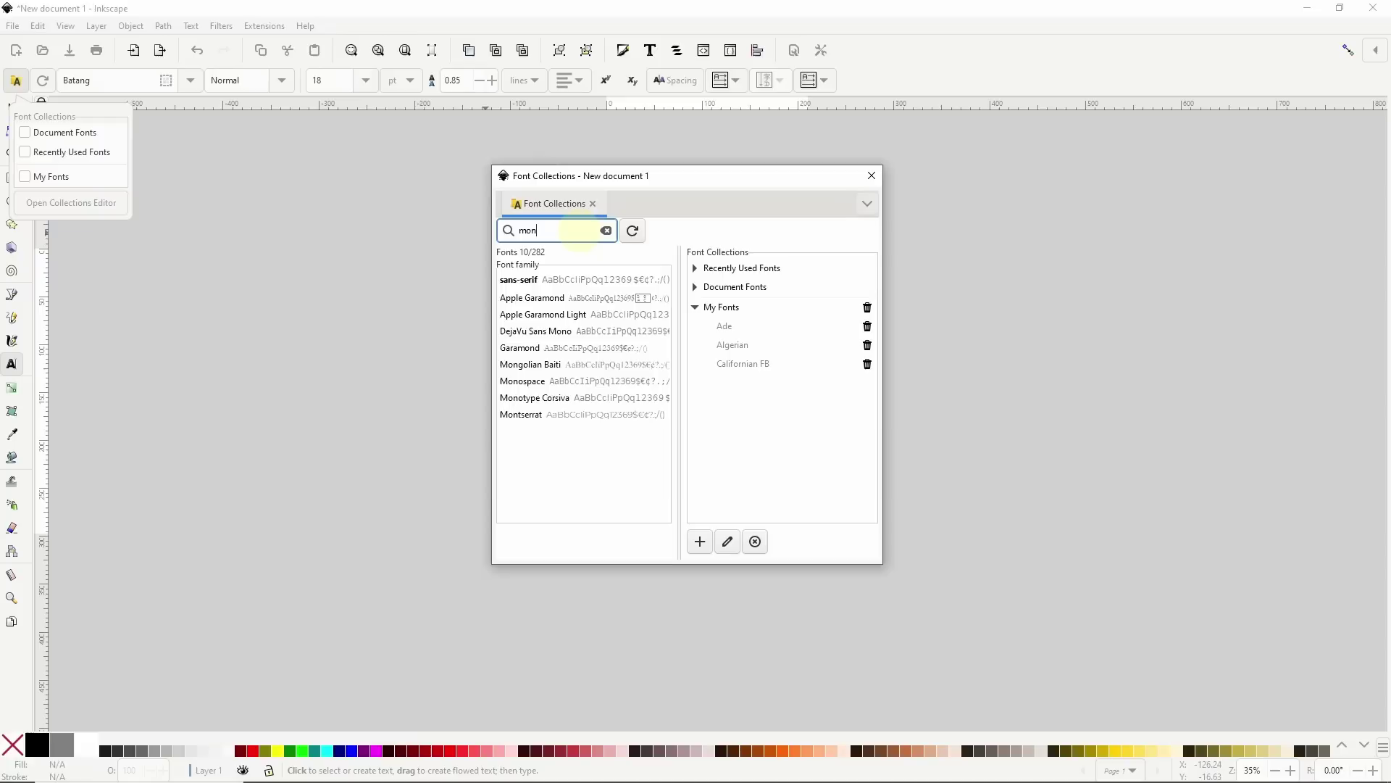
{"action": "left_click_drag", "start_coordinate": [526, 419], "coordinate": [718, 311]}
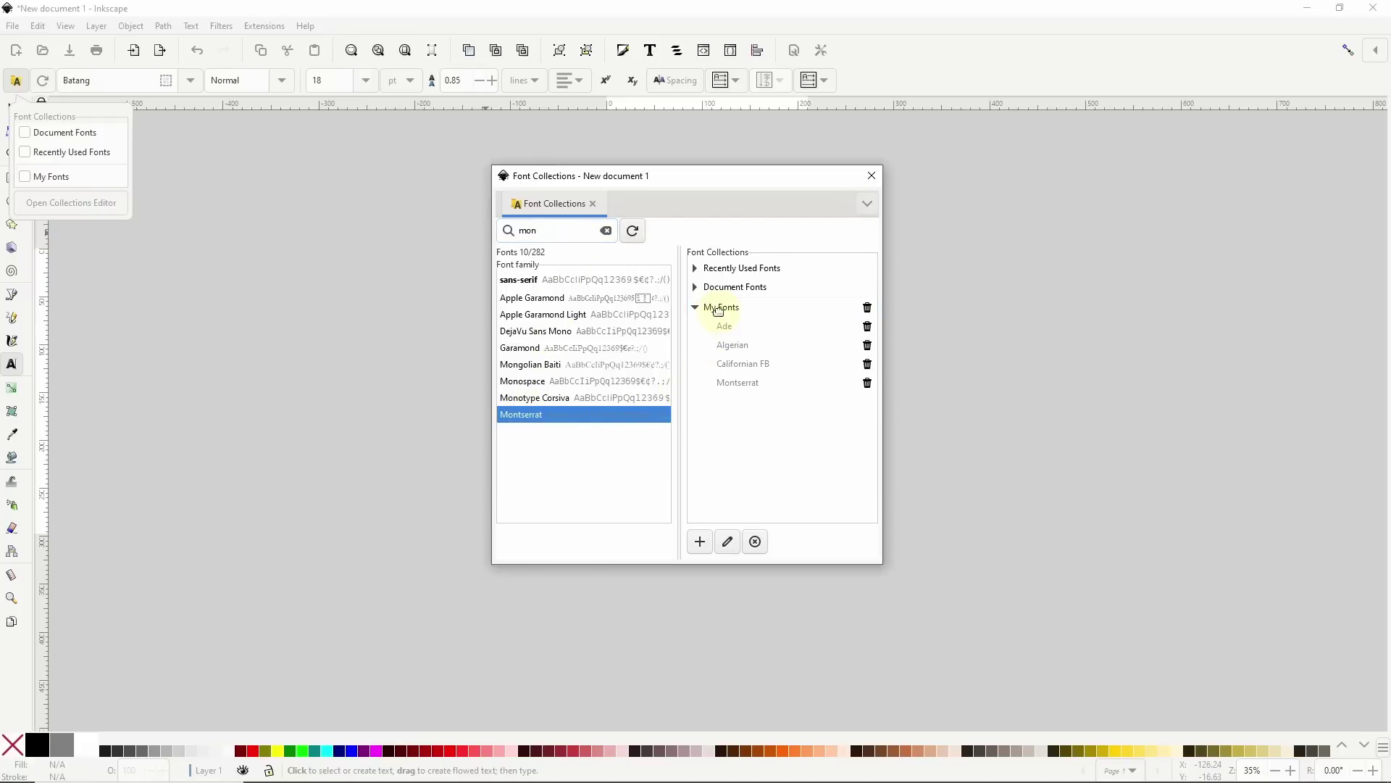
{"action": "left_click", "coordinate": [632, 233]}
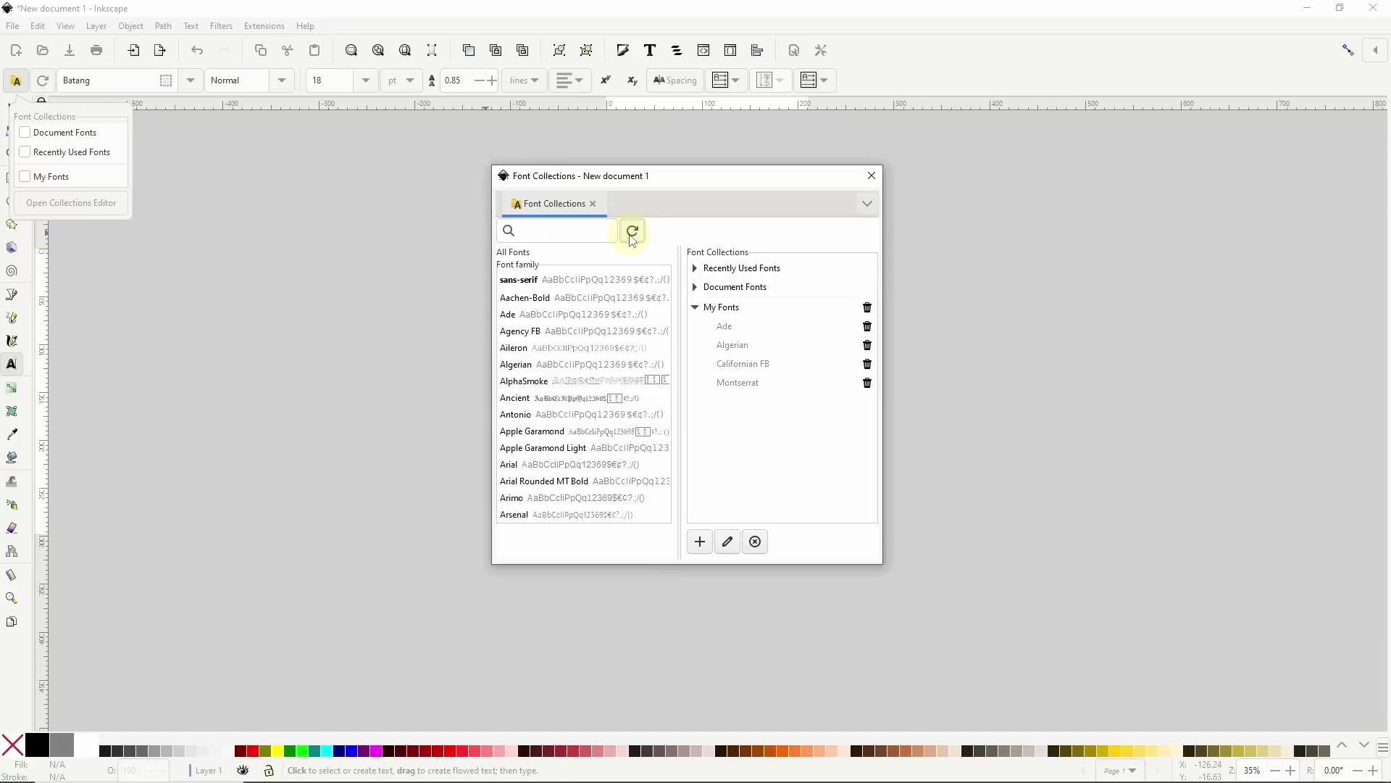
Delete Ade from My Fonts and restrict the font list to the My Fonts collection
{"action": "left_click", "coordinate": [738, 332]}
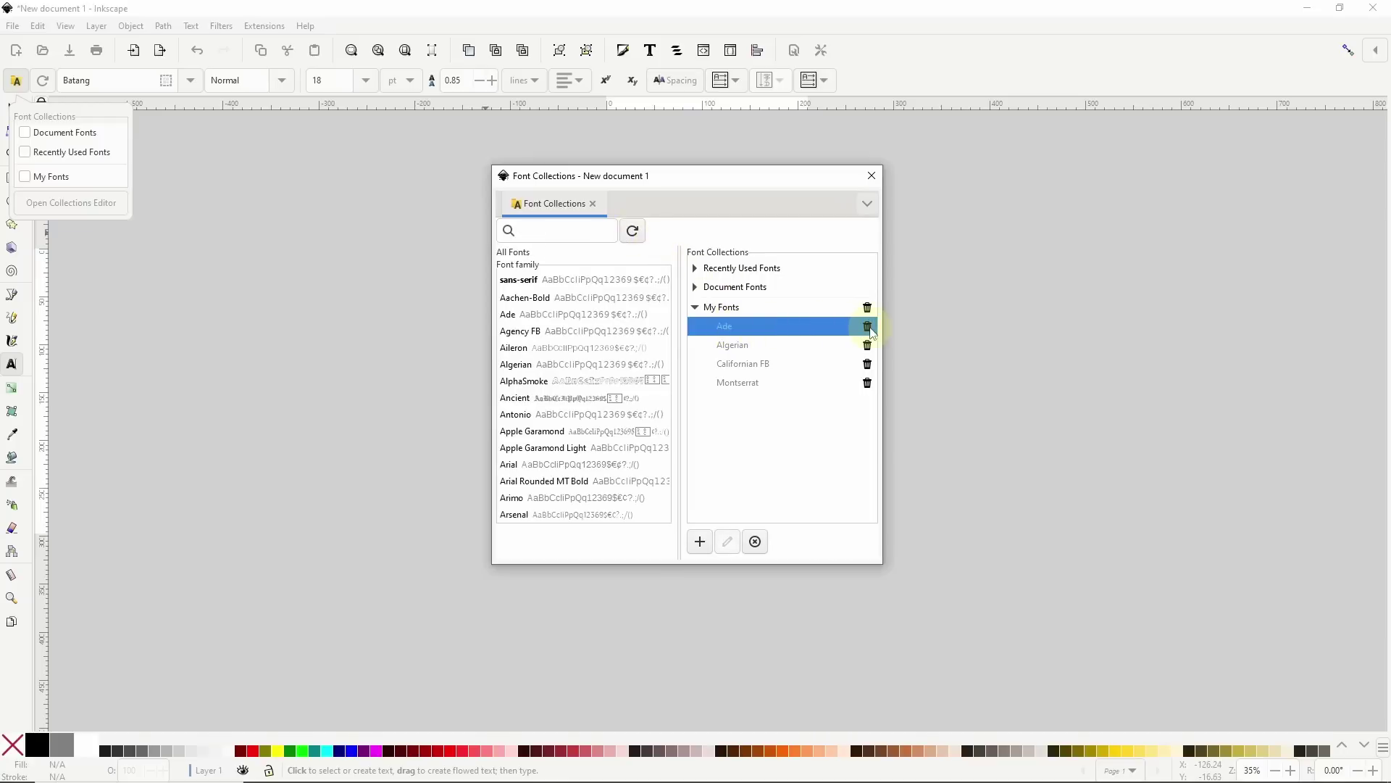
{"action": "left_click", "coordinate": [867, 328]}
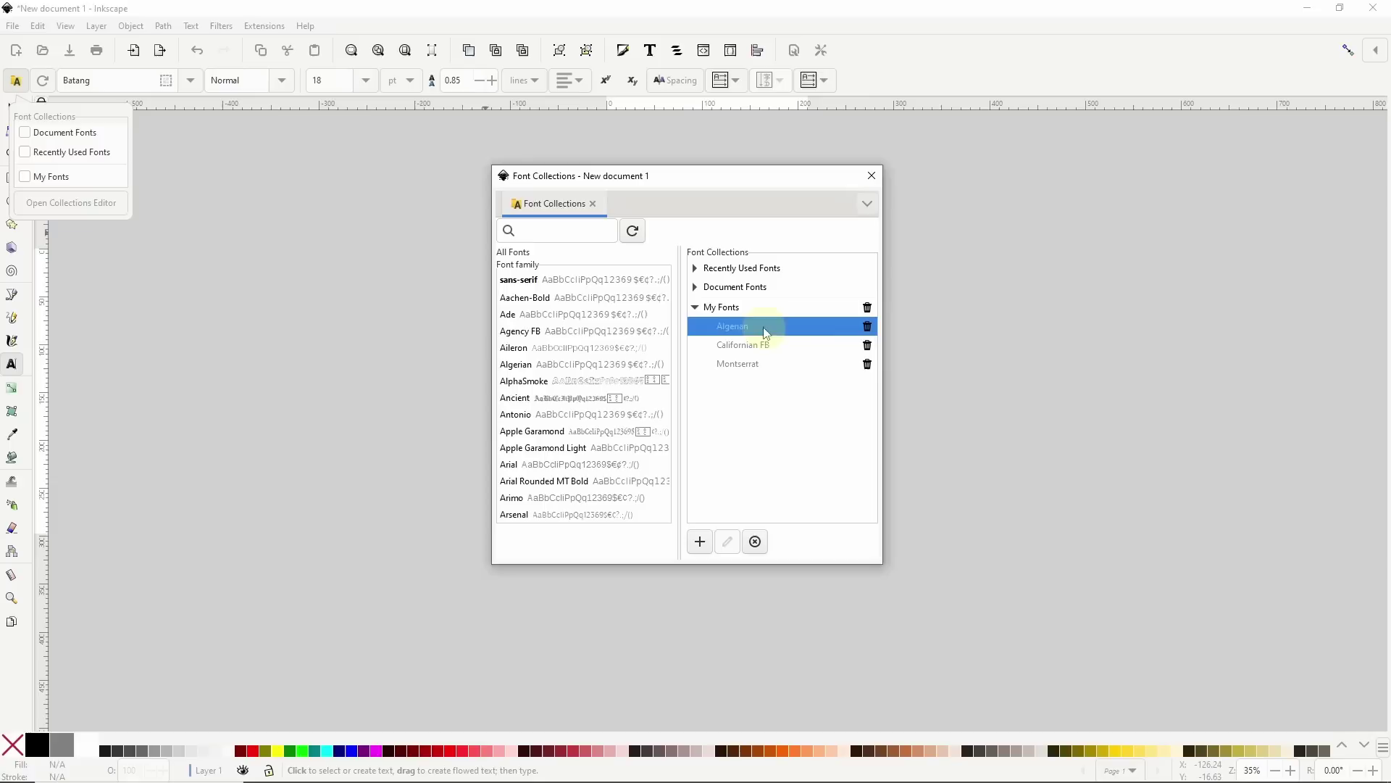
{"action": "left_click", "coordinate": [25, 177]}
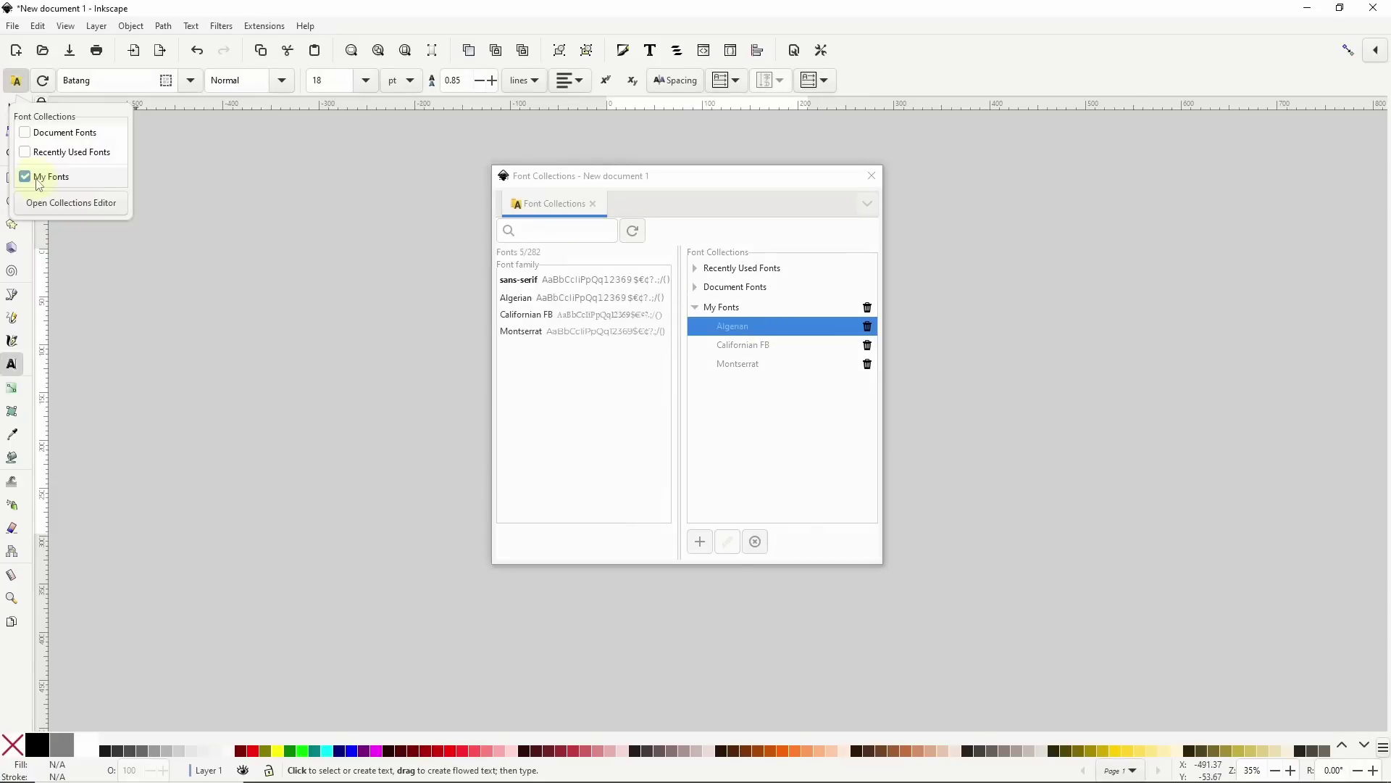
{"action": "left_click", "coordinate": [120, 80]}
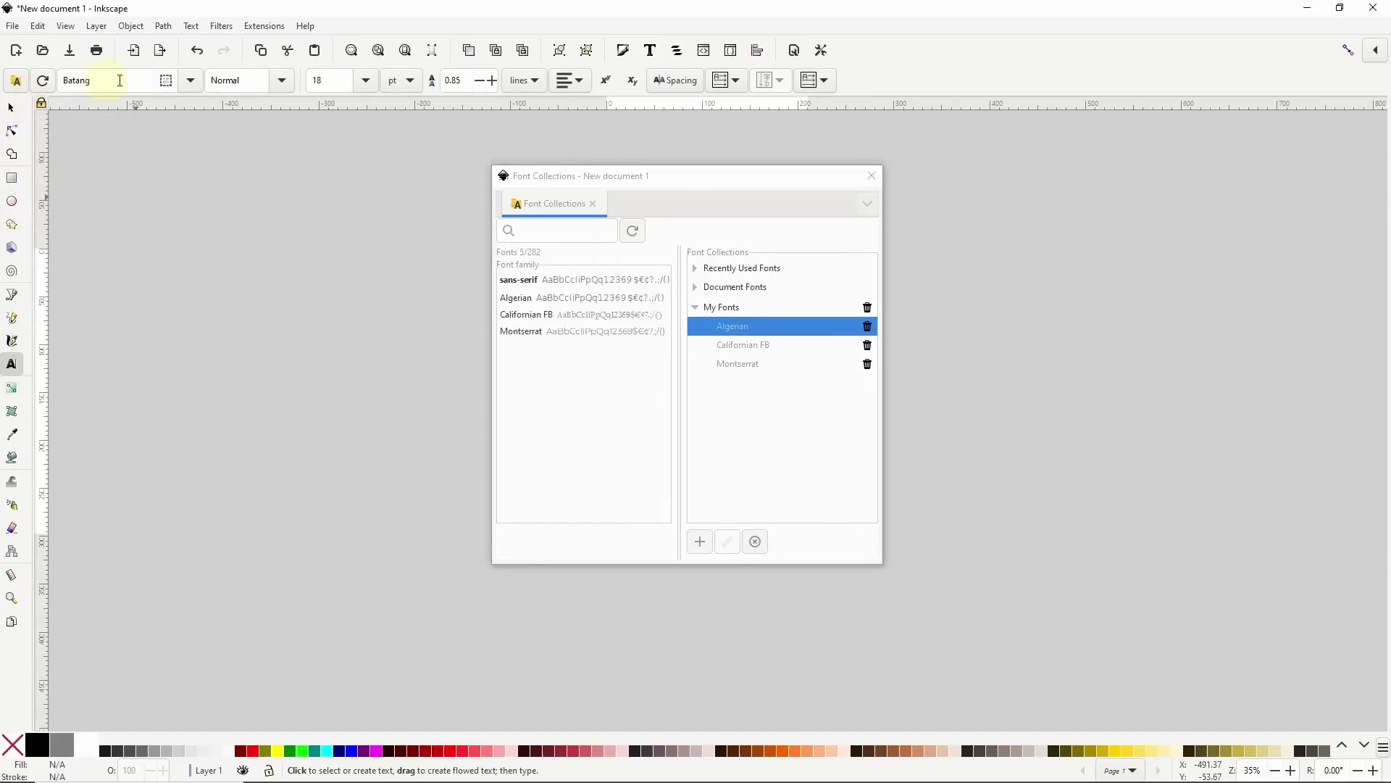
{"action": "left_click", "coordinate": [189, 85]}
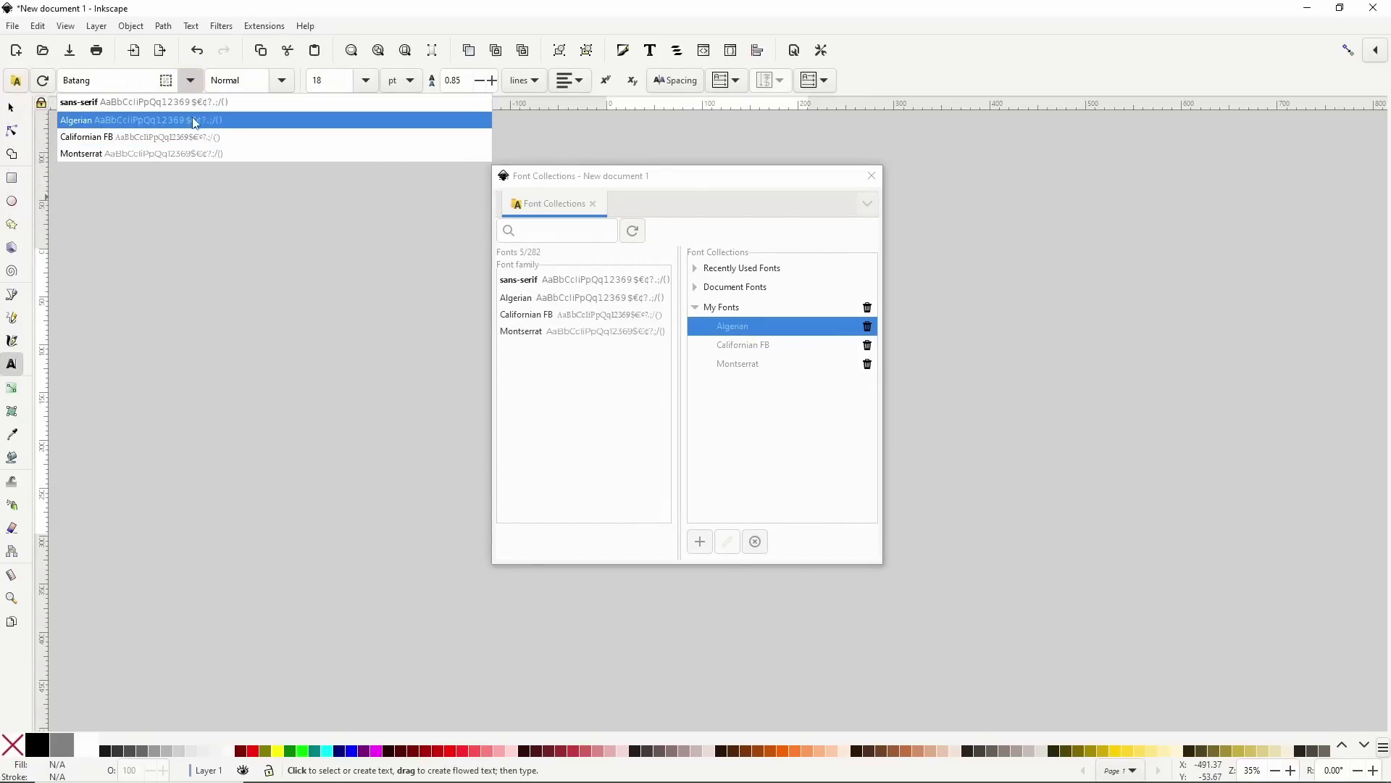
Reset the collection filter and confirm every font is offered again
{"action": "left_click", "coordinate": [184, 17]}
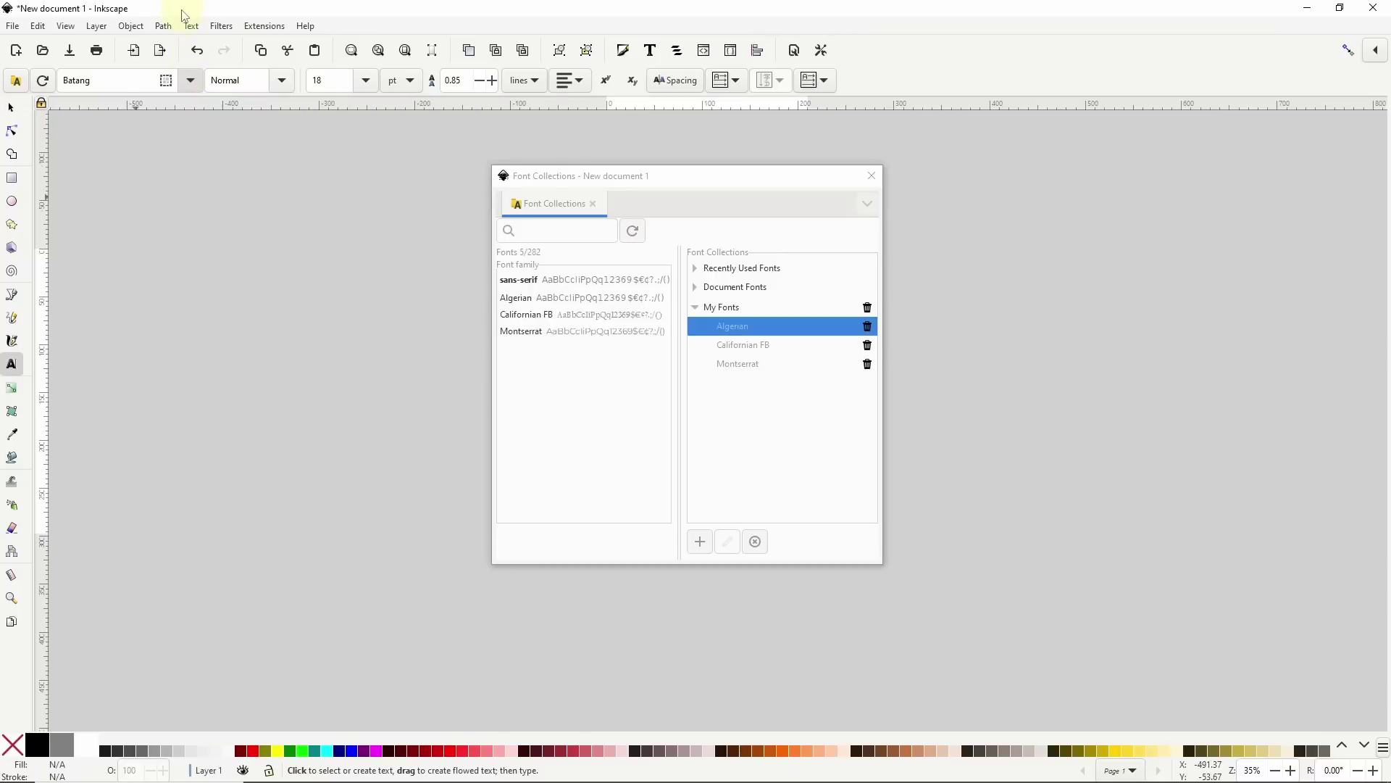
{"action": "left_click", "coordinate": [43, 83]}
{"action": "left_click", "coordinate": [189, 85]}
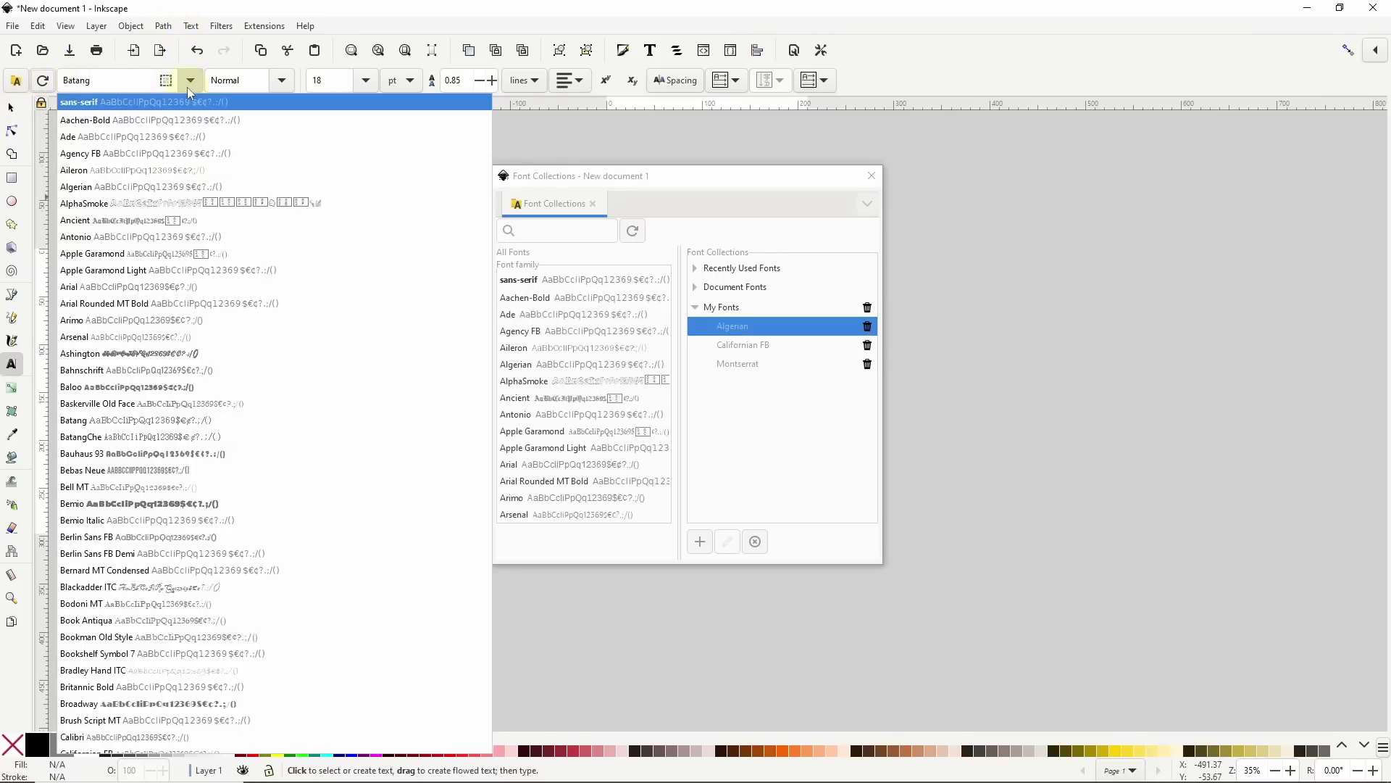
{"action": "left_click", "coordinate": [190, 82]}
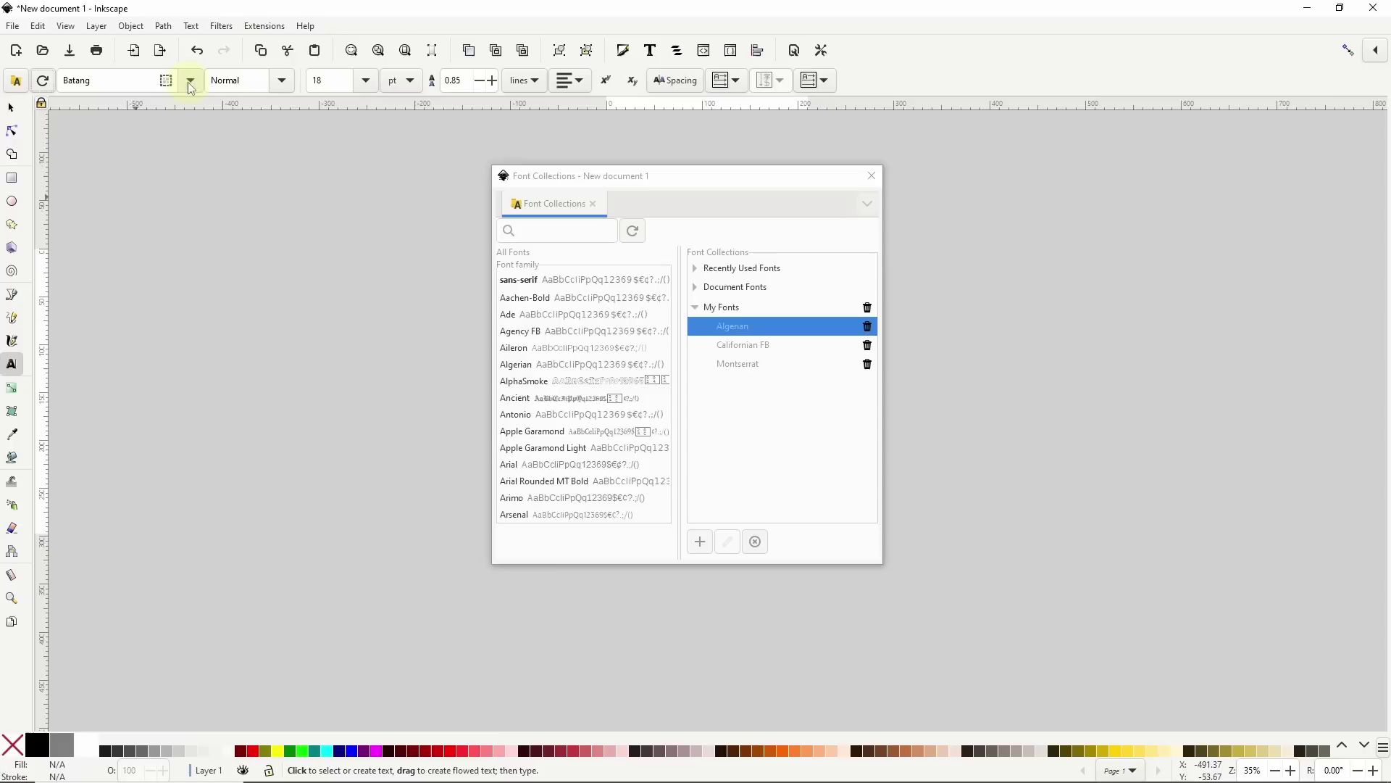
Rename the My Fonts collection to 'Good Fonts'
{"action": "left_click", "coordinate": [727, 309]}
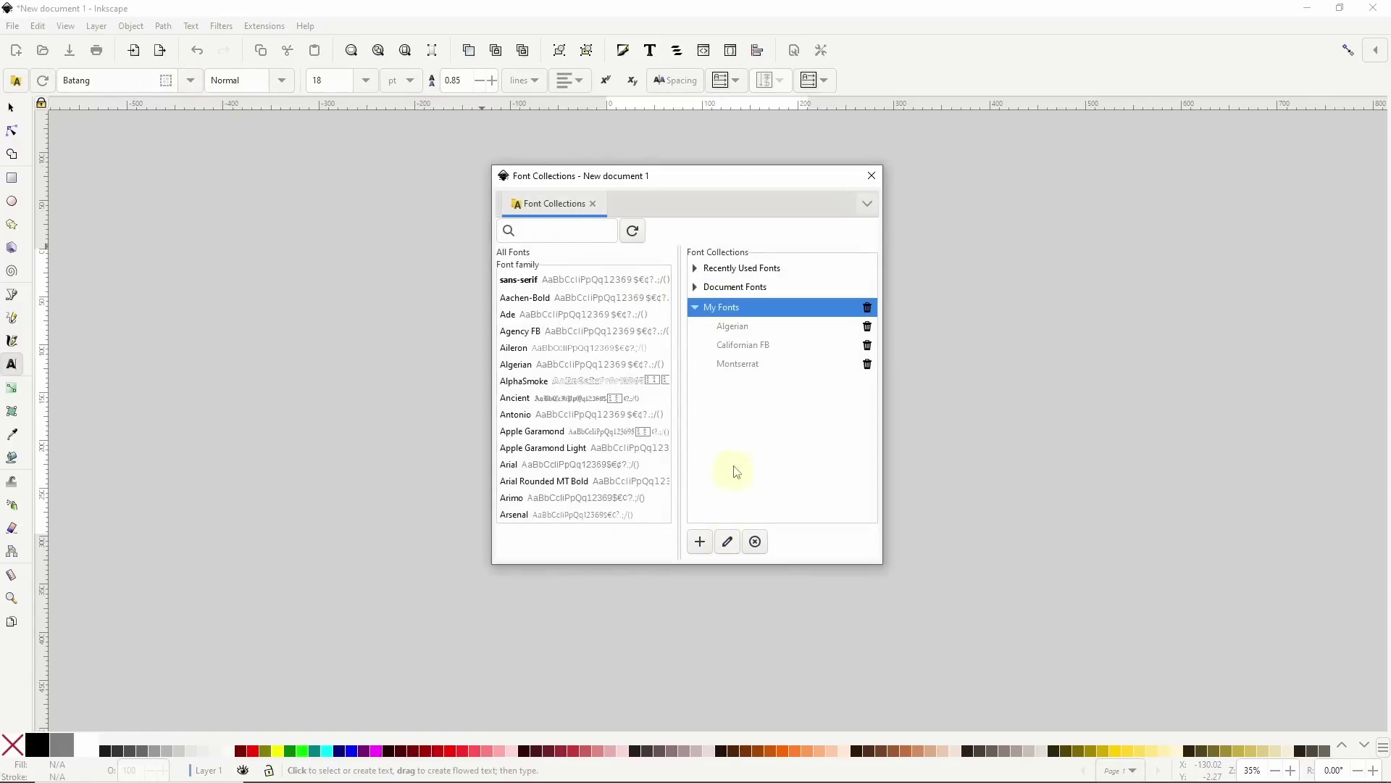
{"action": "left_click", "coordinate": [740, 314]}
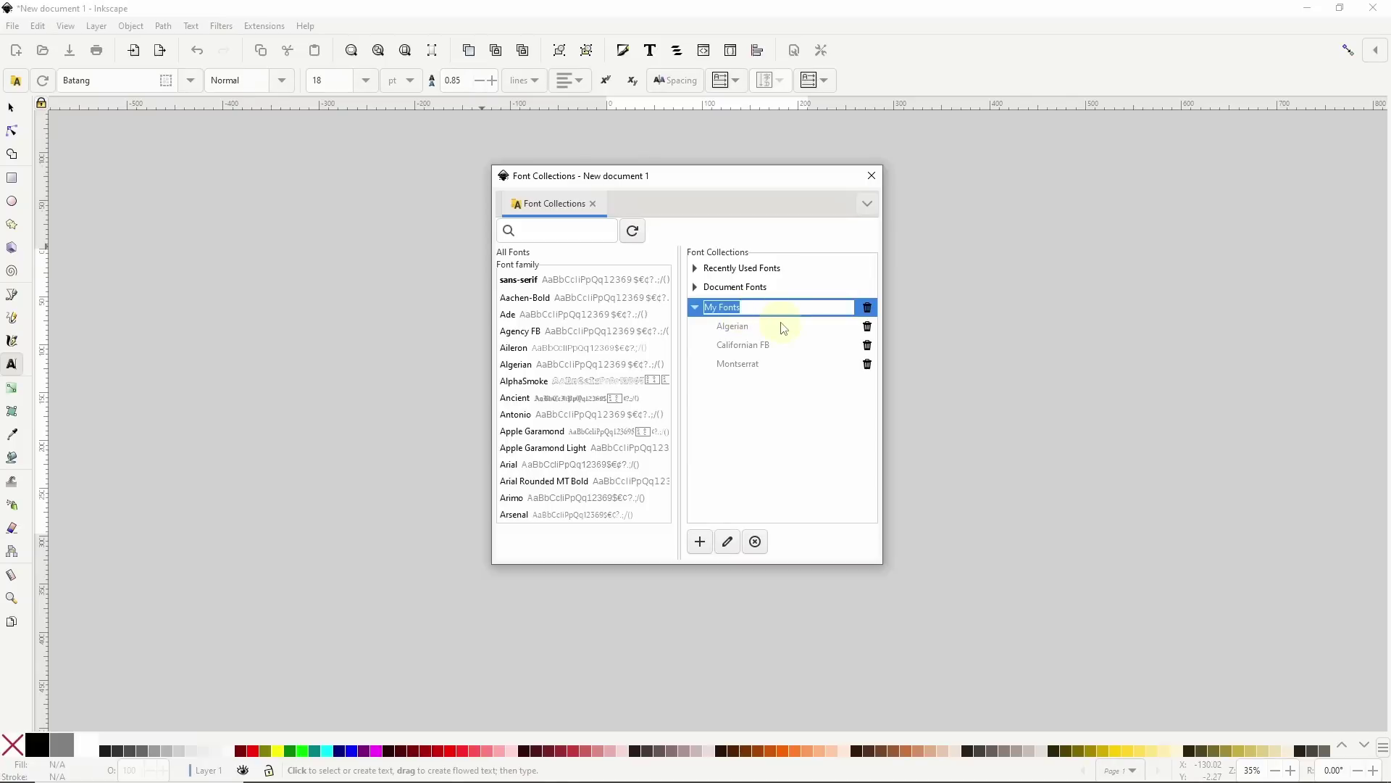
{"action": "type", "text": "Good Fonts"}
{"action": "key", "text": "Return"}
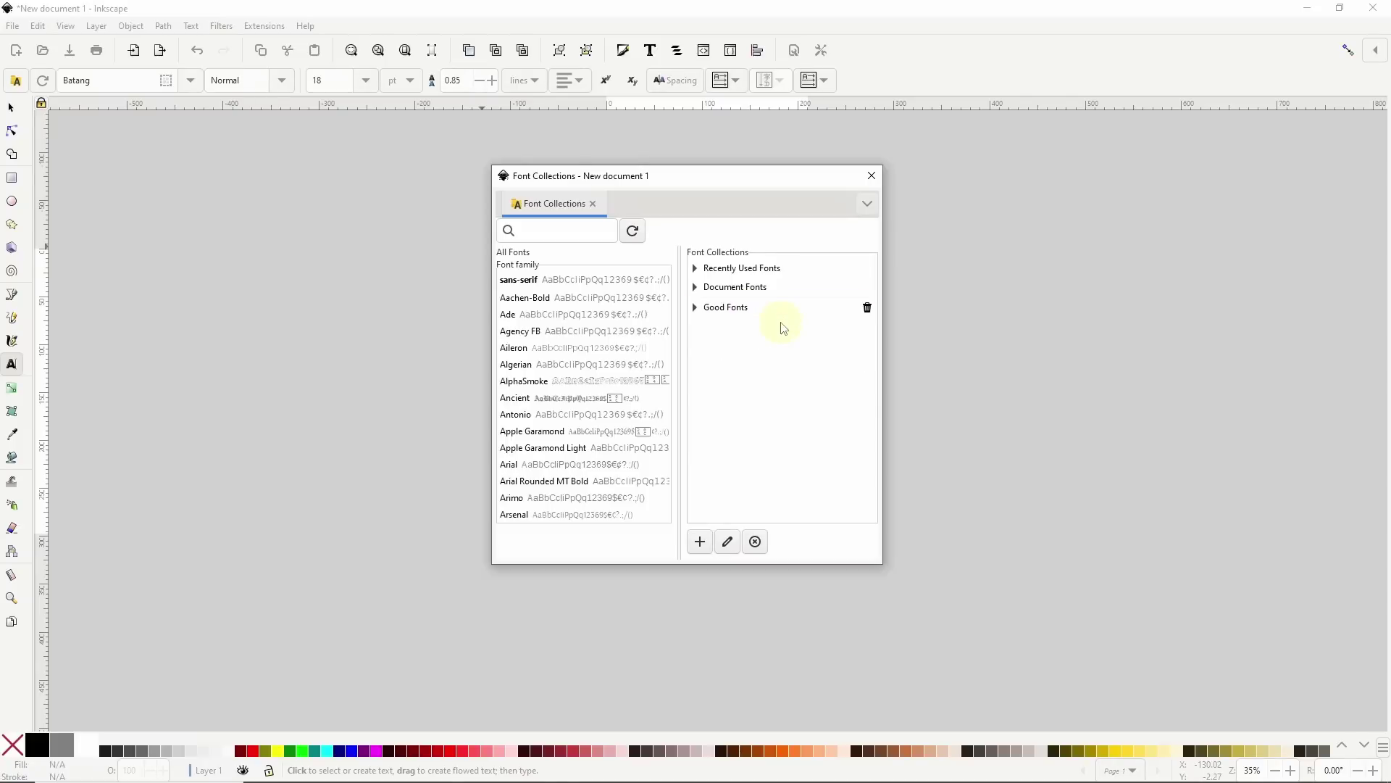
Delete the Good Fonts collection, confirm, and close the Font Collections window
{"action": "left_click", "coordinate": [753, 310]}
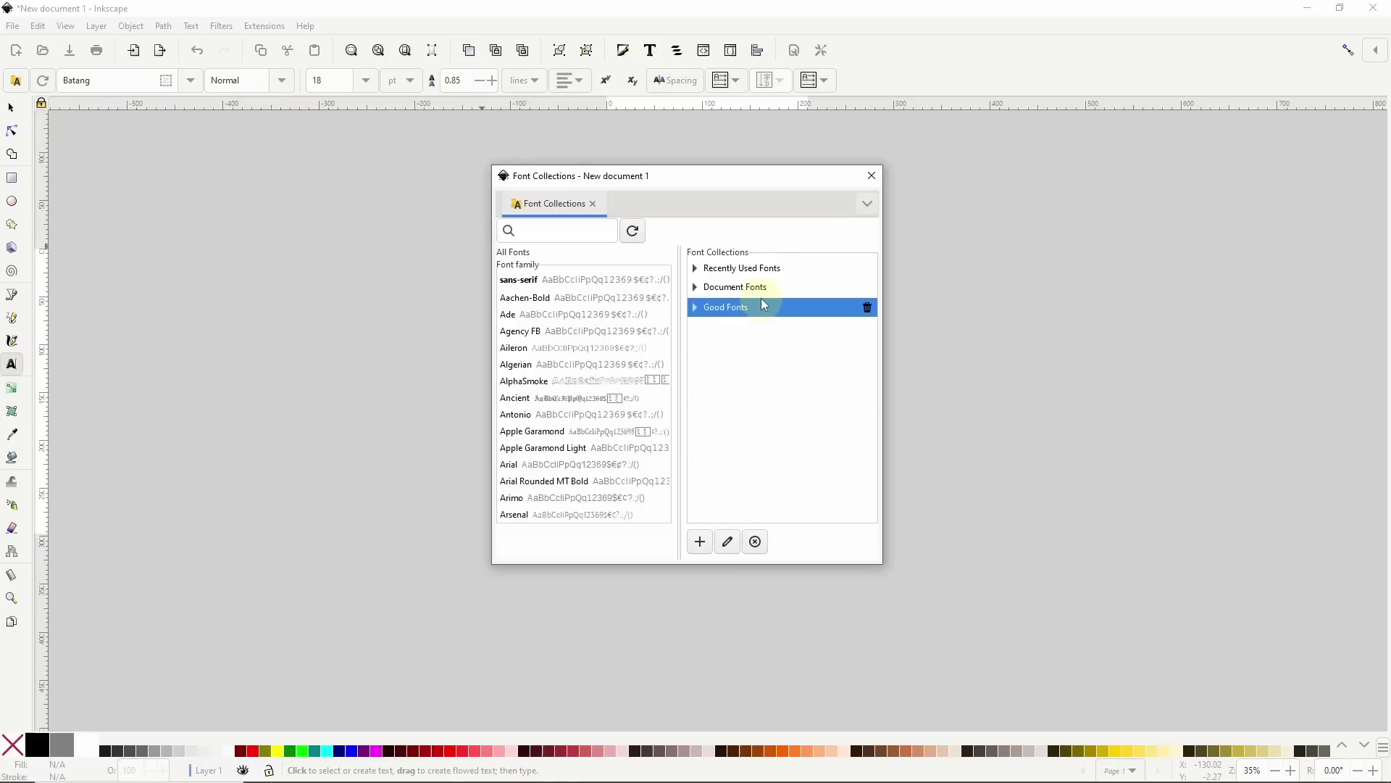
{"action": "left_click", "coordinate": [757, 544]}
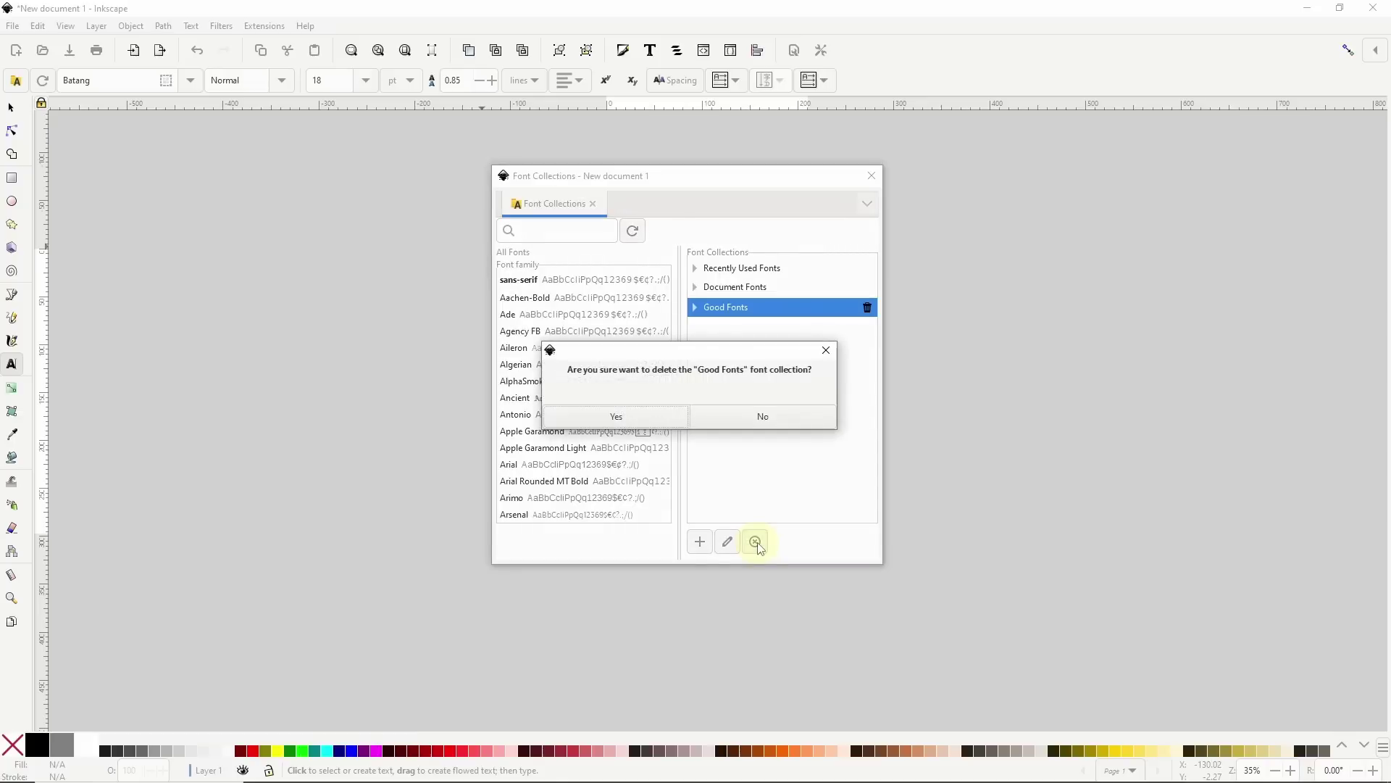
{"action": "left_click", "coordinate": [670, 416]}
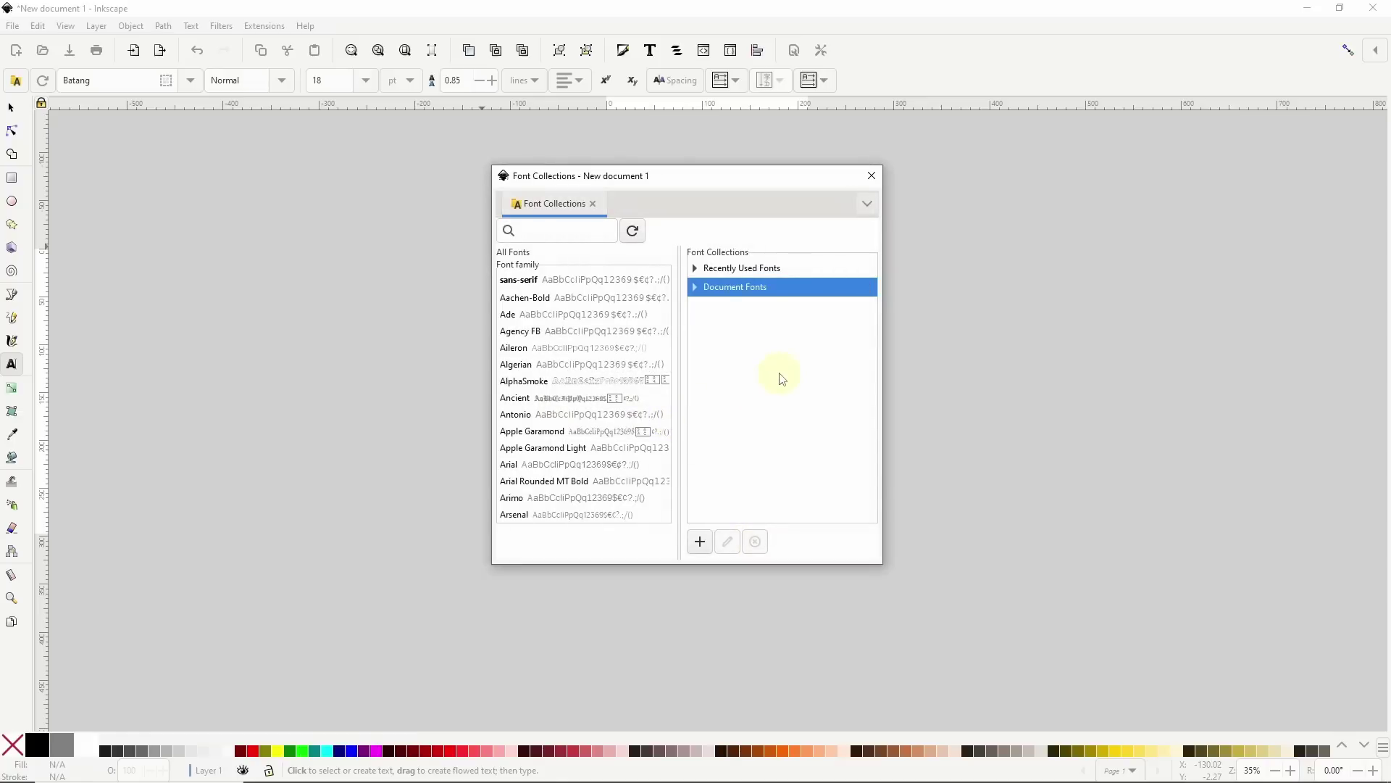
{"action": "left_click", "coordinate": [871, 175]}
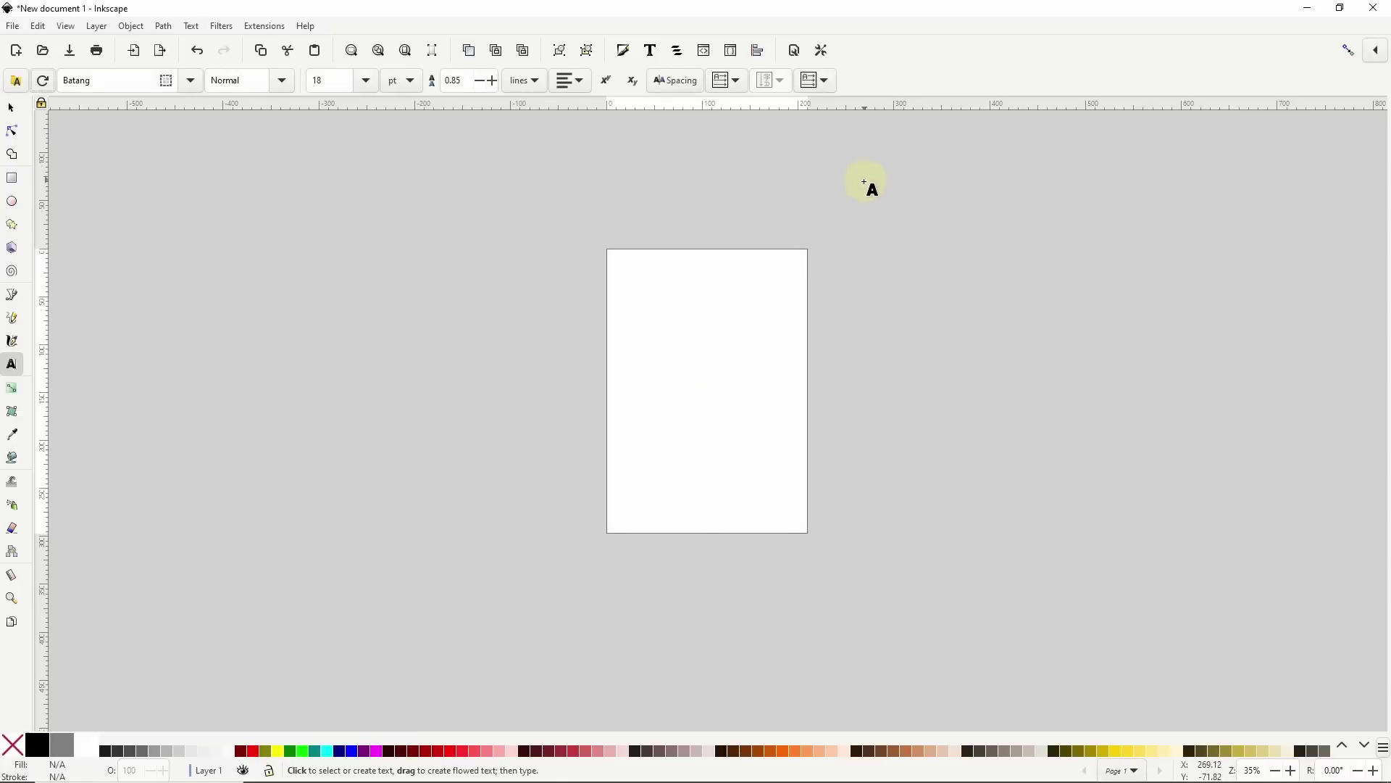
Show the font collections list in the Text and Font panel
{"action": "left_click", "coordinate": [650, 50]}
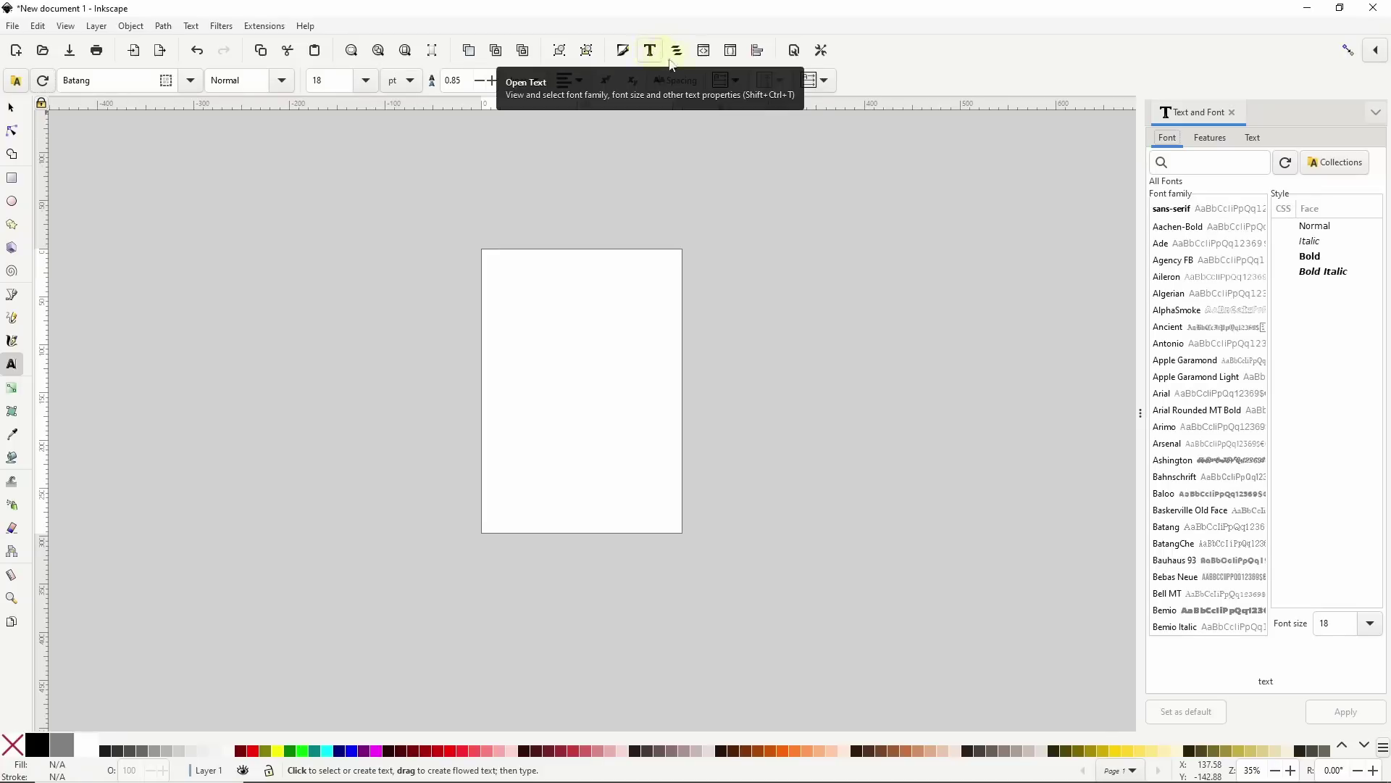
{"action": "left_click", "coordinate": [1331, 167]}
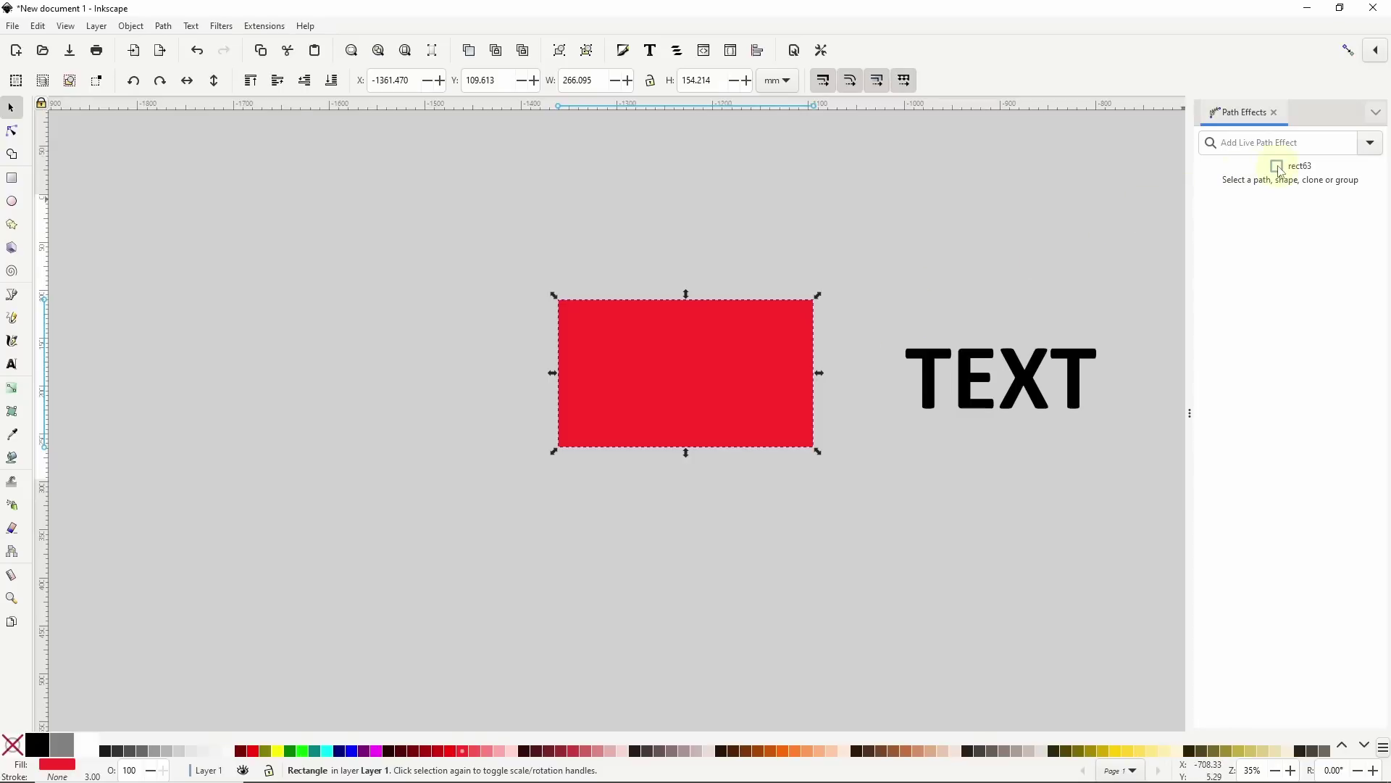
Search path effects for 'pers', then add Offset to the red rectangle from the full list
{"action": "left_click", "coordinate": [1271, 146]}
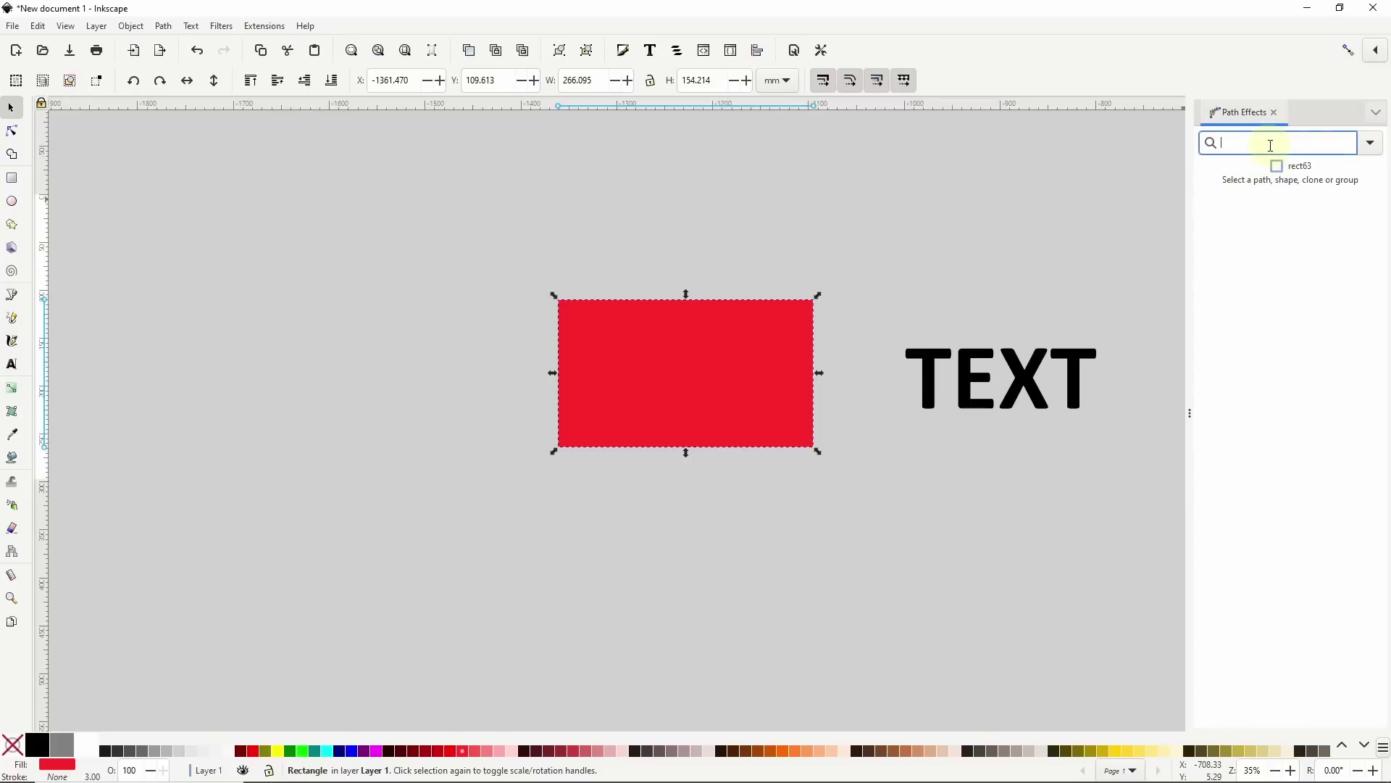
{"action": "type", "text": "pers"}
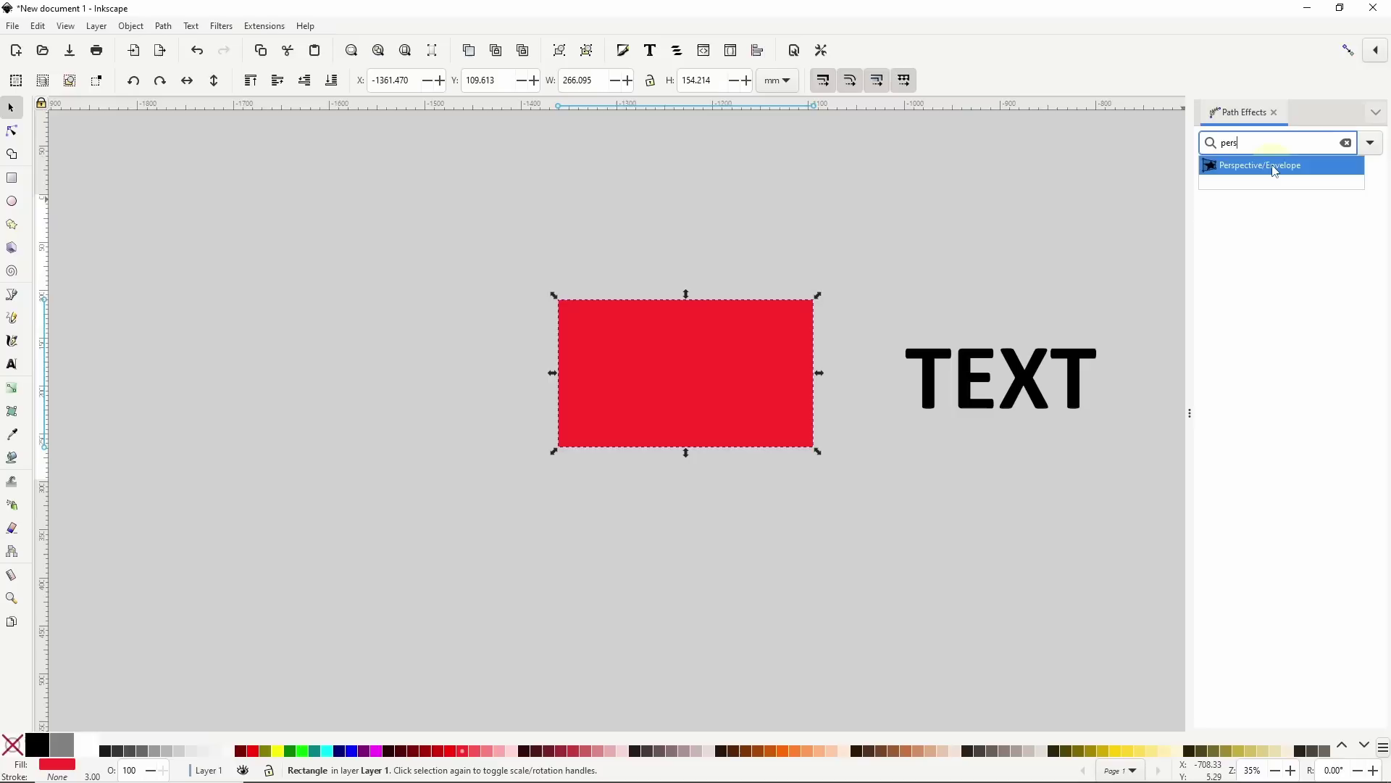
{"action": "left_click", "coordinate": [1376, 146]}
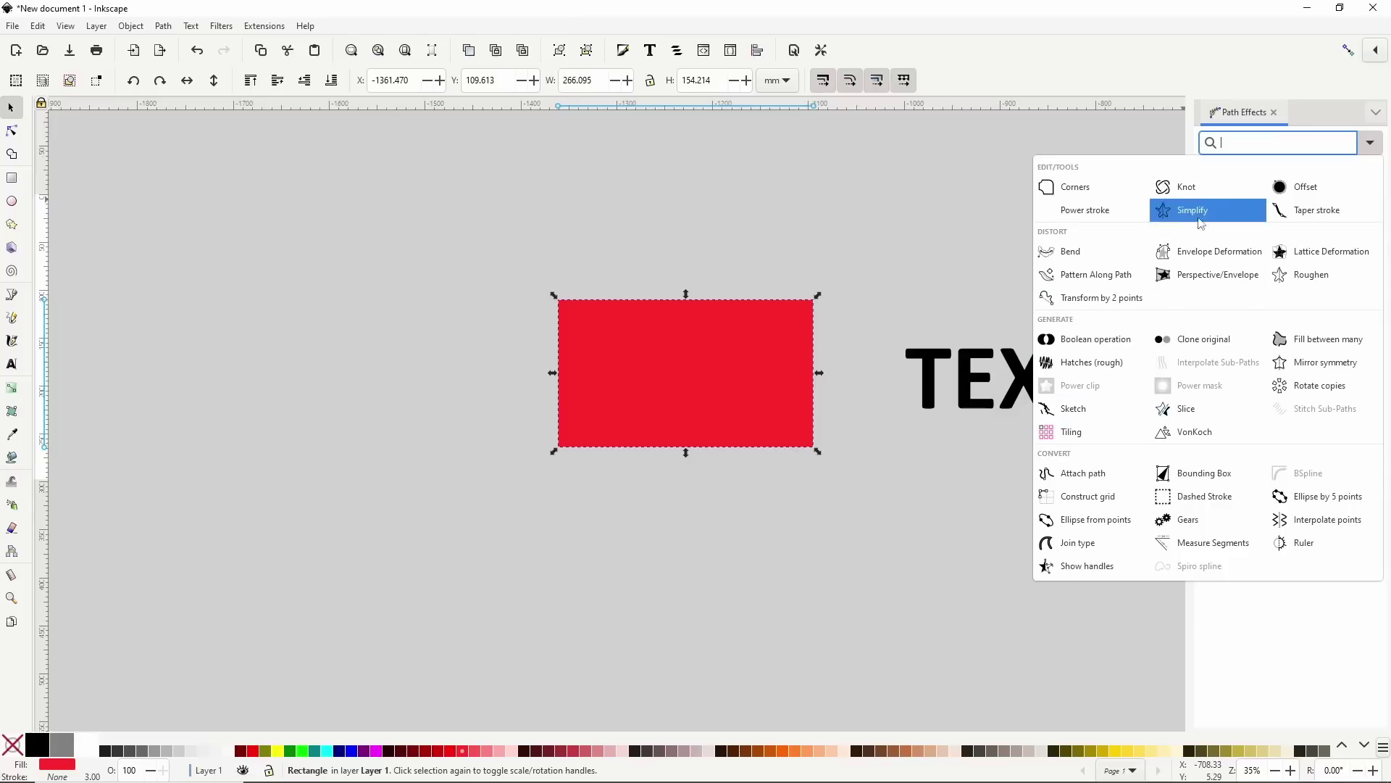
{"action": "left_click", "coordinate": [1281, 191]}
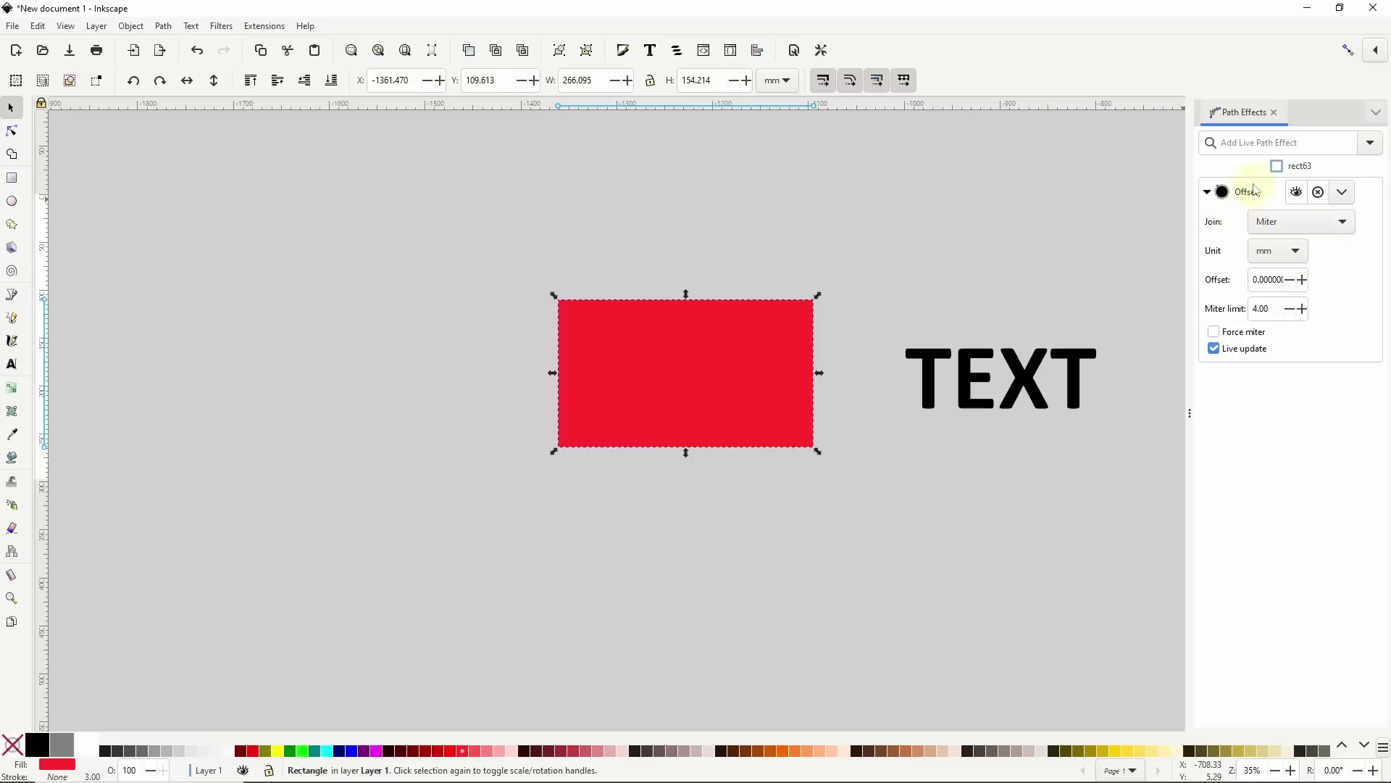
Add a Corners effect, drag it above Offset in the stack, and collapse both rows
{"action": "left_click", "coordinate": [1369, 143]}
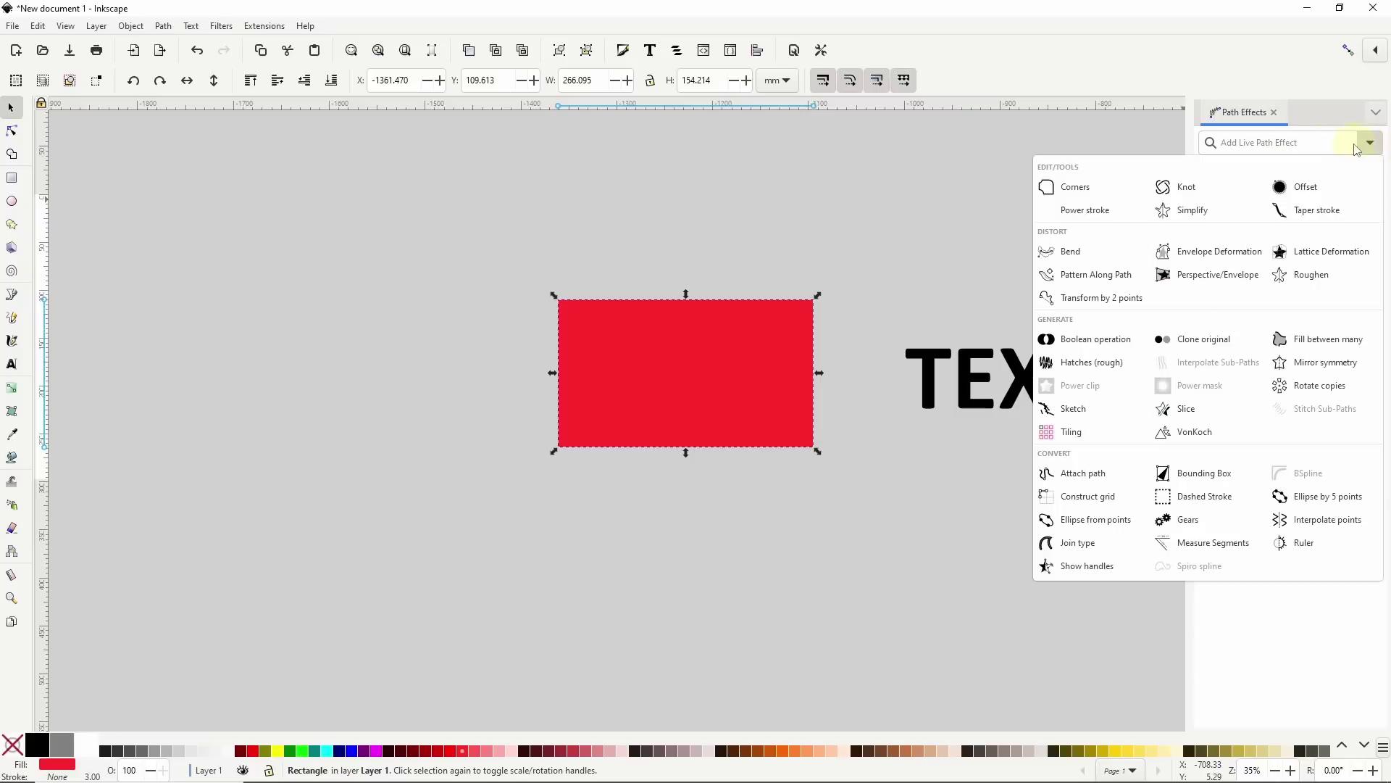
{"action": "left_click", "coordinate": [1105, 190]}
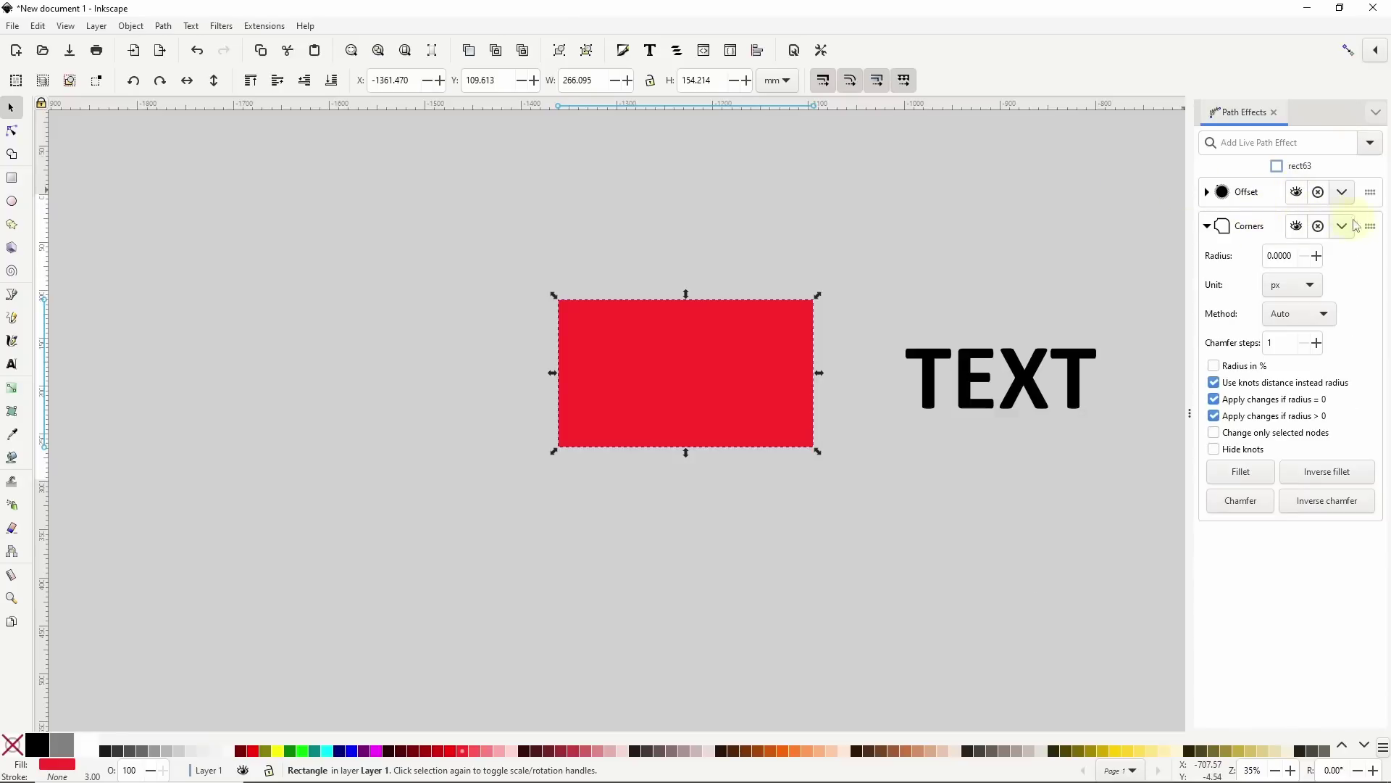
{"action": "left_click_drag", "start_coordinate": [1370, 229], "coordinate": [1372, 189]}
{"action": "left_click", "coordinate": [1208, 193]}
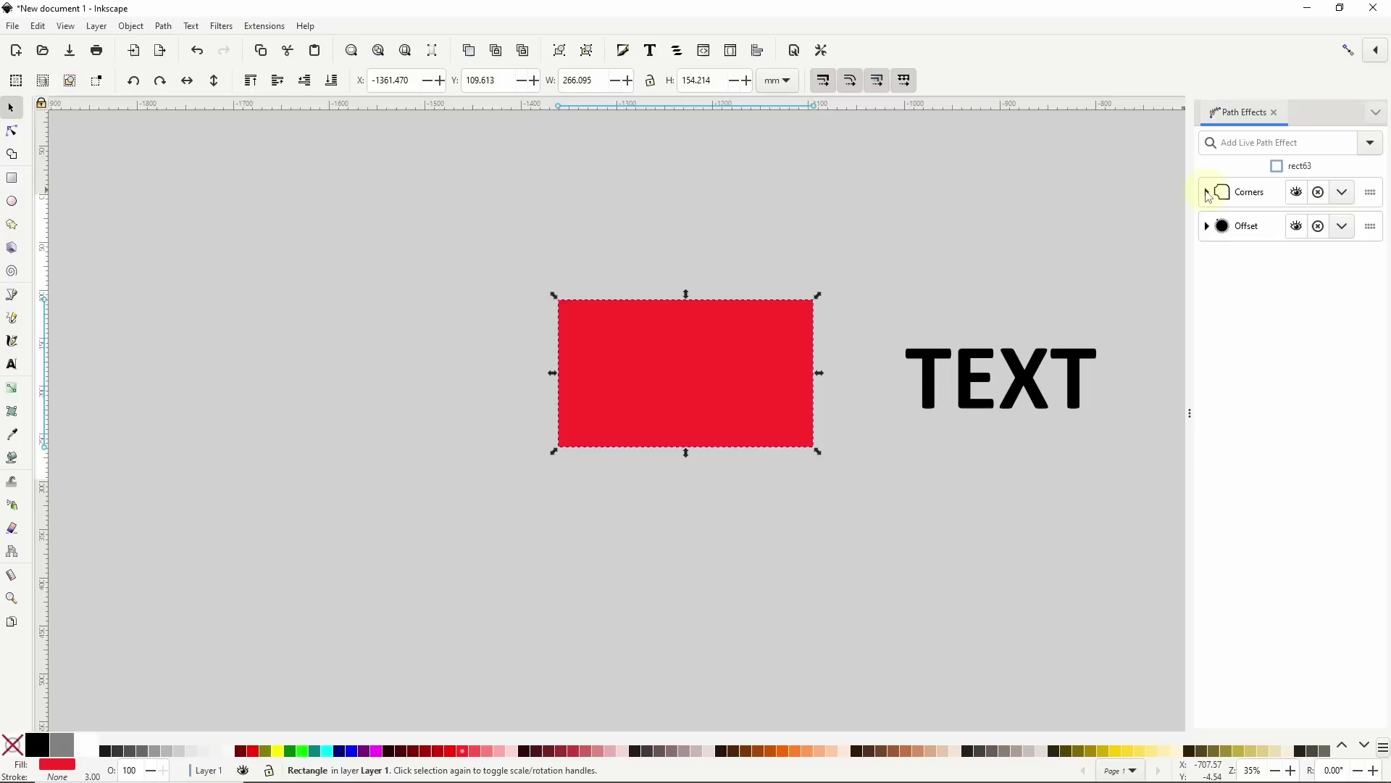
{"action": "left_click", "coordinate": [1208, 227]}
{"action": "left_click", "coordinate": [1209, 227]}
Clone the TEXT, move the clone above, and arch it with a Bend path effect
{"action": "left_click", "coordinate": [1074, 362]}
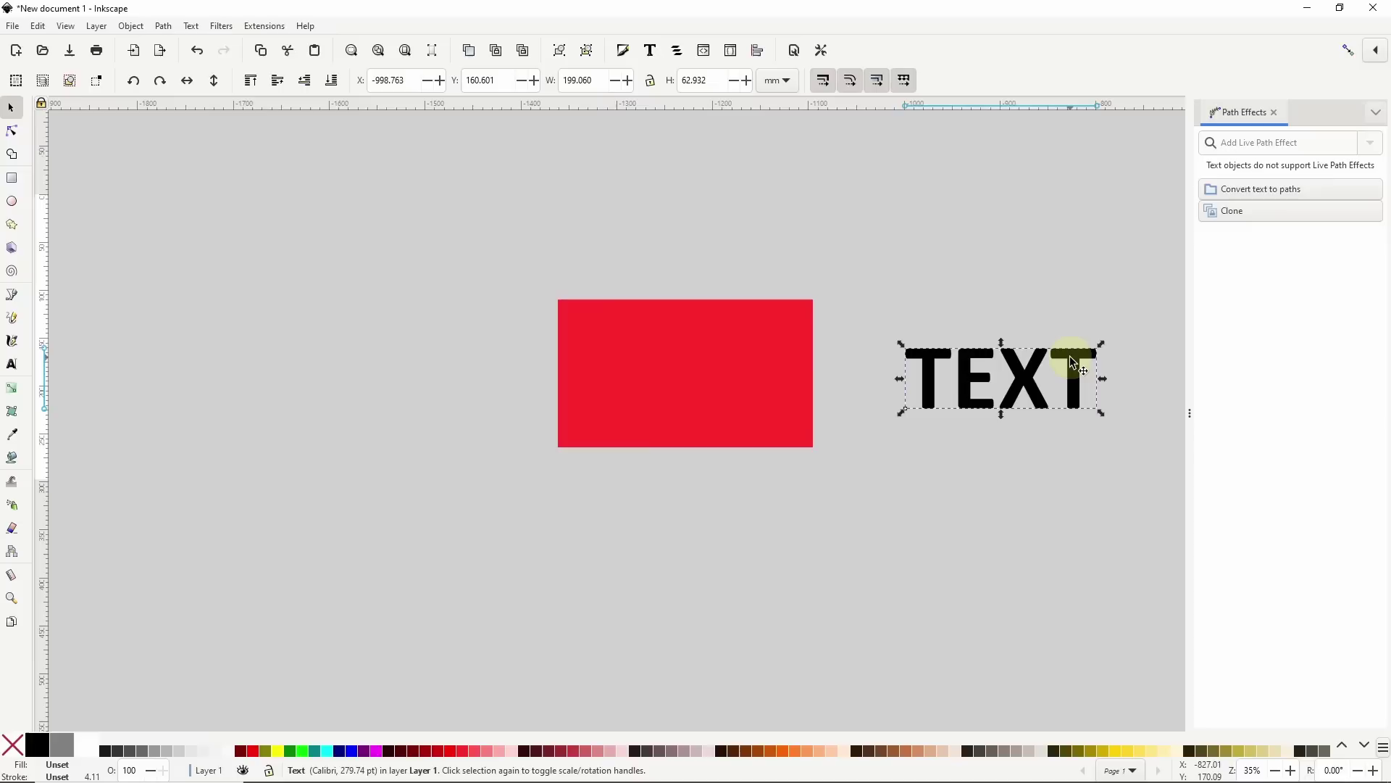
{"action": "left_click", "coordinate": [1244, 216]}
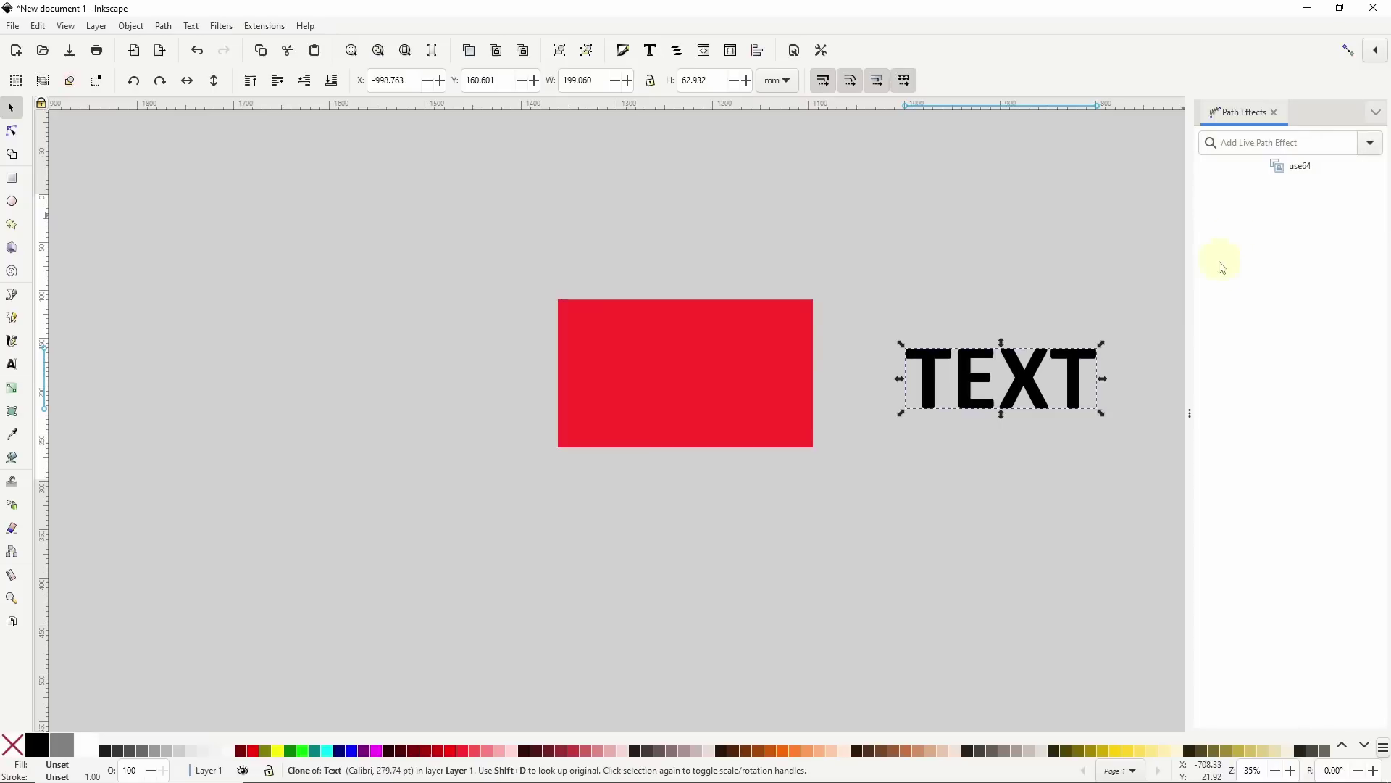
{"action": "left_click_drag", "start_coordinate": [1074, 364], "coordinate": [1076, 275]}
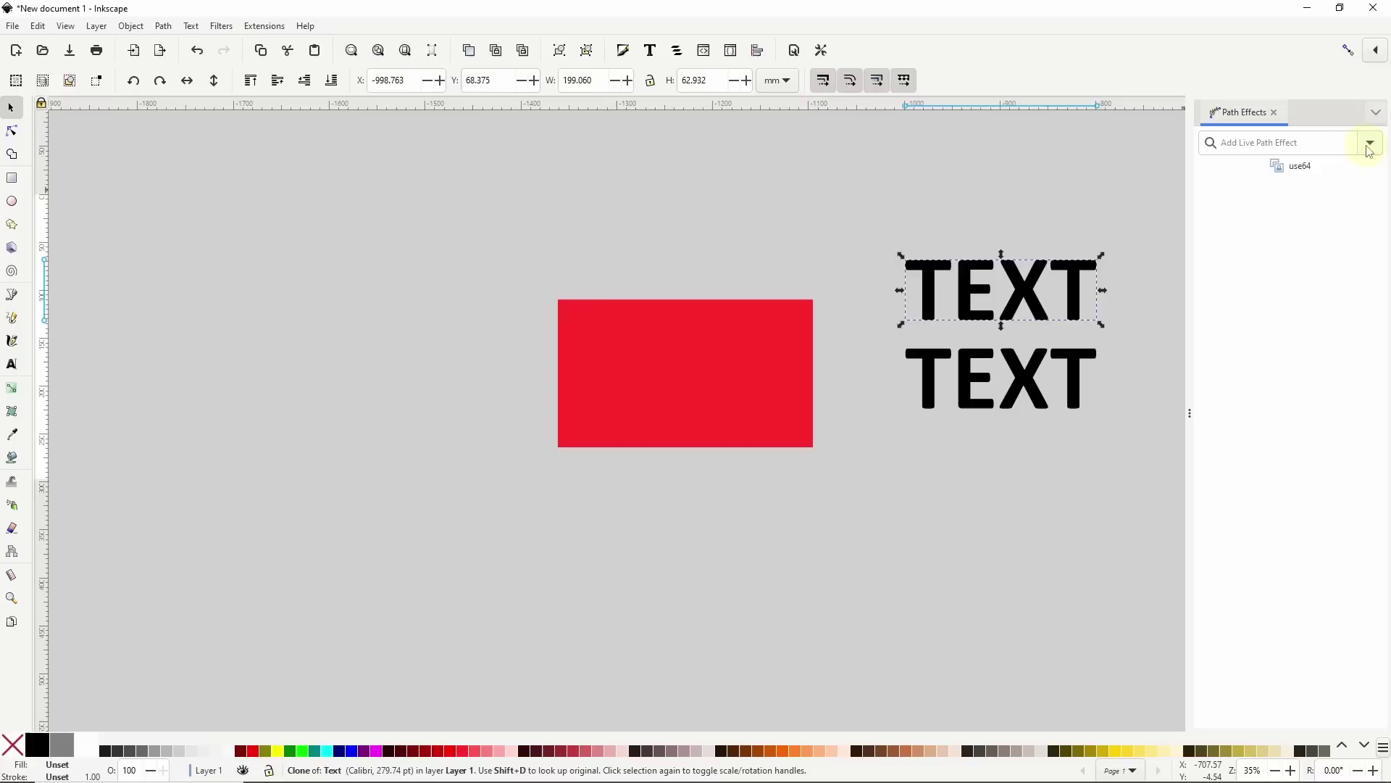
{"action": "left_click", "coordinate": [1370, 143]}
{"action": "left_click", "coordinate": [1088, 247]}
{"action": "left_click", "coordinate": [1280, 262]}
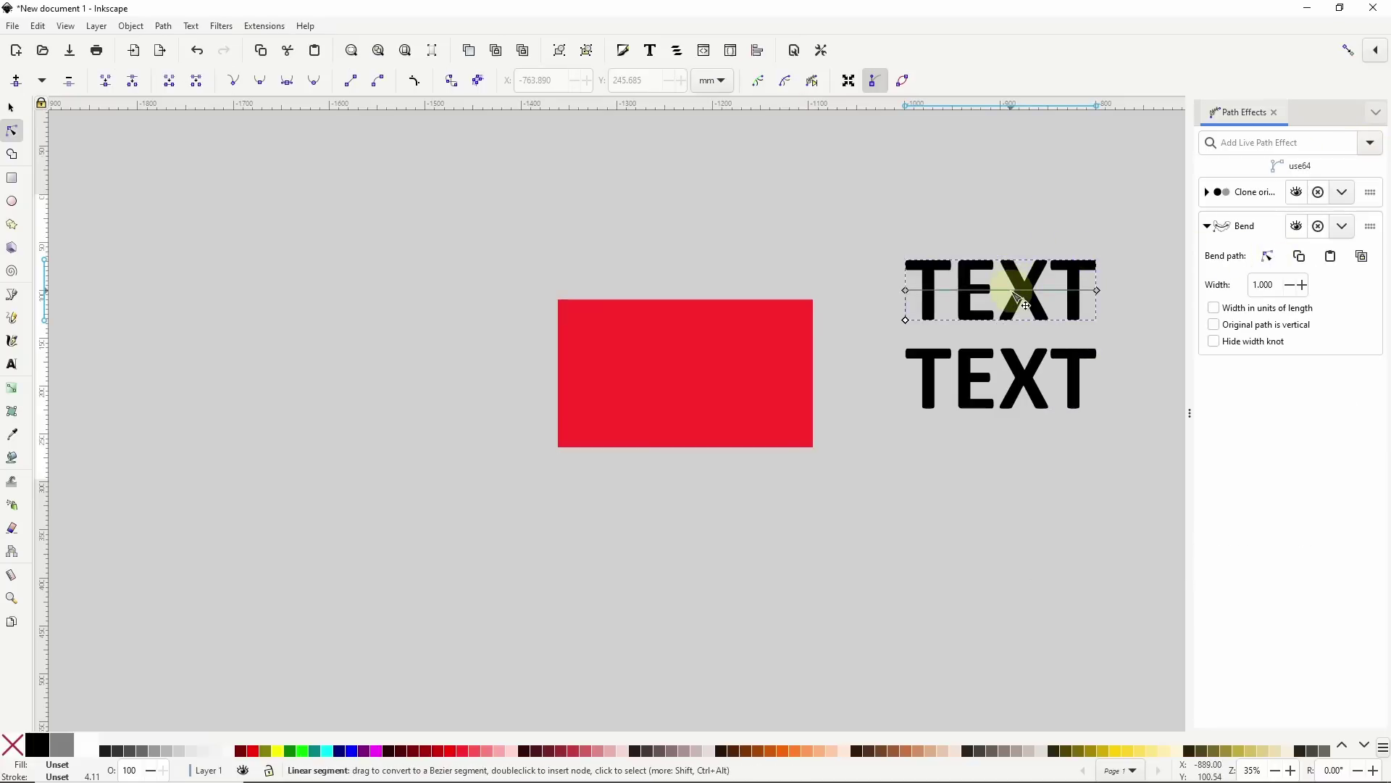
{"action": "left_click_drag", "start_coordinate": [1018, 292], "coordinate": [1009, 273]}
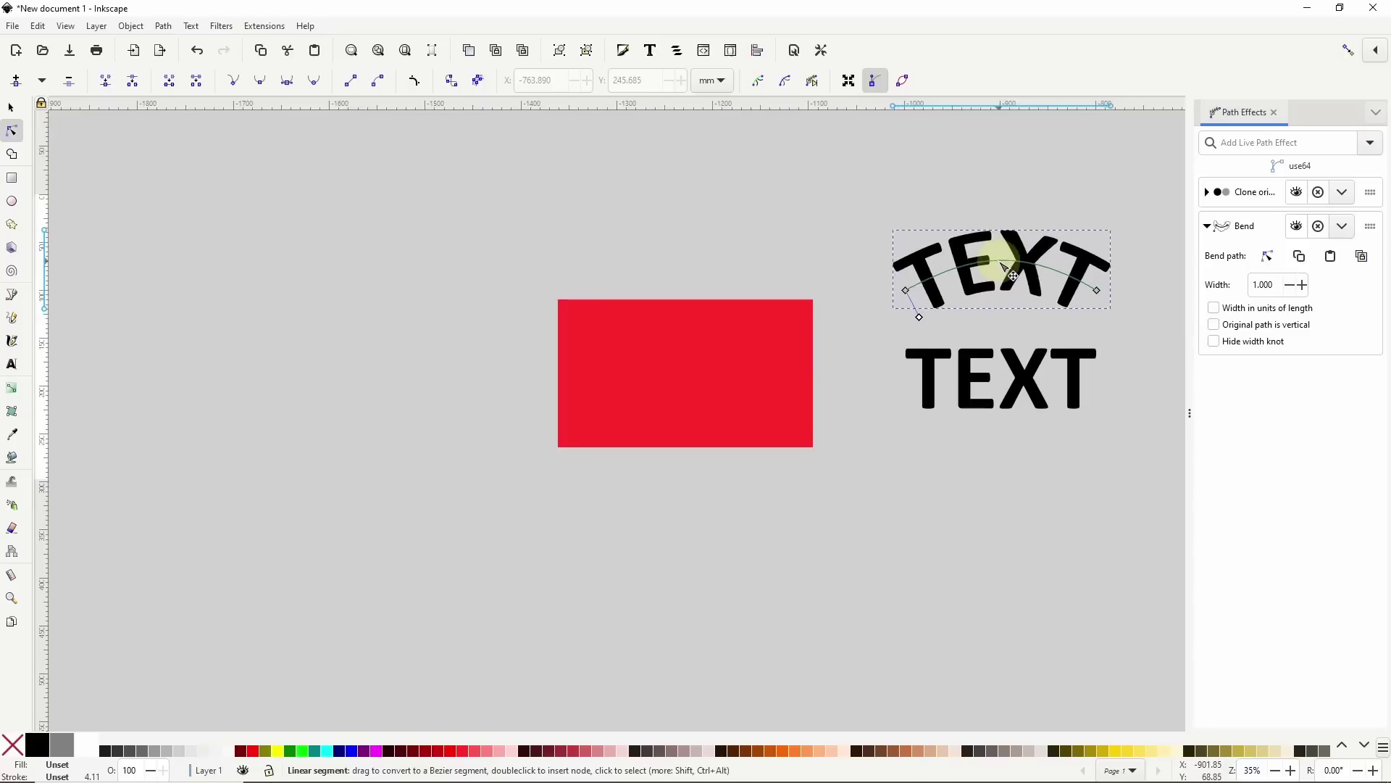
Colour the lower original text blue and change its wording to 'HEY!'
{"action": "left_click", "coordinate": [1040, 378]}
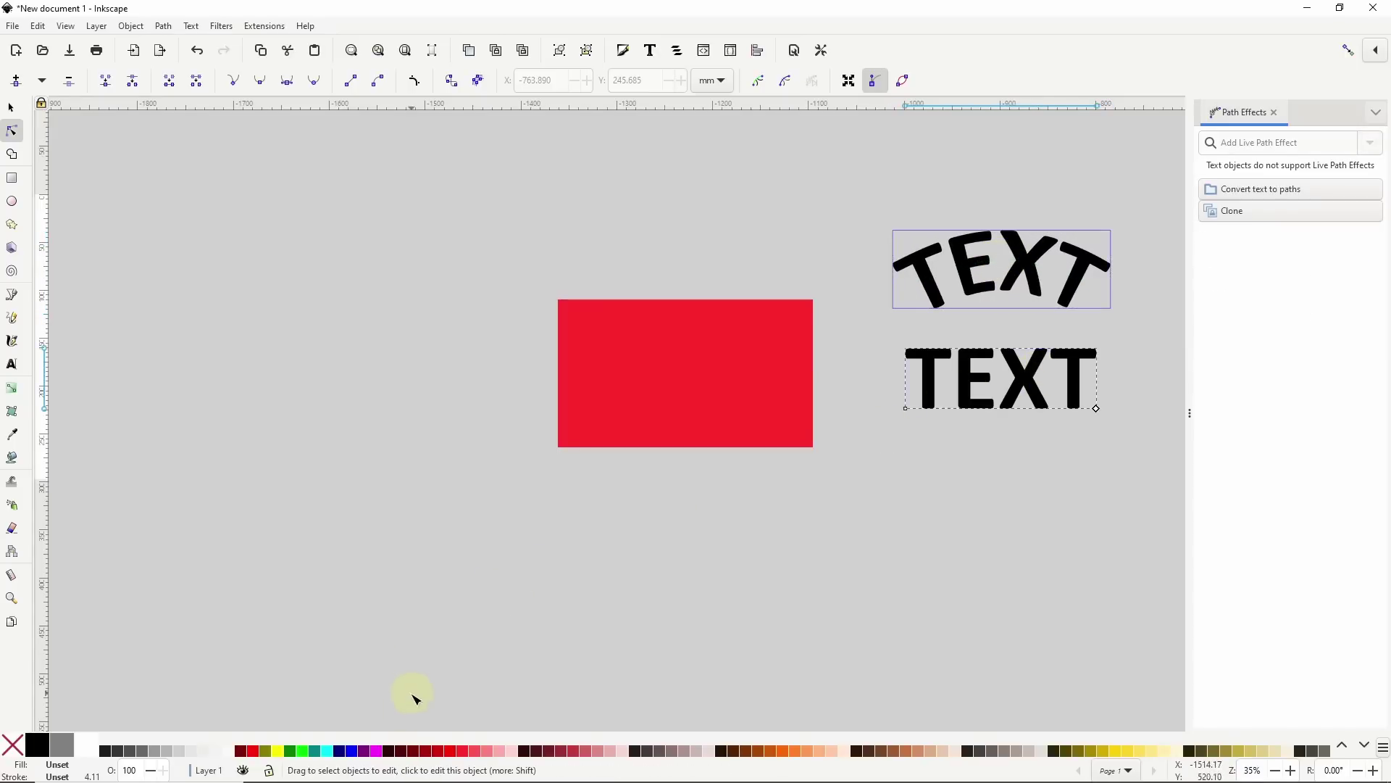
{"action": "left_click", "coordinate": [377, 751]}
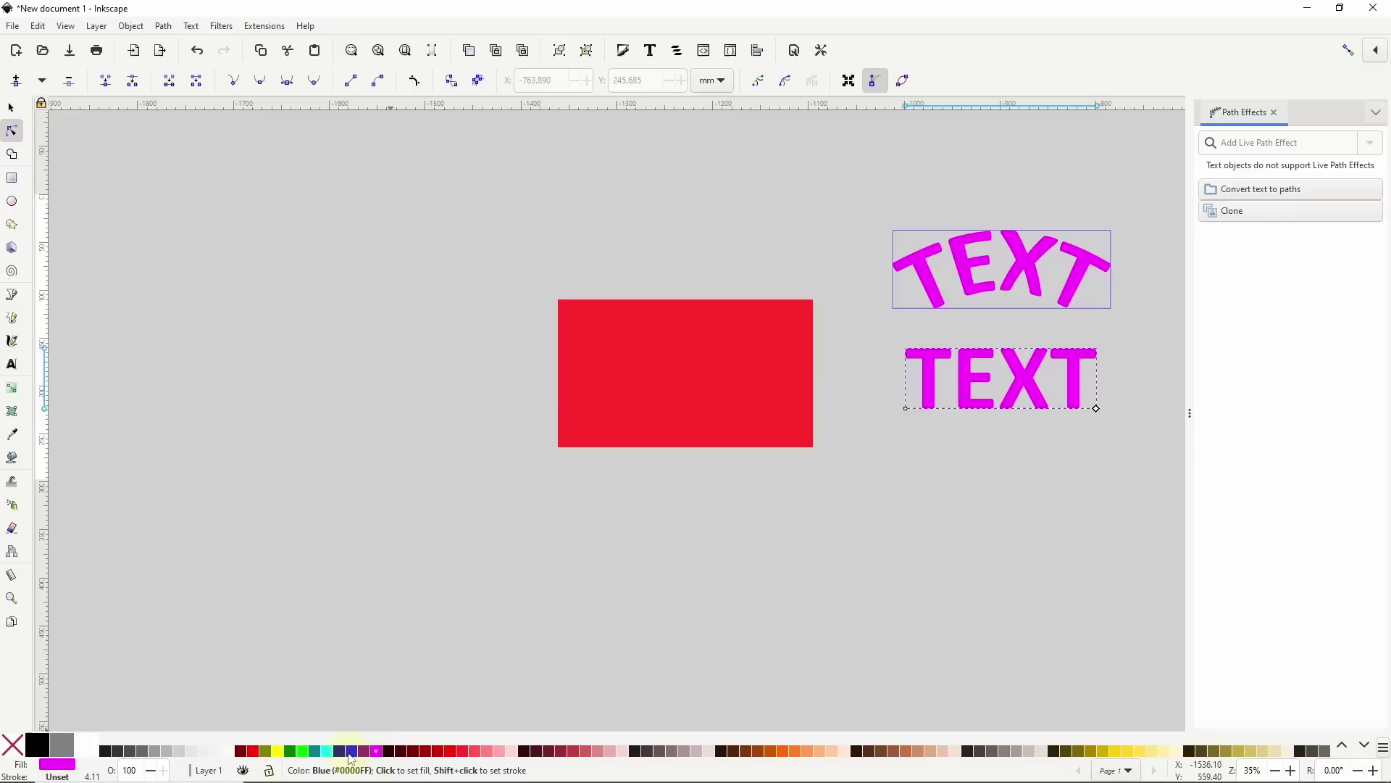
{"action": "left_click", "coordinate": [351, 751]}
{"action": "left_click", "coordinate": [12, 364]}
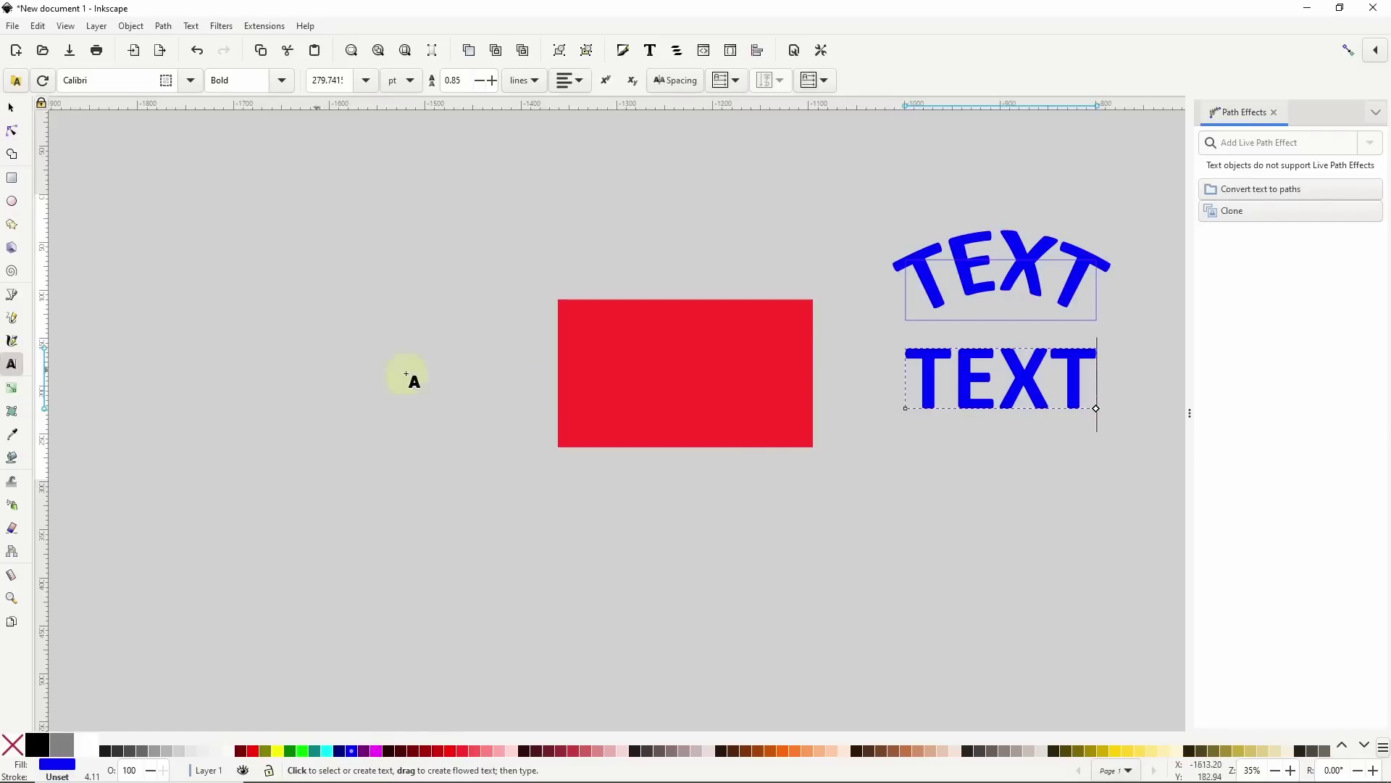
{"action": "key", "text": "BackSpace"}
{"action": "key", "text": "BackSpace"}
{"action": "key", "text": "BackSpace"}
{"action": "key", "text": "BackSpace"}
{"action": "type", "text": "HEY!"}
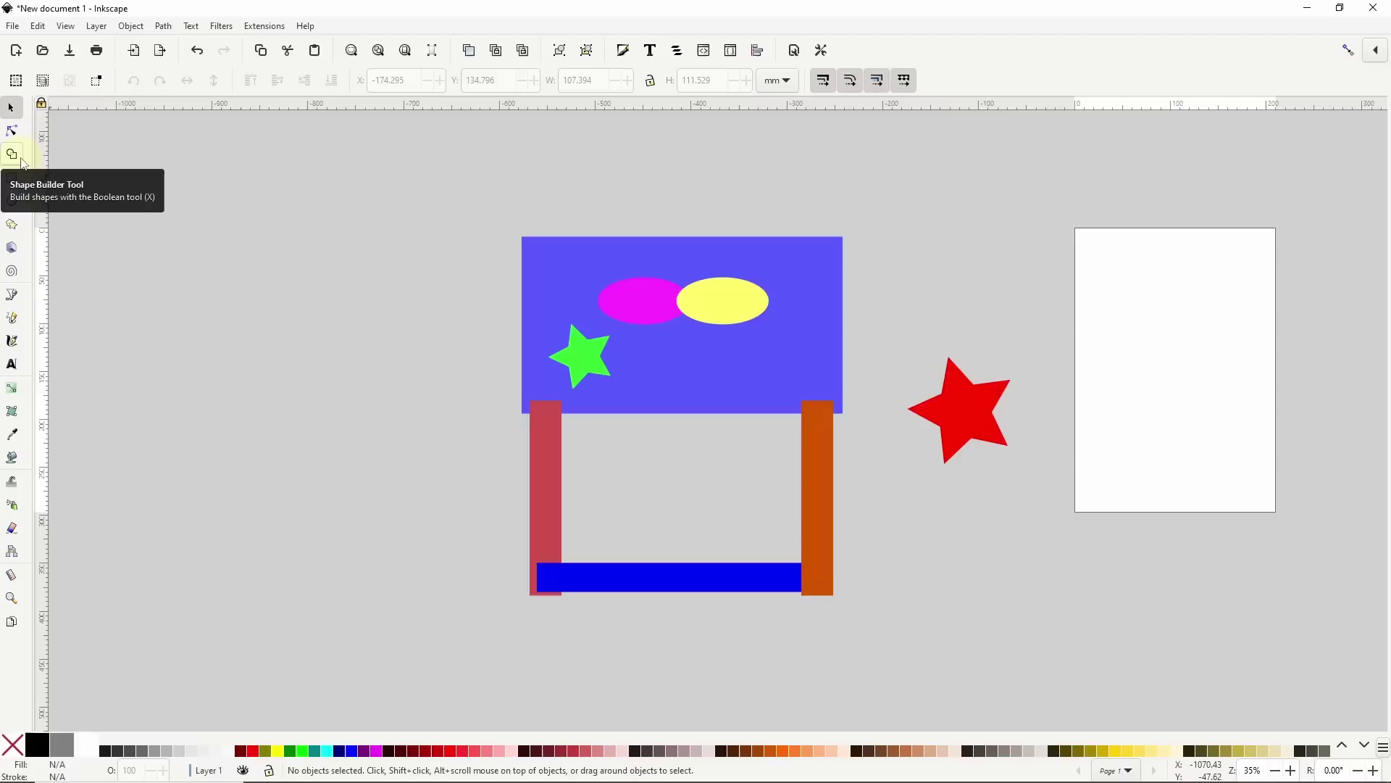
Drag a selection box around all the table shapes
{"action": "mouse_move", "coordinate": [436, 180]}
{"action": "left_mouse_down"}
{"action": "mouse_move", "coordinate": [850, 616]}
{"action": "mouse_move", "coordinate": [898, 632]}
{"action": "left_mouse_up"}
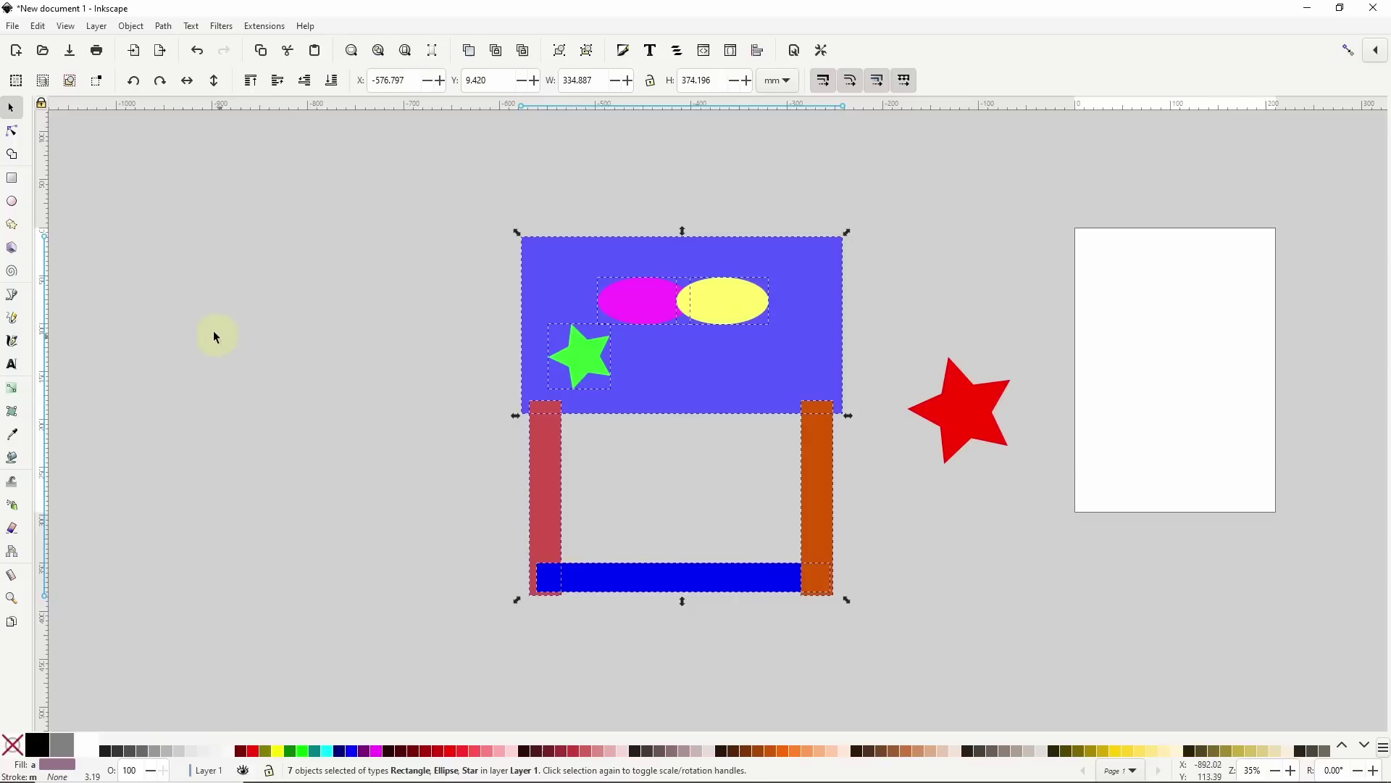
Split the selection into Shape Builder fragments and join the left leg with the tabletop
{"action": "left_click", "coordinate": [10, 157]}
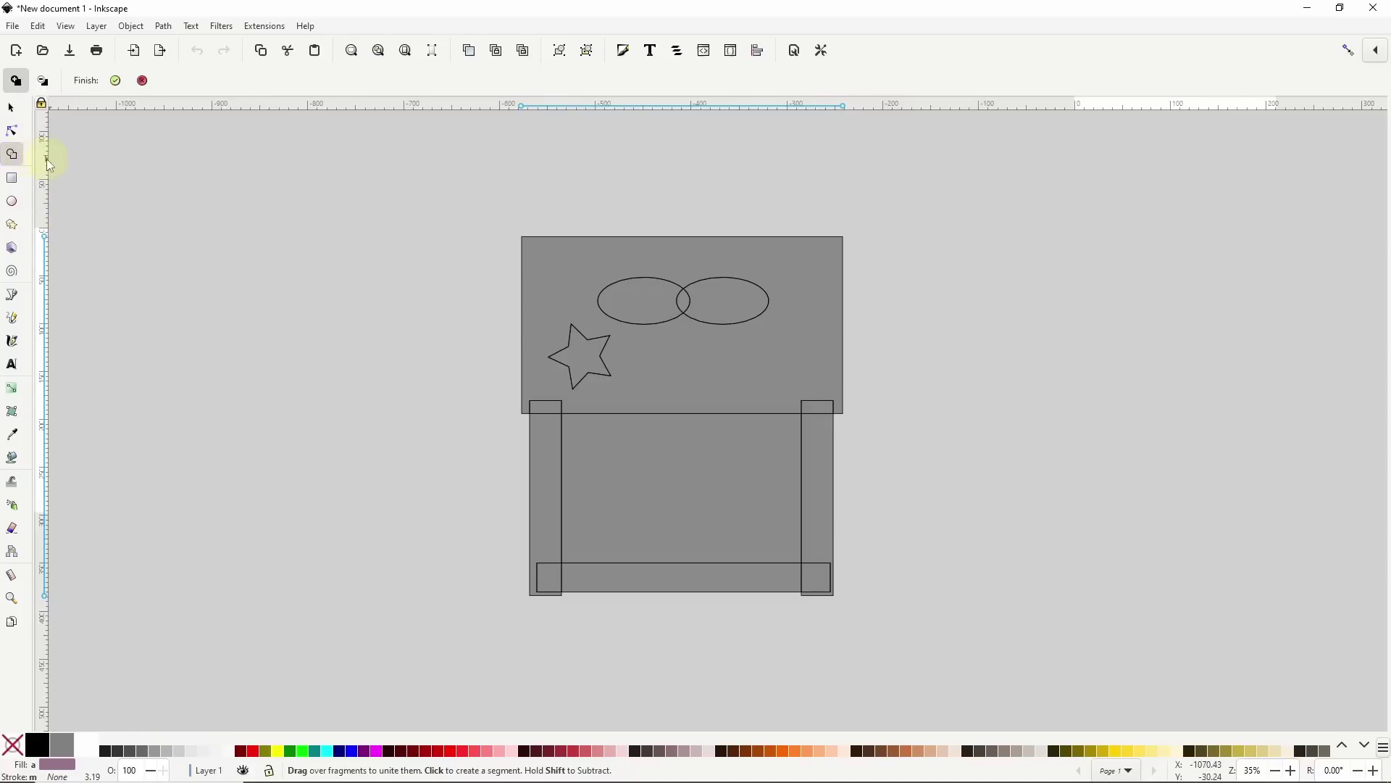
{"action": "left_click", "coordinate": [727, 447]}
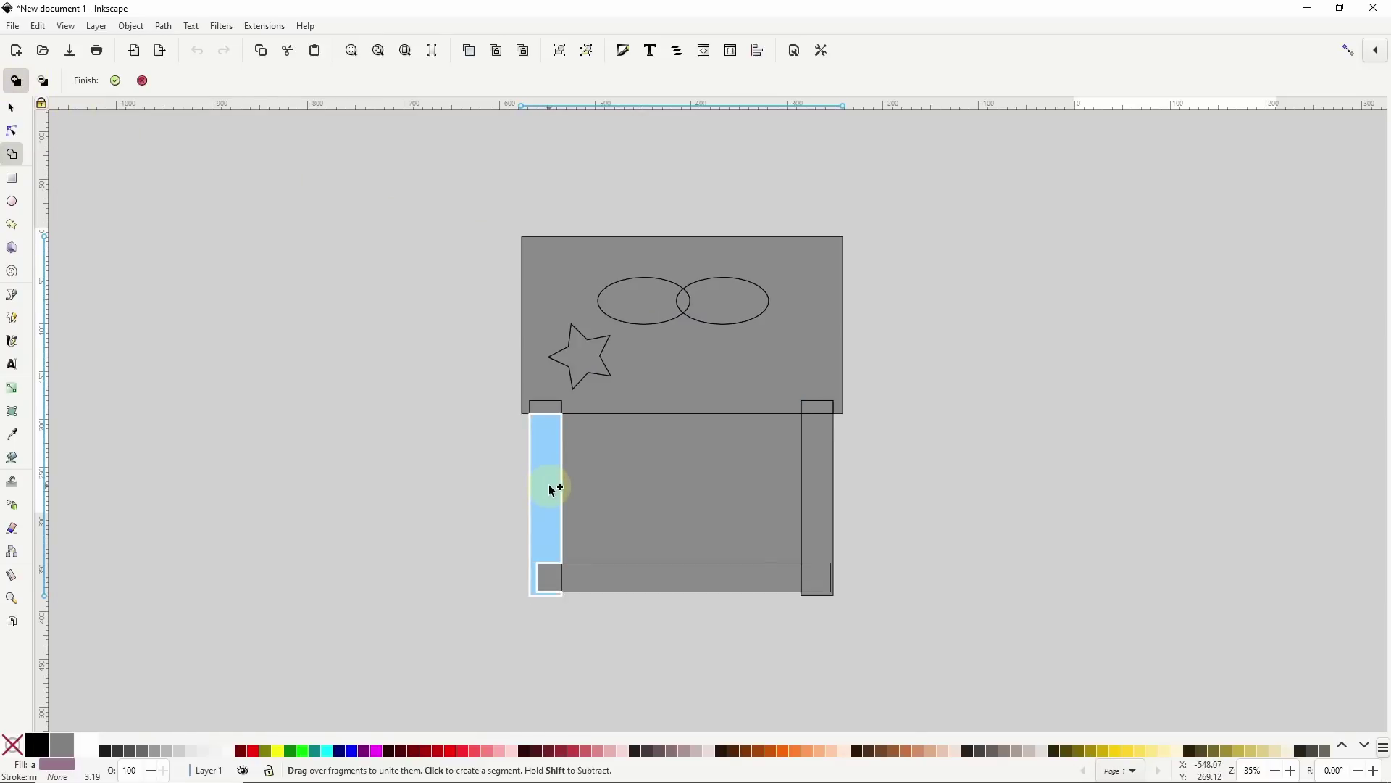
{"action": "left_click_drag", "start_coordinate": [546, 325], "coordinate": [554, 576]}
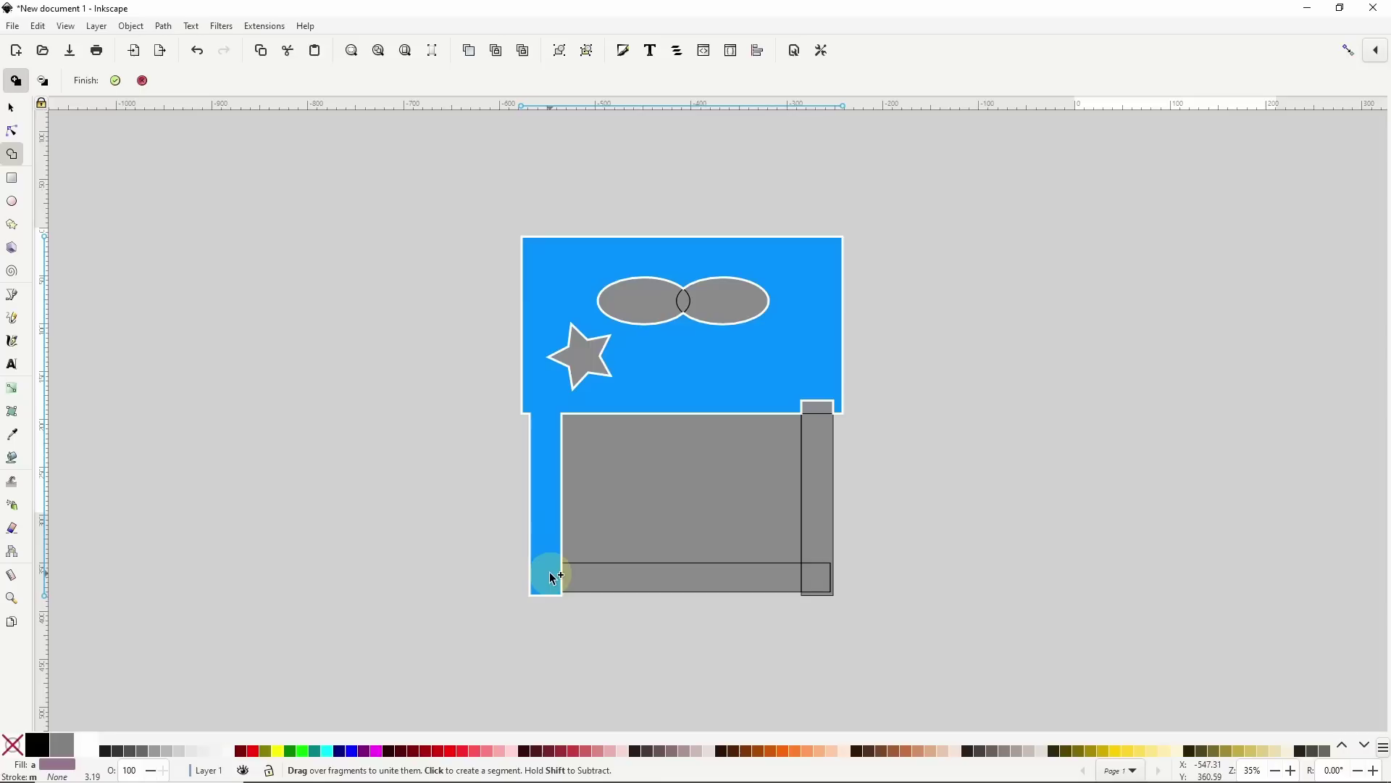
{"action": "left_click_drag", "start_coordinate": [552, 576], "coordinate": [552, 576]}
Merge the bottom strip, right post with bottom-right square, and centre panel, then apply the pieces
{"action": "left_click", "coordinate": [613, 583]}
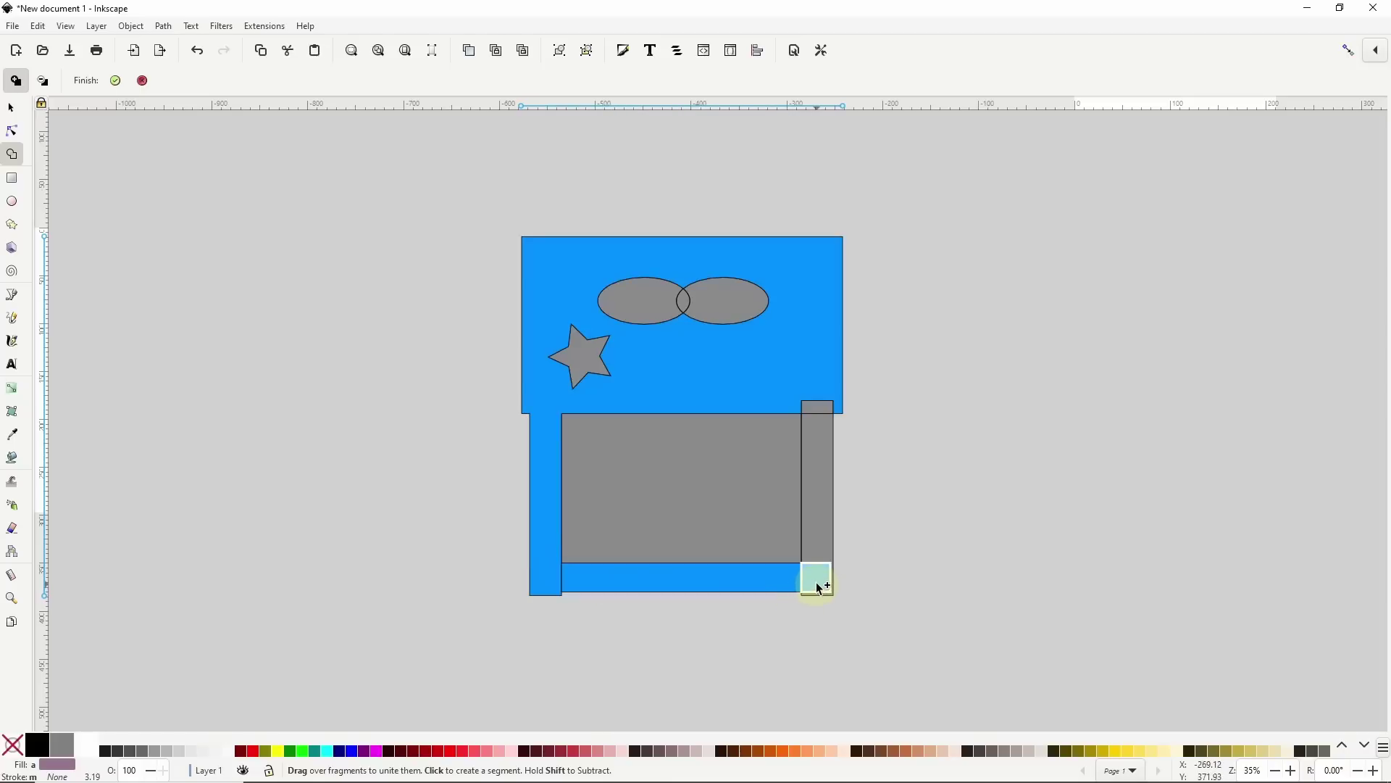
{"action": "mouse_move", "coordinate": [819, 576]}
{"action": "left_mouse_down"}
{"action": "mouse_move", "coordinate": [811, 445]}
{"action": "mouse_move", "coordinate": [825, 401]}
{"action": "mouse_move", "coordinate": [825, 442]}
{"action": "left_mouse_up"}
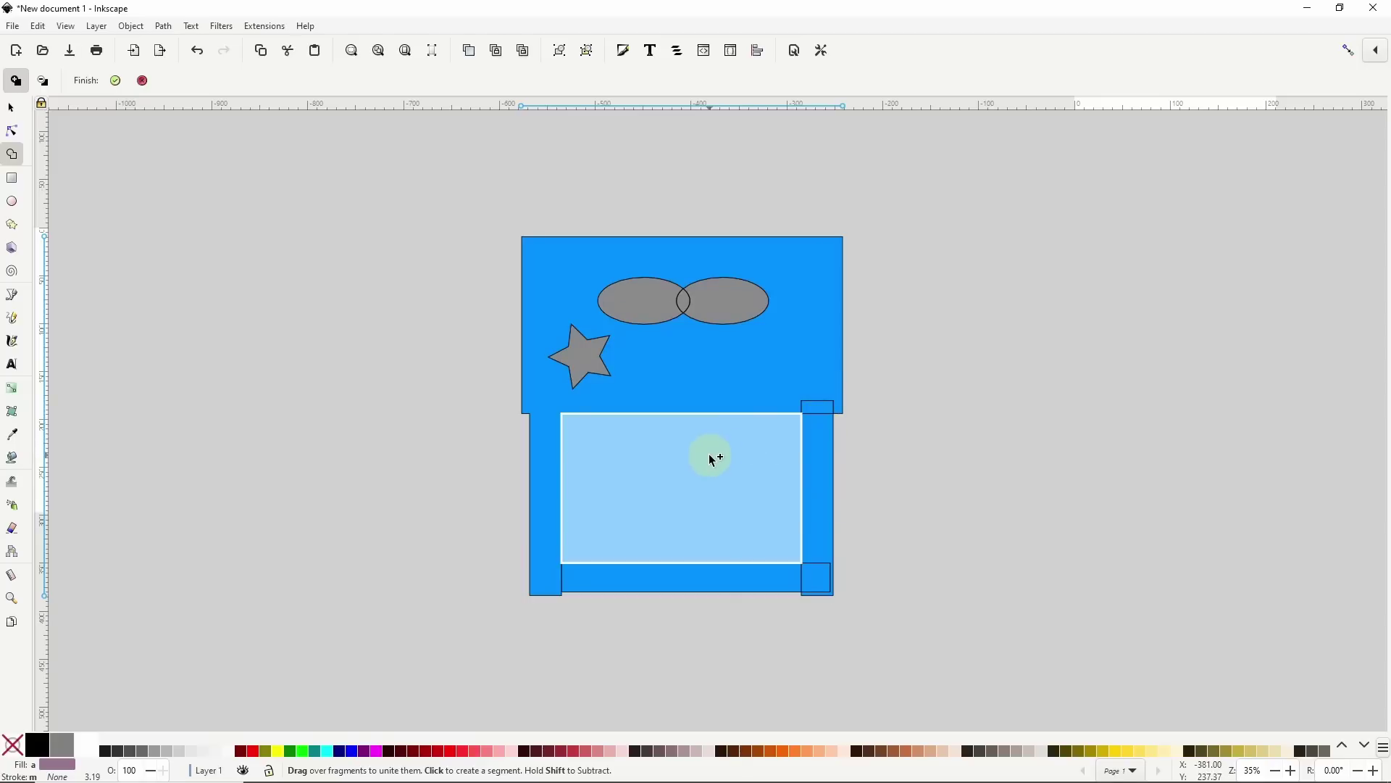
{"action": "mouse_move", "coordinate": [709, 455]}
{"action": "left_mouse_down"}
{"action": "mouse_move", "coordinate": [727, 463]}
{"action": "mouse_move", "coordinate": [708, 466]}
{"action": "left_mouse_up"}
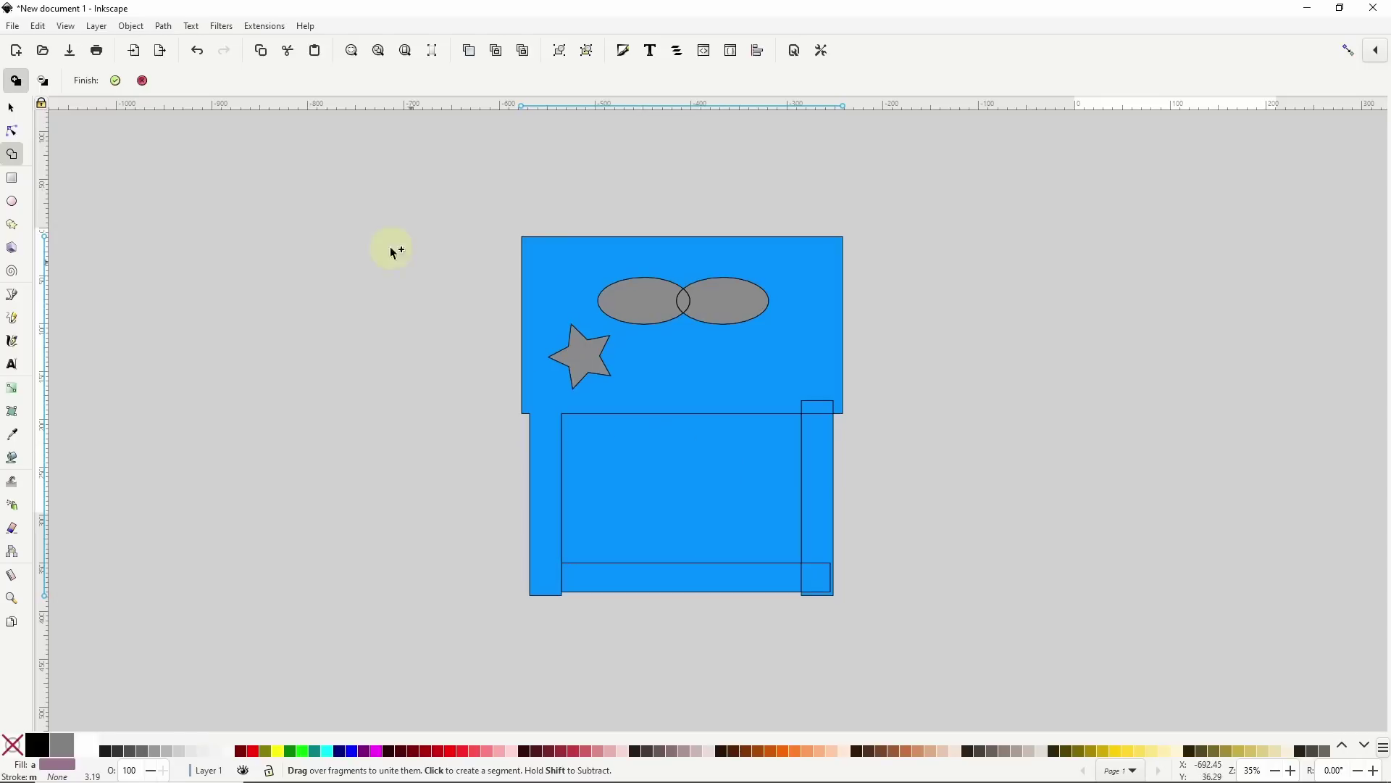
{"action": "left_click", "coordinate": [112, 81]}
Pull the new top, centre, bottom and post pieces apart, then undo back to the original table
{"action": "left_click", "coordinate": [490, 284]}
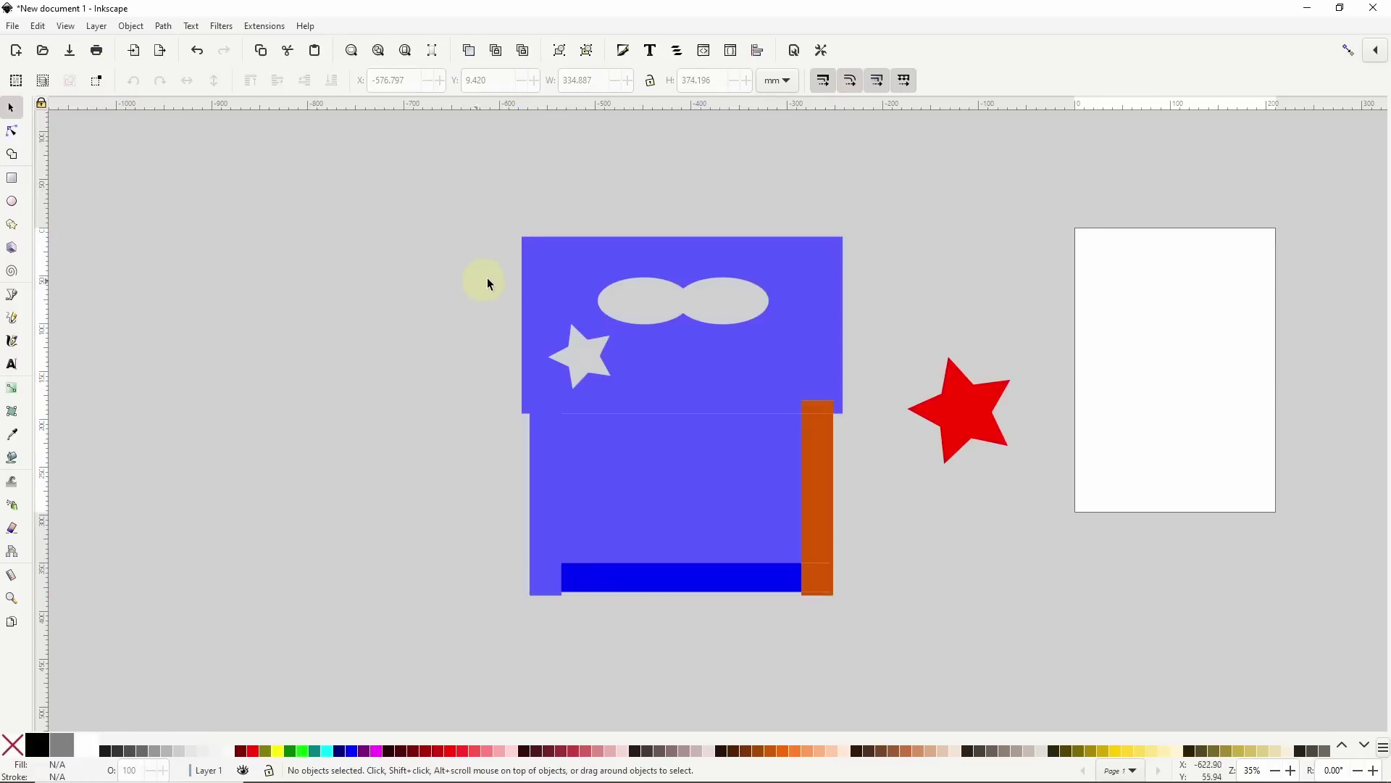
{"action": "left_click_drag", "start_coordinate": [553, 280], "coordinate": [476, 236]}
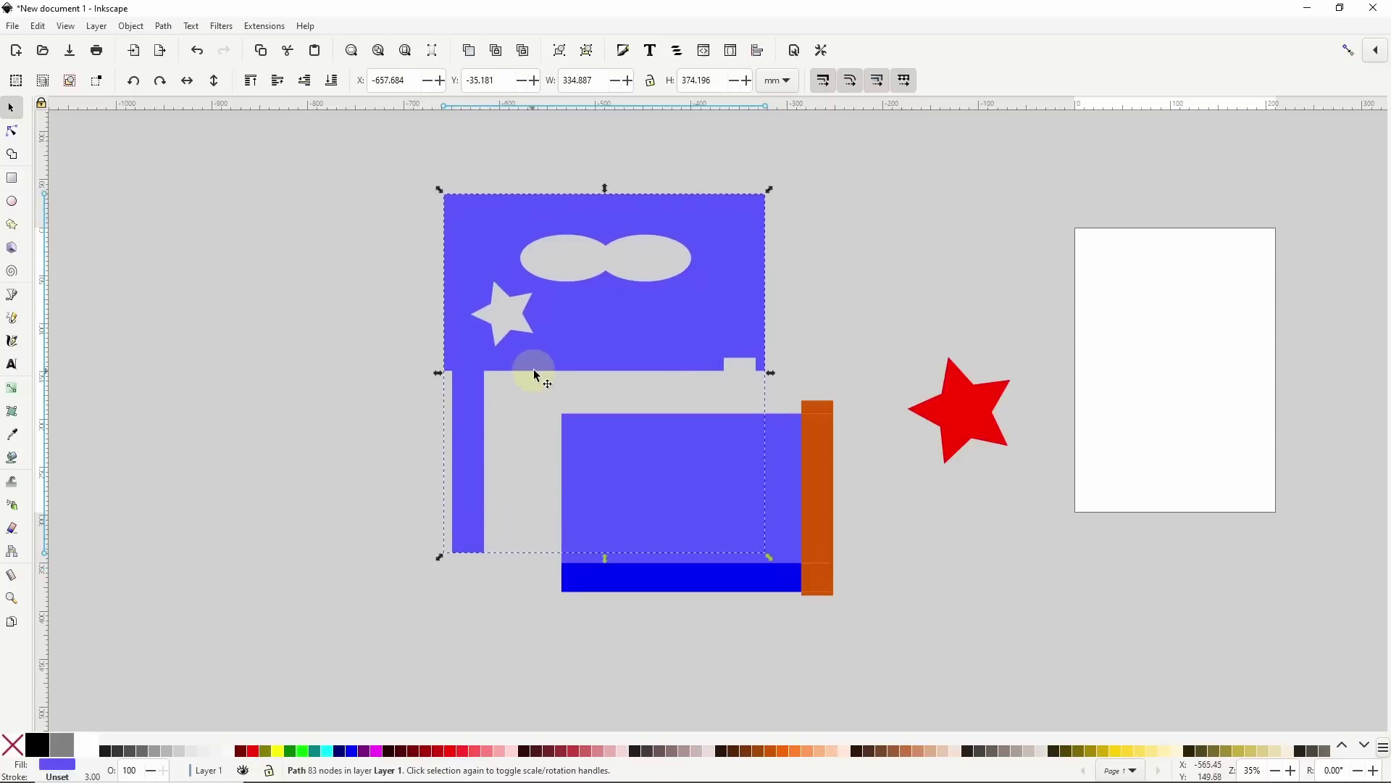
{"action": "left_click_drag", "start_coordinate": [687, 450], "coordinate": [676, 447]}
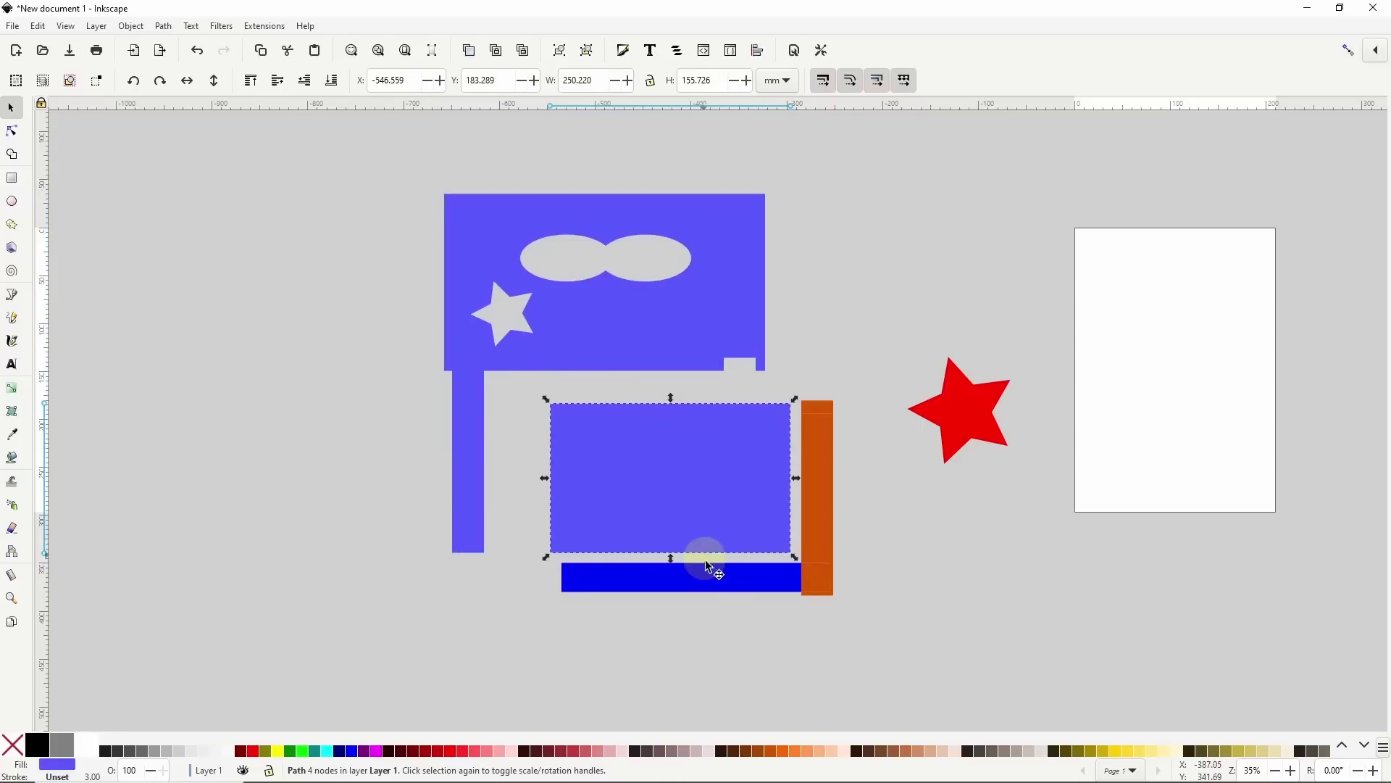
{"action": "left_click_drag", "start_coordinate": [709, 566], "coordinate": [685, 602]}
{"action": "mouse_move", "coordinate": [822, 595]}
{"action": "left_mouse_down"}
{"action": "mouse_move", "coordinate": [869, 604]}
{"action": "mouse_move", "coordinate": [832, 589]}
{"action": "left_mouse_up"}
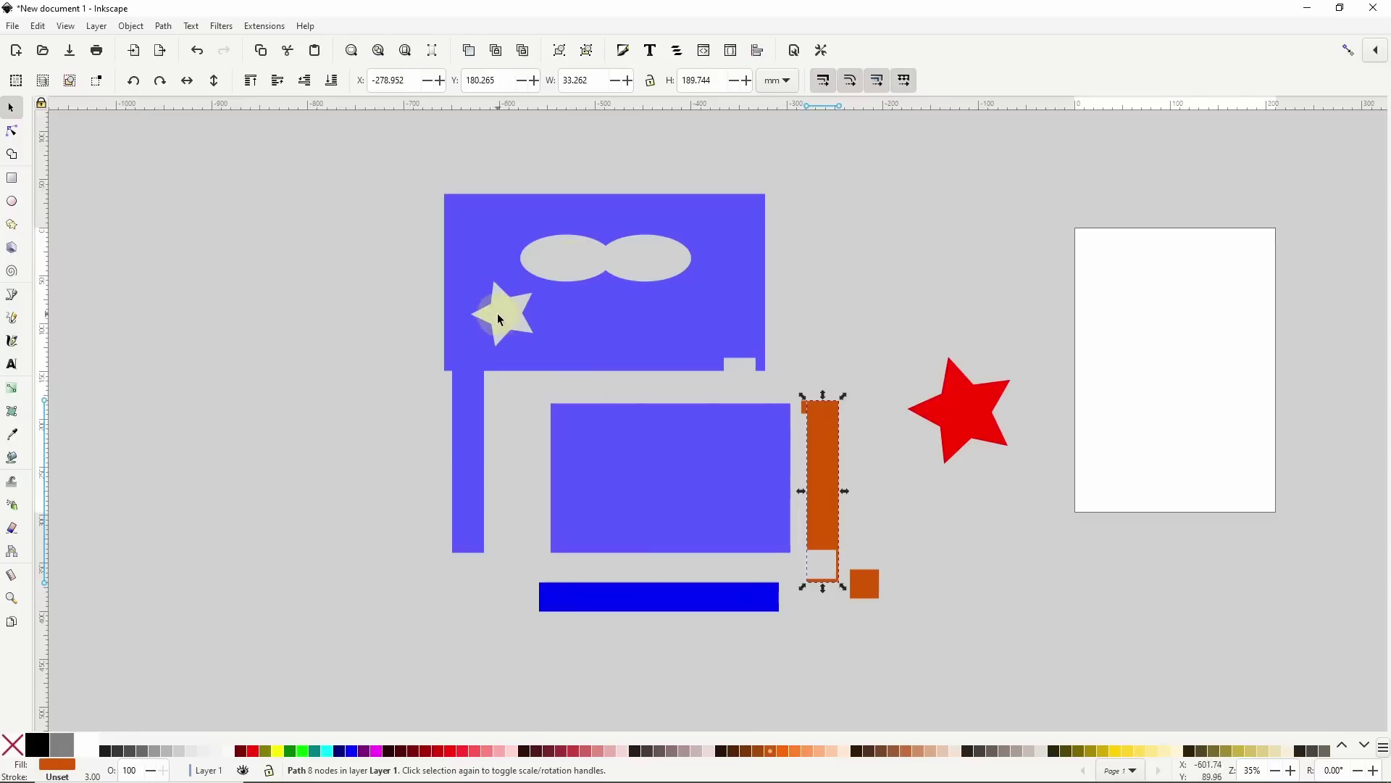
{"action": "key", "text": "ctrl+z"}
{"action": "key", "text": "ctrl+z"}
{"action": "key", "text": "ctrl+z"}
{"action": "key", "text": "ctrl+z"}
{"action": "key", "text": "ctrl+z"}
{"action": "key", "text": "ctrl+z"}
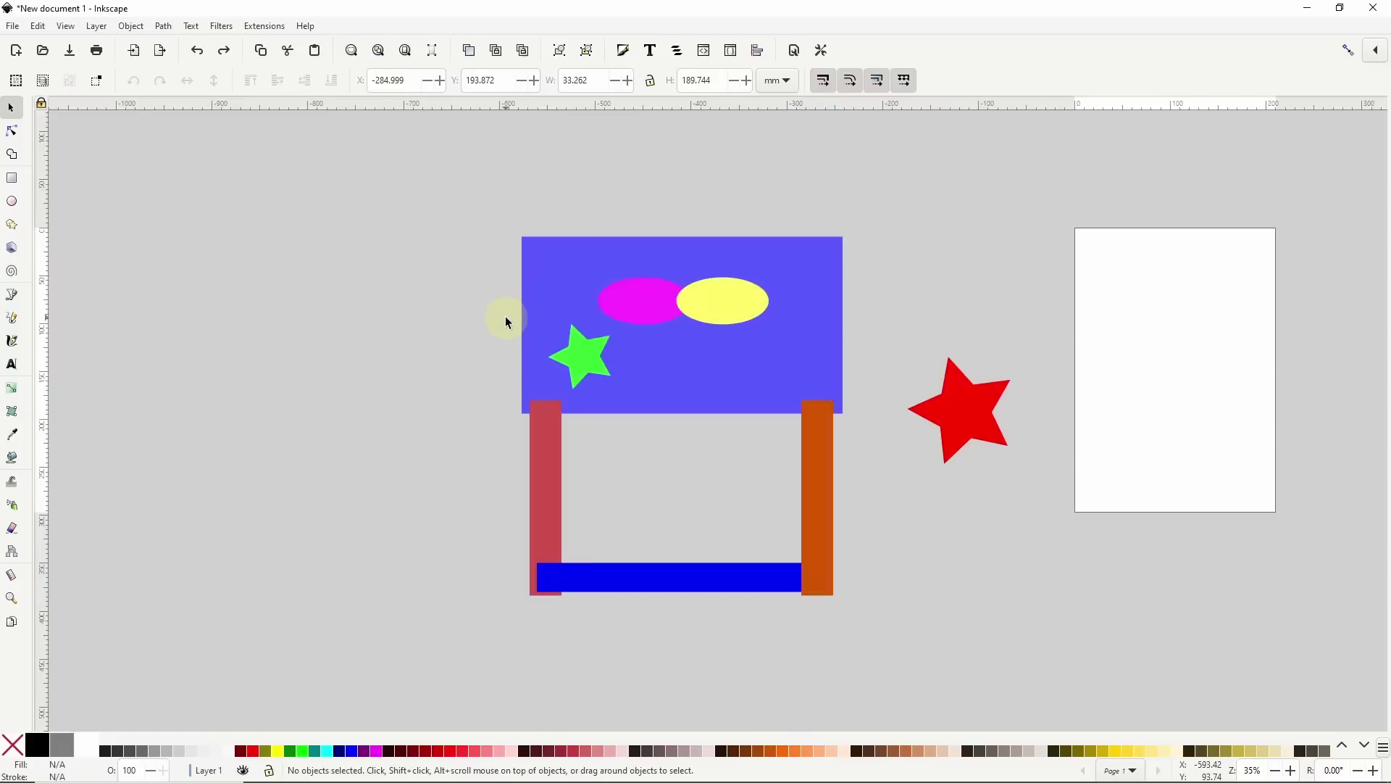
Select the seven table objects in Shape Builder and cut the star and both ellipses from the tabletop
{"action": "mouse_move", "coordinate": [491, 187]}
{"action": "left_mouse_down"}
{"action": "mouse_move", "coordinate": [904, 603]}
{"action": "mouse_move", "coordinate": [907, 629]}
{"action": "left_mouse_up"}
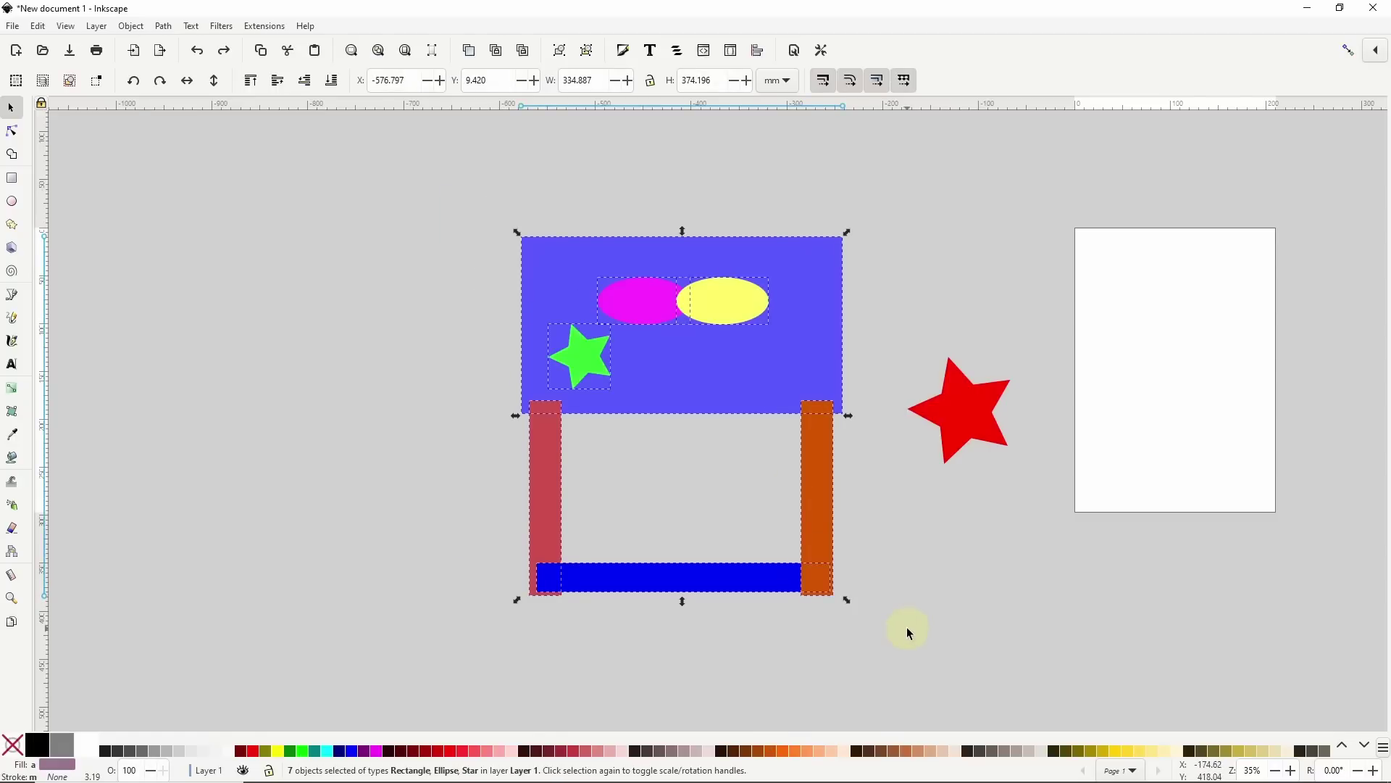
{"action": "key", "text": "x"}
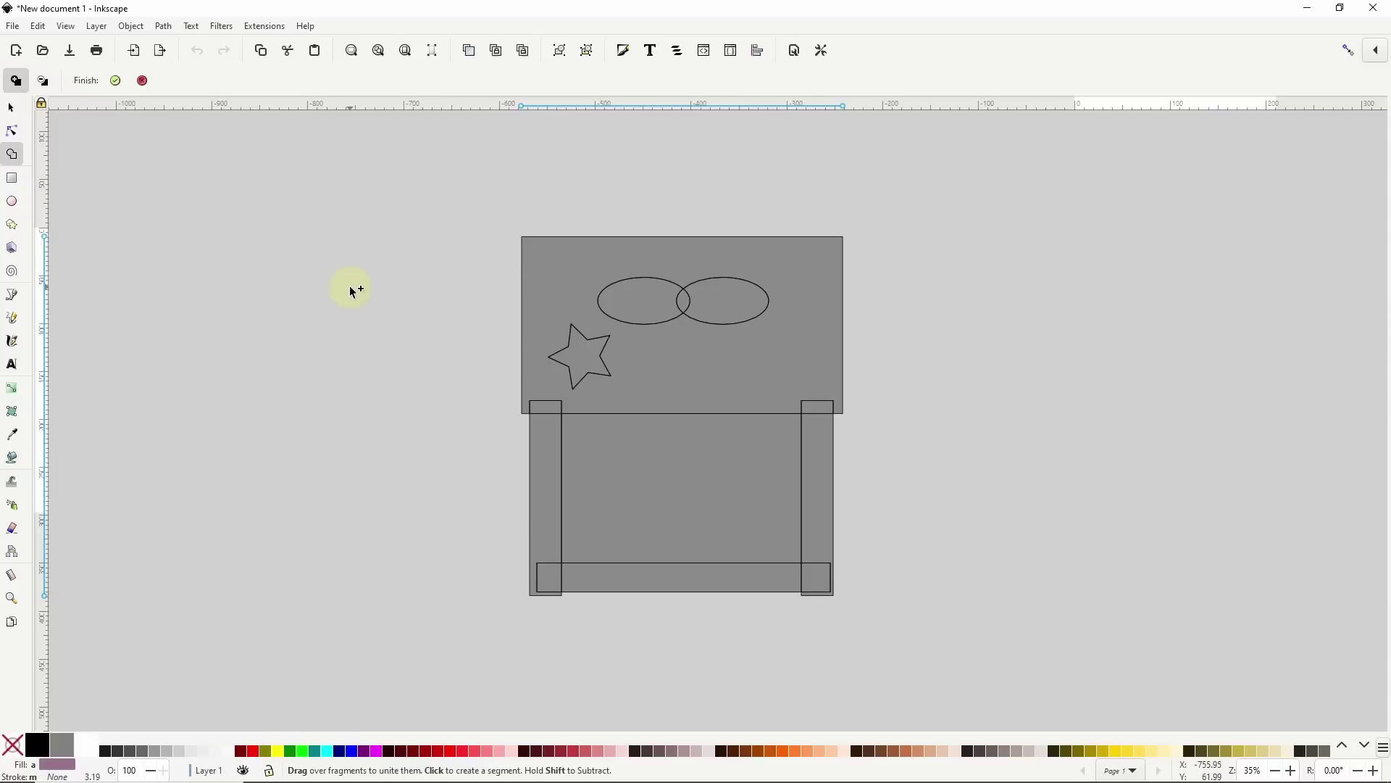
{"action": "left_click", "coordinate": [550, 279]}
{"action": "left_click", "coordinate": [589, 358]}
{"action": "left_click", "coordinate": [576, 354], "text": "shift"}
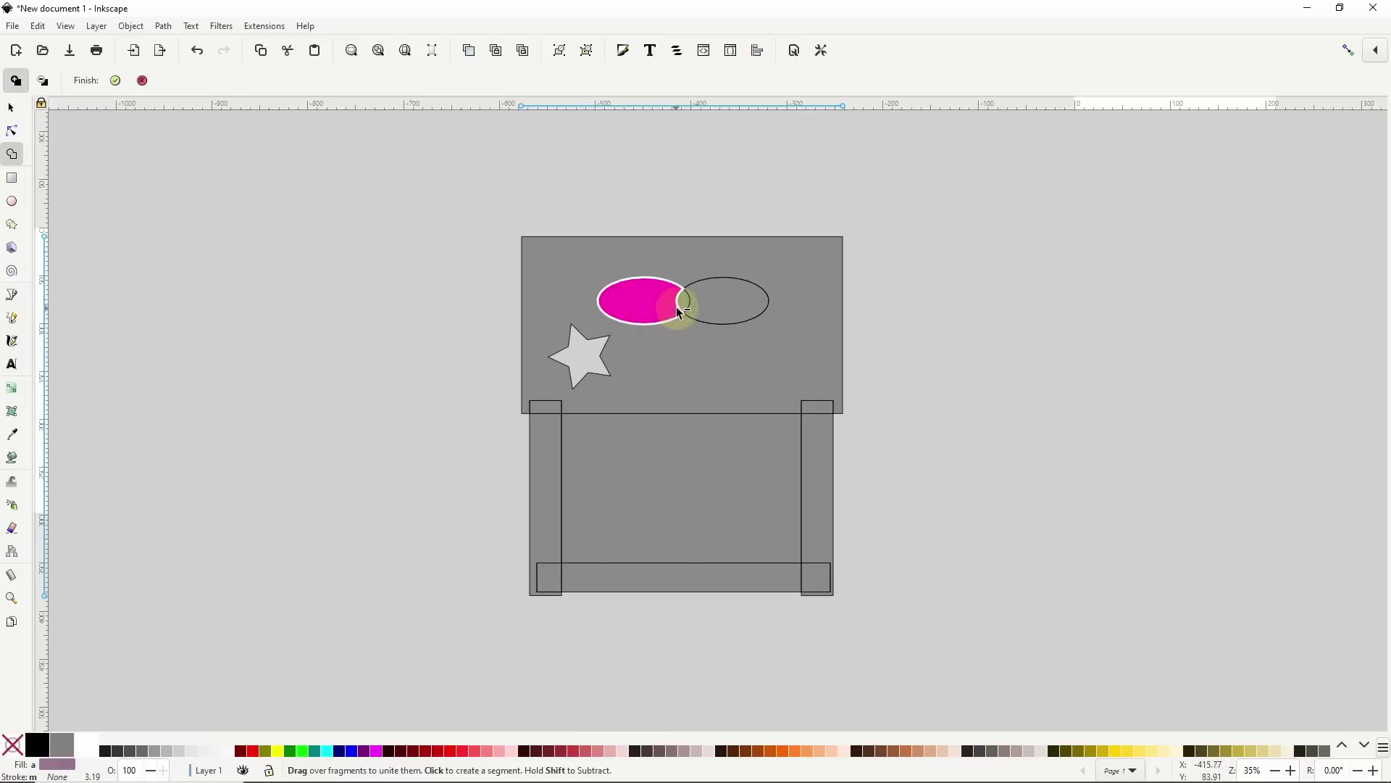
{"action": "left_click_drag", "start_coordinate": [688, 301], "coordinate": [714, 301]}
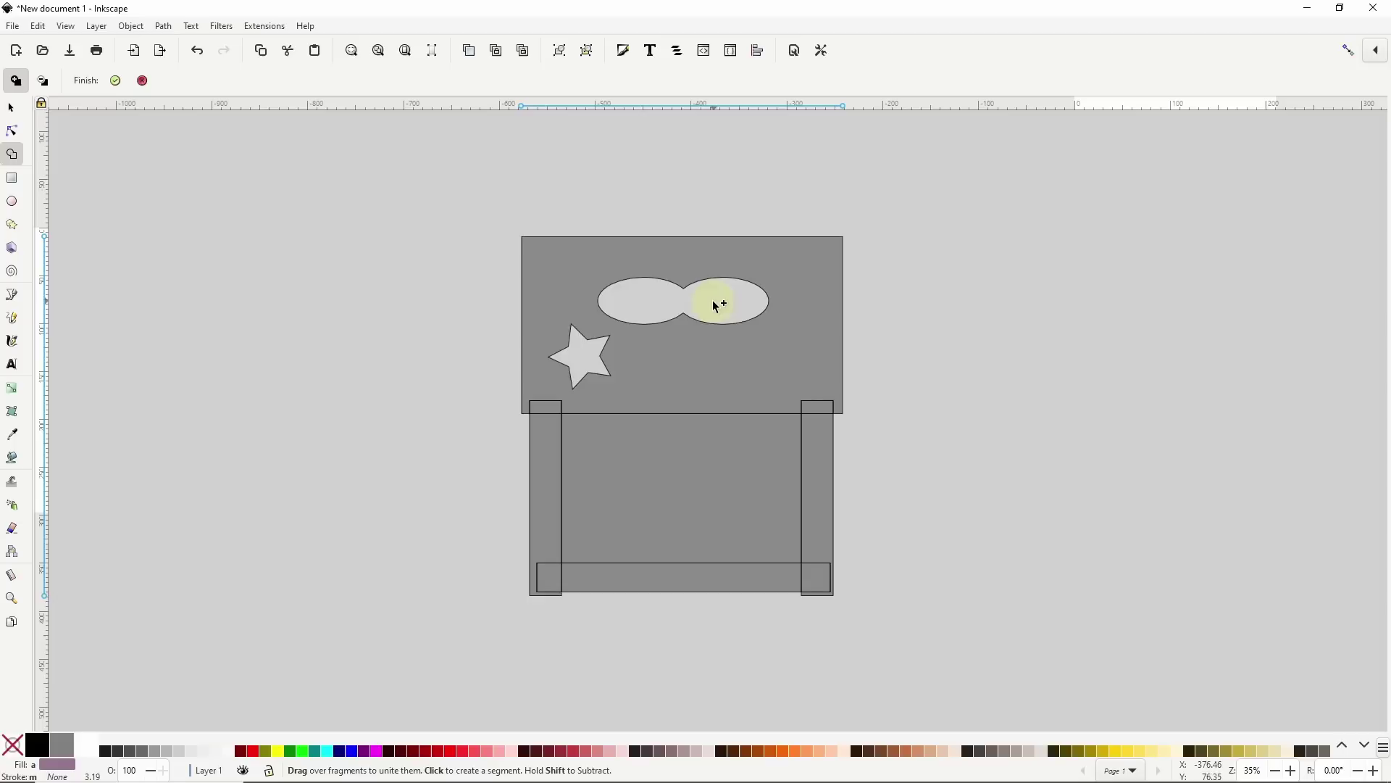
Join the tabletop and left leg excluding the centre panel, apply as one path, and move it up
{"action": "mouse_move", "coordinate": [621, 398]}
{"action": "left_mouse_down"}
{"action": "mouse_move", "coordinate": [560, 401]}
{"action": "mouse_move", "coordinate": [550, 417]}
{"action": "mouse_move", "coordinate": [553, 584]}
{"action": "left_mouse_up"}
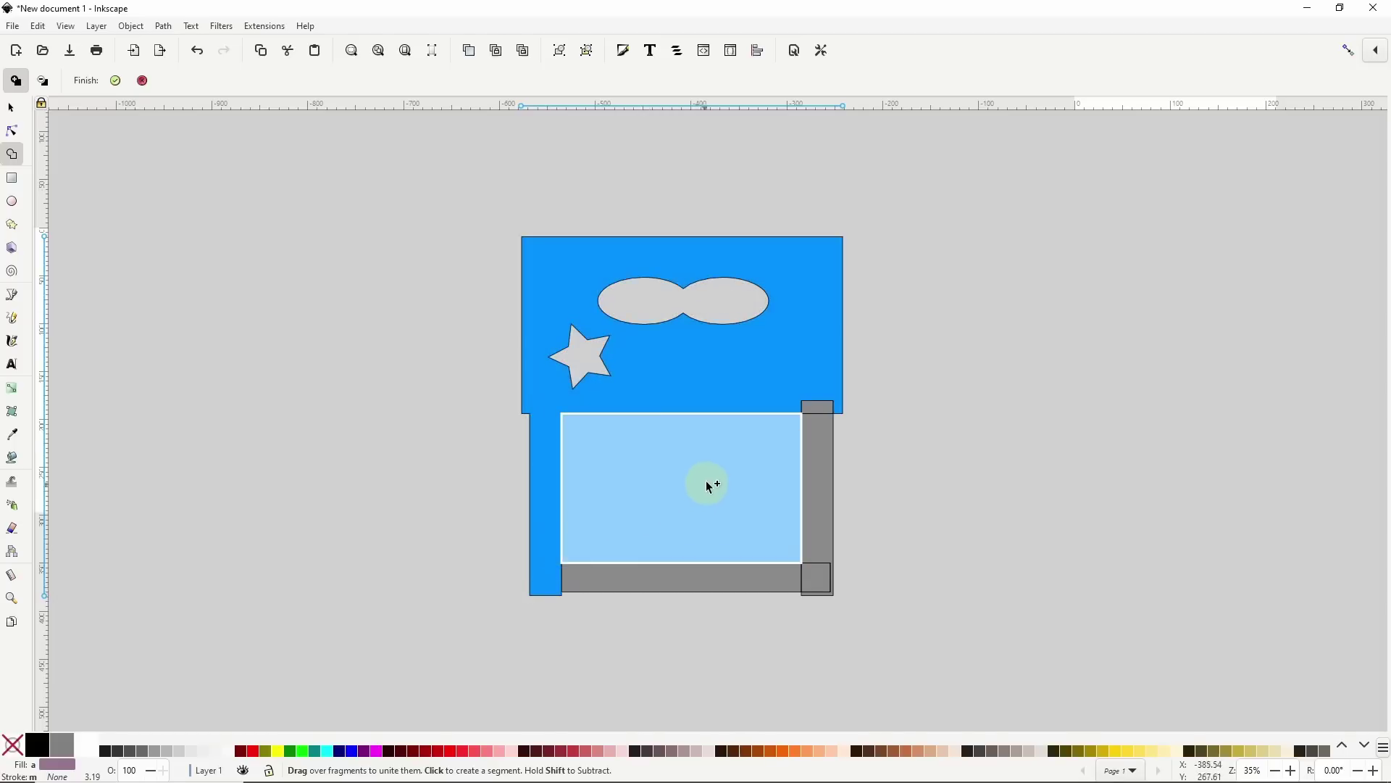
{"action": "left_click_drag", "start_coordinate": [707, 479], "coordinate": [706, 495]}
{"action": "key", "text": "shift"}
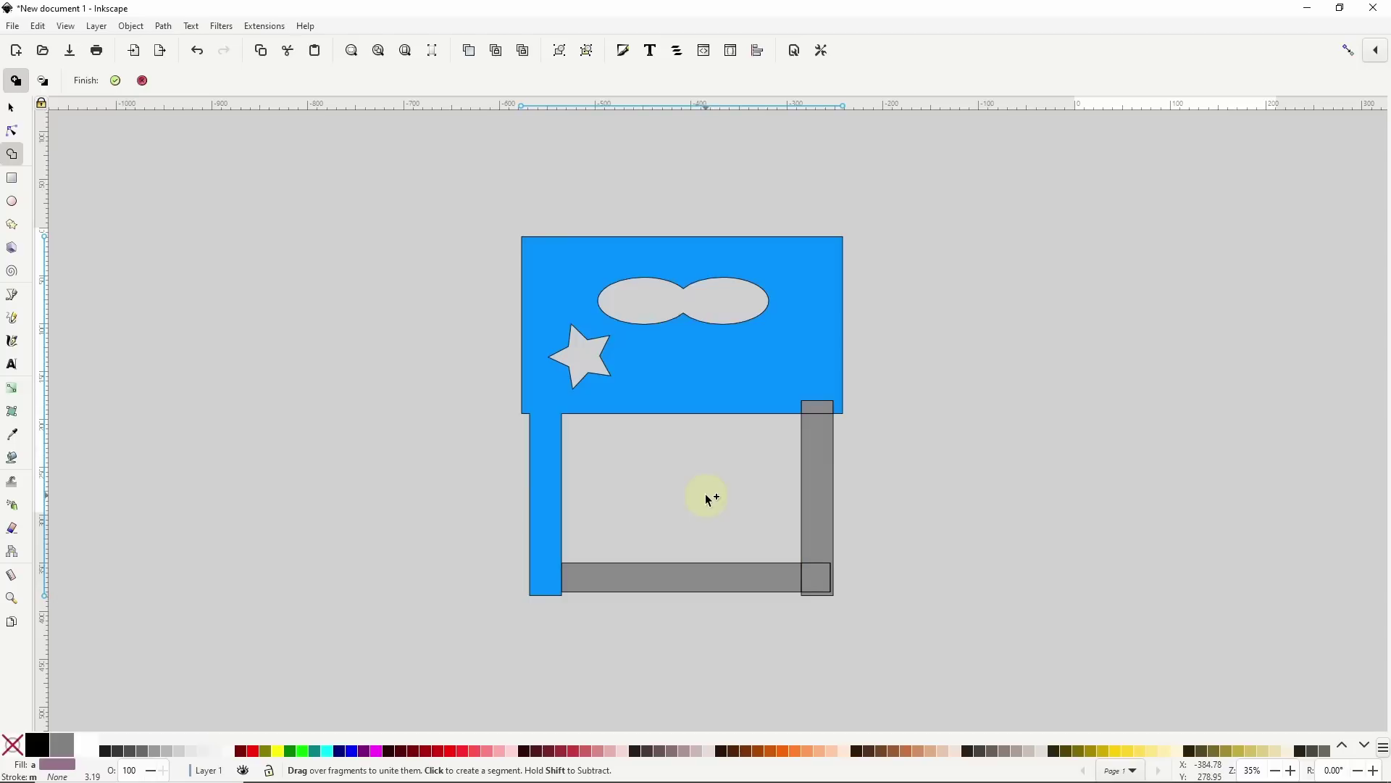
{"action": "key", "text": "Return"}
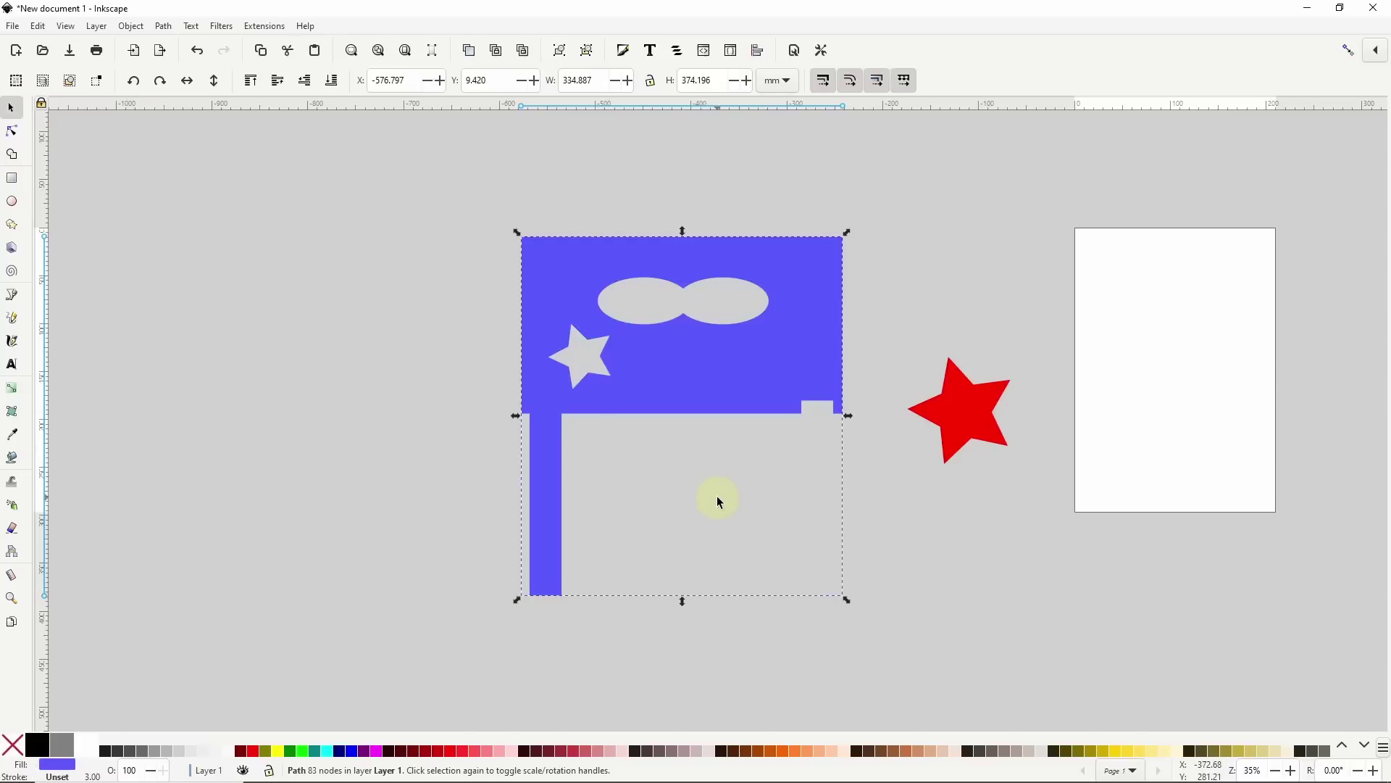
{"action": "left_click_drag", "start_coordinate": [731, 399], "coordinate": [731, 362]}
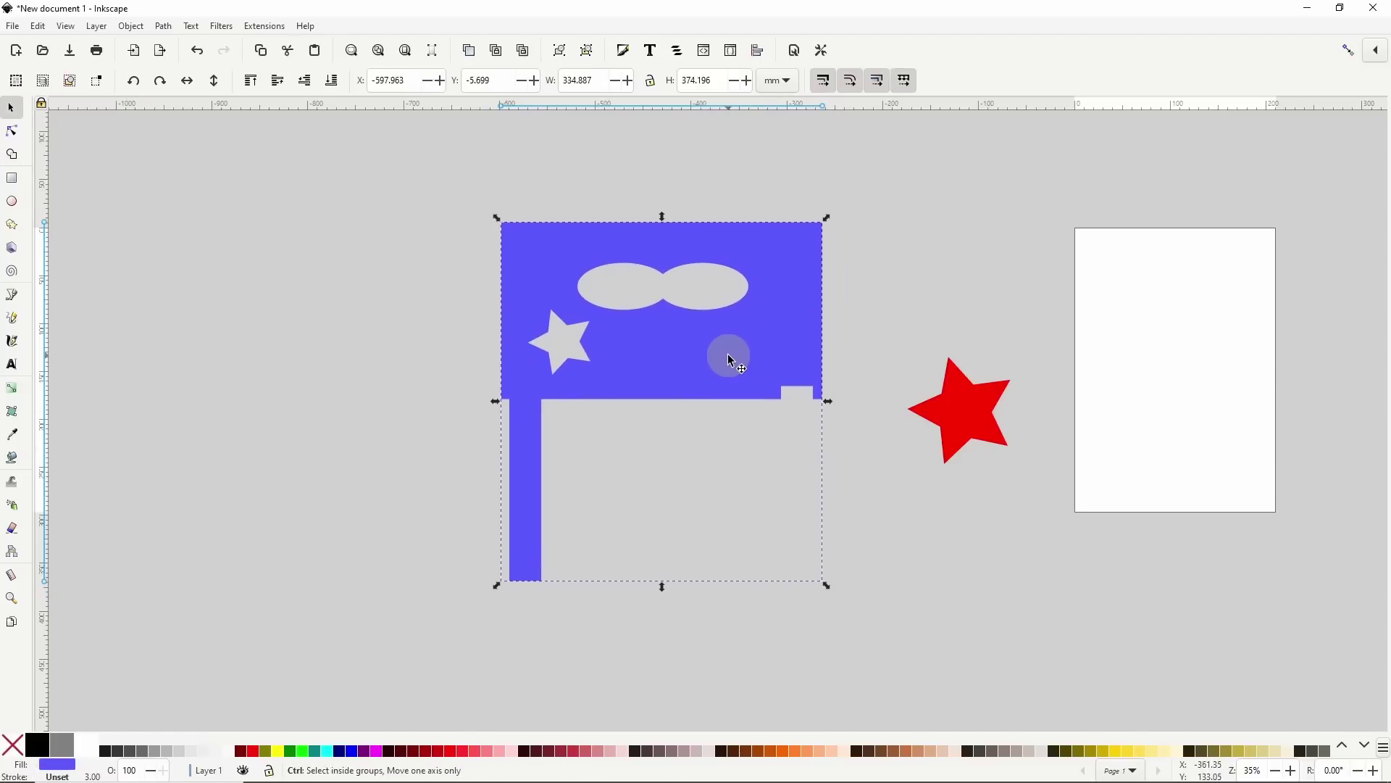
Undo the merge, try star fragments again in Shape Builder, then discard and return to Selector
{"action": "key", "text": "ctrl+z"}
{"action": "key", "text": "ctrl+z"}
{"action": "left_click_drag", "start_coordinate": [465, 178], "coordinate": [889, 620]}
{"action": "key", "text": "x"}
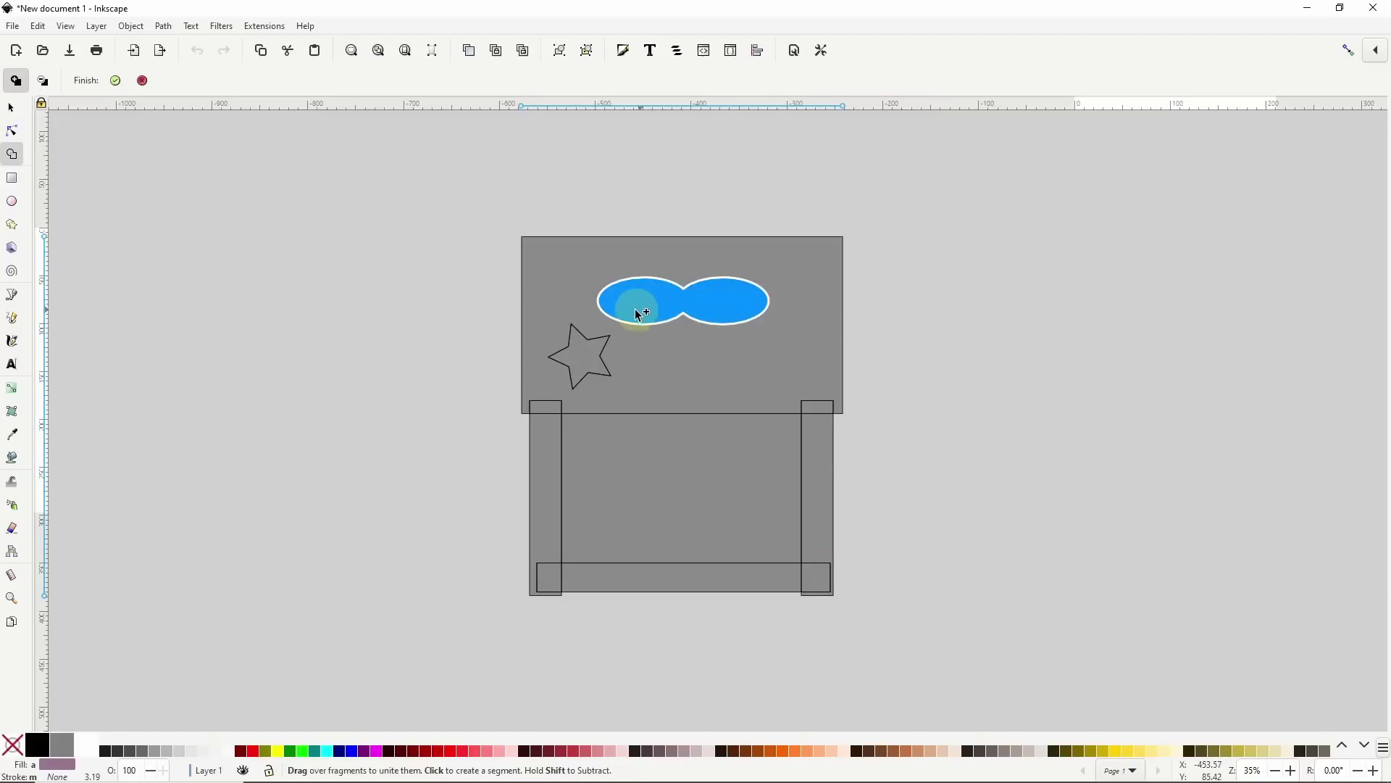
{"action": "left_click", "coordinate": [578, 357]}
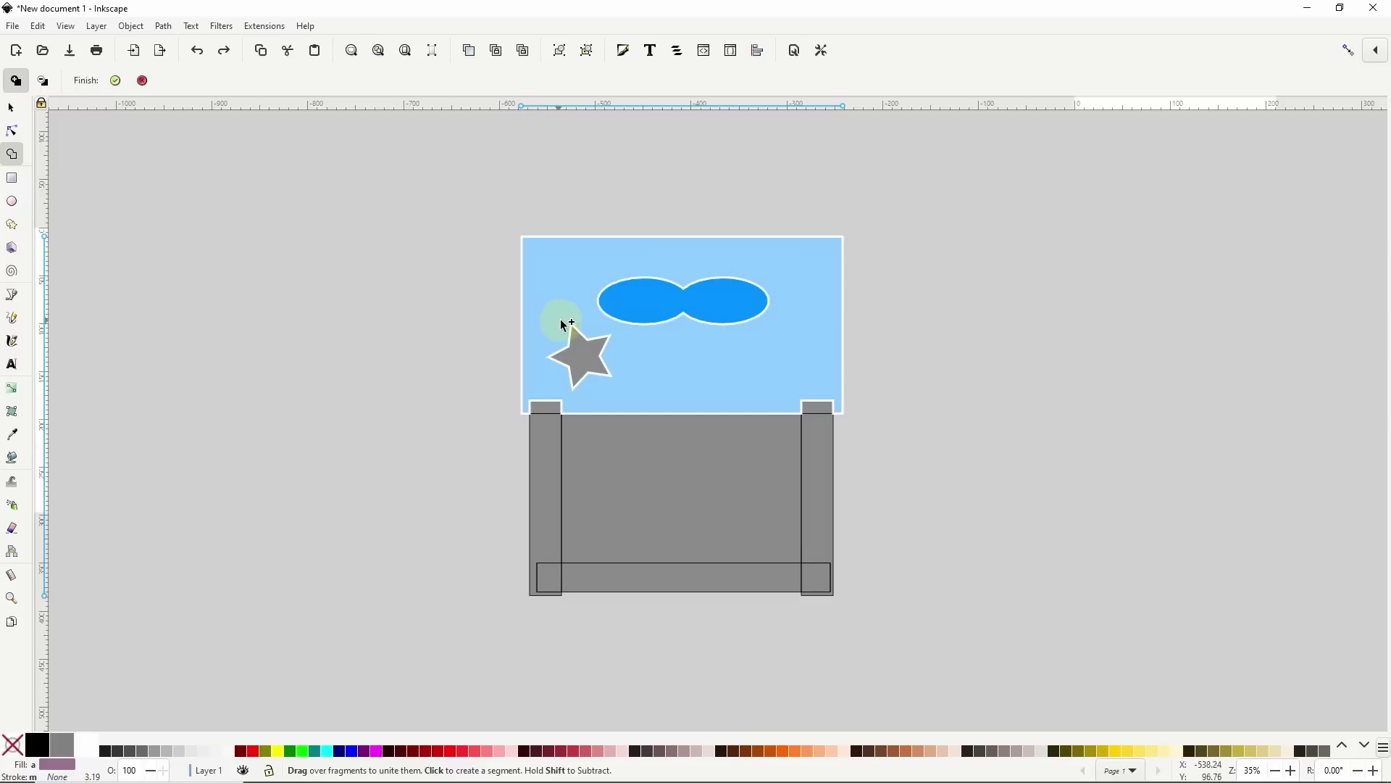
{"action": "left_click", "coordinate": [589, 312]}
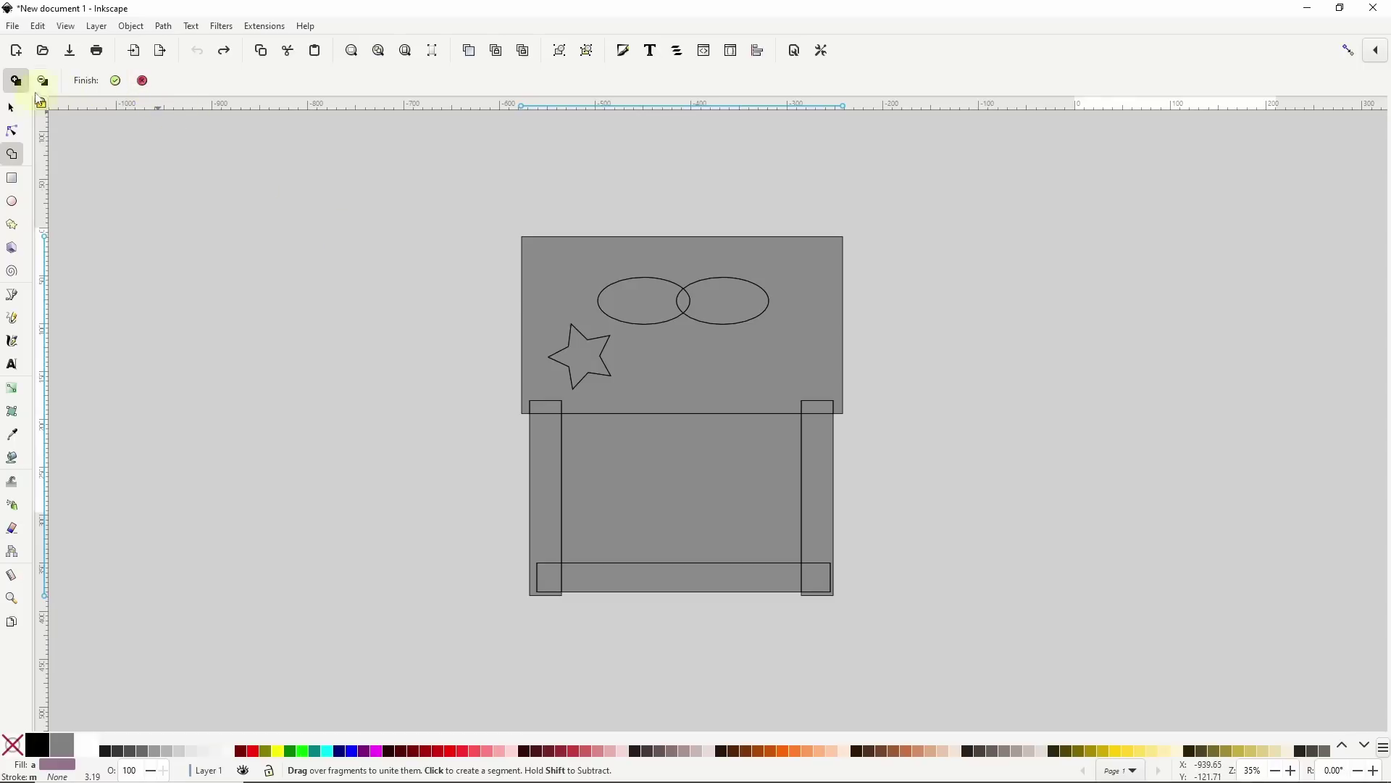
{"action": "left_click", "coordinate": [12, 108]}
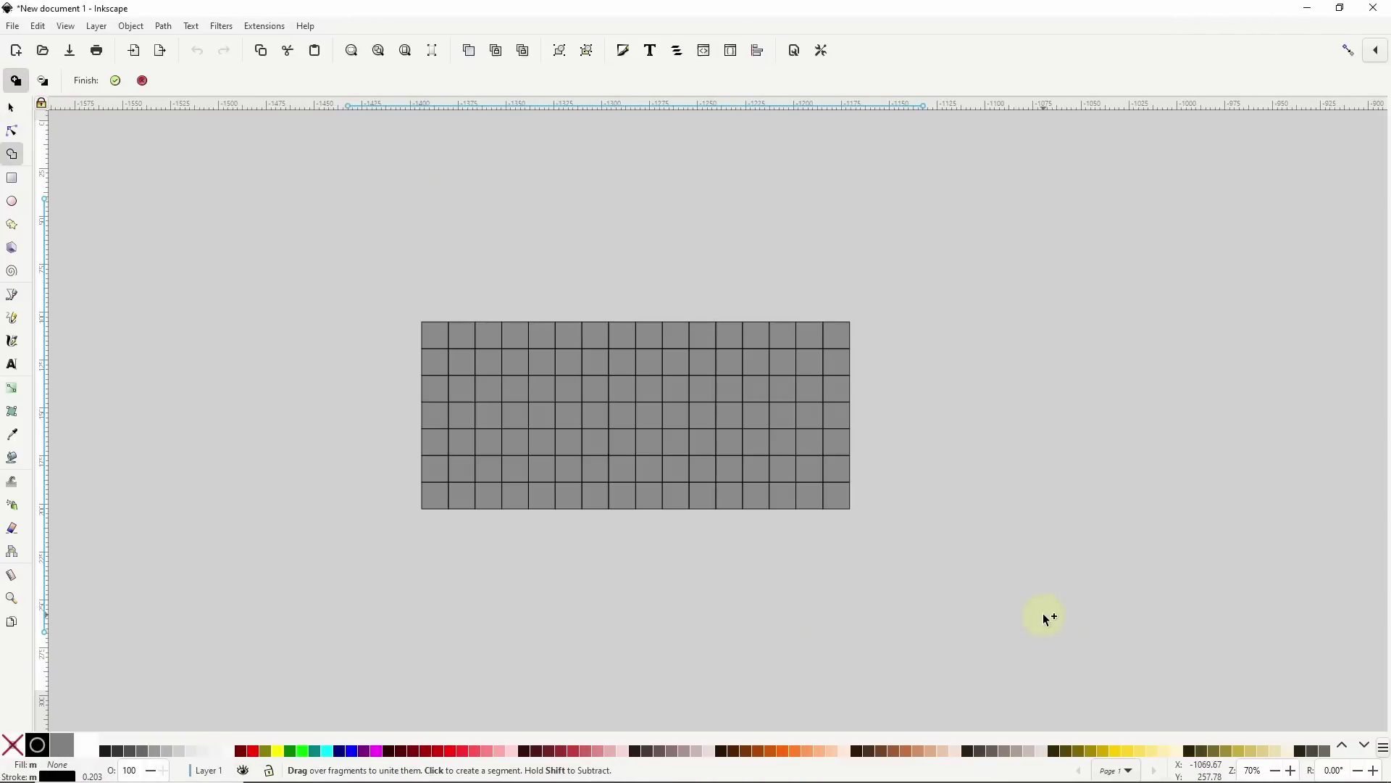
Unite the grid squares into the letters H, E, Y and ! with Shape Builder, then apply and deselect
{"action": "left_click_drag", "start_coordinate": [435, 341], "coordinate": [437, 500]}
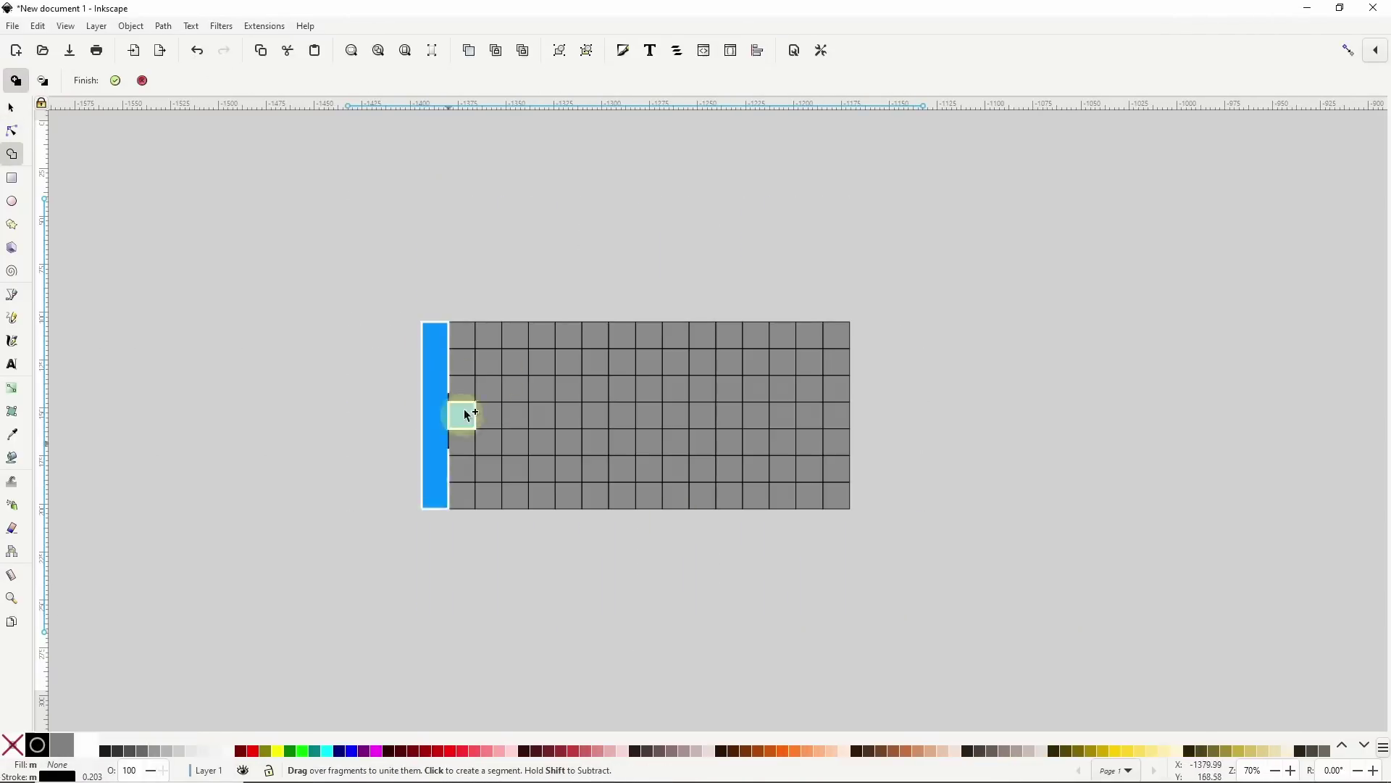
{"action": "left_click_drag", "start_coordinate": [516, 334], "coordinate": [515, 500]}
{"action": "left_click_drag", "start_coordinate": [464, 416], "coordinate": [506, 420]}
{"action": "left_click_drag", "start_coordinate": [569, 333], "coordinate": [572, 488]}
{"action": "left_click_drag", "start_coordinate": [648, 335], "coordinate": [579, 423]}
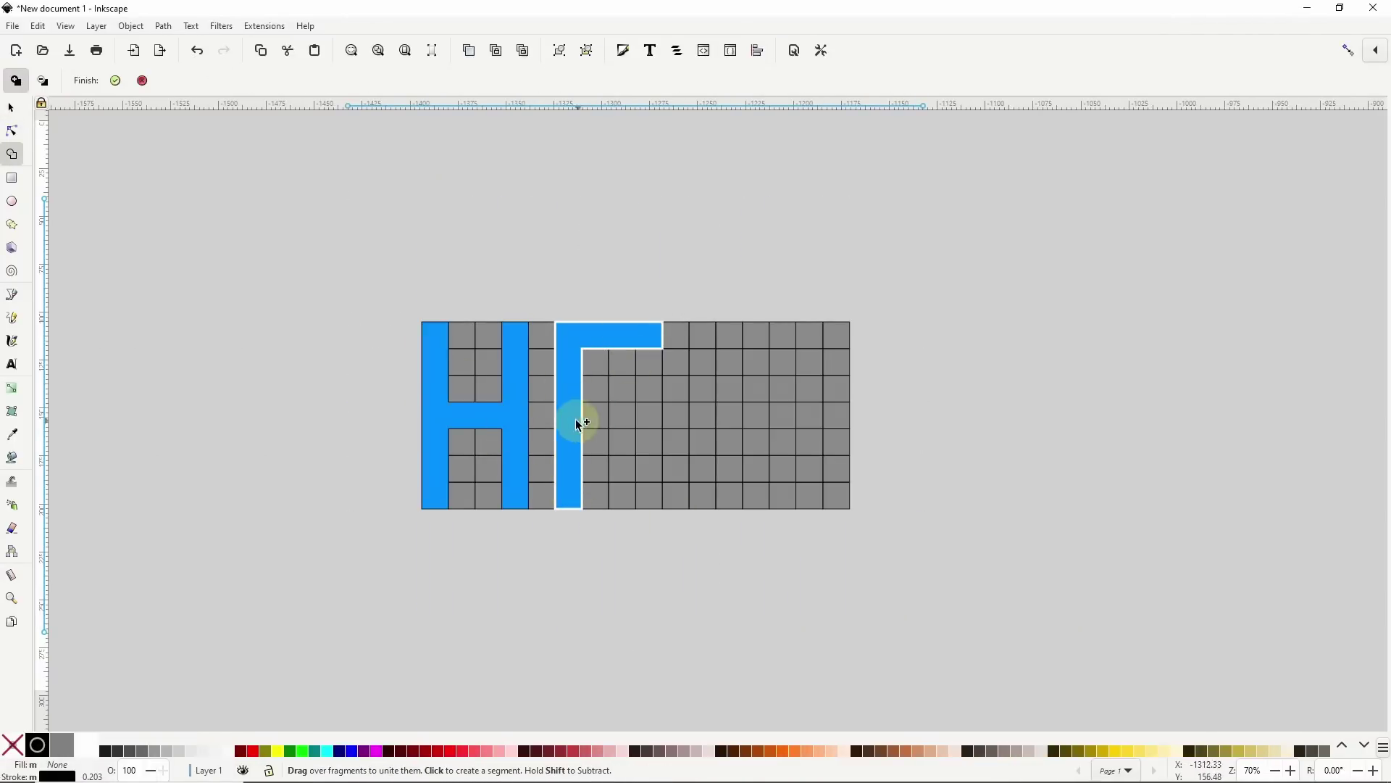
{"action": "mouse_move", "coordinate": [701, 334]}
{"action": "left_mouse_down"}
{"action": "mouse_move", "coordinate": [707, 382]}
{"action": "mouse_move", "coordinate": [782, 466]}
{"action": "mouse_move", "coordinate": [776, 496]}
{"action": "left_mouse_up"}
{"action": "left_click_drag", "start_coordinate": [837, 333], "coordinate": [827, 490]}
{"action": "key", "text": "Return"}
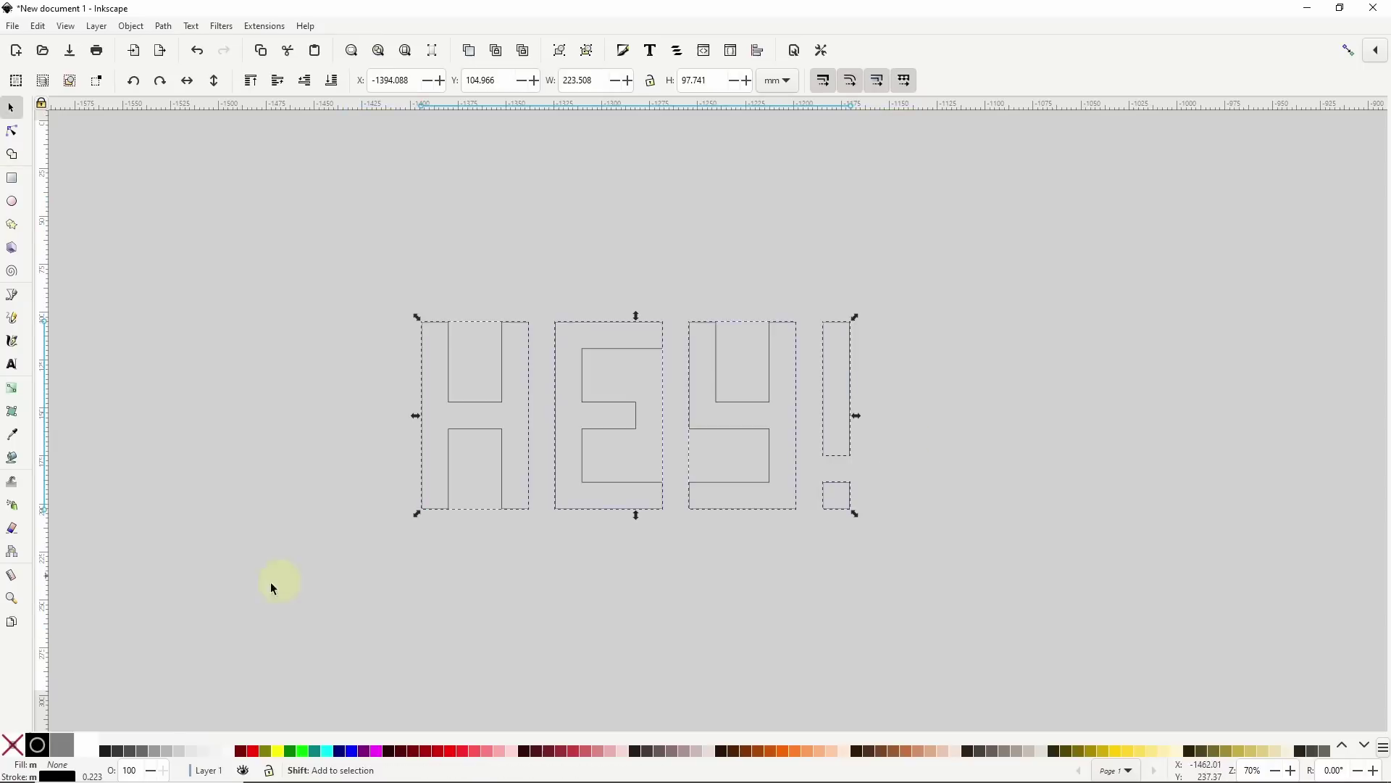
{"action": "left_click", "coordinate": [332, 190]}
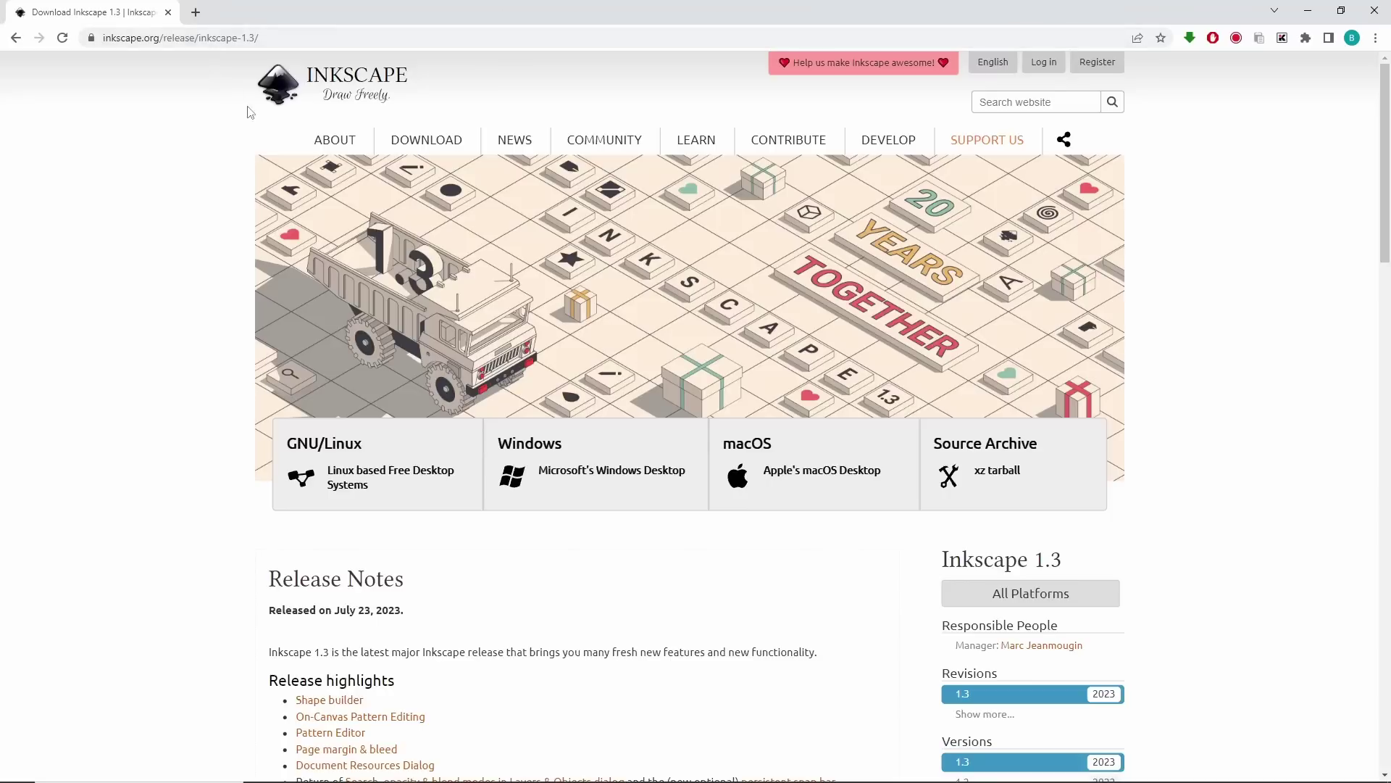
Scroll the Inkscape 1.3 release page down to the Gallery section
{"action": "scroll", "coordinate": [753, 554], "scroll_direction": "down", "scroll_amount": 1}
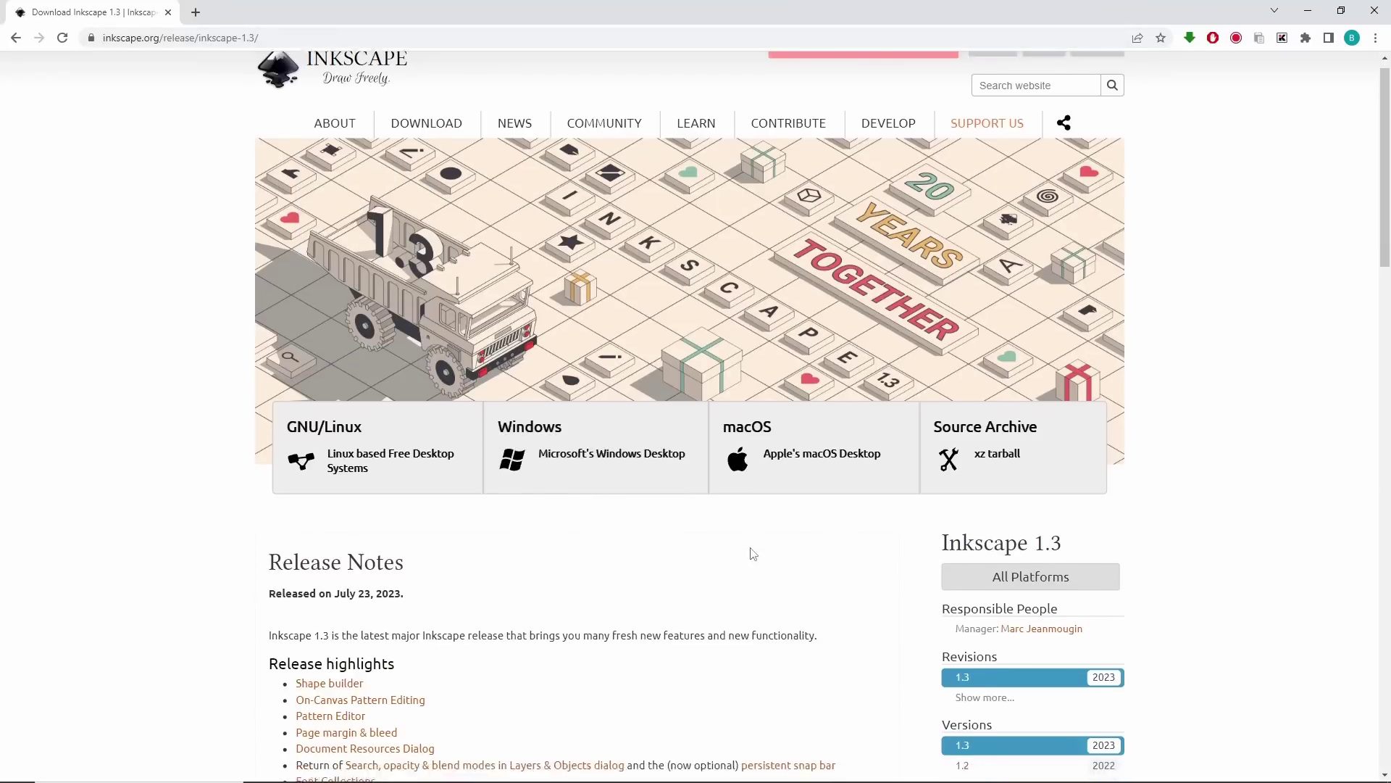
{"action": "scroll", "coordinate": [754, 553], "scroll_direction": "down", "scroll_amount": 9}
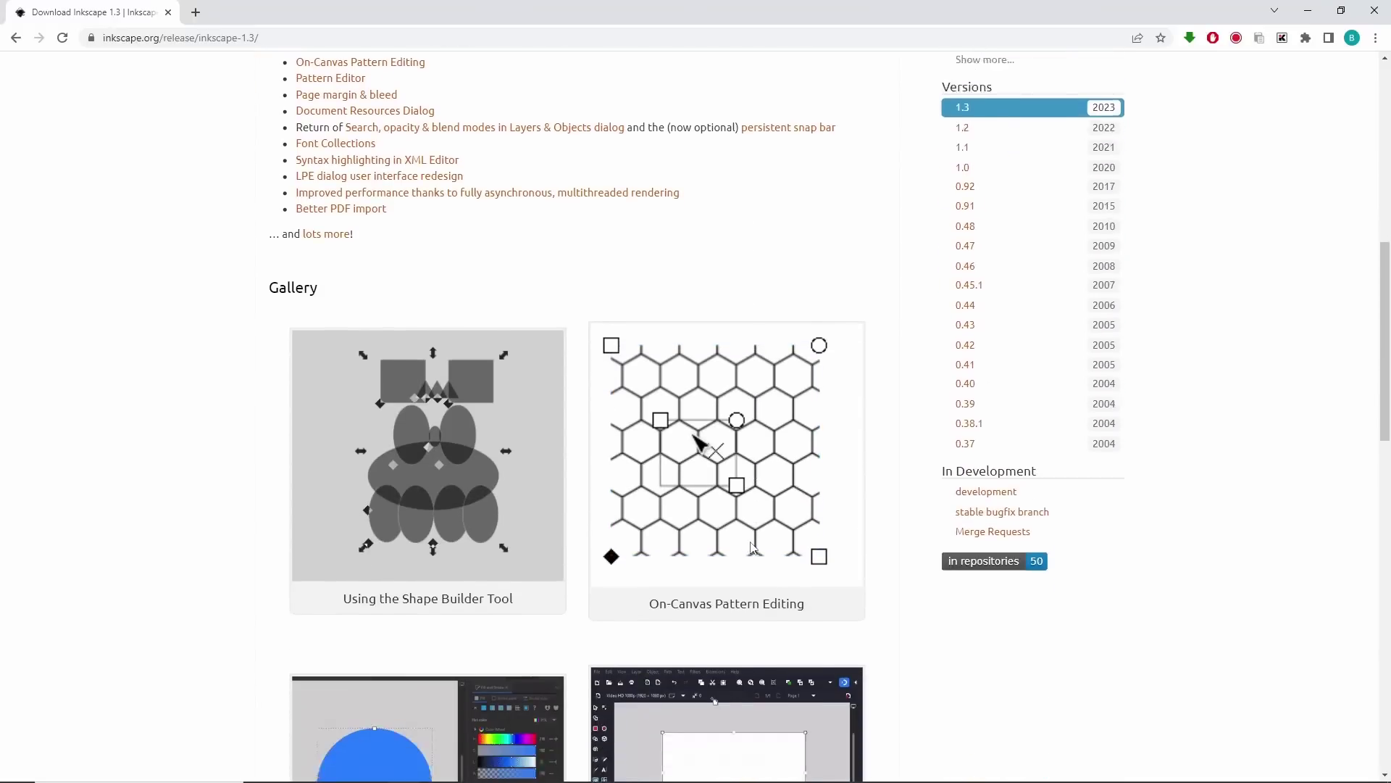